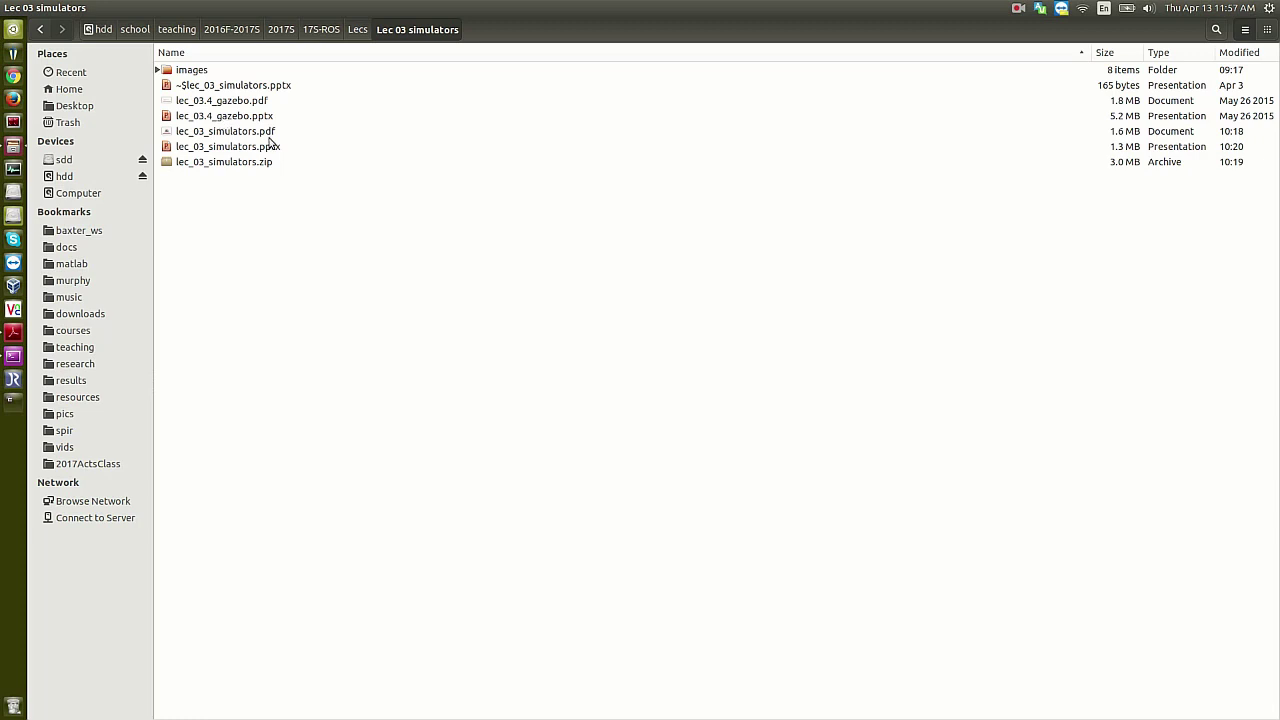
Step: Open the lecture file lec_03.4_gazebo.pdf and bring its slides to the front
double_click(242, 102)
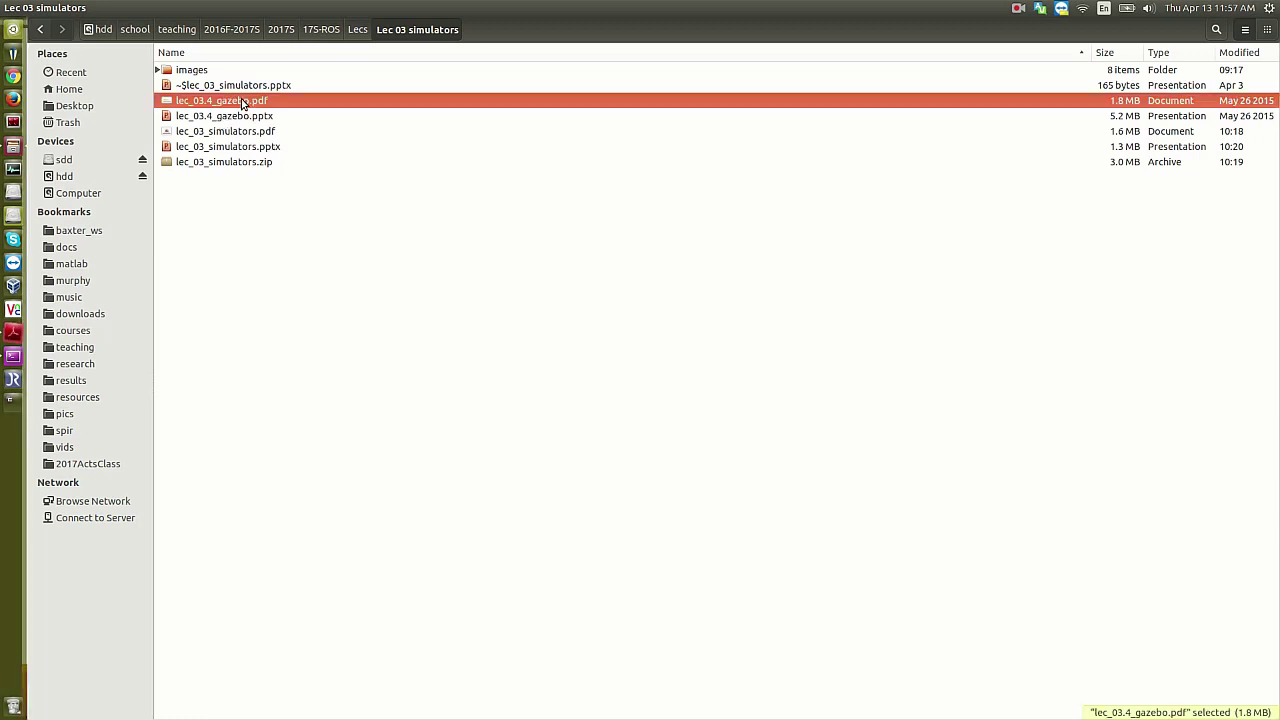
key(alt+Tab)
key(alt+Tab)
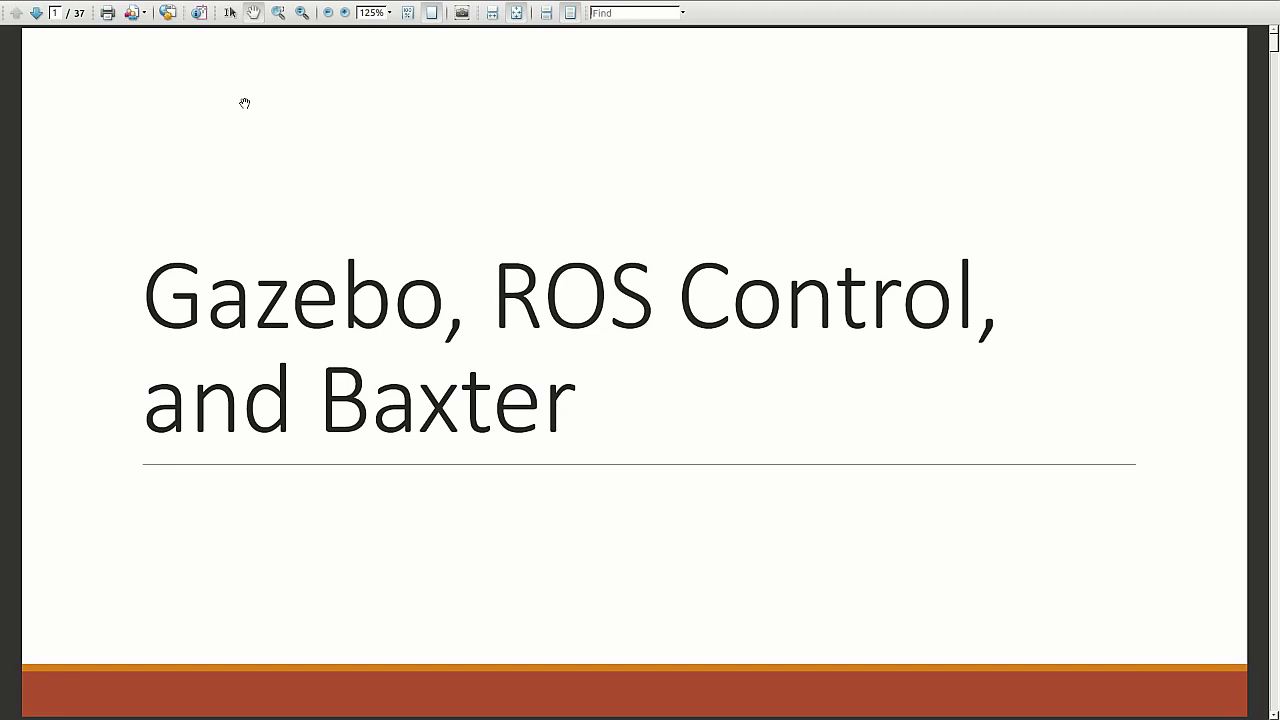
Step: Look through the Gazebo lecture slides, ending at the "Record and Play Gazebo Data" slide
scroll(244, 103, down, 4)
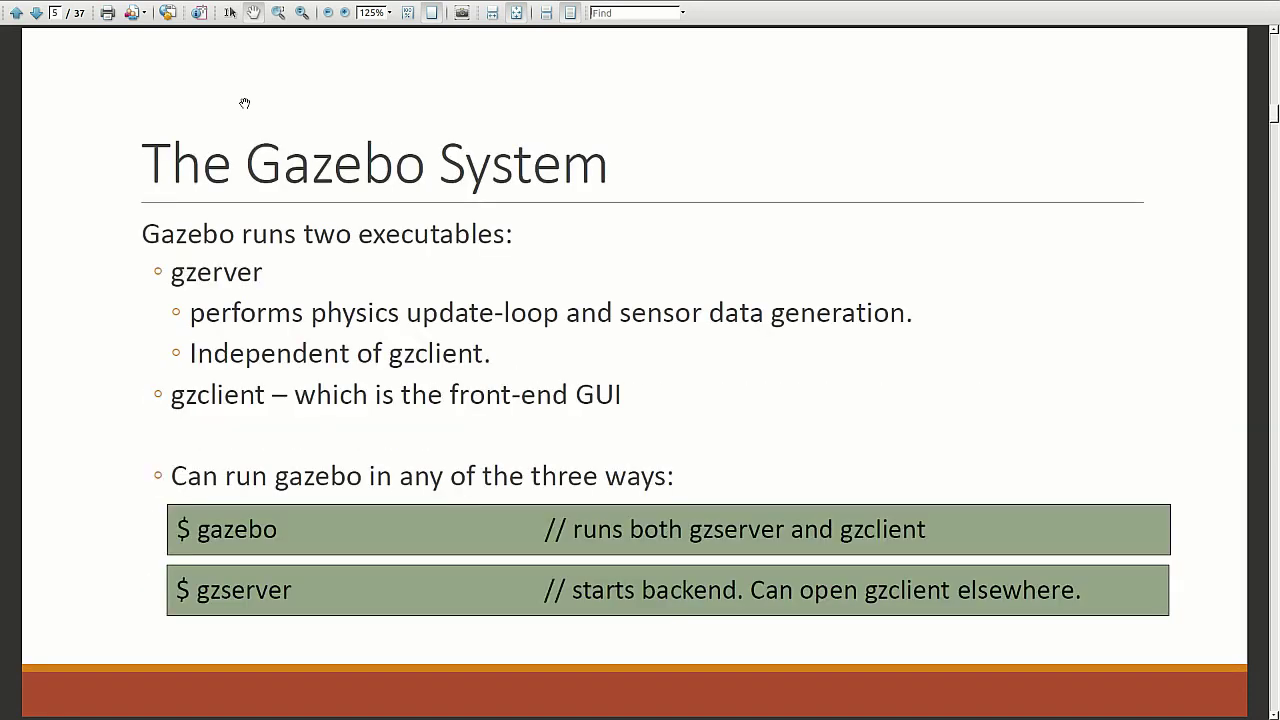
scroll(244, 103, down, 7)
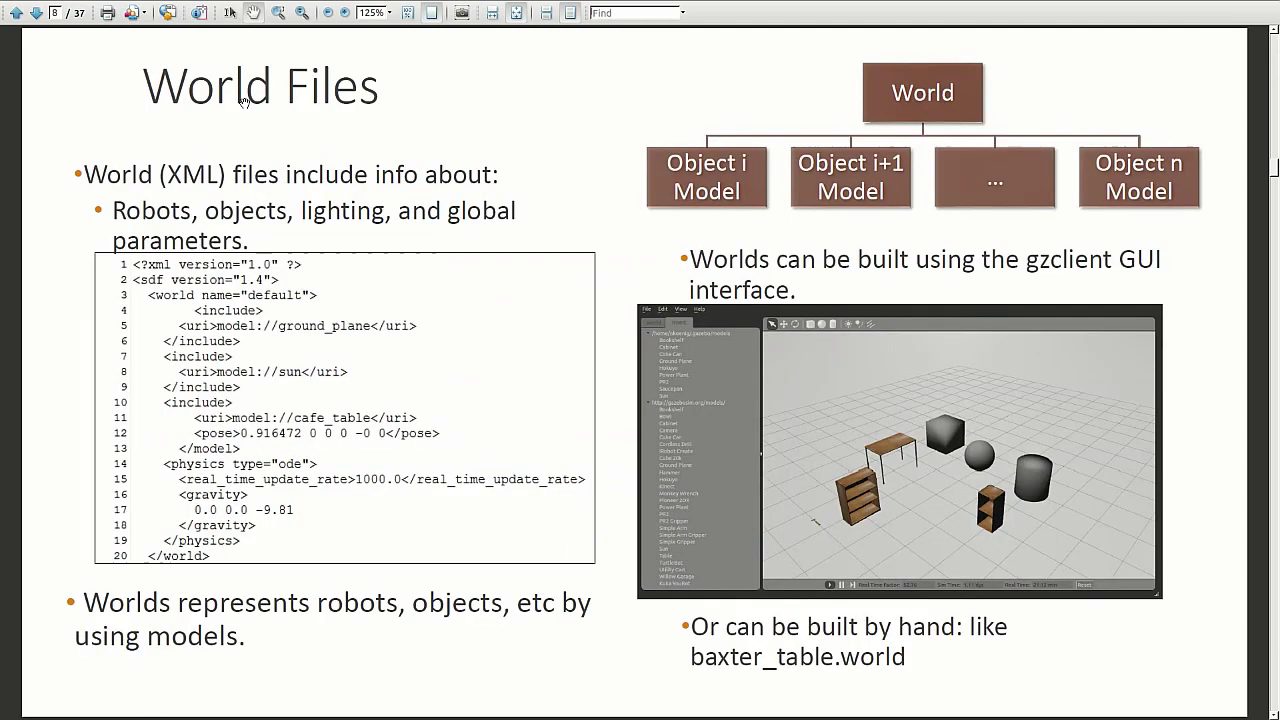
scroll(244, 103, down, 5)
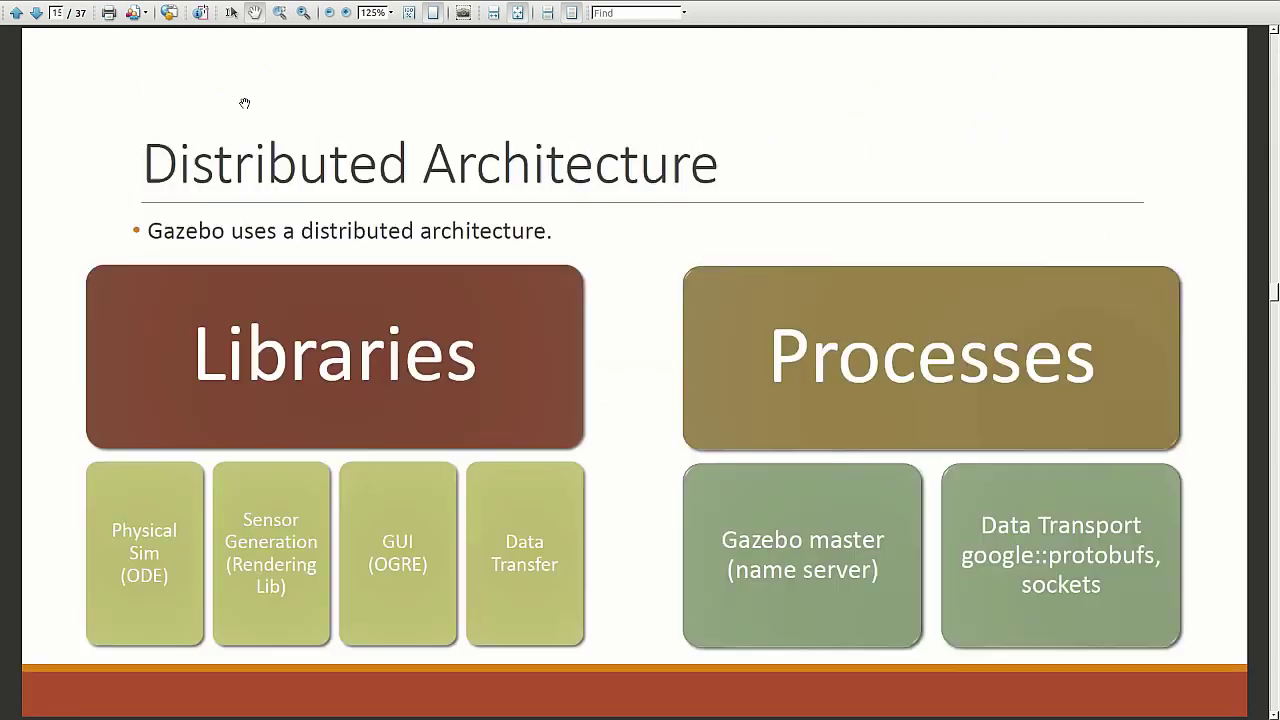
scroll(244, 103, down, 5)
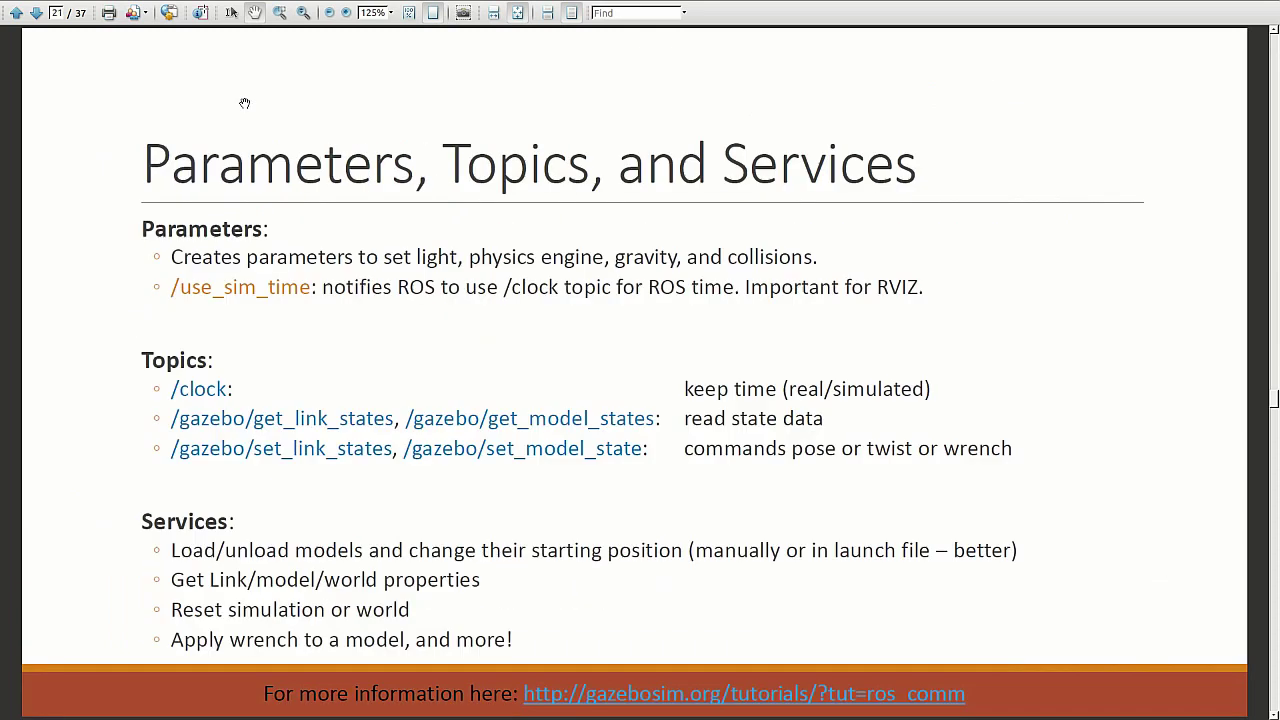
scroll(244, 103, down, 2)
scroll(244, 103, up, 2)
scroll(244, 103, down, 1)
scroll(244, 103, down, 4)
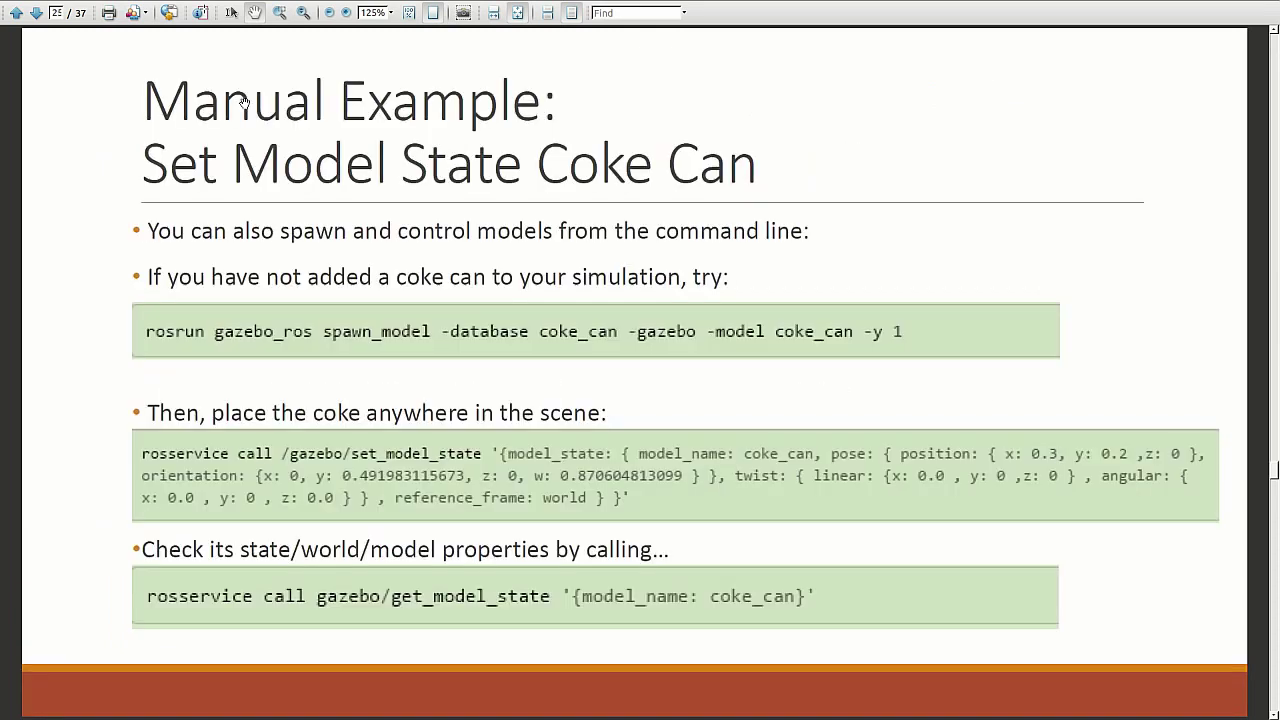
scroll(244, 103, down, 1)
scroll(244, 103, up, 1)
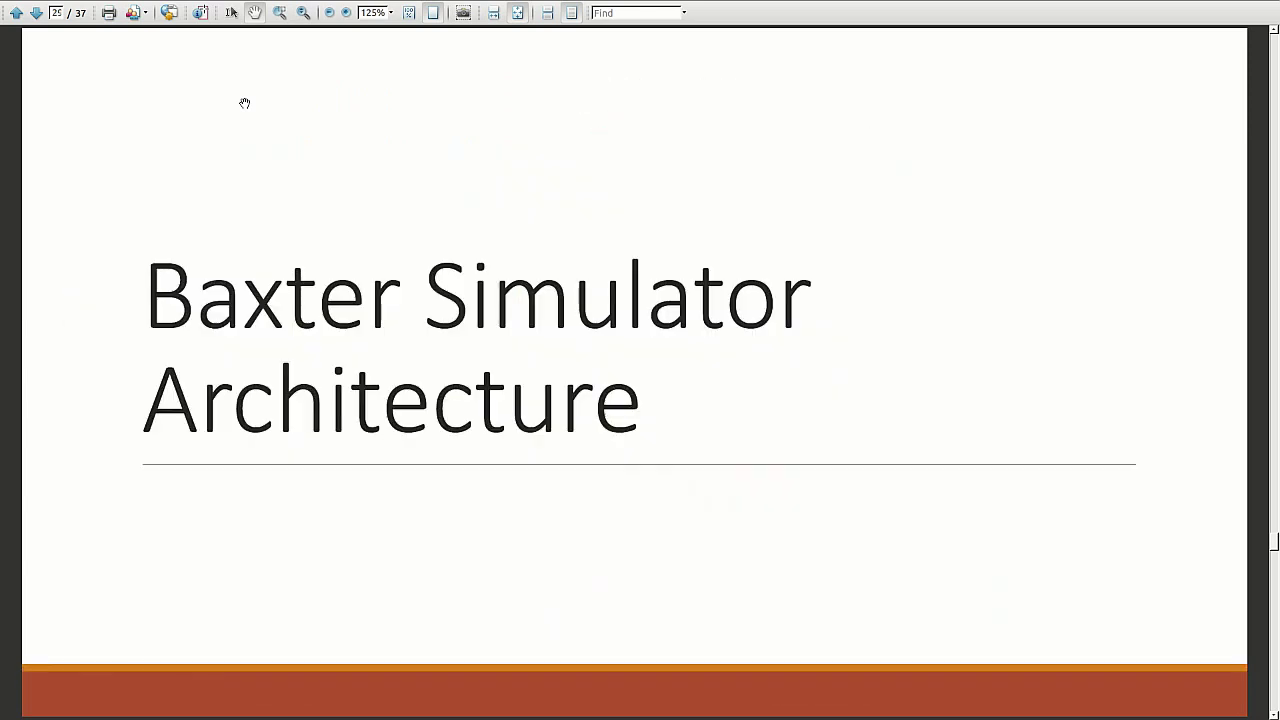
scroll(244, 103, down, 2)
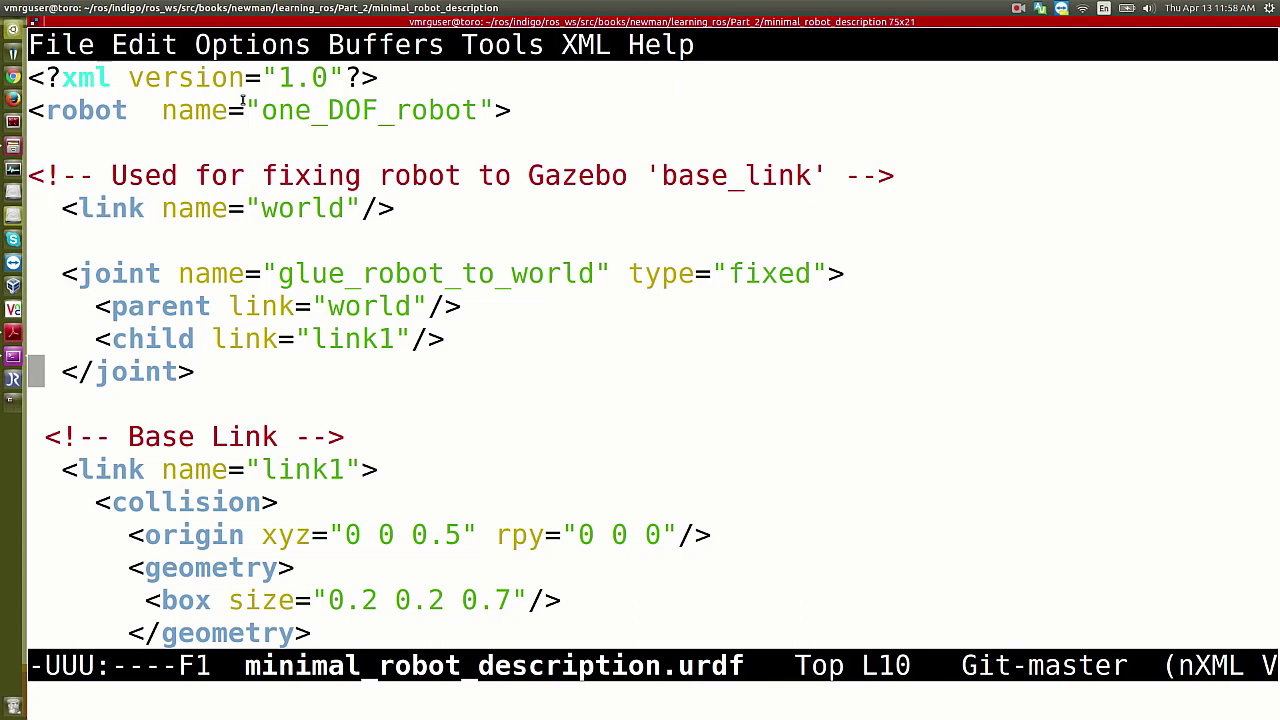
key(alt+Tab)
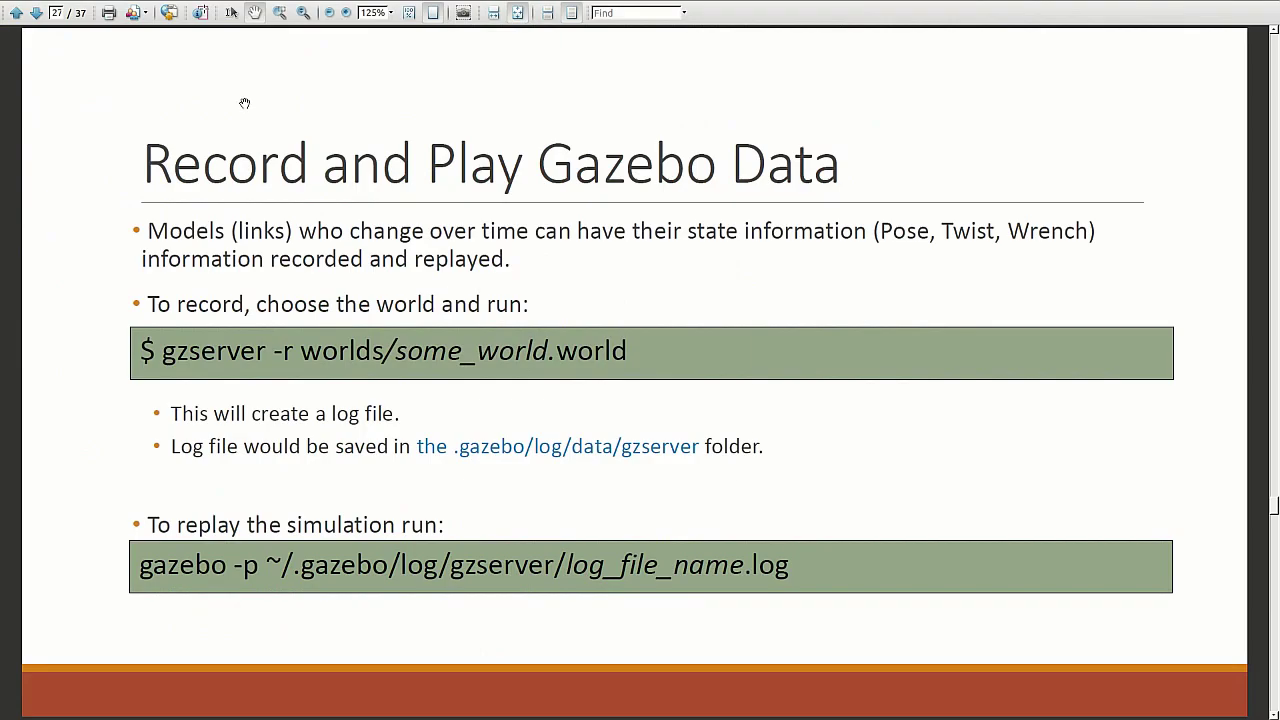
Step: Launch the simulator with the gazebo command in a new terminal, and close the Gazebo window
key(ctrl+alt+t)
text(gazebo)
key(Return)
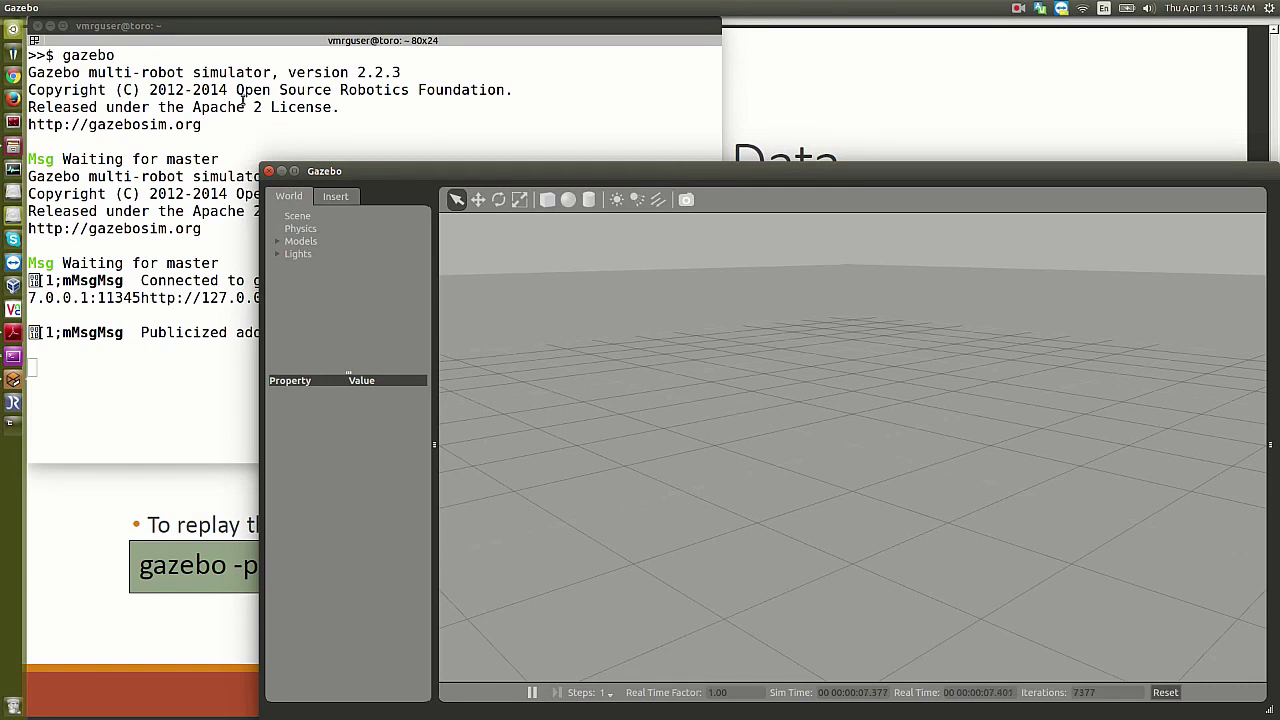
click(269, 172)
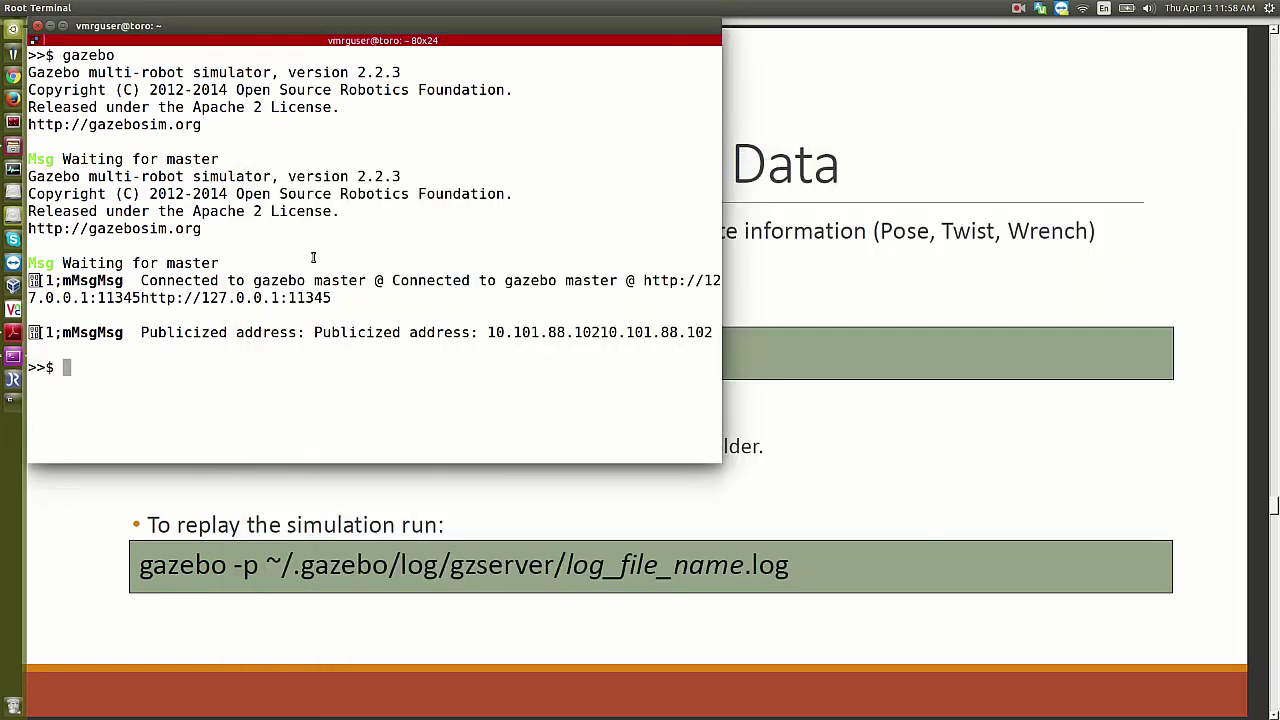
Step: Add a second terminal pane below the first and start roscore in it
key(ctrl+alt+t)
text(roscore)
key(Return)
Step: Launch Gazebo through ROS in the upper terminal pane with rosrun gazebo_ros gazebo
click(560, 80)
text(rosrun gazebo_Ros)
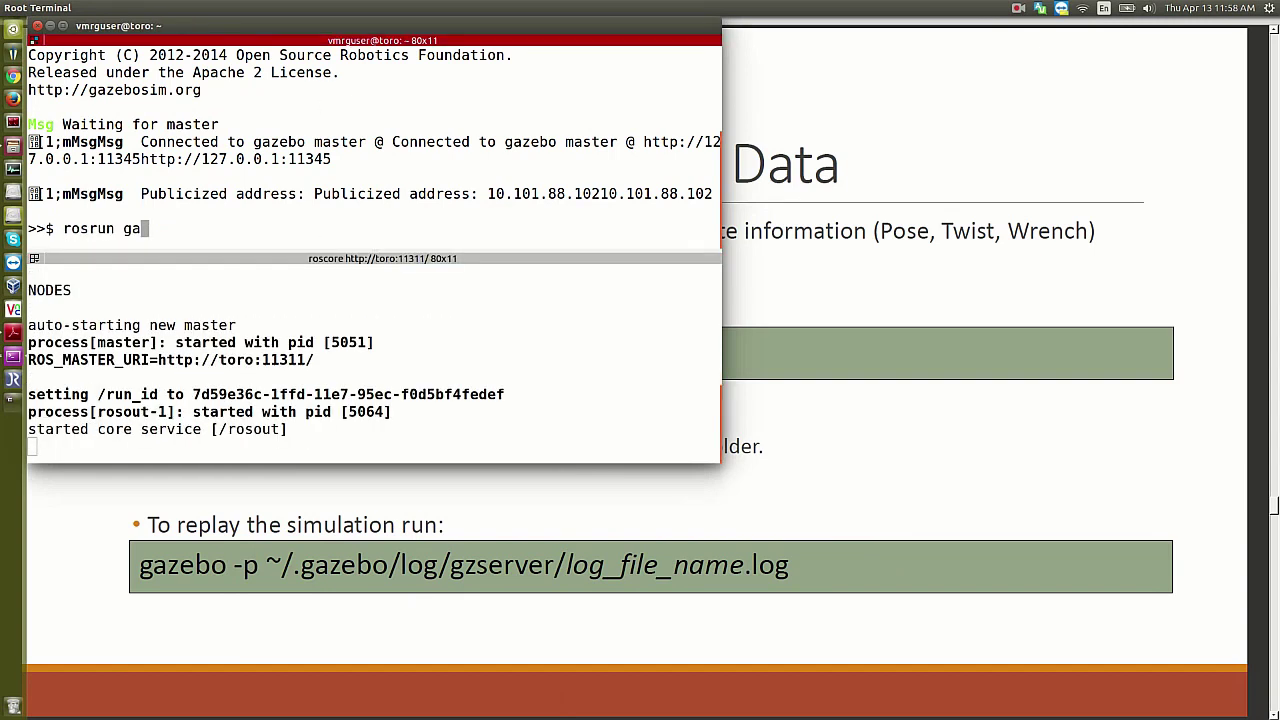
key(BackSpace)
key(BackSpace)
key(BackSpace)
text(ros gazebo)
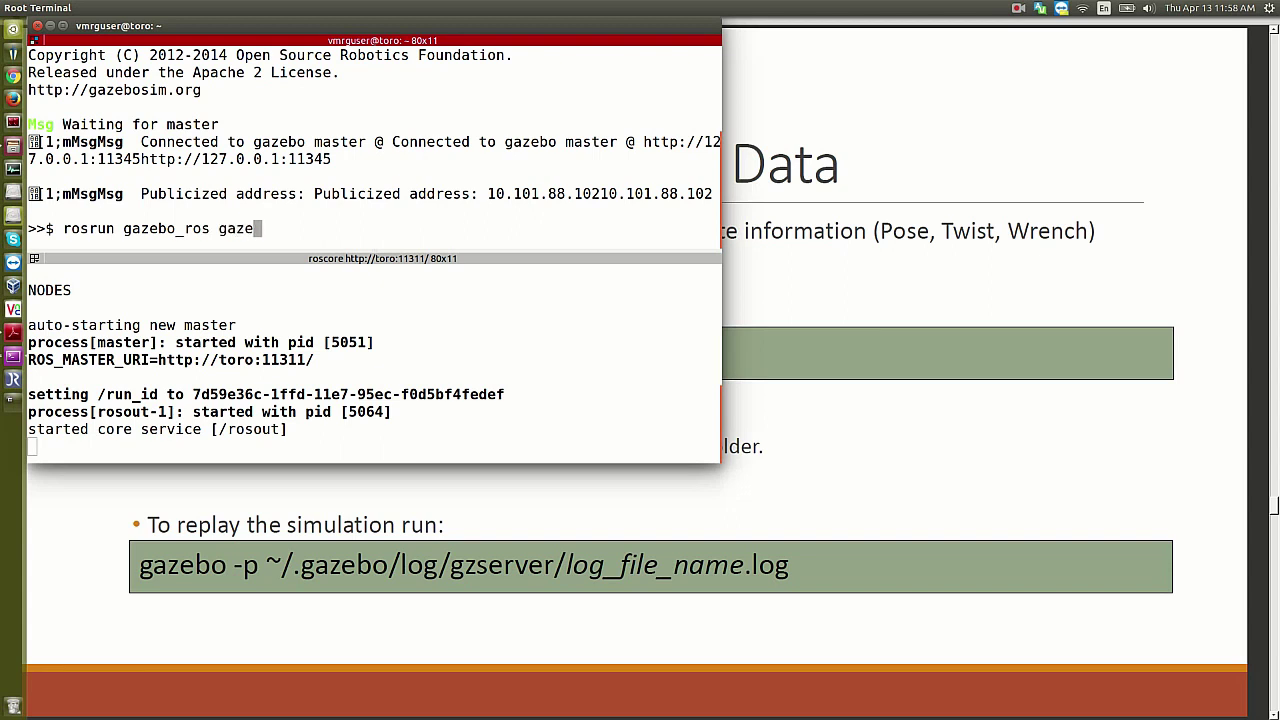
key(Return)
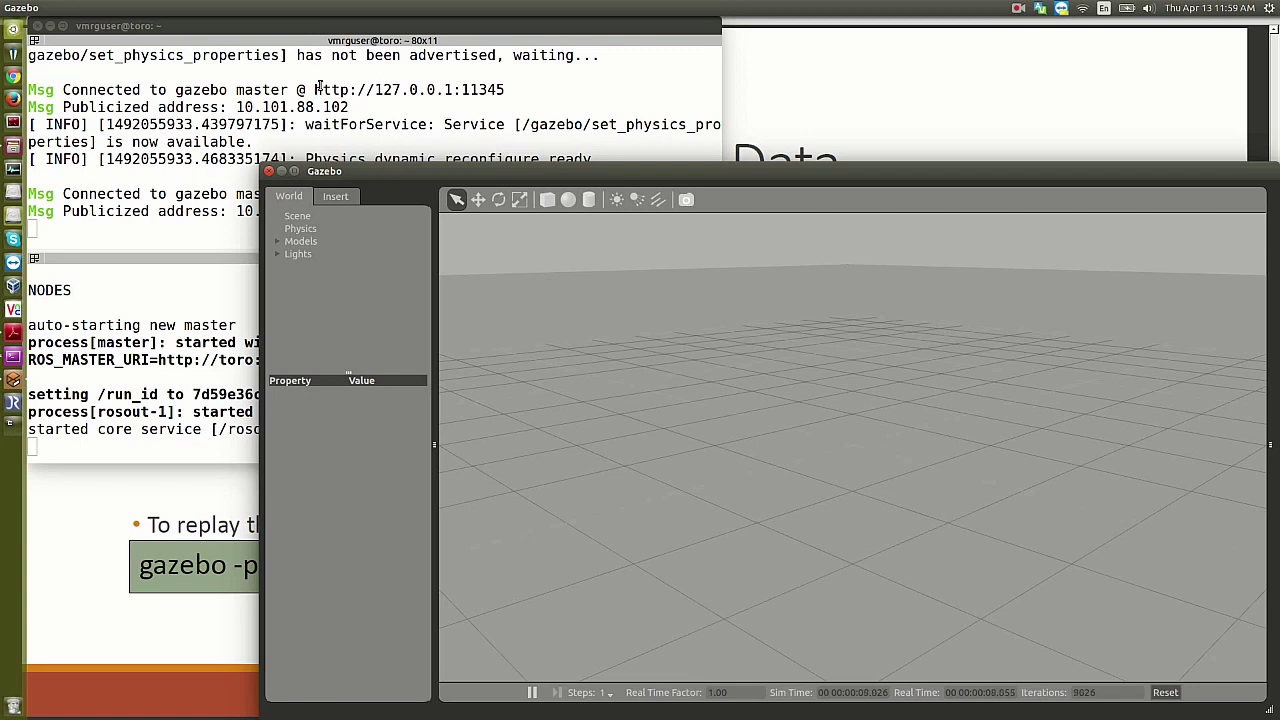
Step: Try to interrupt the running Gazebo process from the upper terminal pane
click(222, 126)
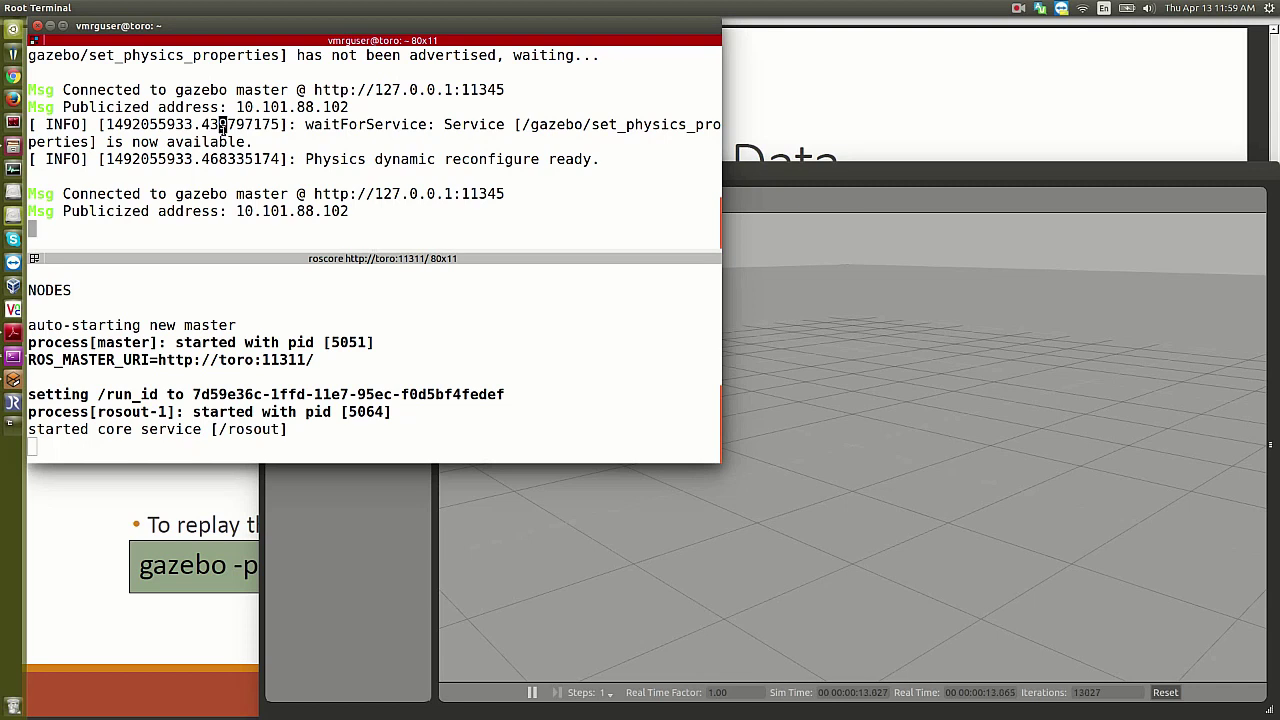
key(ctrl+c)
key(ctrl+c)
key(ctrl+c)
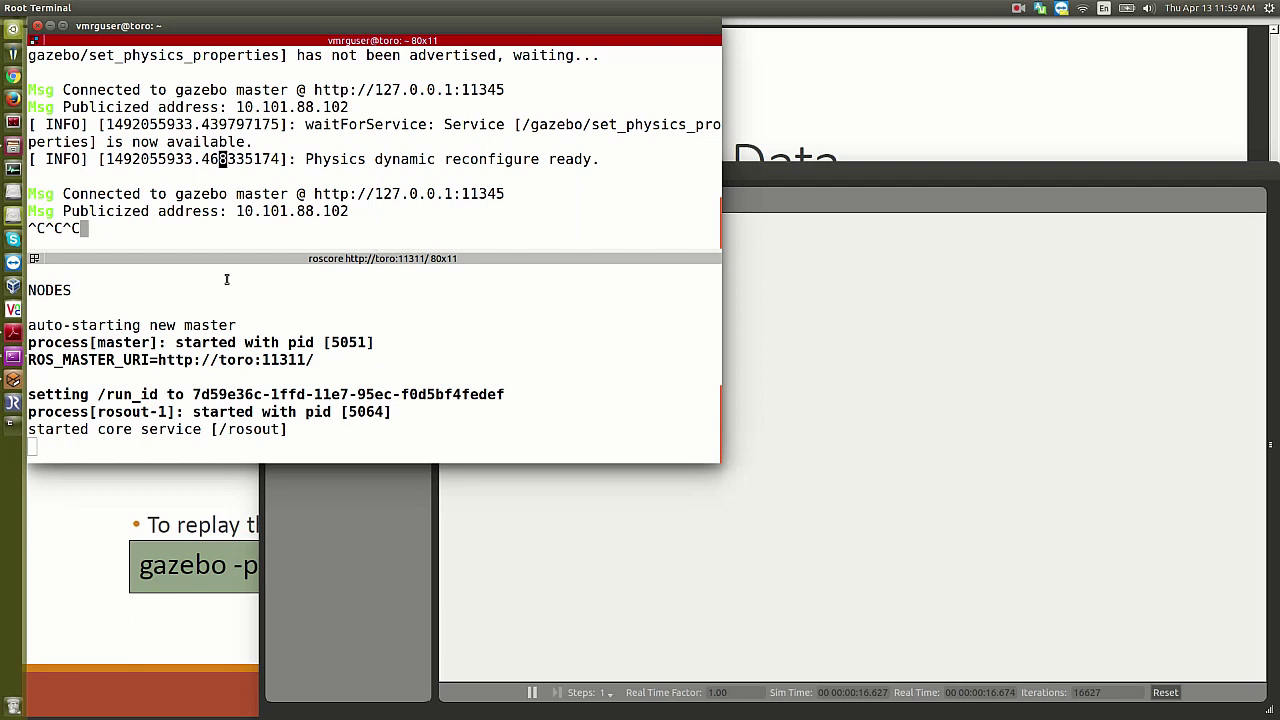
key(ctrl+c)
key(ctrl+c)
click(222, 345)
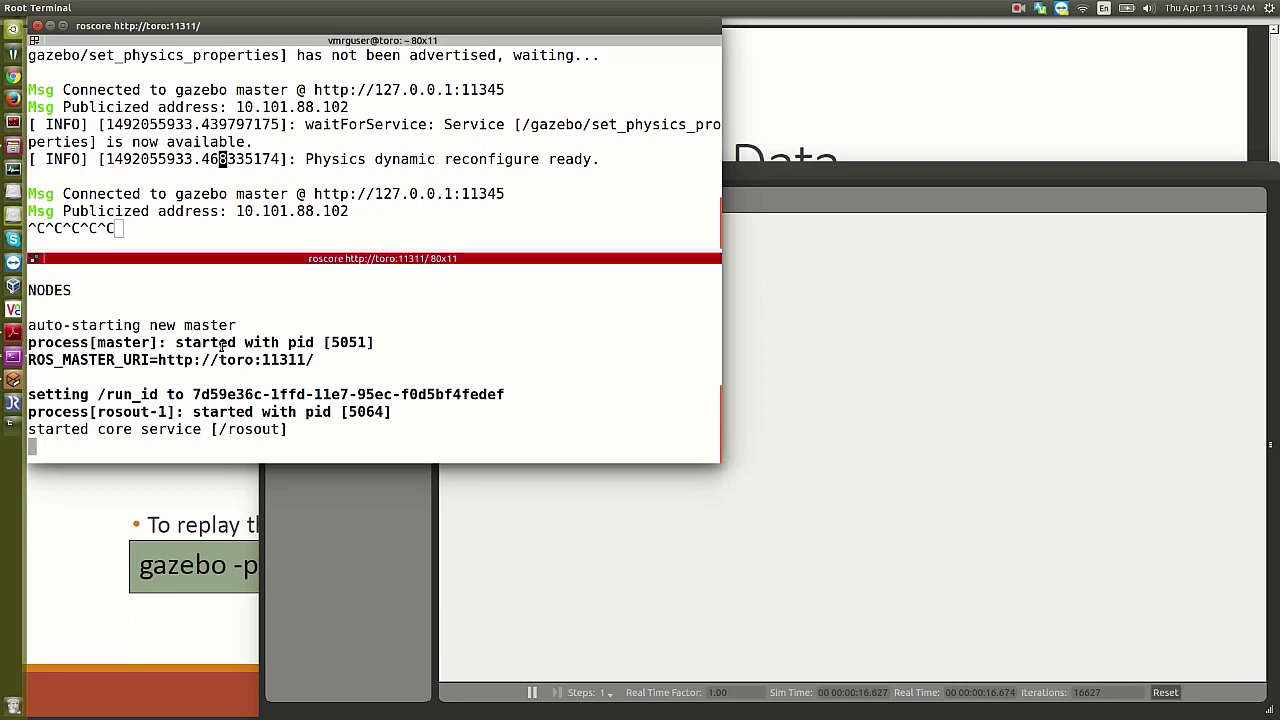
Step: Split the upper terminal pane horizontally and list the Gazebo processes with ps aux | grep gazebo
click(270, 170)
key(ctrl+shift+o)
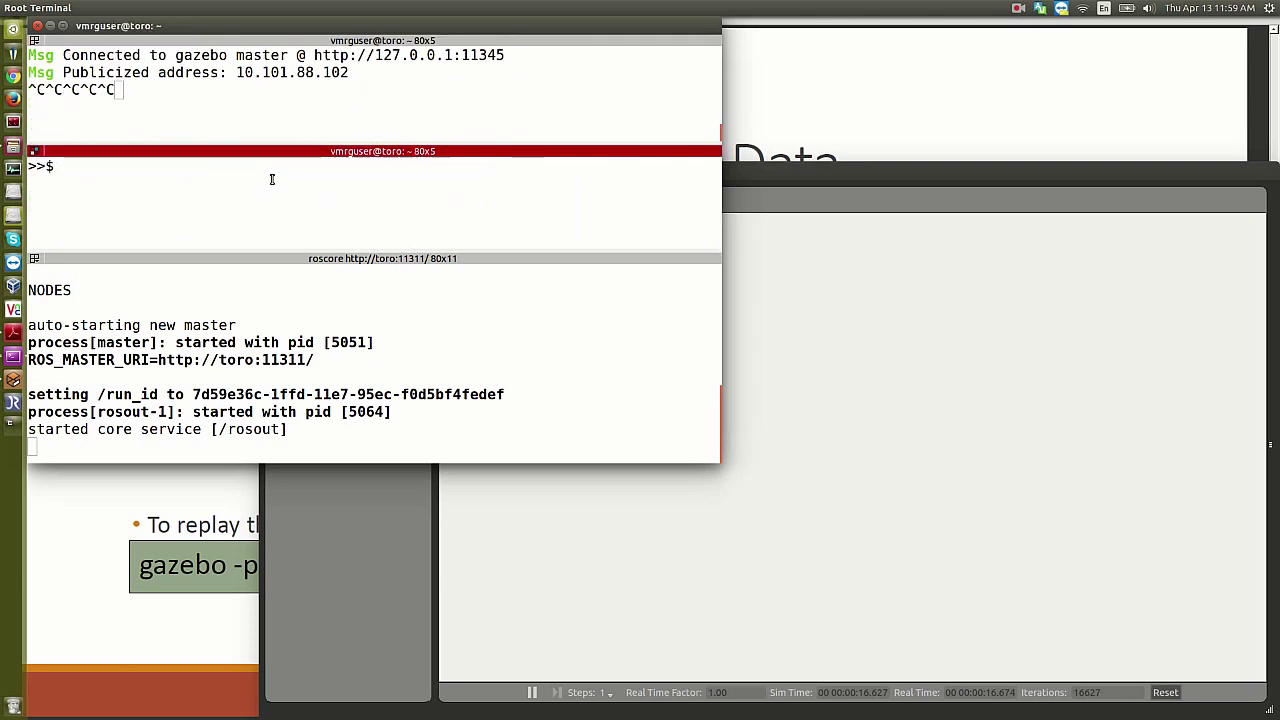
text(ps aux | grep gazebo)
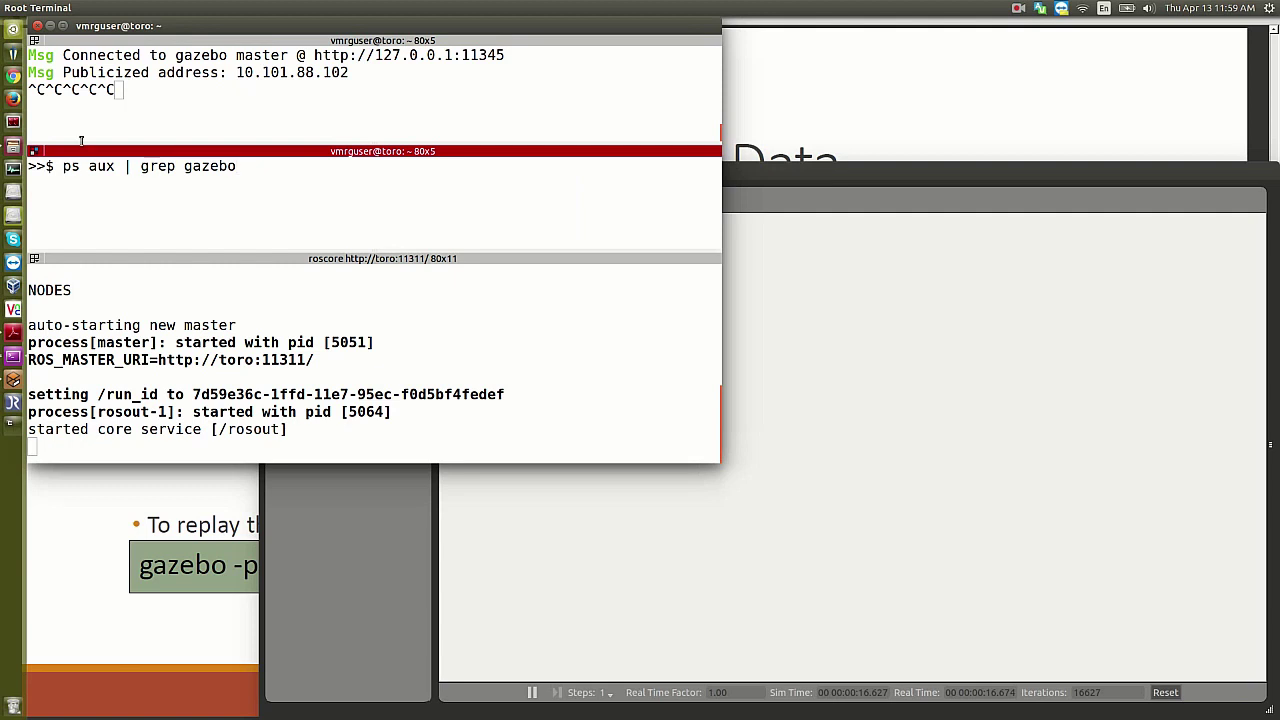
drag(62, 168, 122, 170)
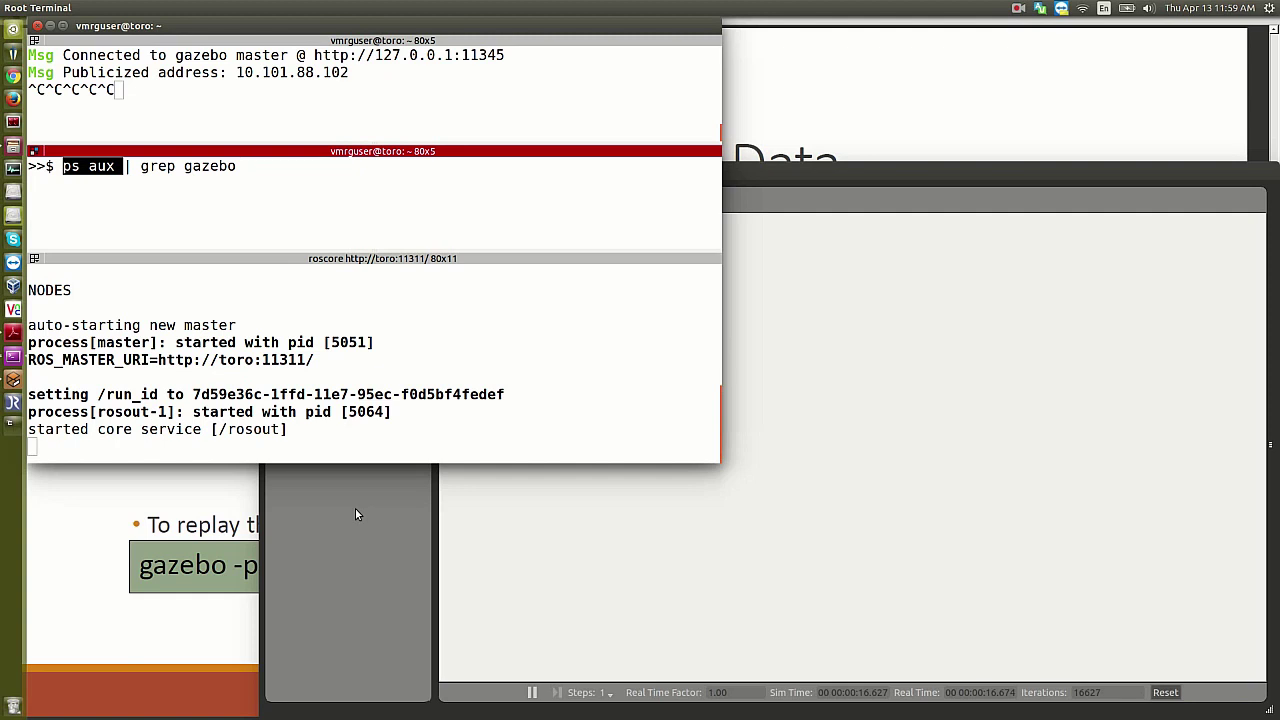
key(Return)
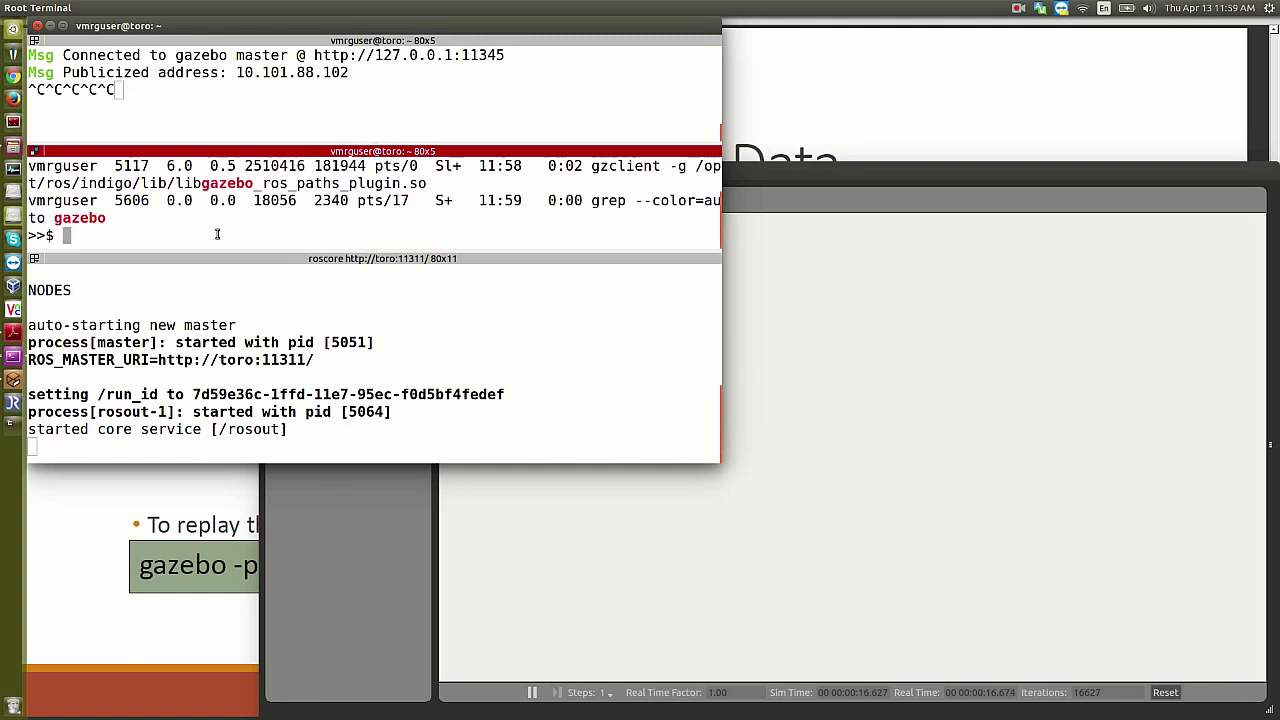
Step: Force-kill the hanging gzclient process with kill -9 5117 and recall the ps aux | grep gazebo command
double_click(131, 166)
text(kill -9)
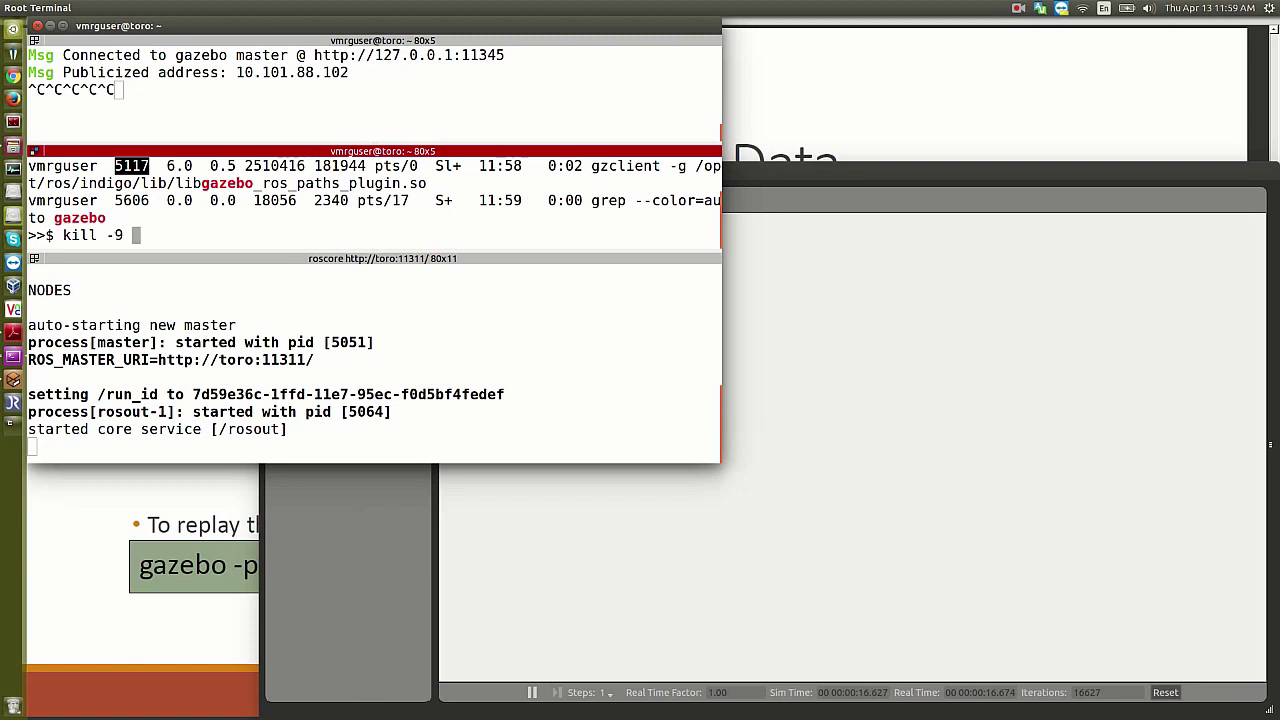
key(shift+Insert)
key(Return)
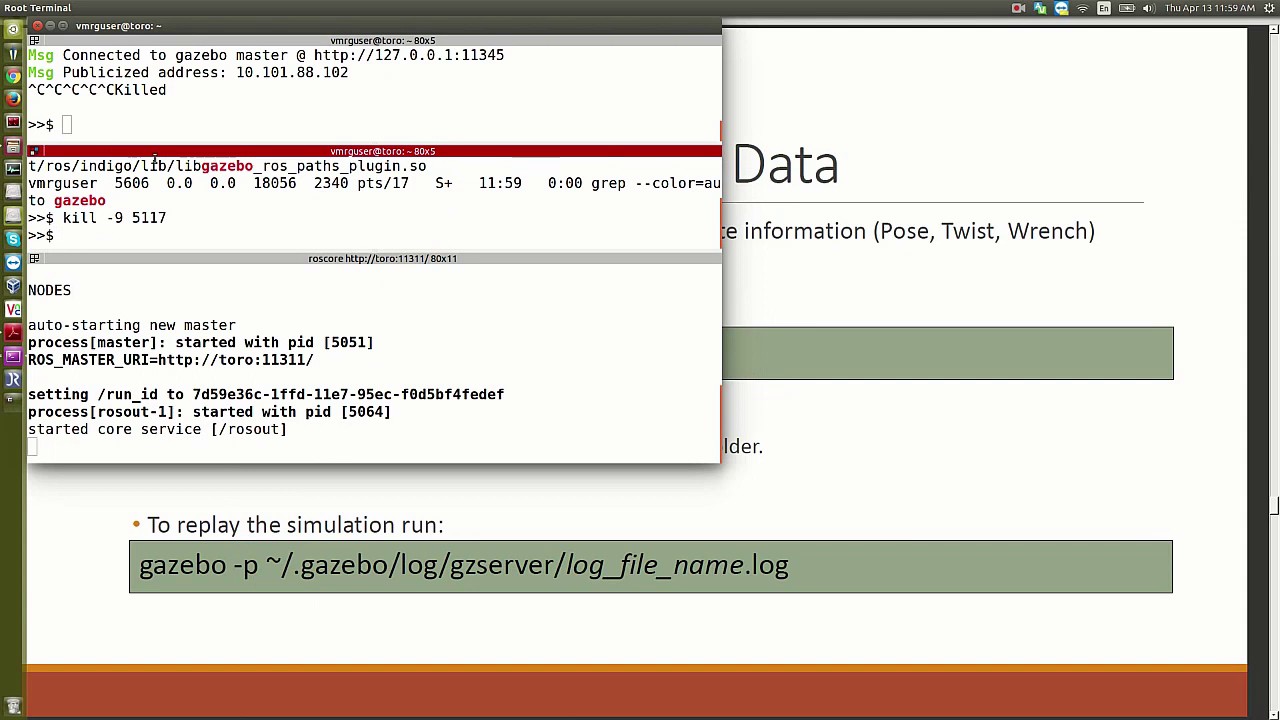
key(Up)
key(Up)
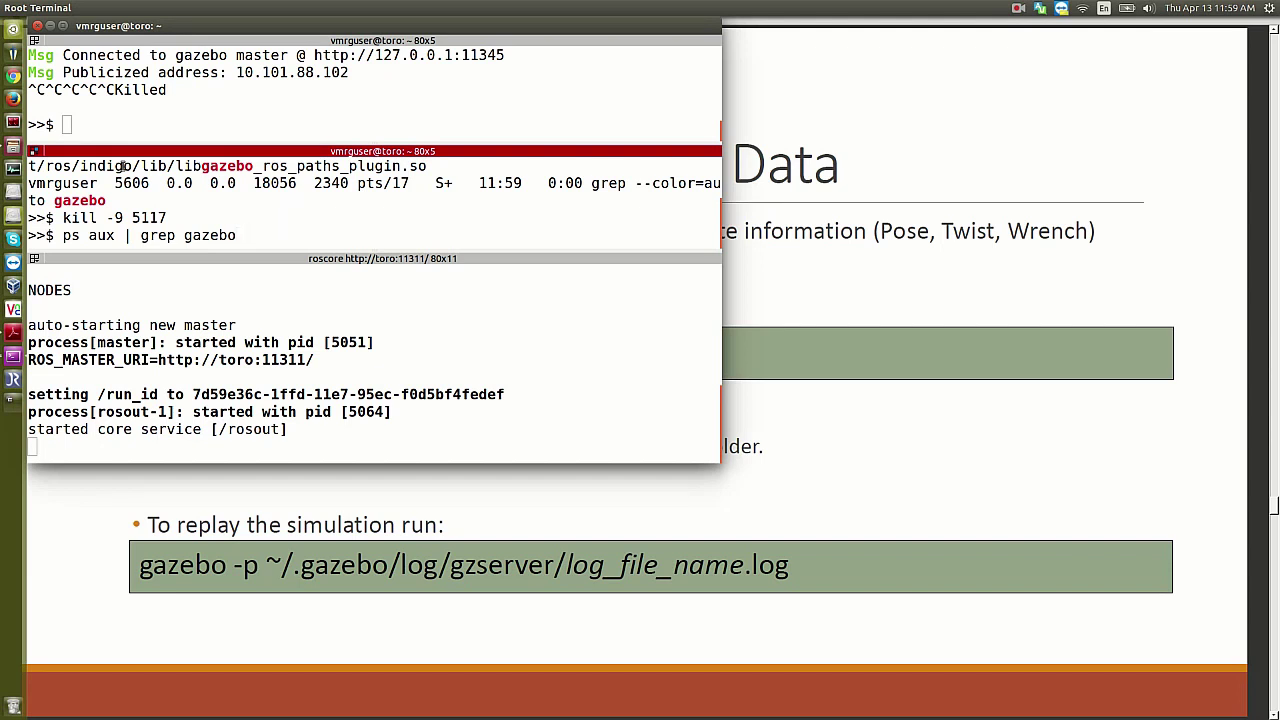
Step: Clear the uppermost terminal pane, enlarge its text and start gzserver there
click(144, 130)
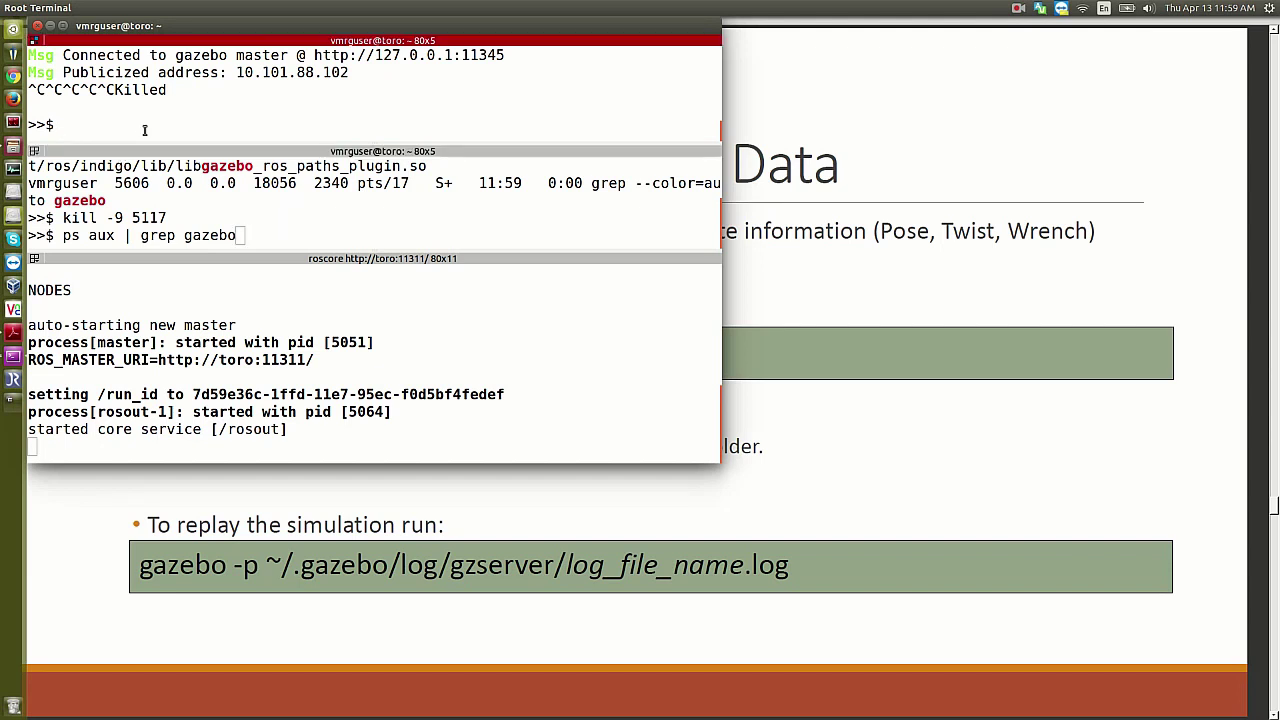
key(ctrl+l)
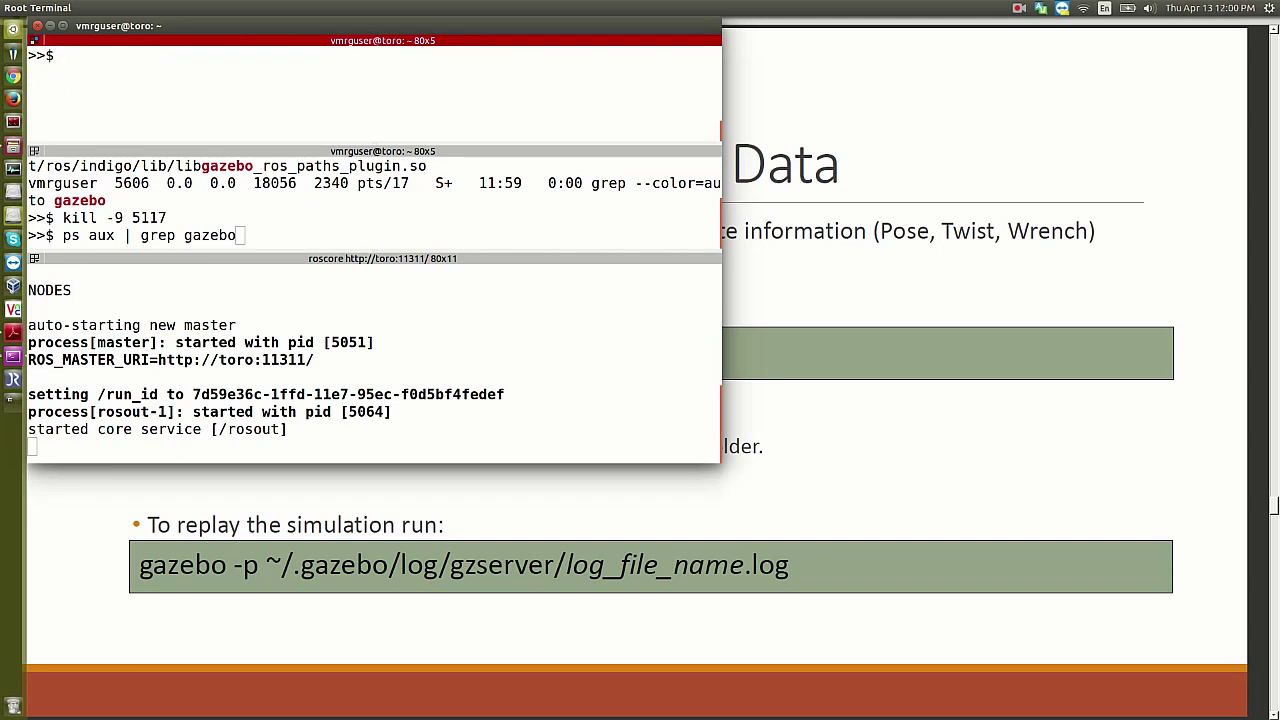
text(gzserver)
key(ctrl+plus)
key(ctrl+plus)
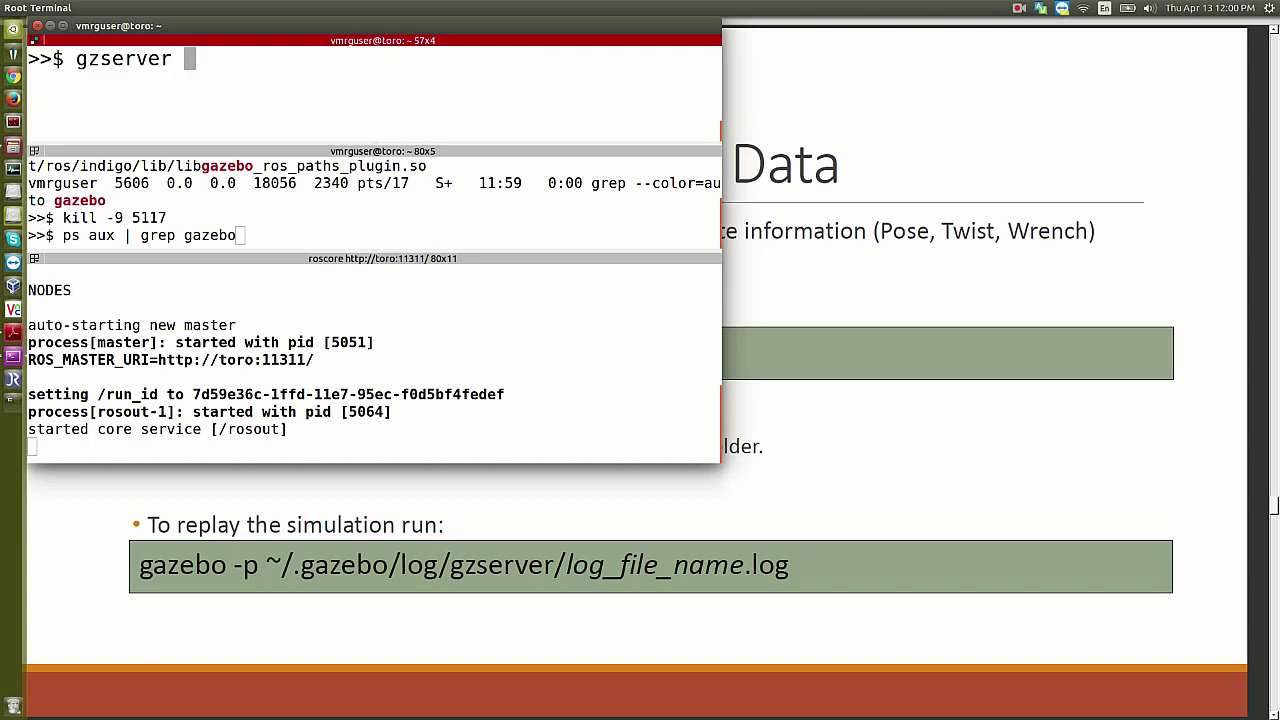
key(Return)
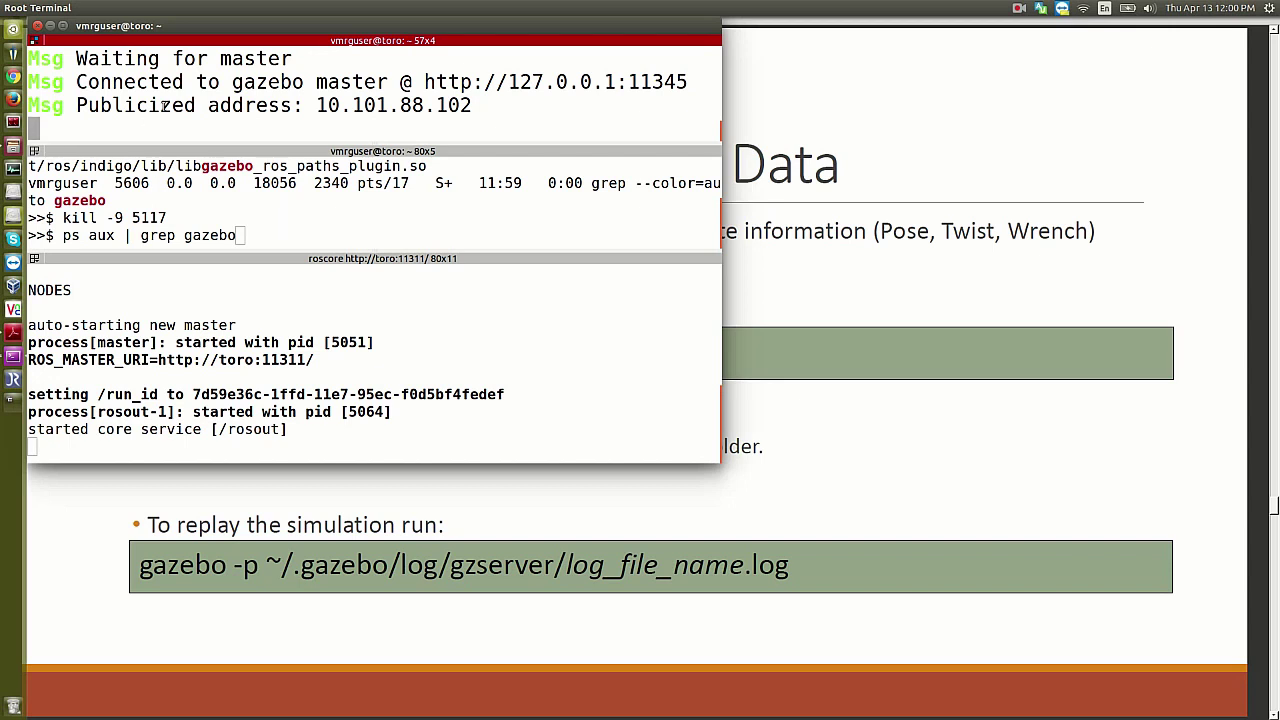
Step: Maximize the terminal window and run gzclient in a new pane beside the gzserver one
double_click(264, 26)
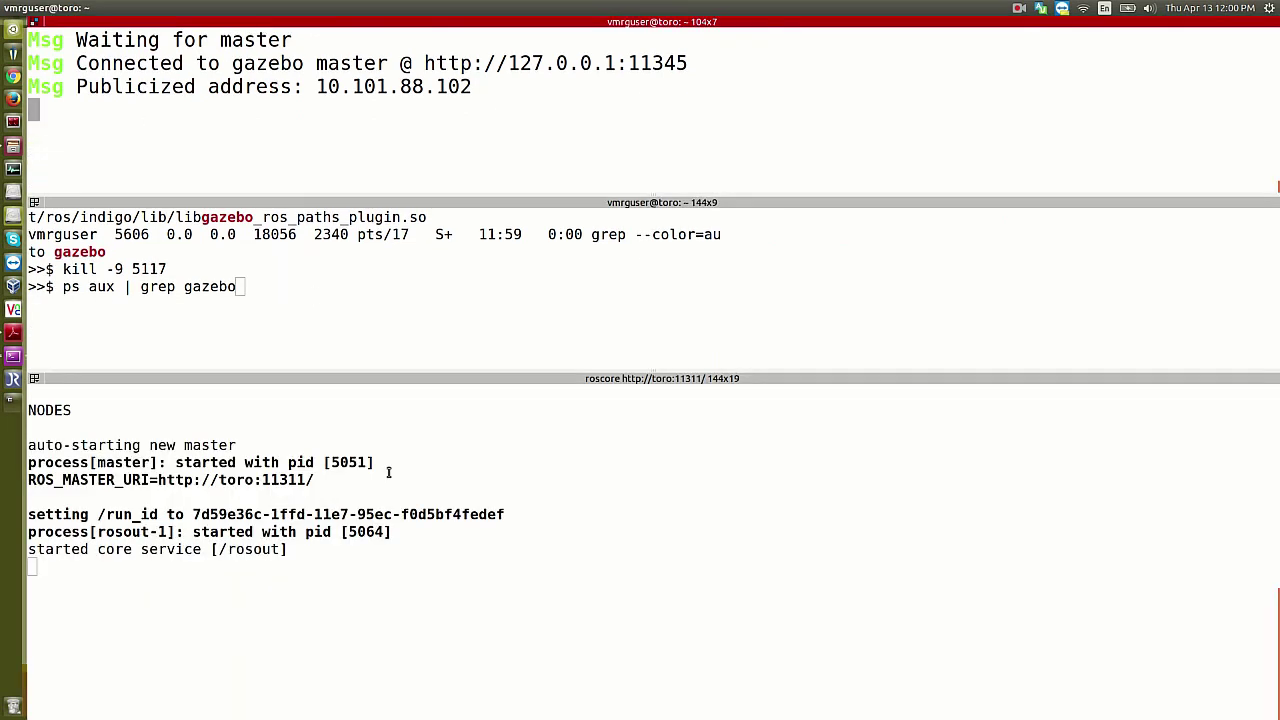
key(ctrl+shift+e)
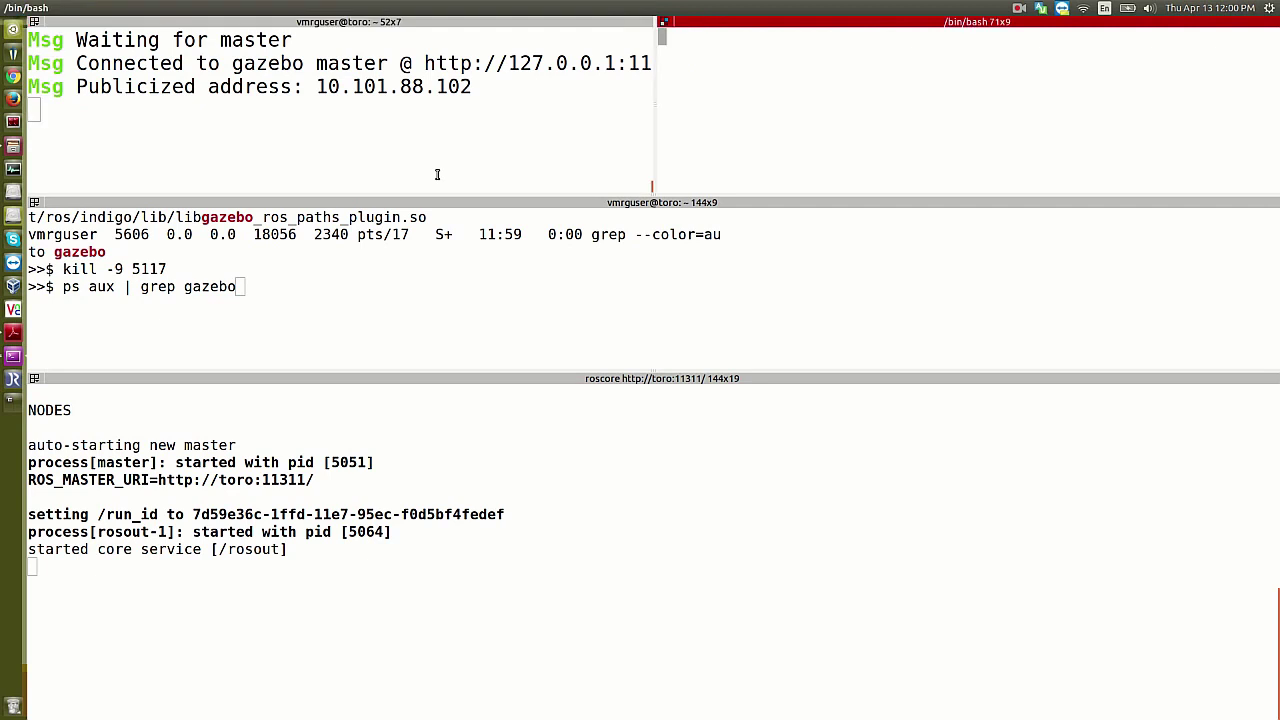
text(gzclient)
key(Return)
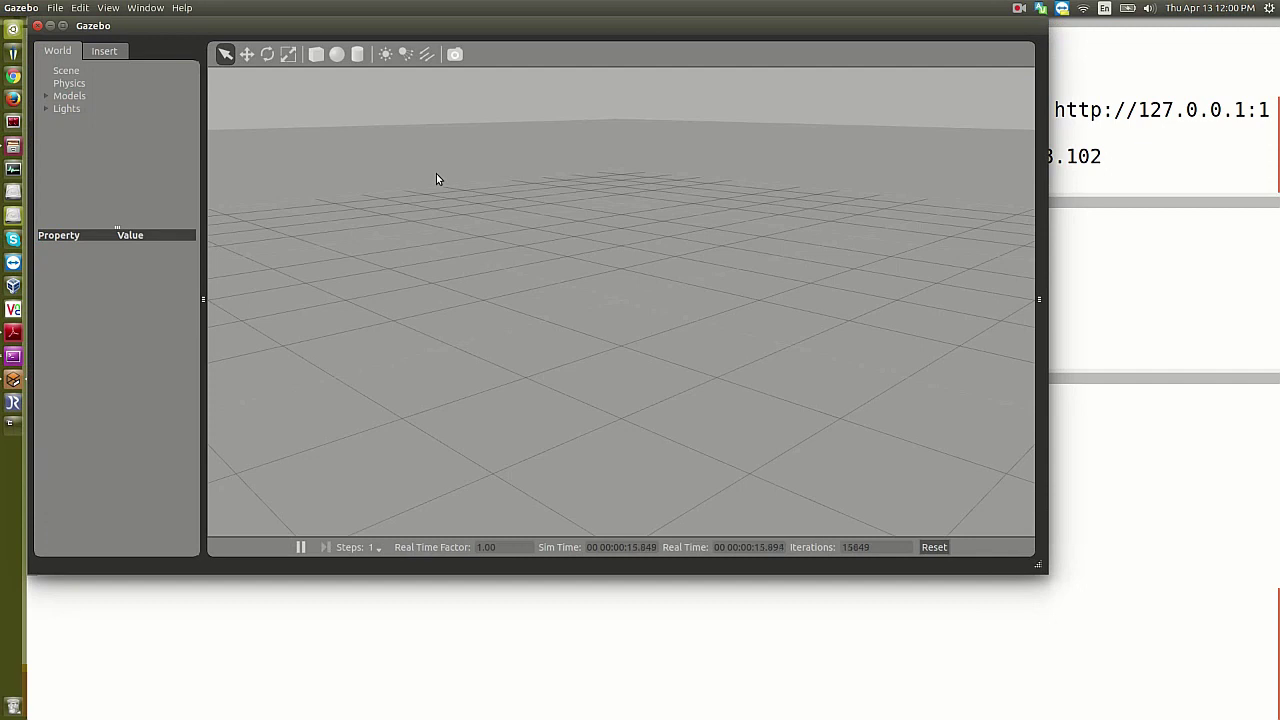
Step: Insert a cylinder on the ground plane of the Gazebo world
click(358, 54)
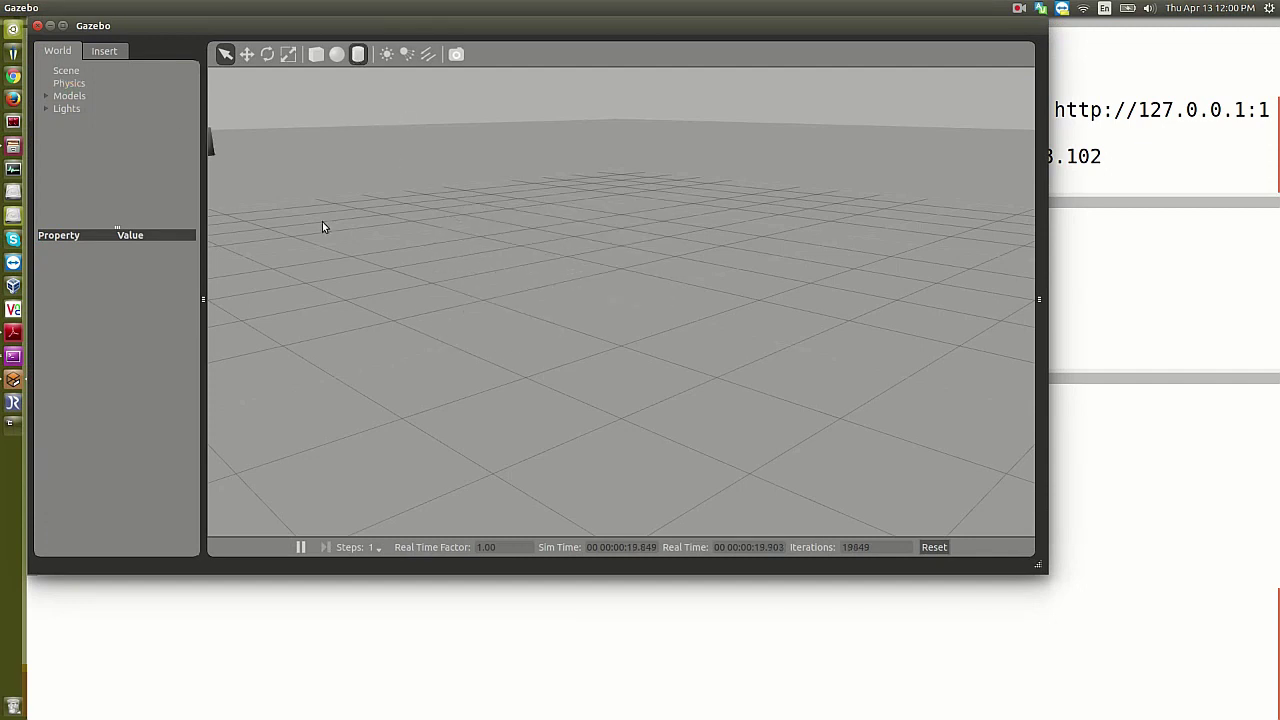
click(453, 277)
Step: Stop gzclient from its terminal pane and run it again while gzserver keeps running
key(alt+Tab)
key(ctrl+c)
text(gzclient)
key(Return)
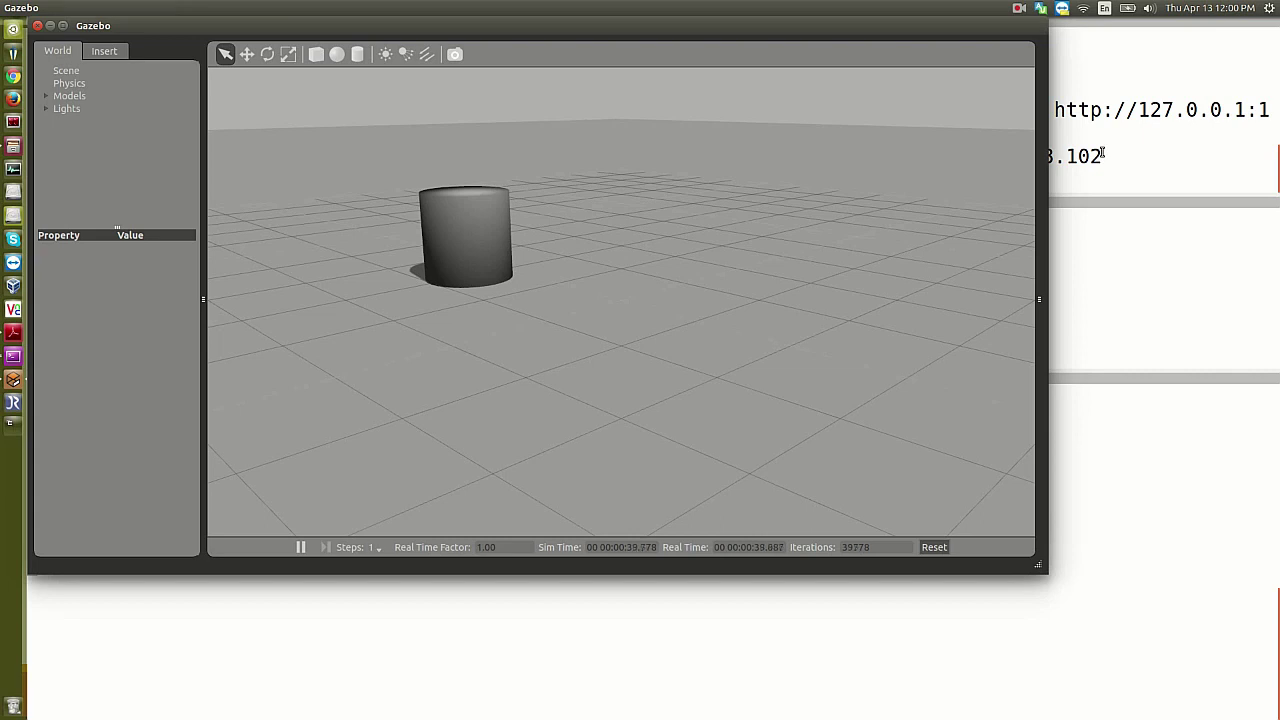
Step: Interrupt the relaunched gzclient in its terminal pane
click(1103, 153)
key(ctrl+c)
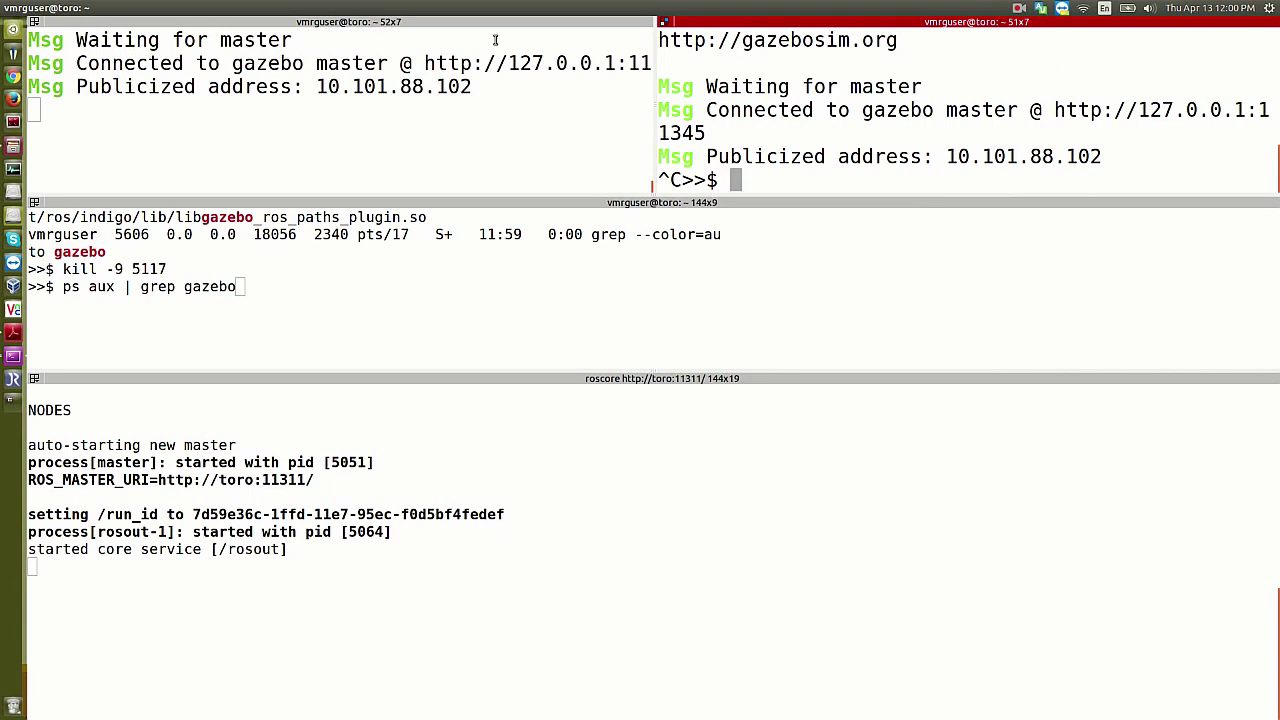
Step: Interrupt gzserver in its terminal pane and switch to the Simulation in ROS slides on loading a rectangular prism
click(503, 150)
key(ctrl+c)
key(alt+Tab)
key(Tab)
key(Tab)
key(Tab)
key(Tab)
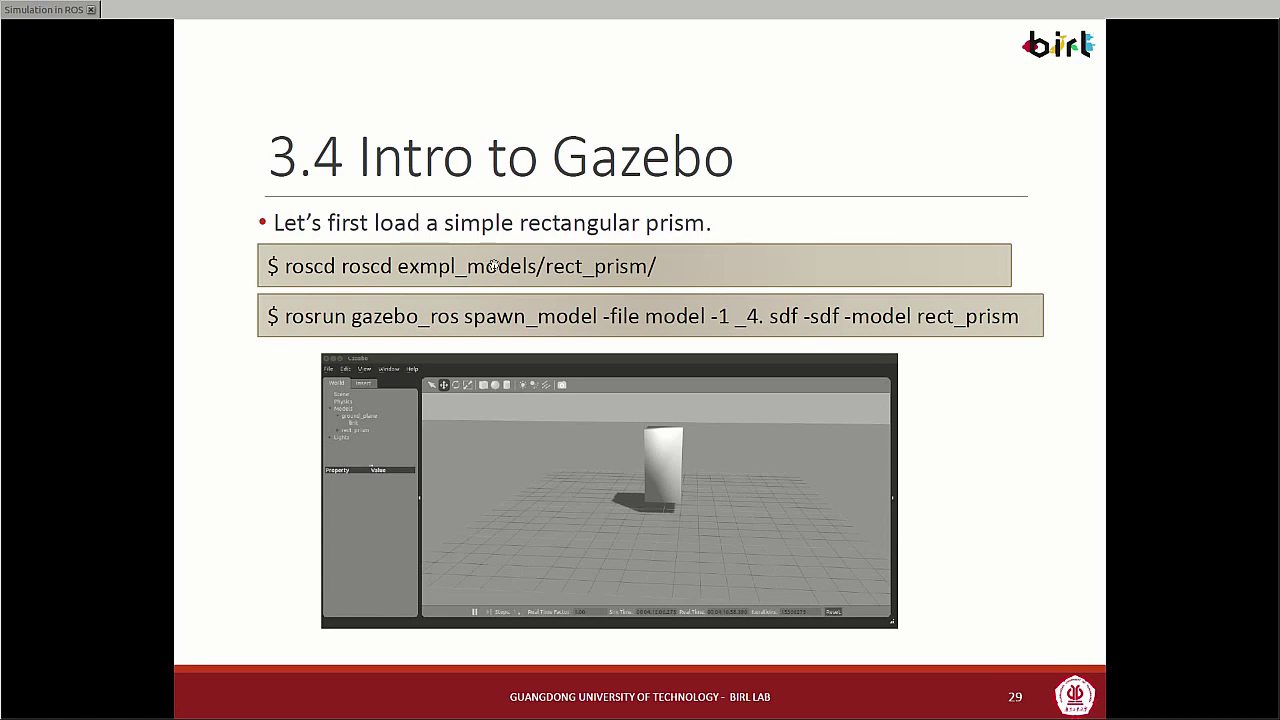
Step: Switch back to the terminal and close the gzserver, gzclient and process-search panes, leaving only the roscore pane
key(alt+Tab)
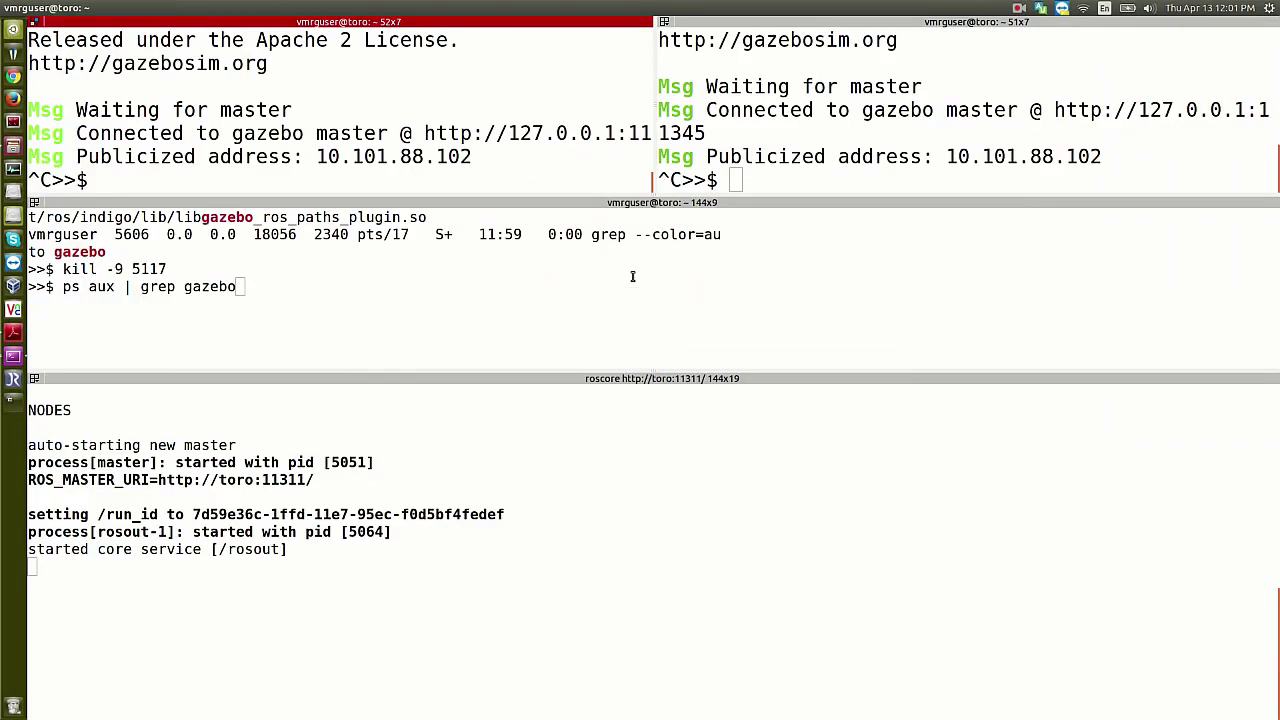
text(exit)
key(Return)
text(exit)
key(Return)
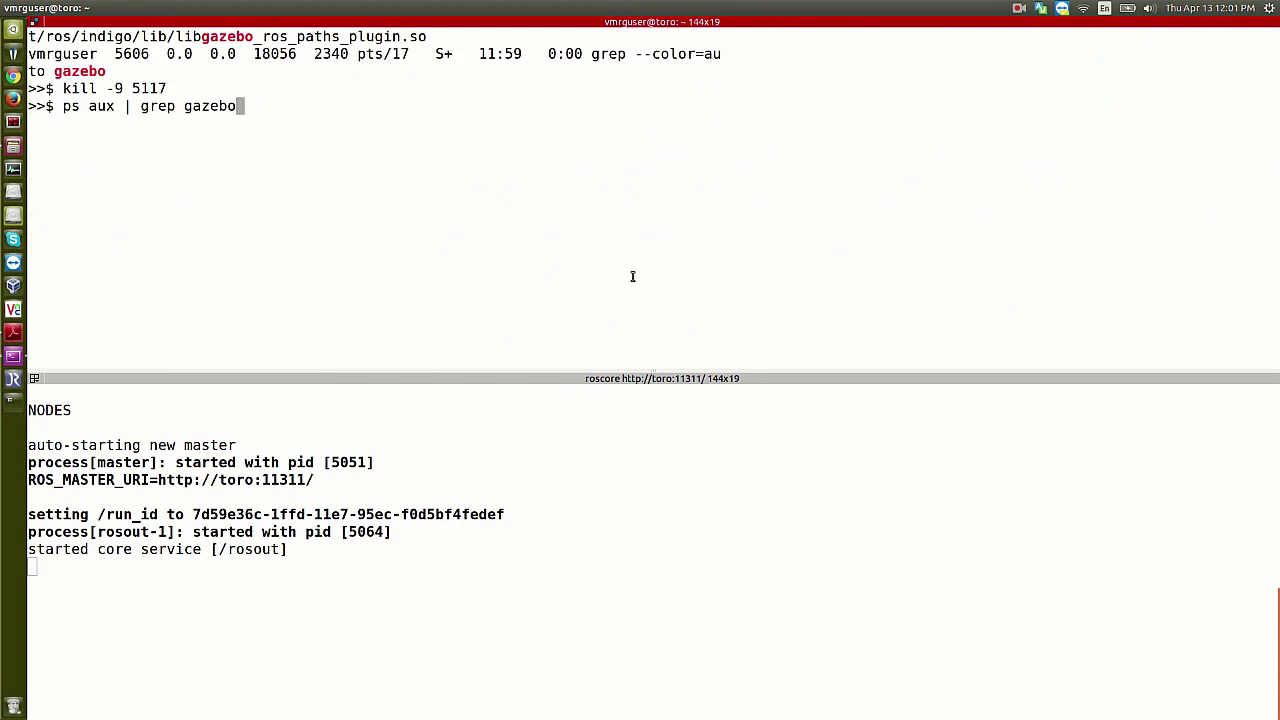
key(ctrl+u)
text(exit)
key(Return)
Step: Stop roscore in the remaining terminal pane and clear its output
key(ctrl+l)
key(ctrl+c)
key(ctrl+l)
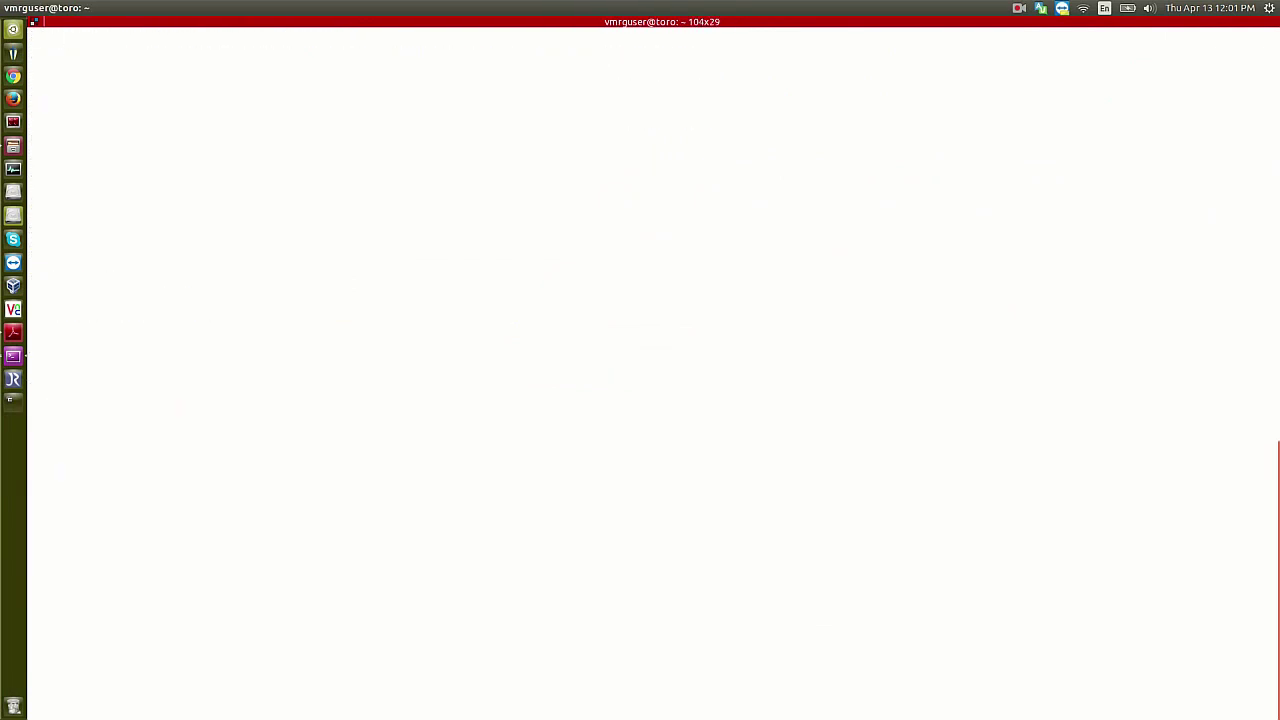
Step: Change to the exmpl_models/rect_prism/ directory with roscd, list its files and highlight model-1_4.sdf
text(roscd rect)
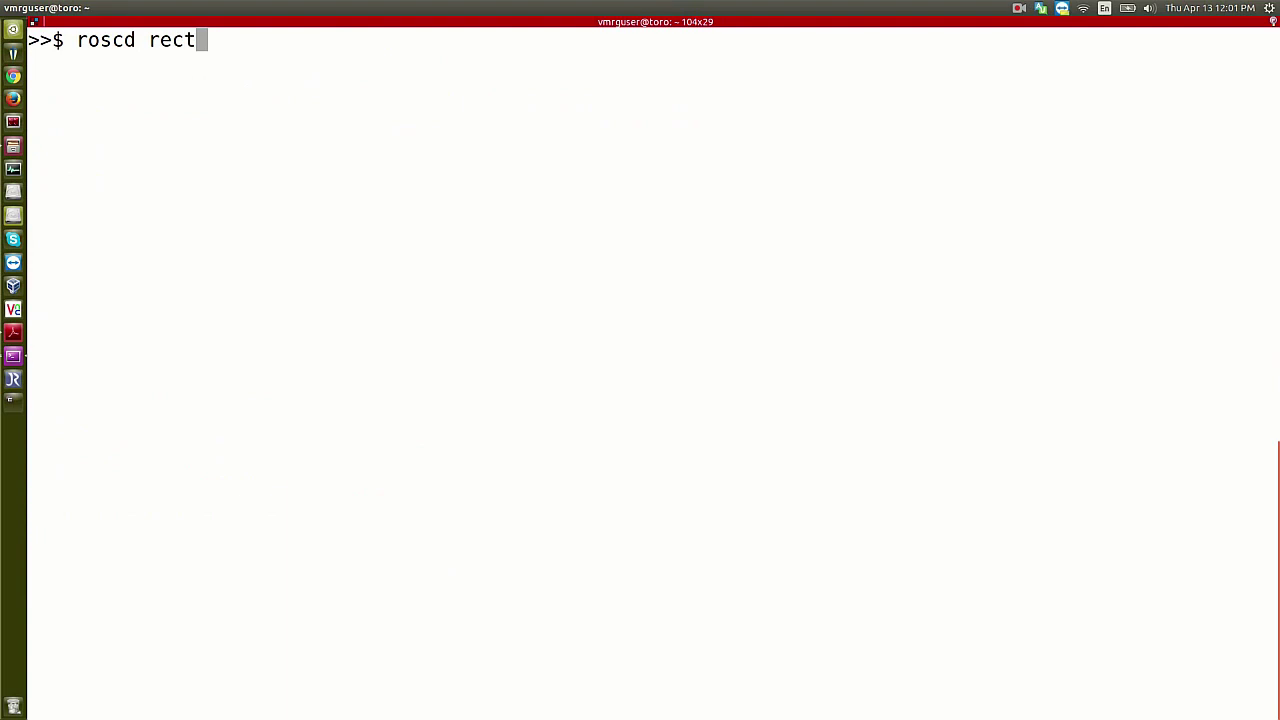
key(alt+Tab)
key(alt+Tab)
key(BackSpace)
key(BackSpace)
key(BackSpace)
key(BackSpace)
text(exm)
key(Tab)
text(r)
key(Tab)
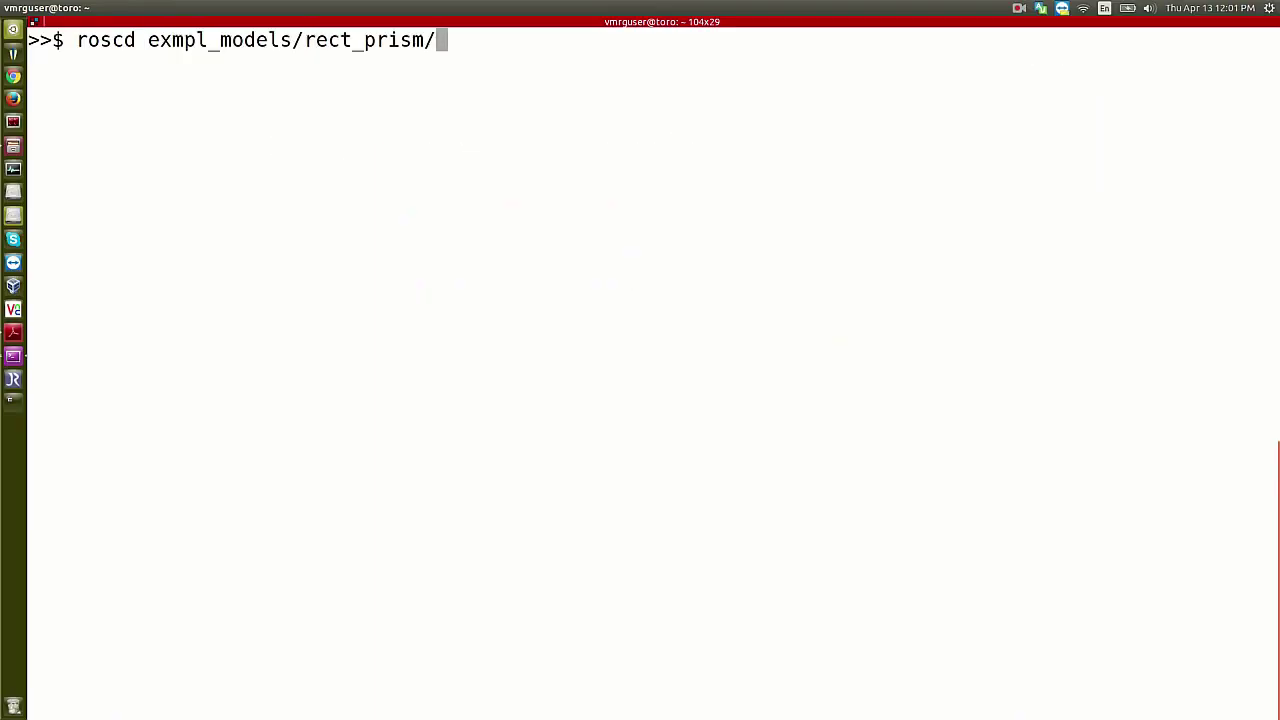
key(Return)
text(l)
key(Return)
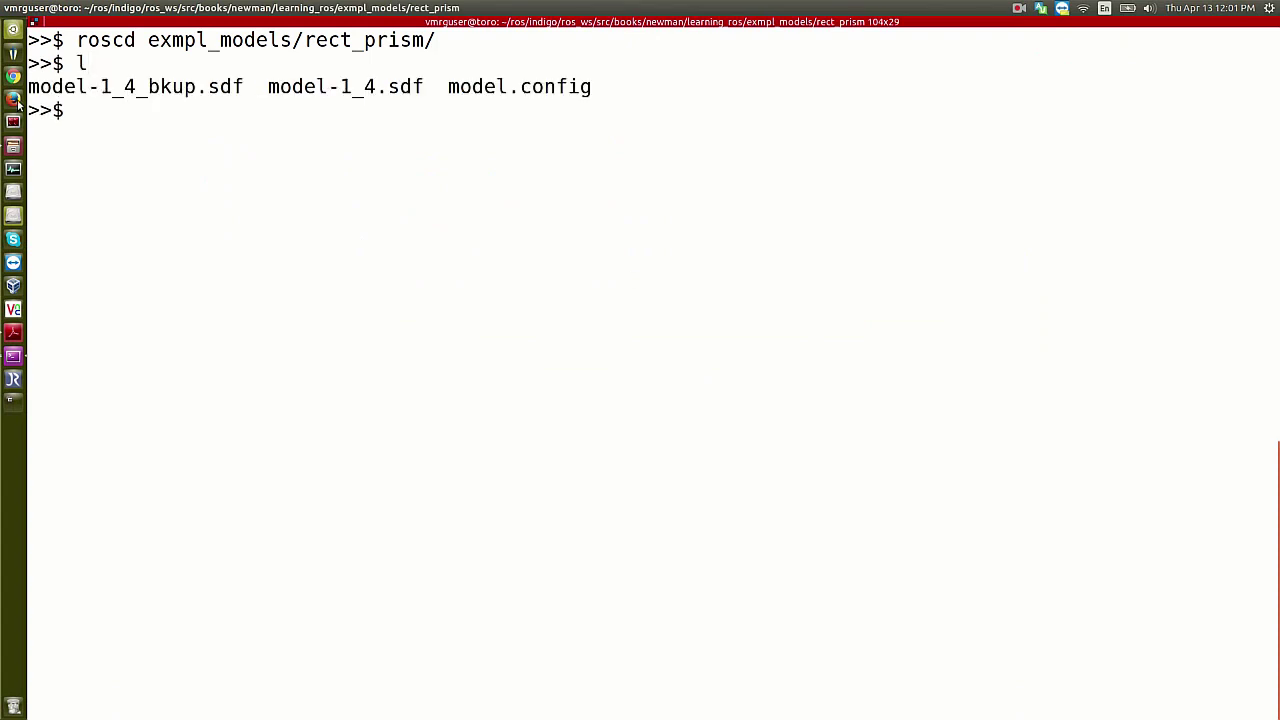
drag(267, 86, 428, 90)
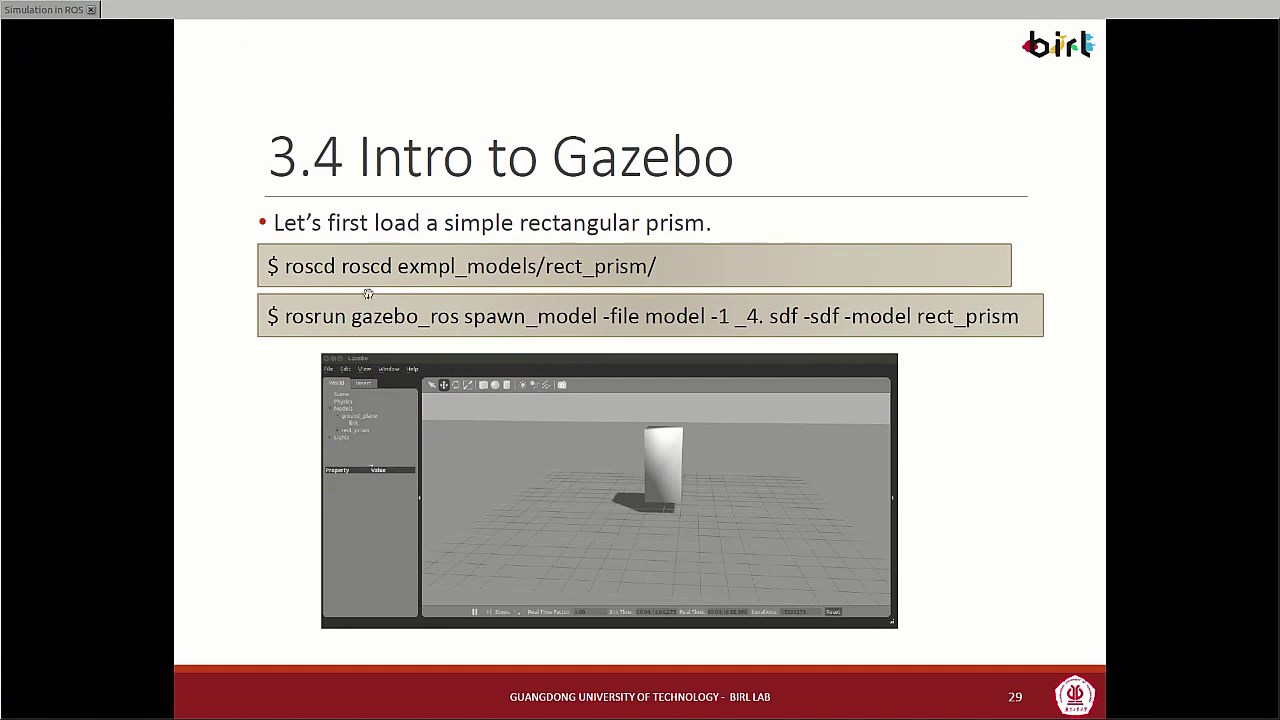
Step: Begin a rosrun gazebo_ros command, list the executables available in that package and point out spawn_model
key(alt+Tab)
text(rosrun gaz)
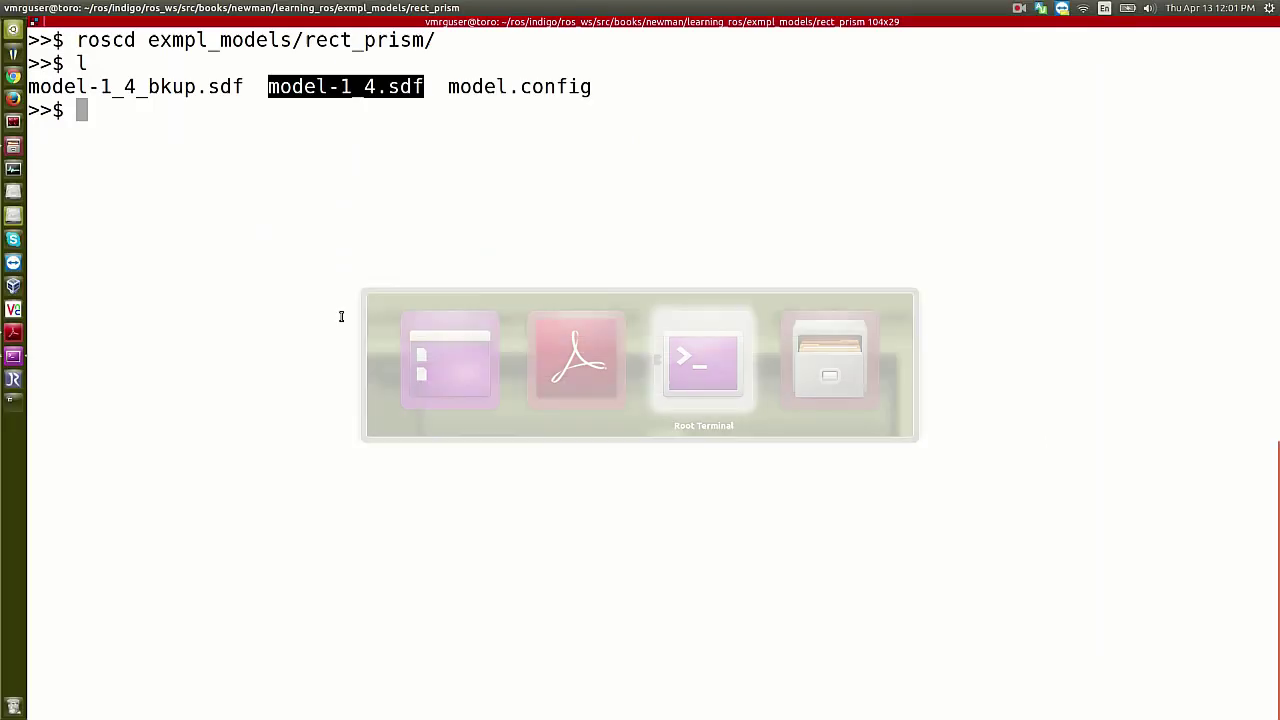
text(ebo_ros)
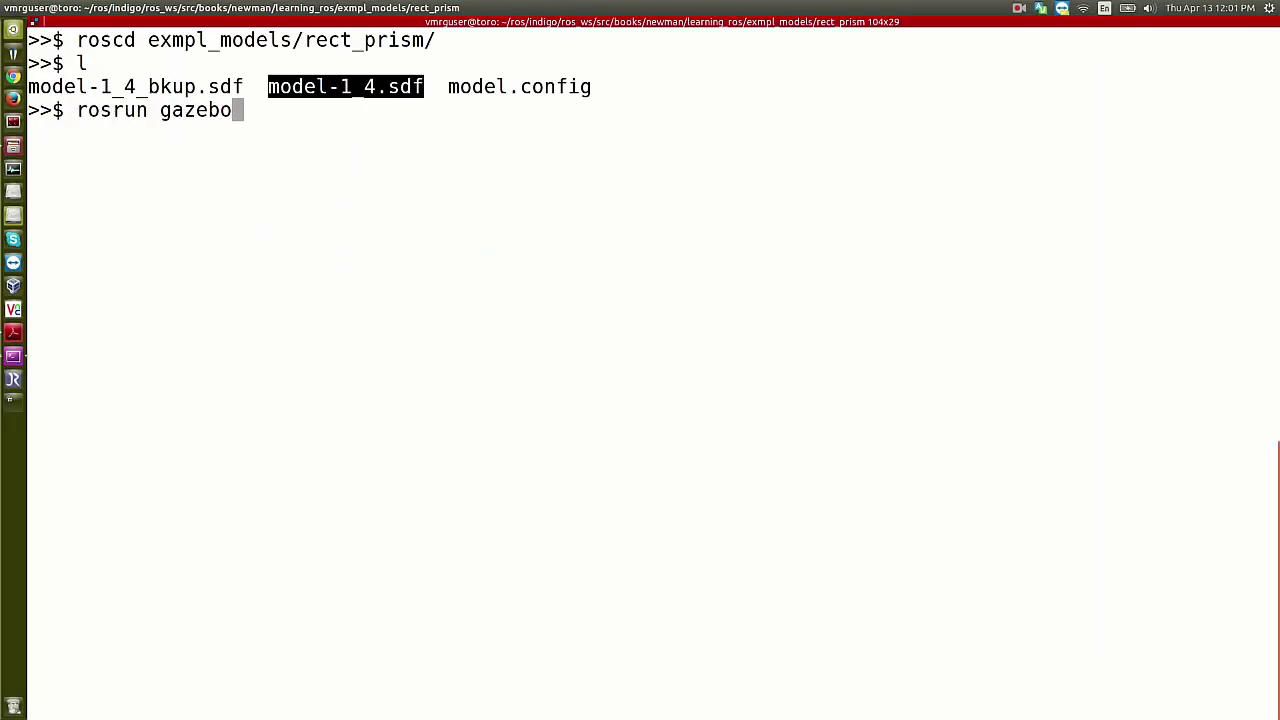
key(Tab)
key(Tab)
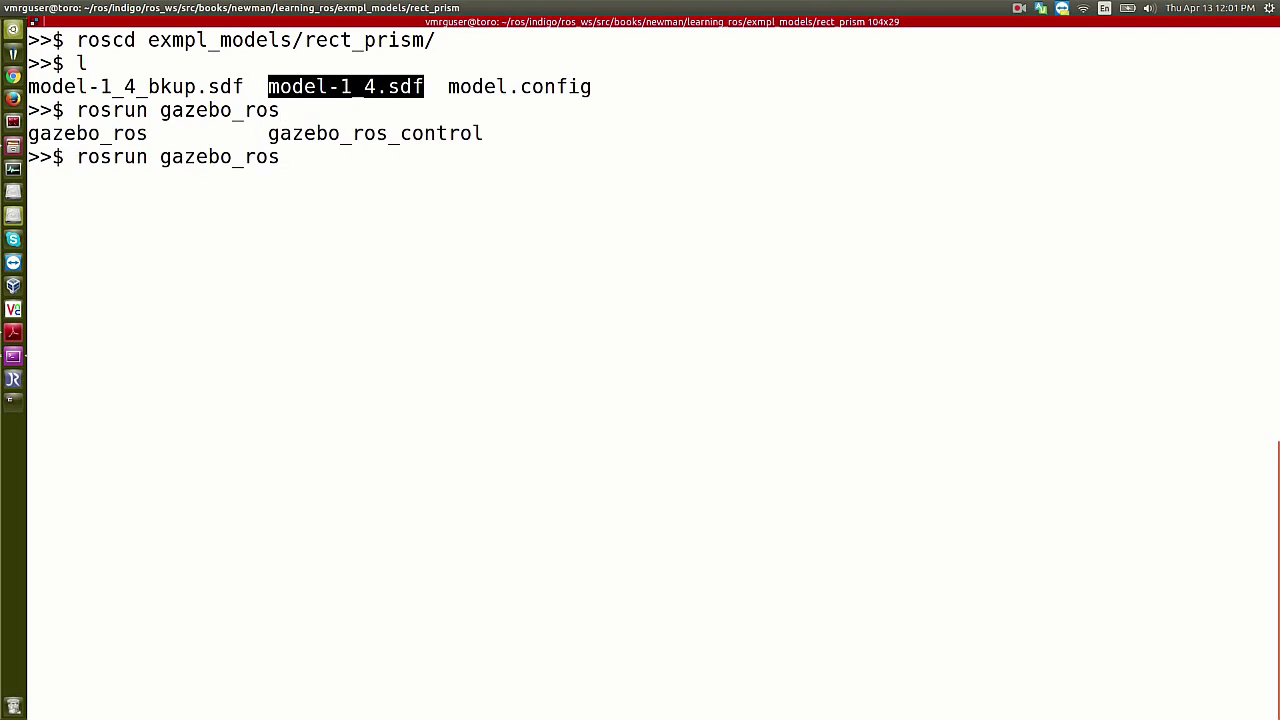
key(Tab)
key(Tab)
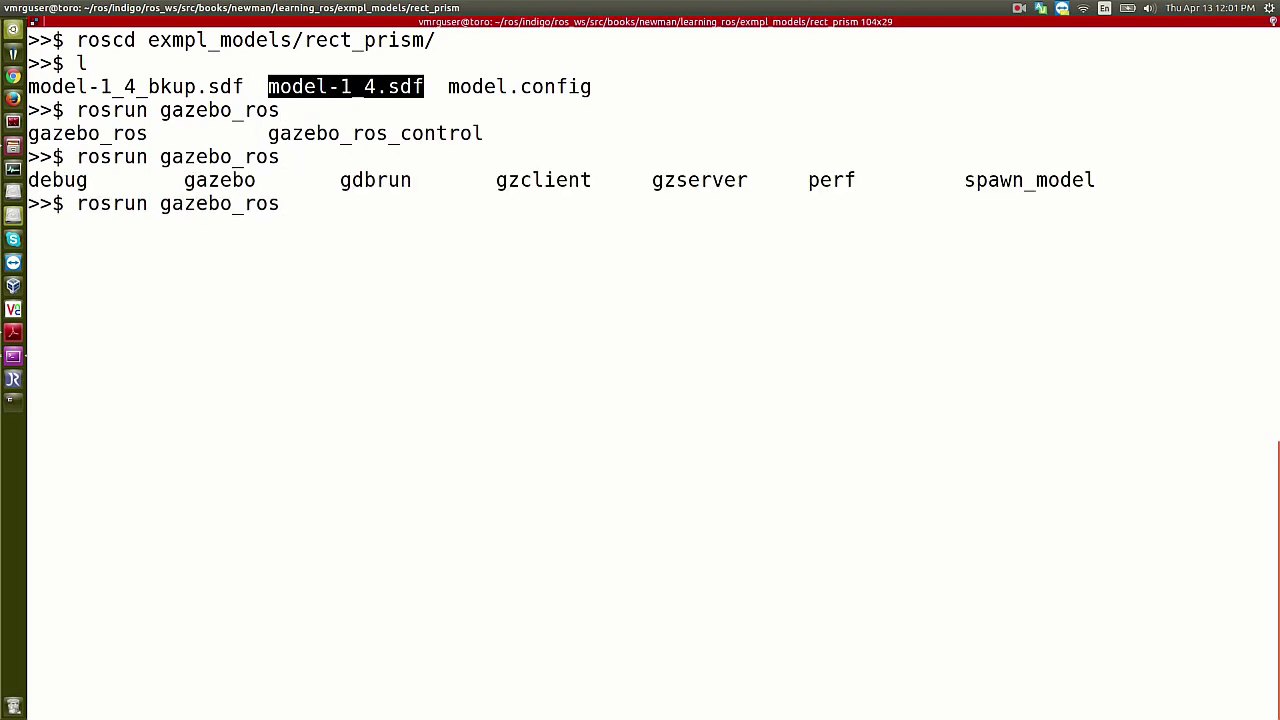
double_click(222, 204)
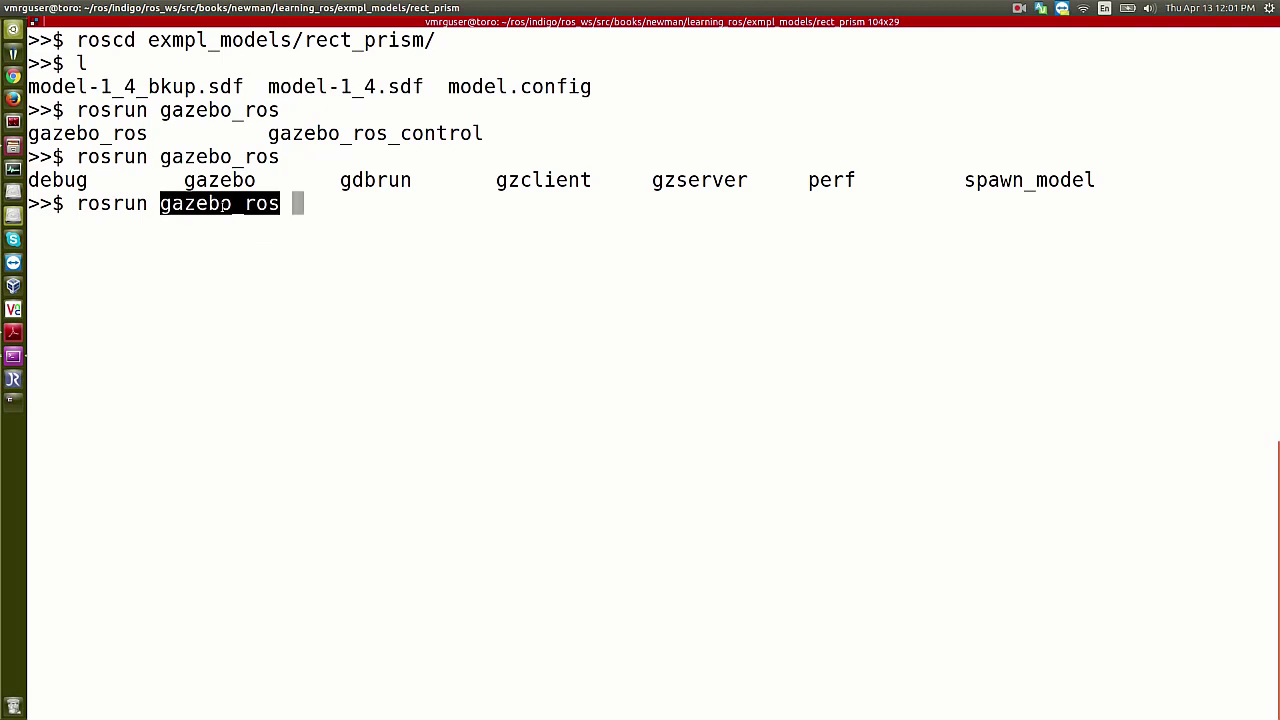
double_click(213, 180)
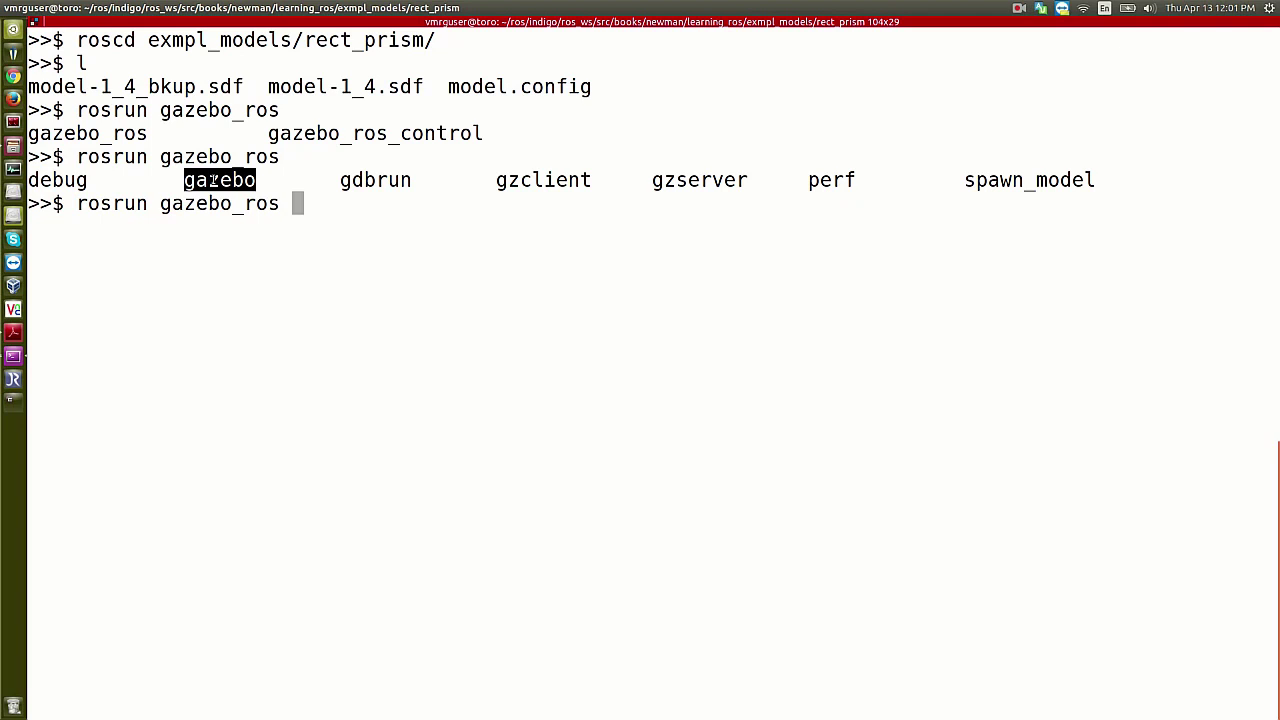
double_click(1036, 179)
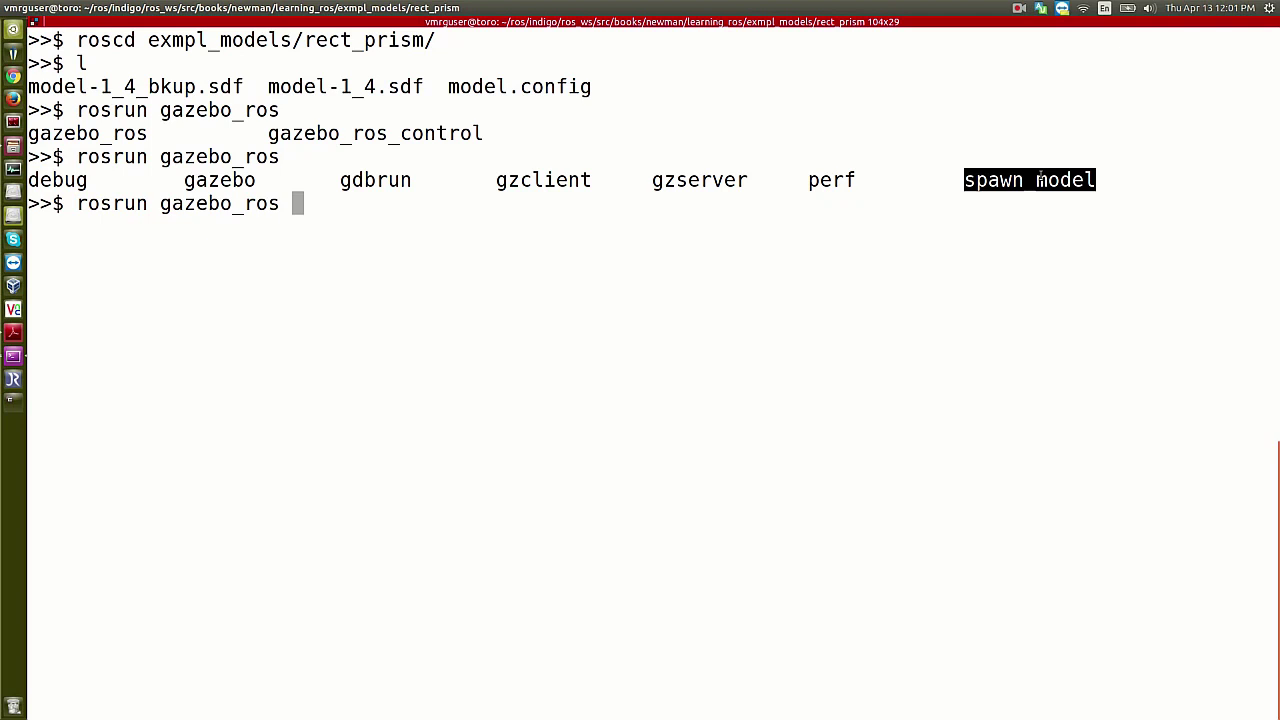
Step: Complete the rosrun gazebo_ros command with spawn_model -file model-1_4.sdf -sdf -model rect_prism, checking it against the slide
key(alt+Tab)
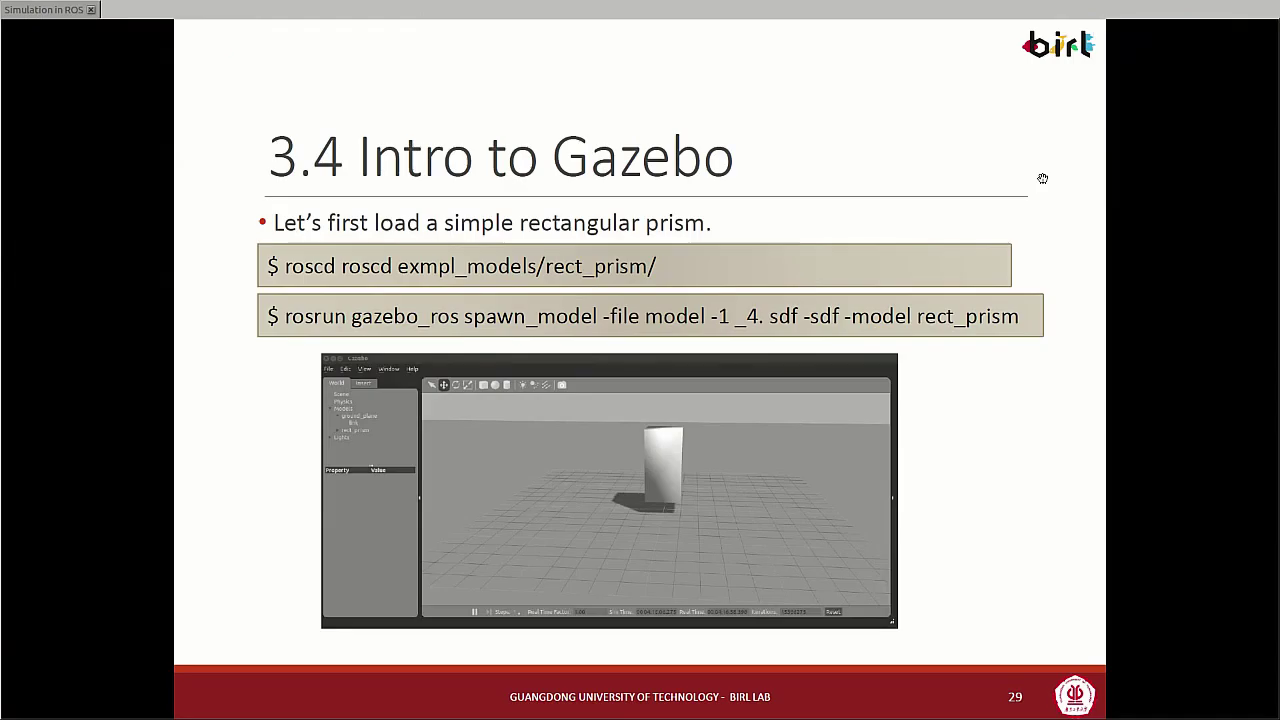
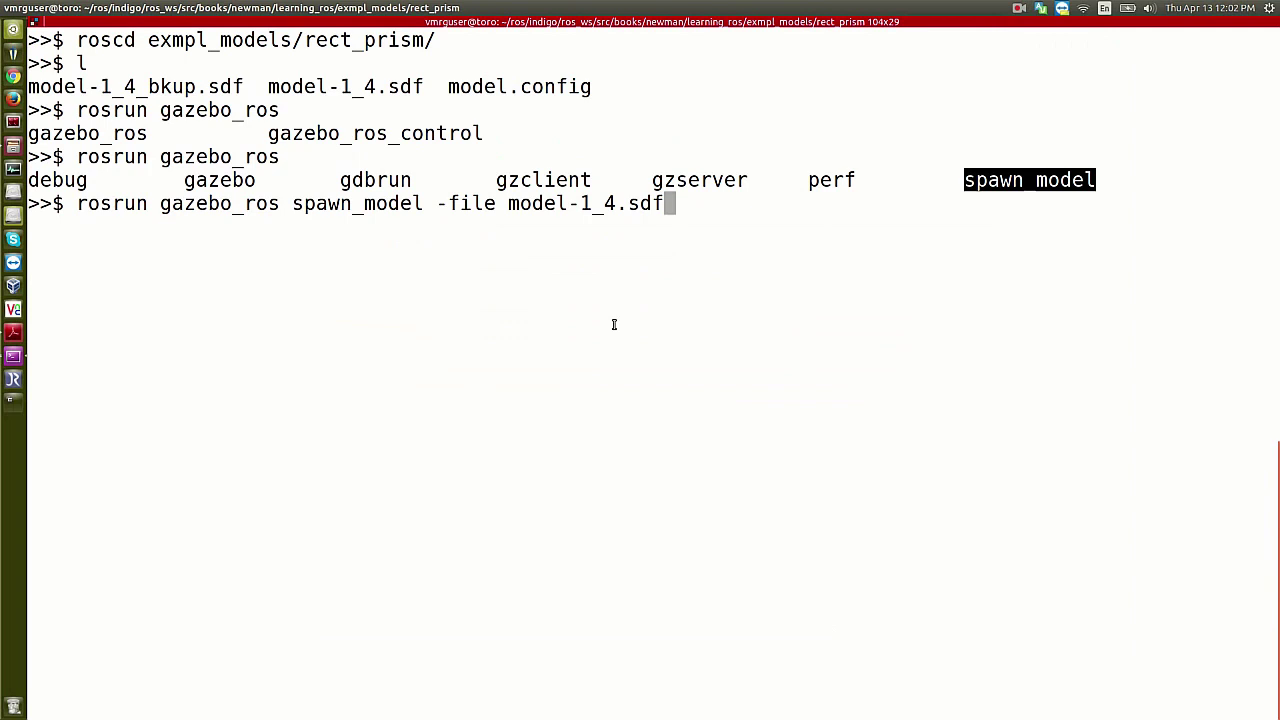
key(alt+Tab)
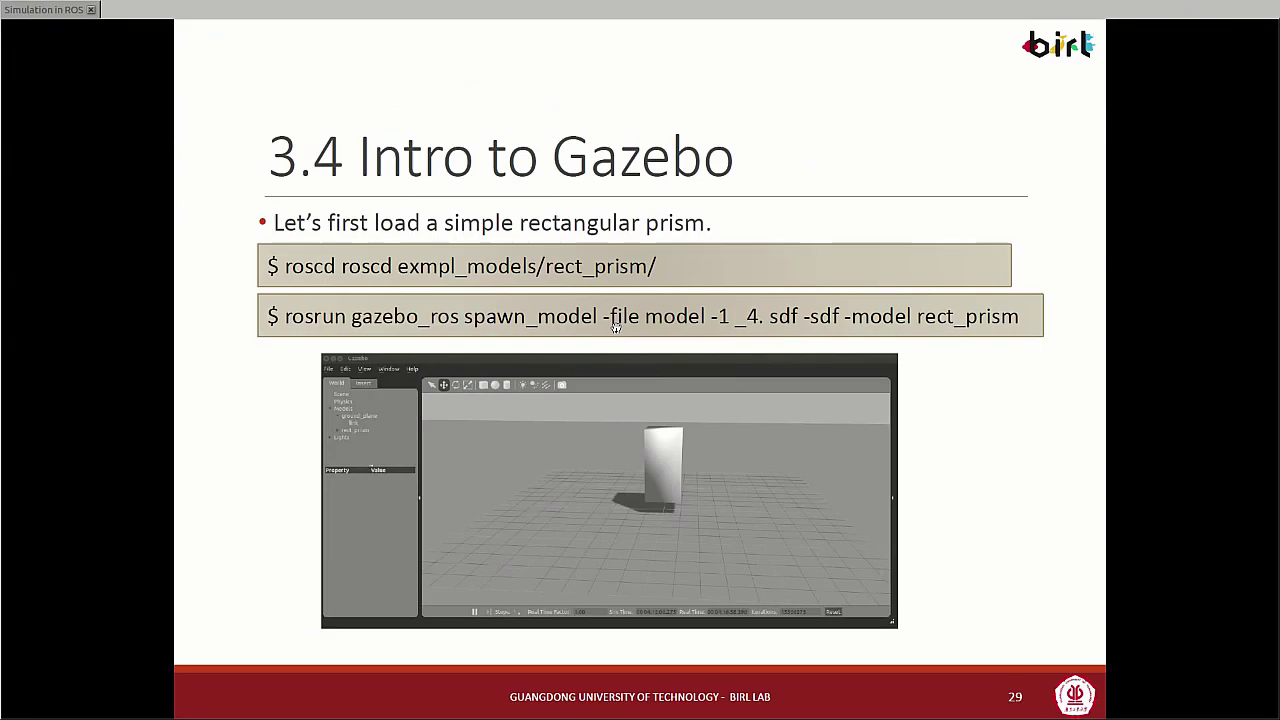
key(alt+Tab)
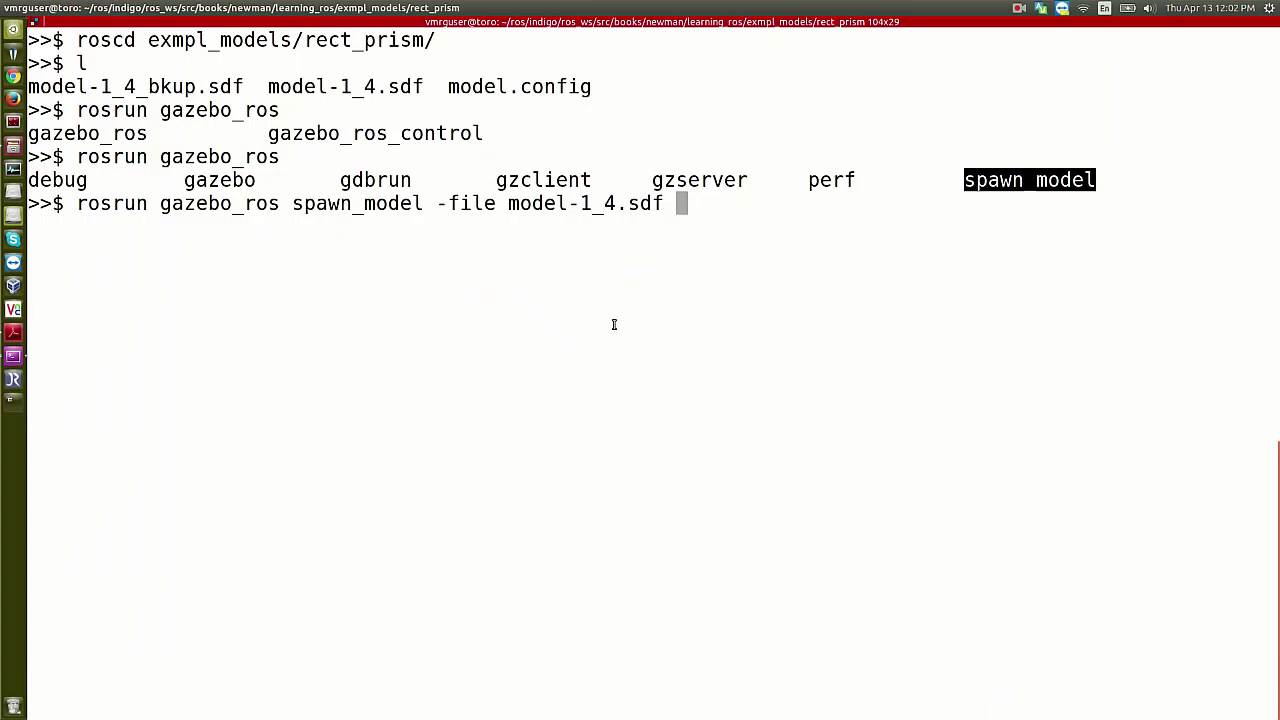
text(-sdf)
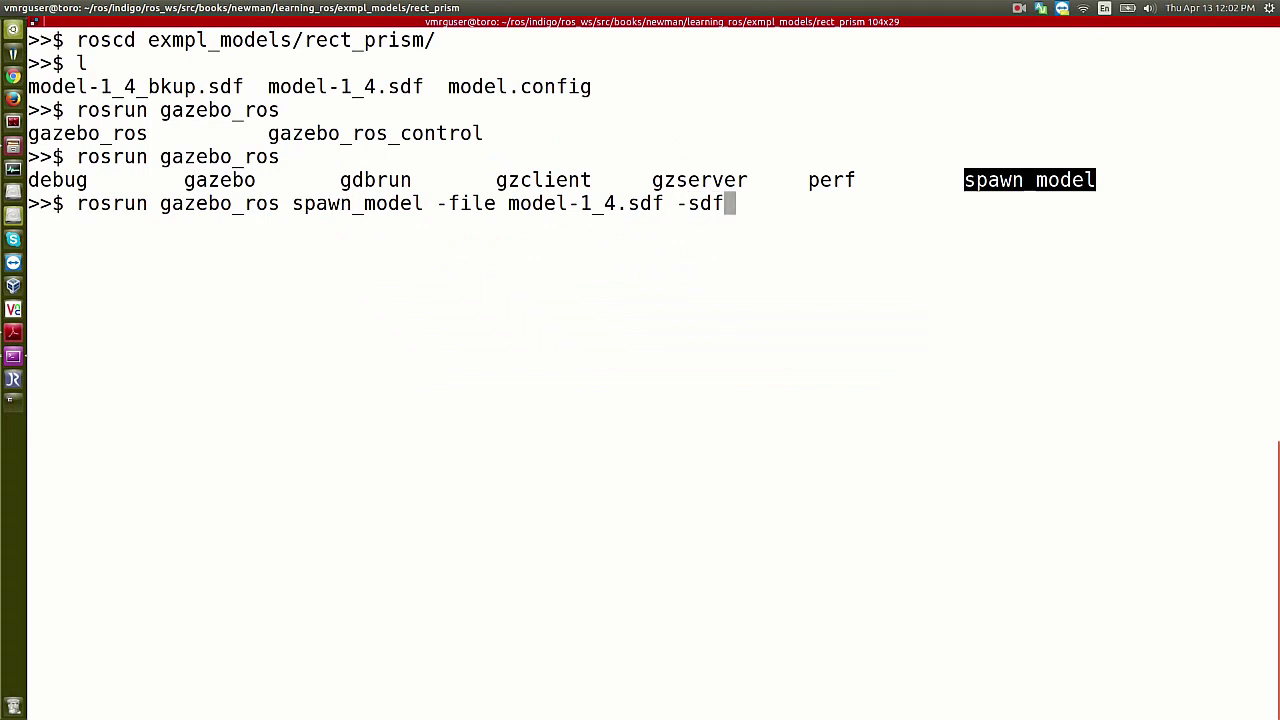
key(alt+Tab)
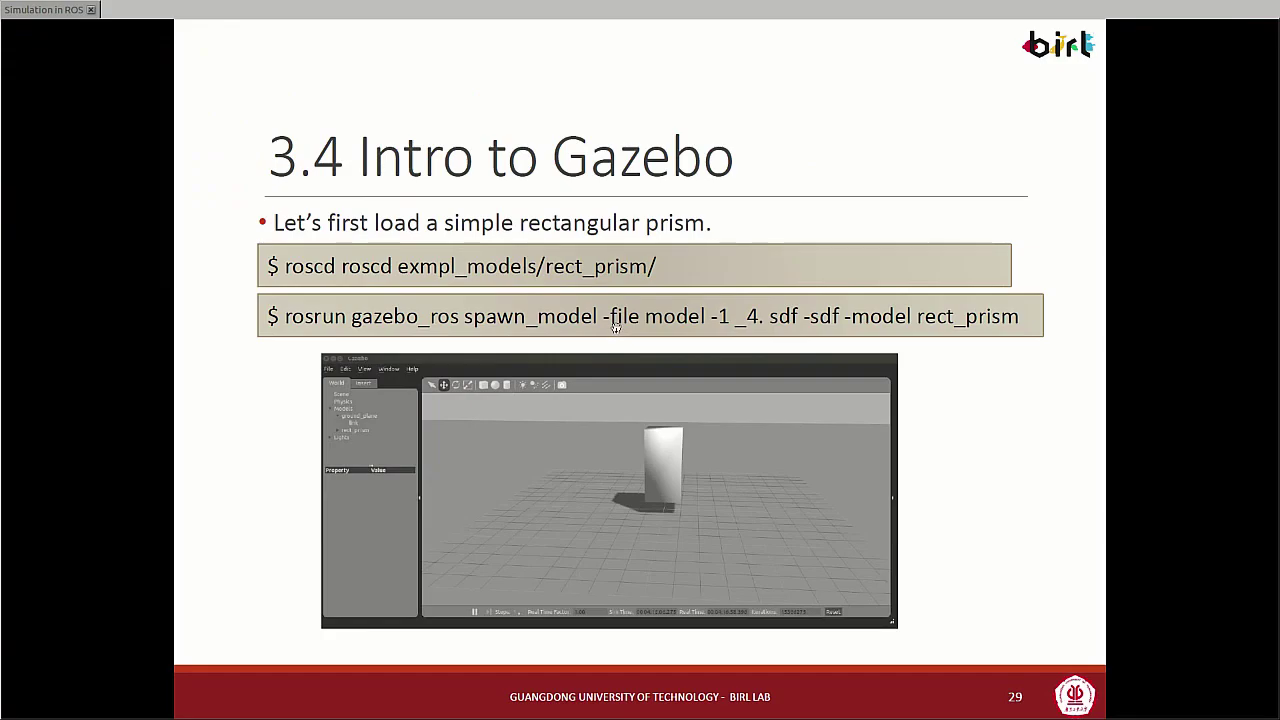
key(alt+Tab)
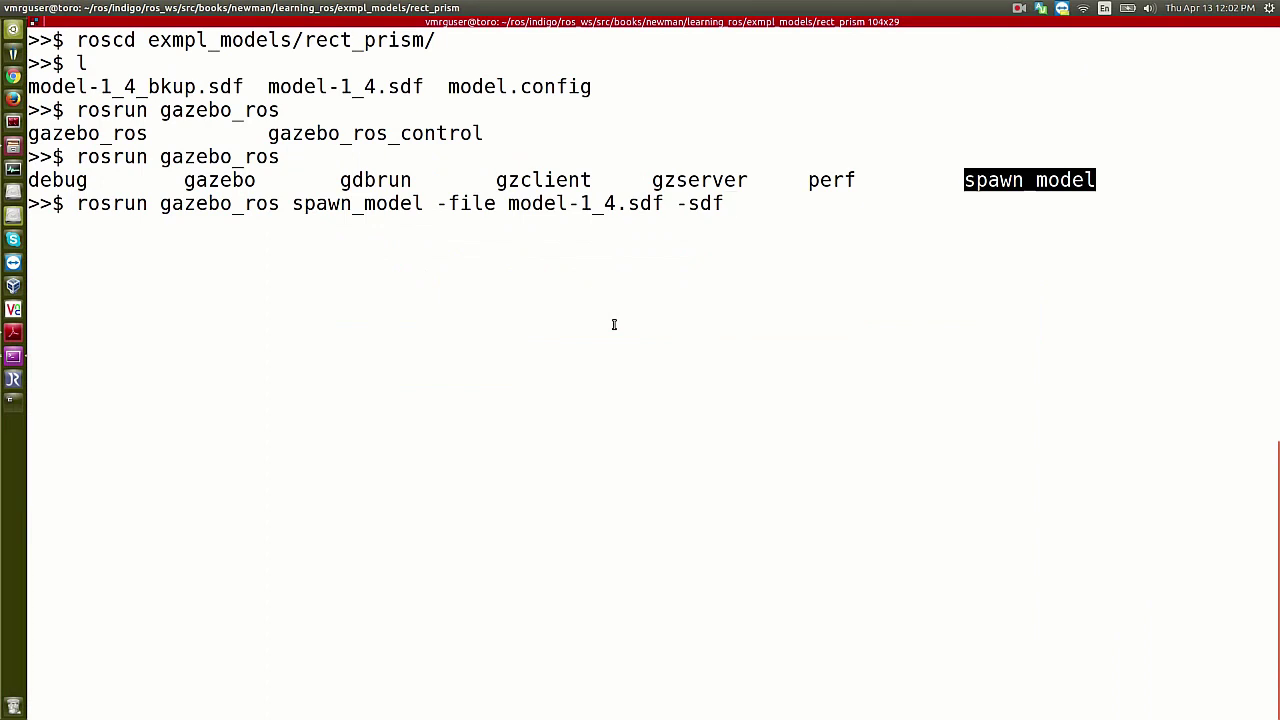
text(-model)
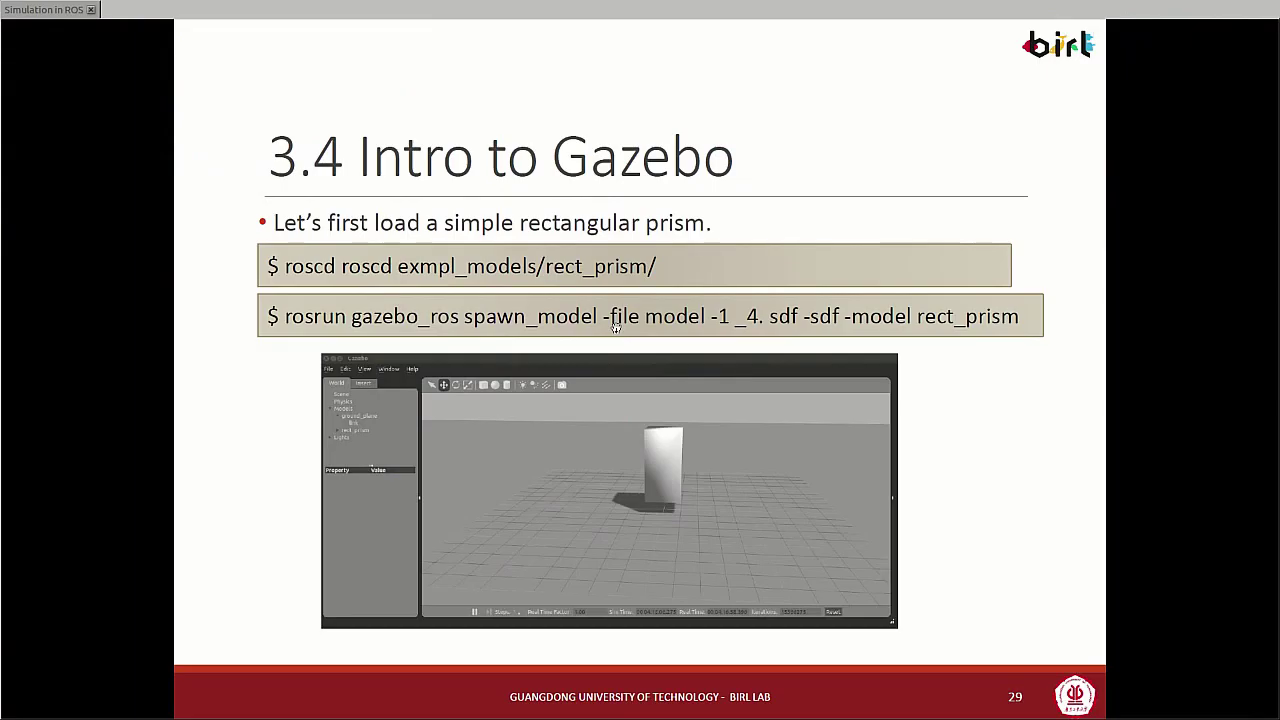
text(rect_prism)
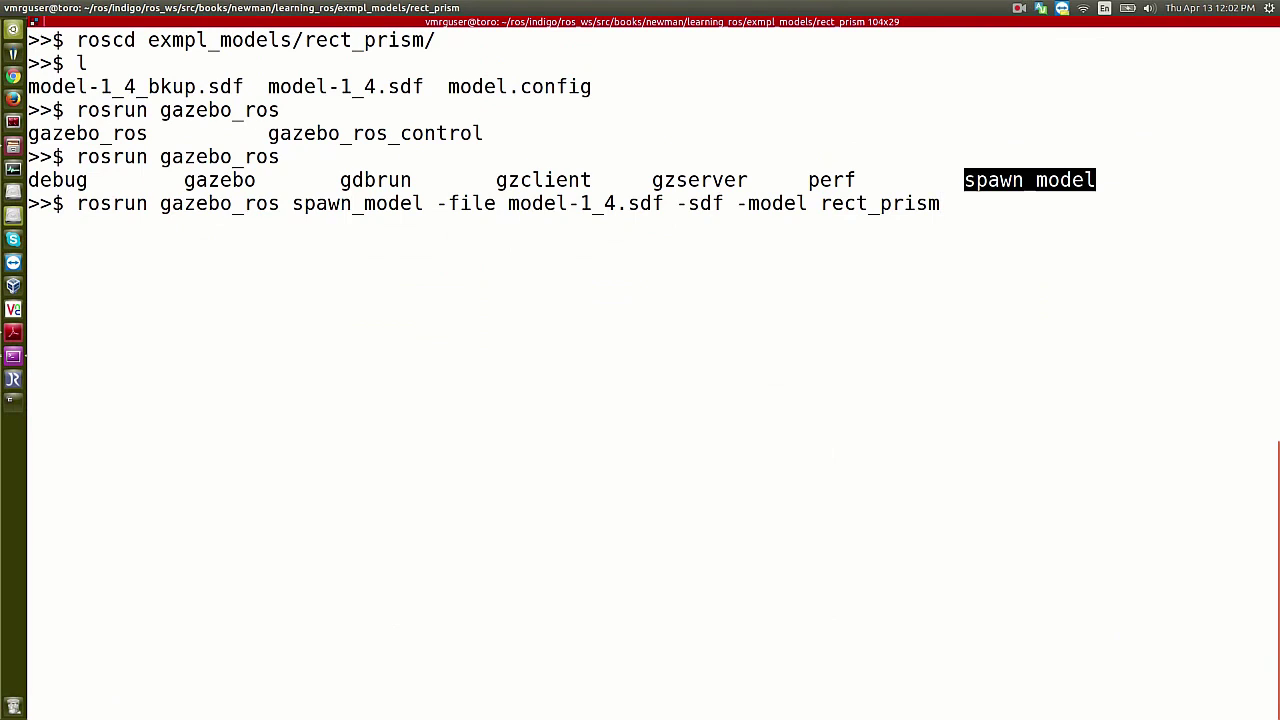
Step: Open a second terminal pane below, view model-1_4.sdf there with less and enlarge the pane's text
key(ctrl+shift+o)
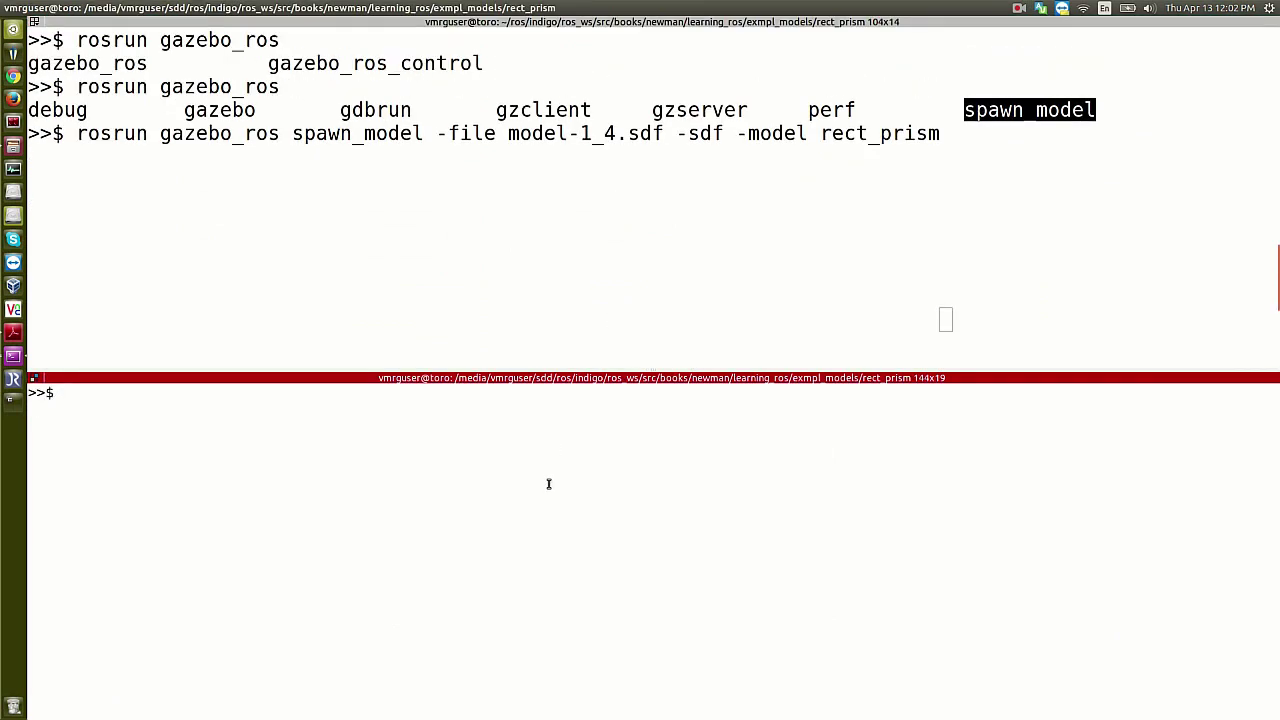
text(less model-1_4.sdf)
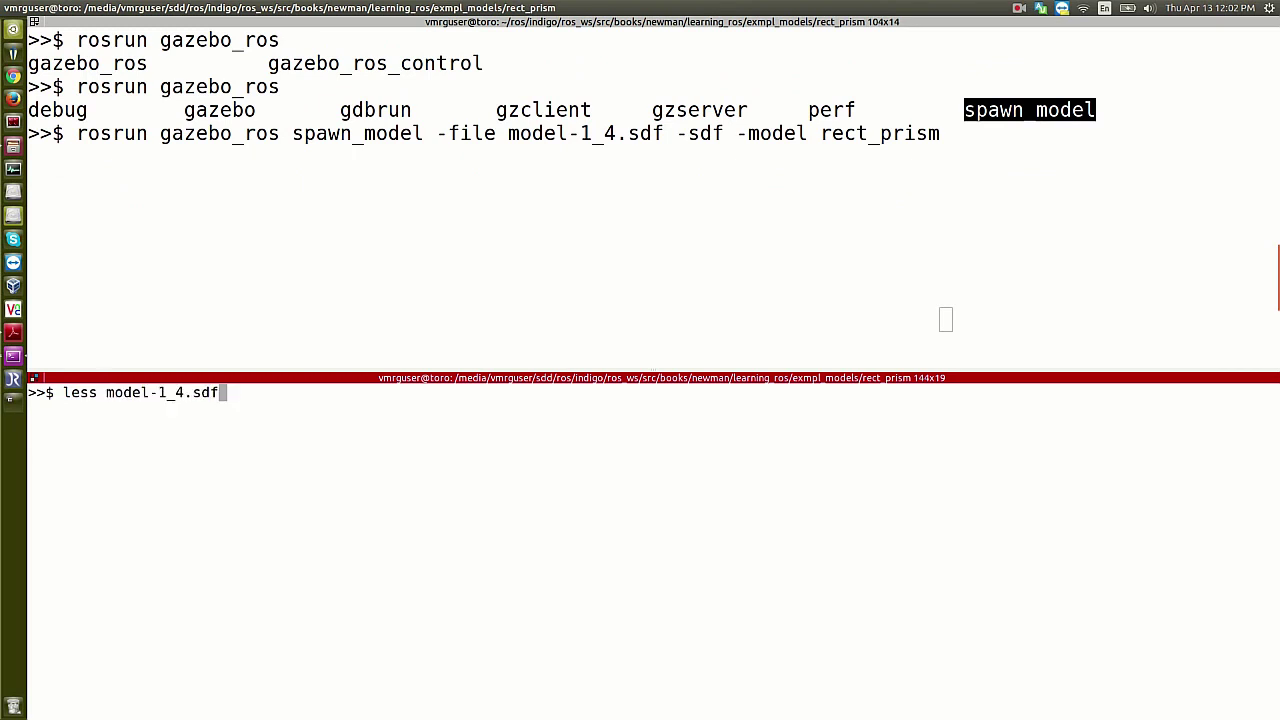
key(Return)
drag(164, 427, 254, 427)
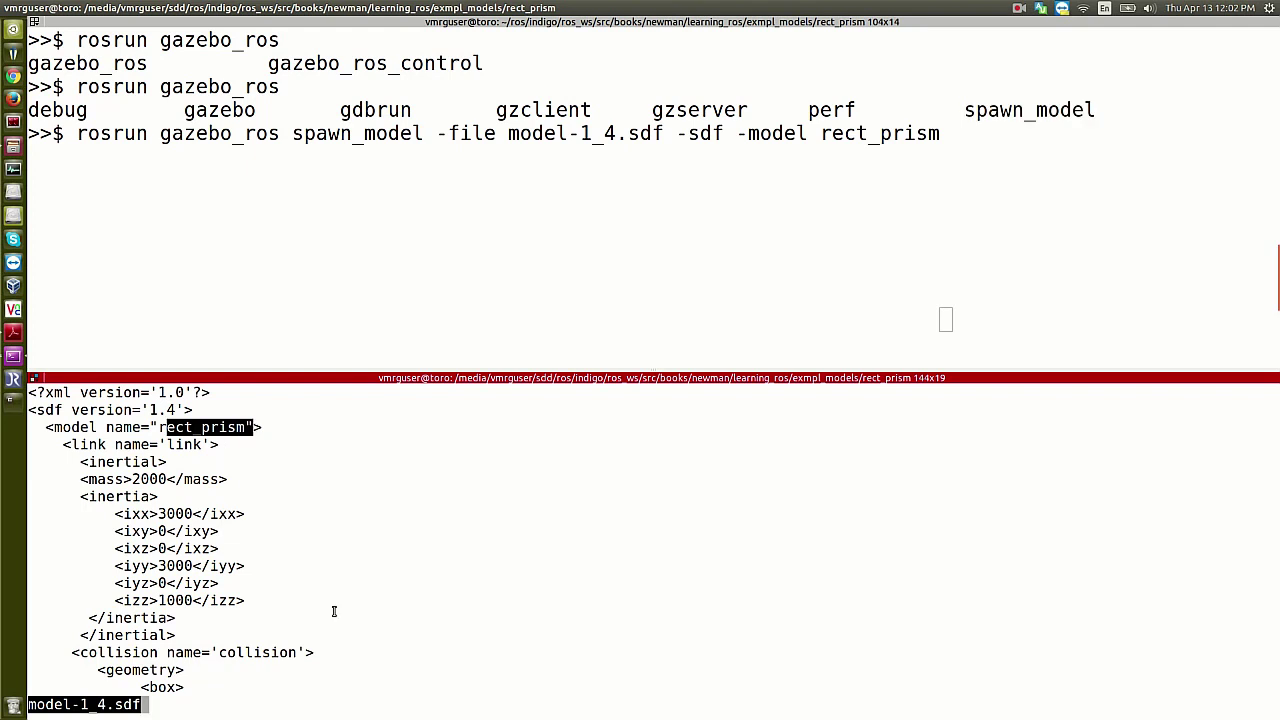
key(ctrl+plus)
key(ctrl+plus)
key(ctrl+plus)
key(ctrl+plus)
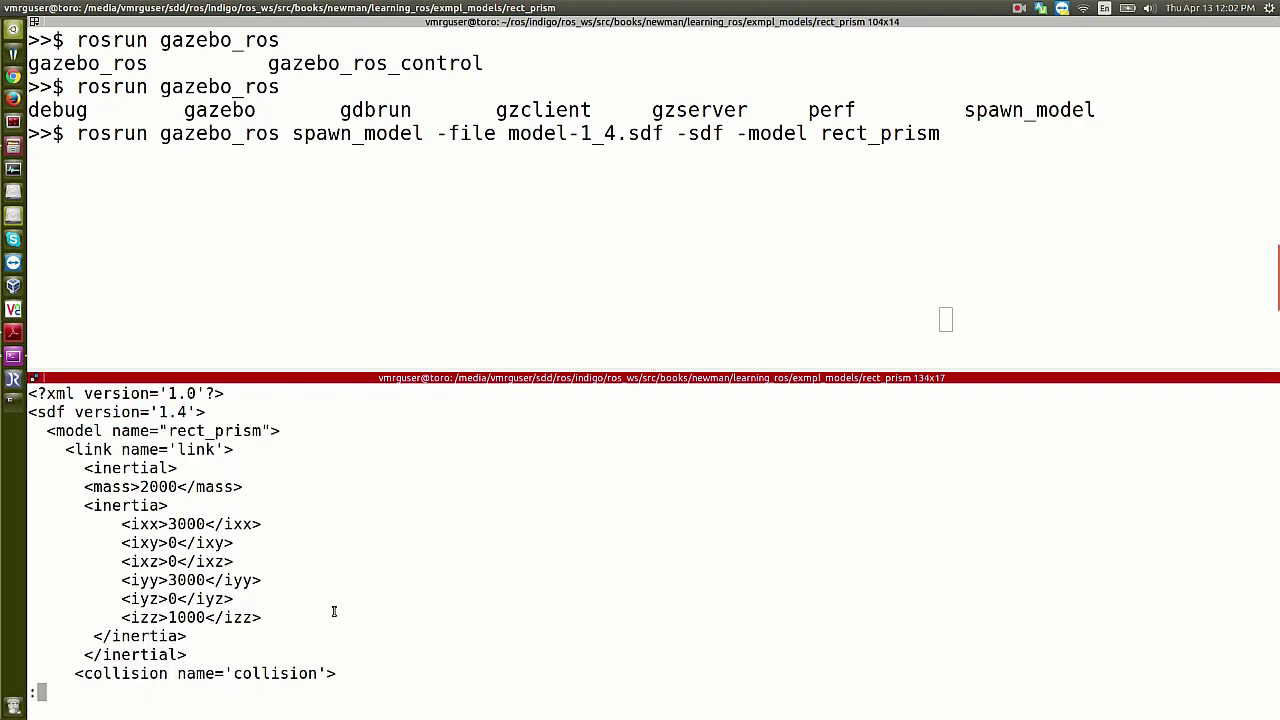
key(ctrl+plus)
key(ctrl+plus)
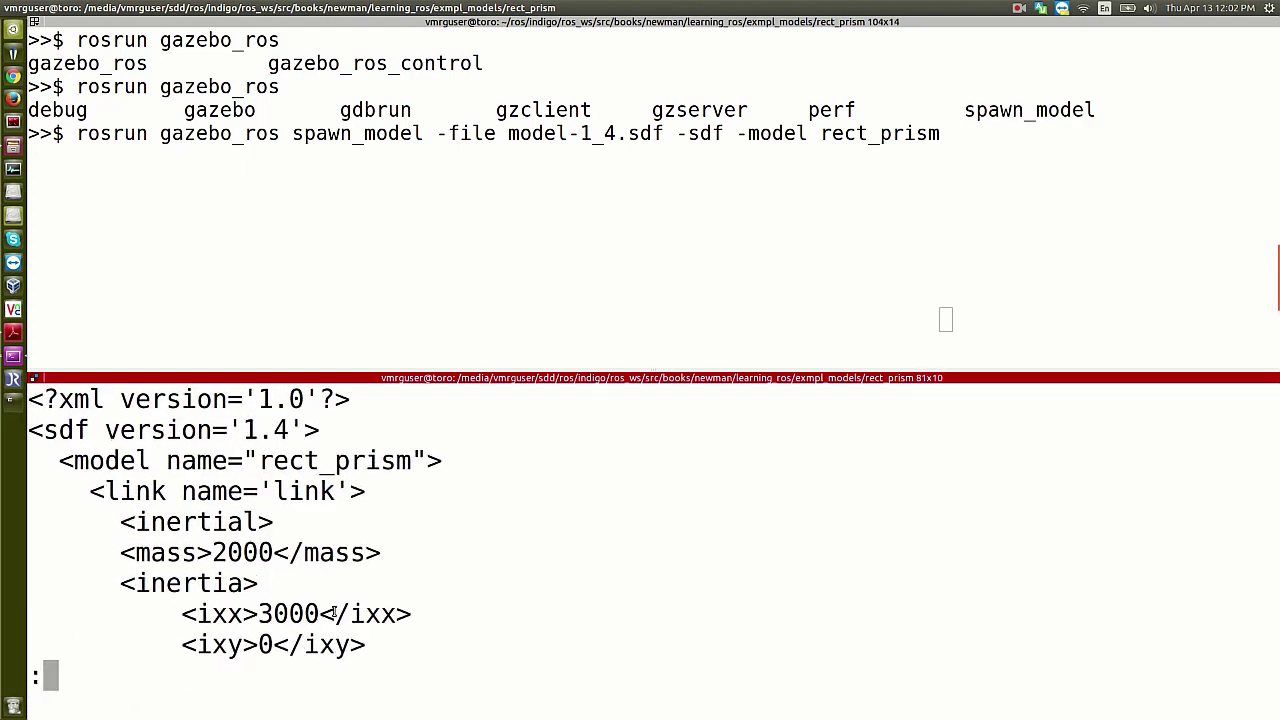
Step: Compare the model name in the SDF file with the -model argument, and run the rect_prism spawn command
drag(74, 460, 396, 461)
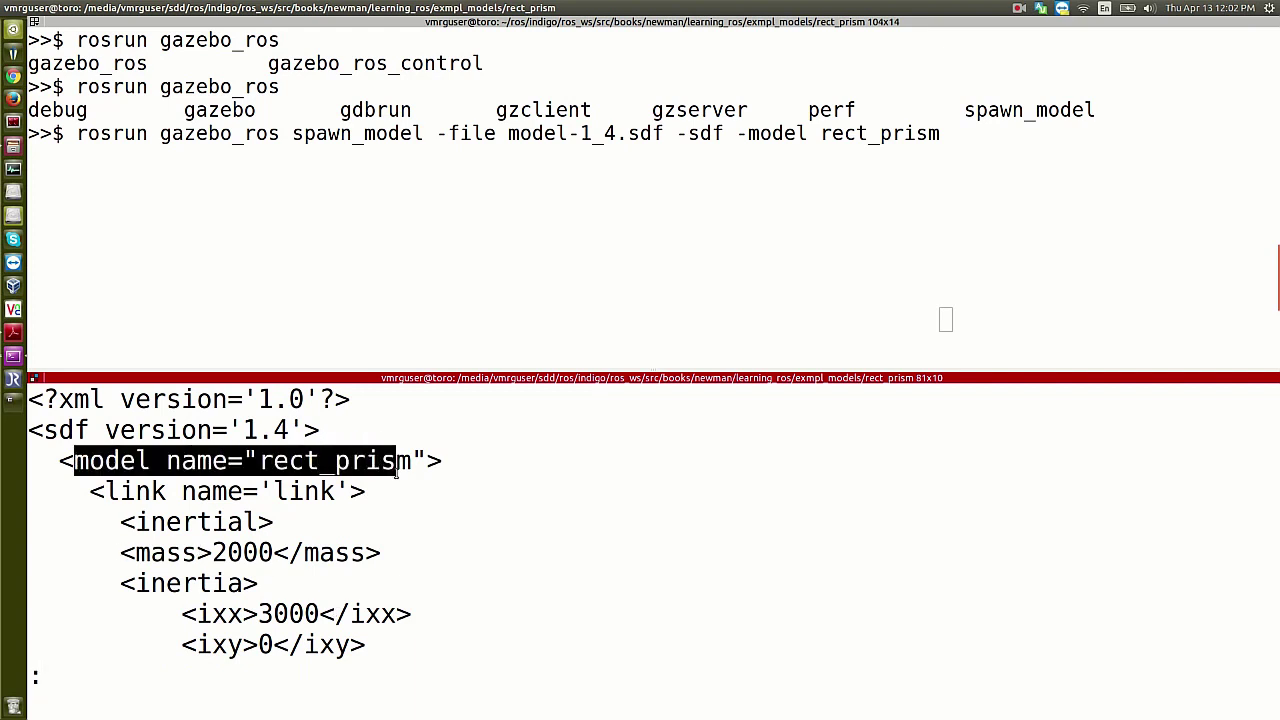
drag(749, 133, 954, 133)
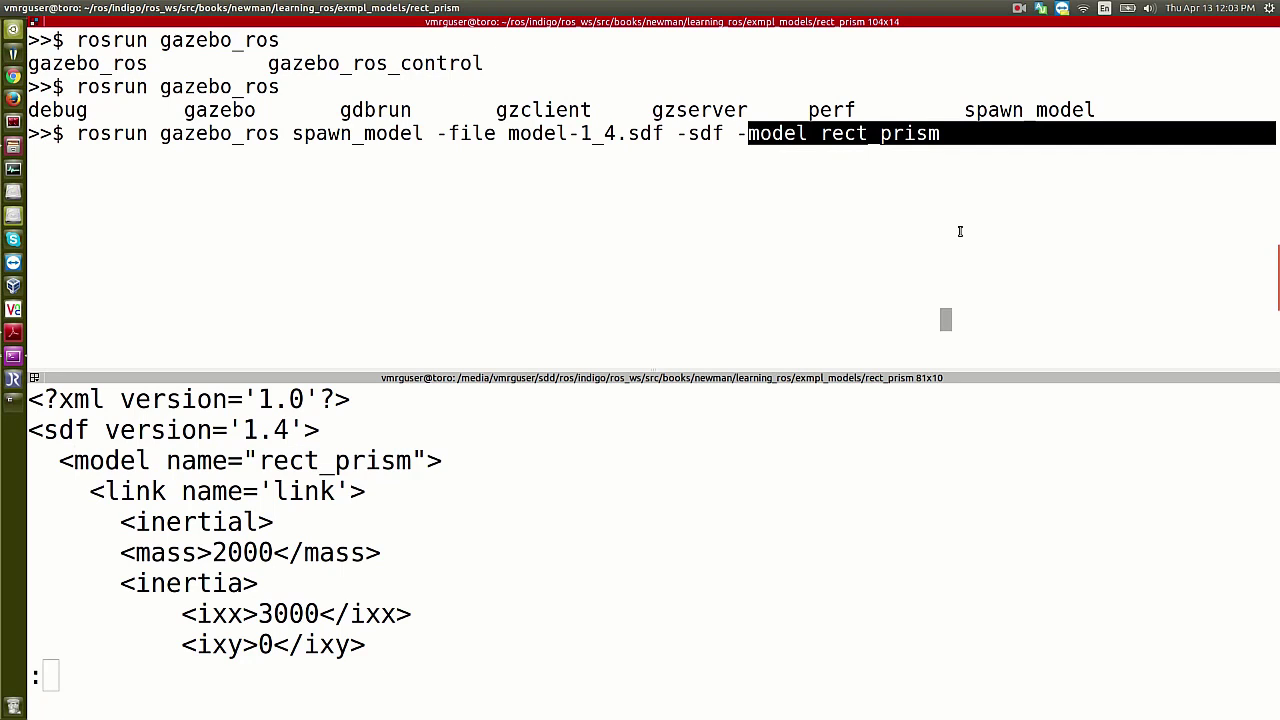
click(968, 144)
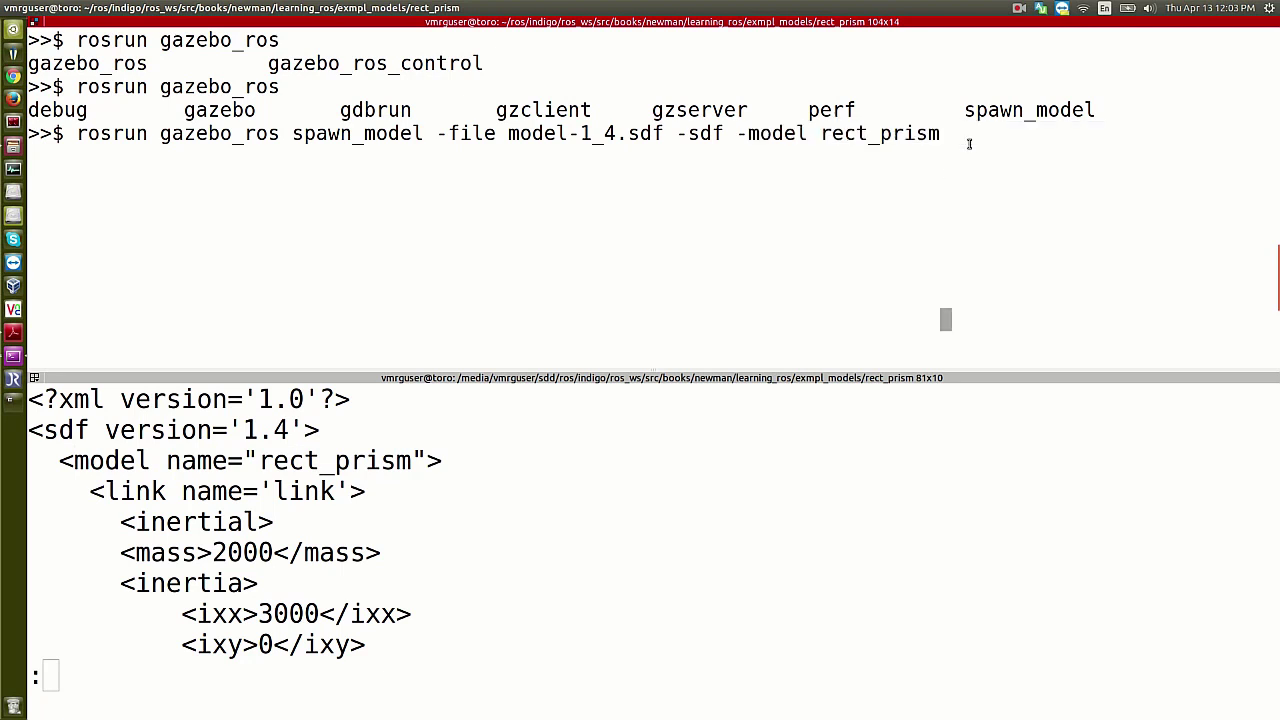
key(ctrl+l)
key(Return)
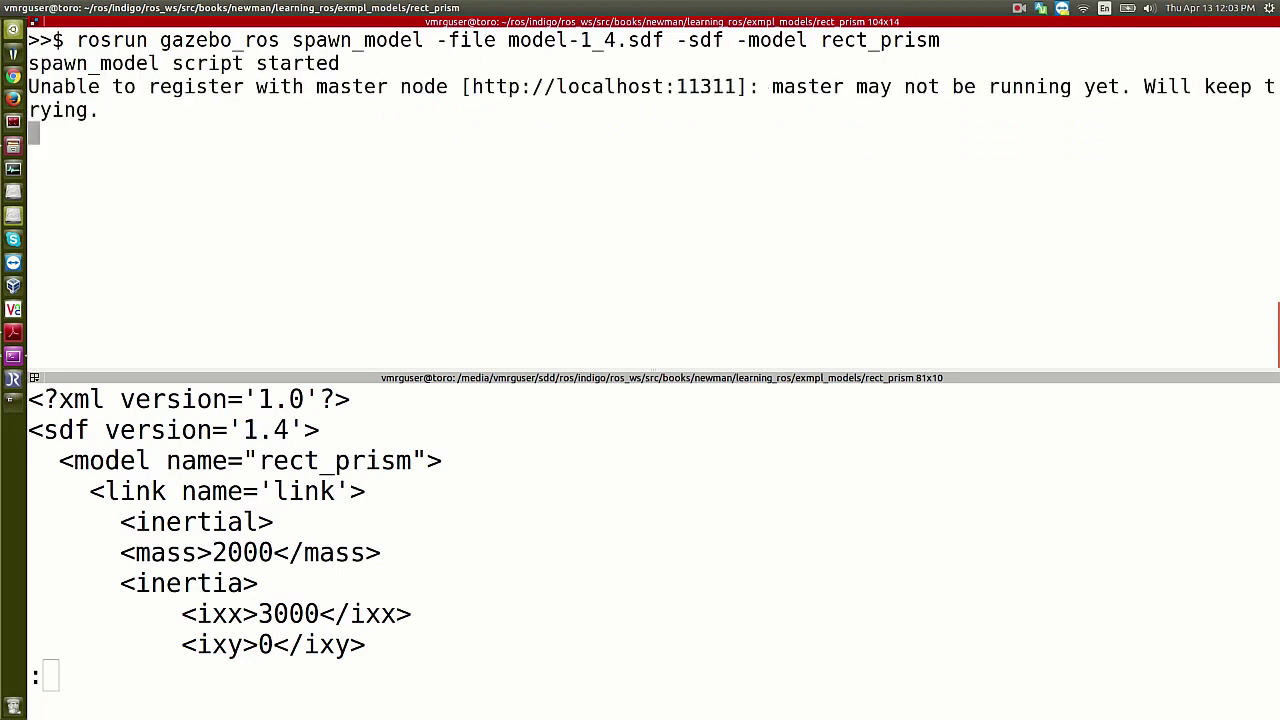
Step: Close the SDF file view in its terminal pane and start roscore there
double_click(571, 557)
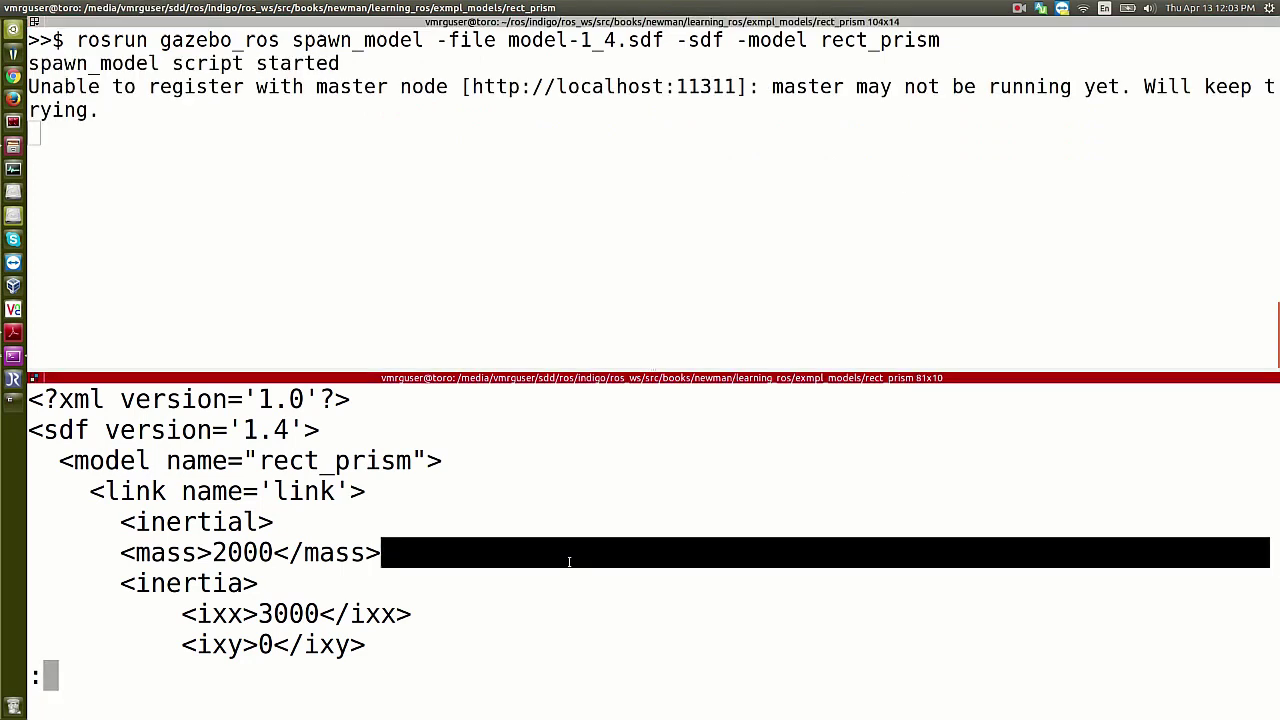
text(qroc)
key(BackSpace)
text(score)
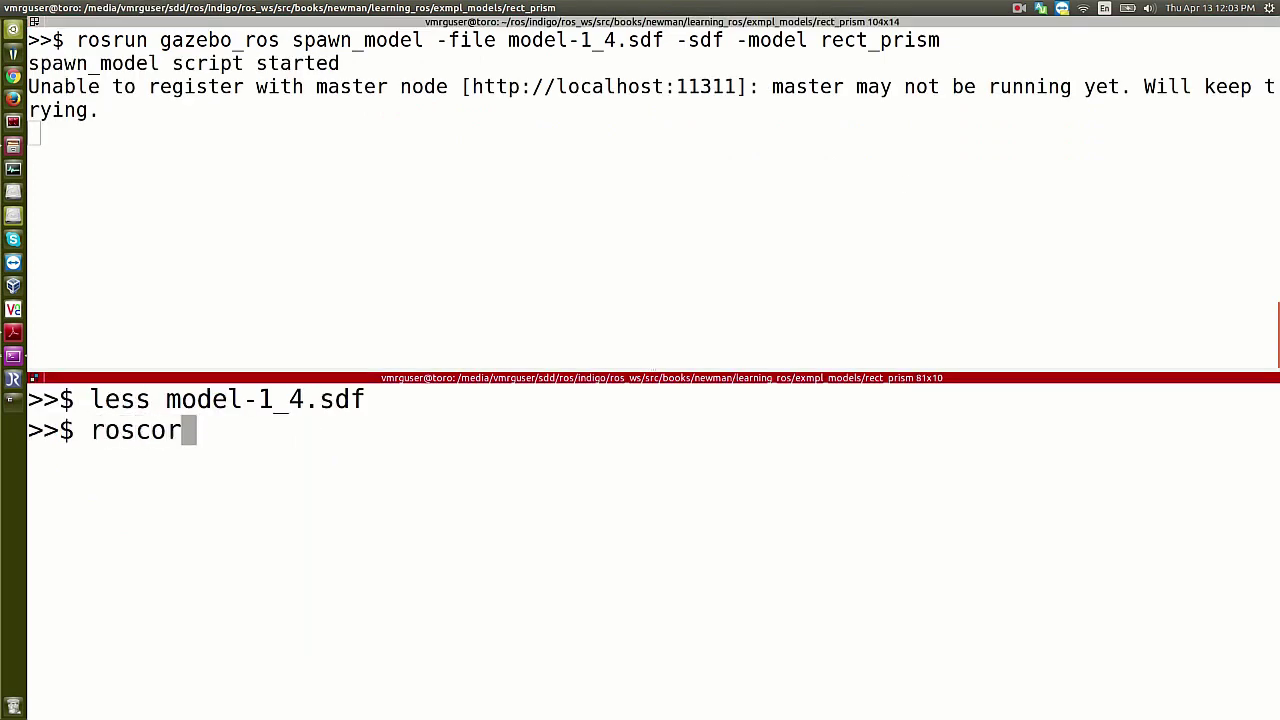
key(Return)
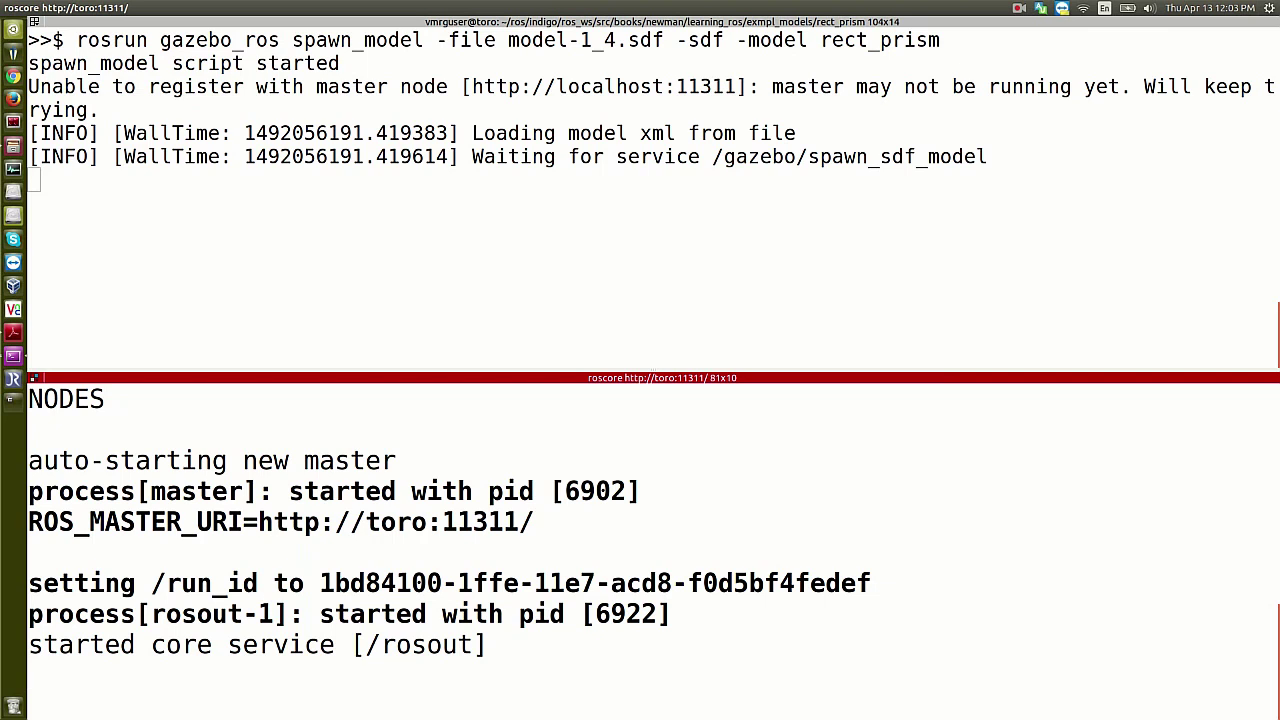
Step: Check the spawn command on the slide, and restart the rect_prism spawn command in its cleared terminal pane
key(alt+Tab)
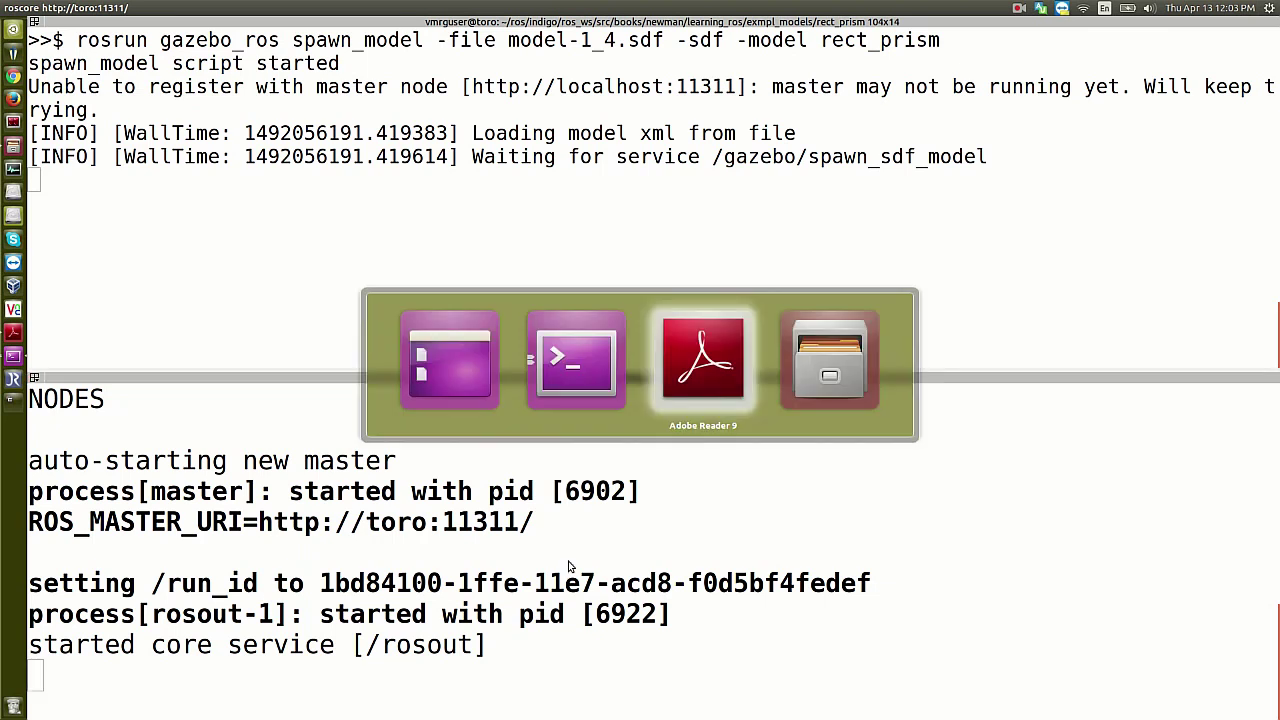
key(alt+Tab)
key(Escape)
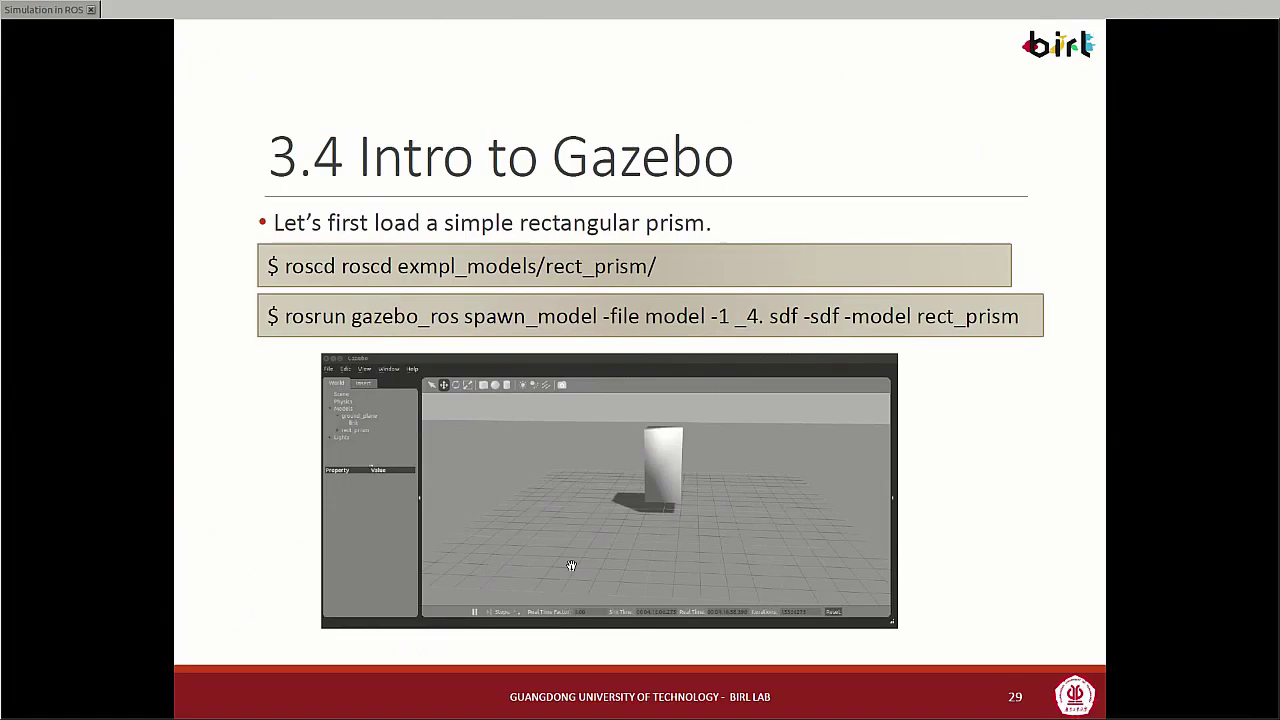
key(alt+Tab)
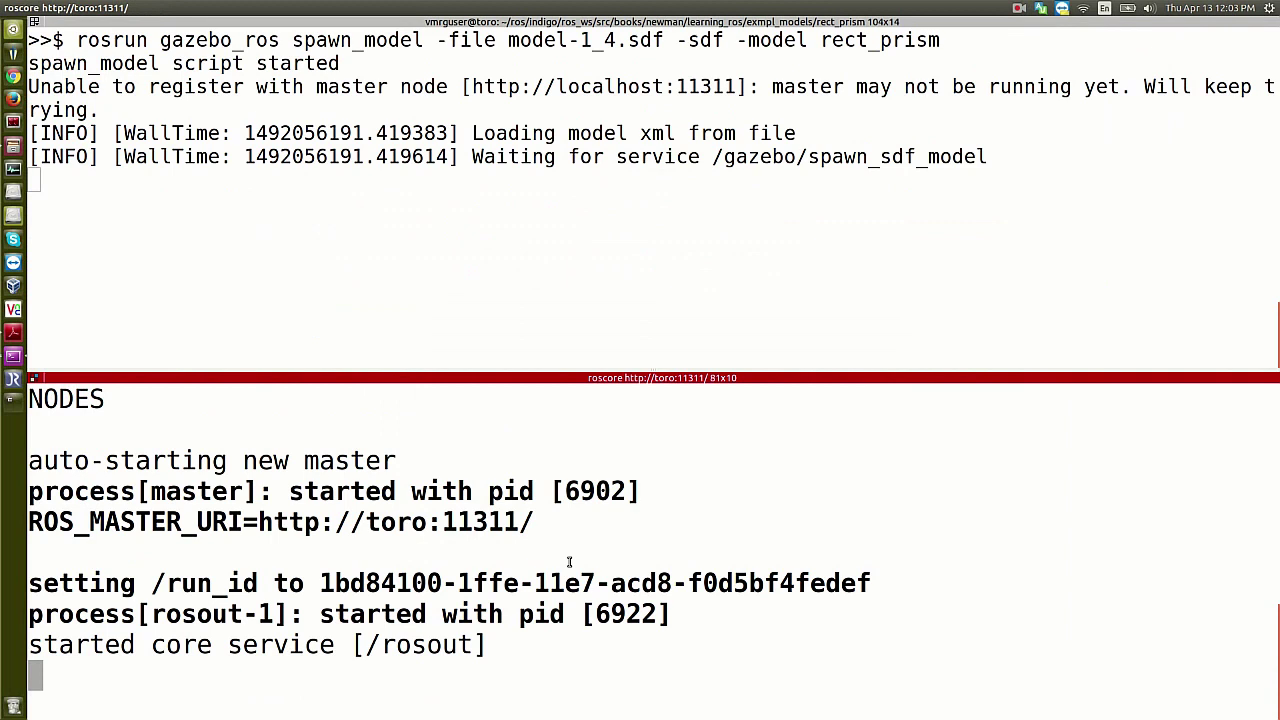
click(457, 326)
key(ctrl+c)
key(ctrl+l)
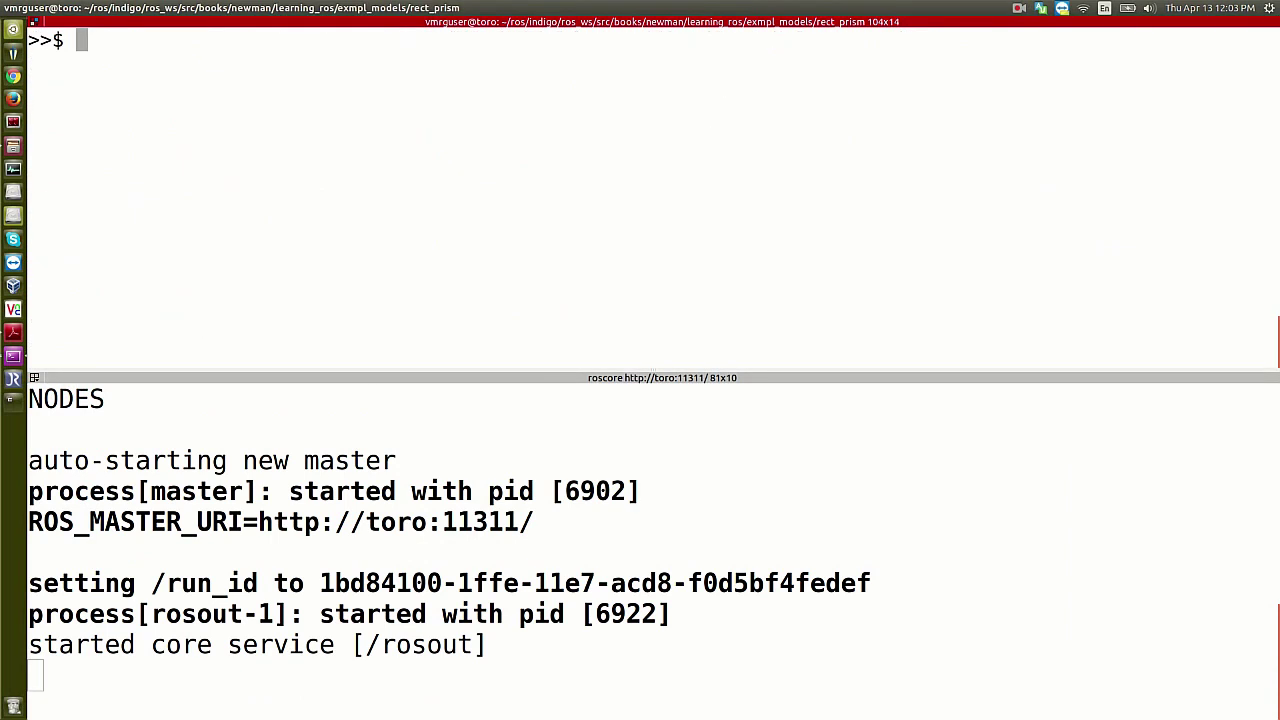
key(Up)
key(Return)
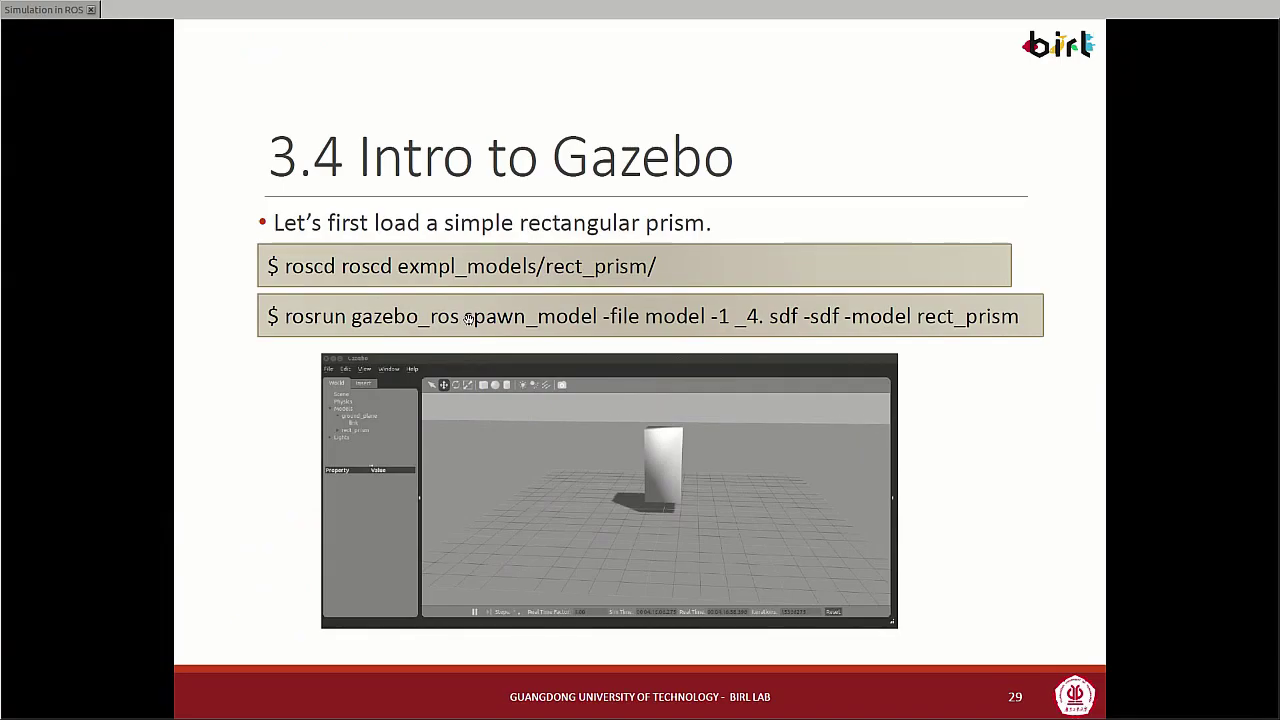
Step: Advance to the next slide, and run the rect_prism spawn command again with -x 0 -y 0 -z 4 added
click(468, 318)
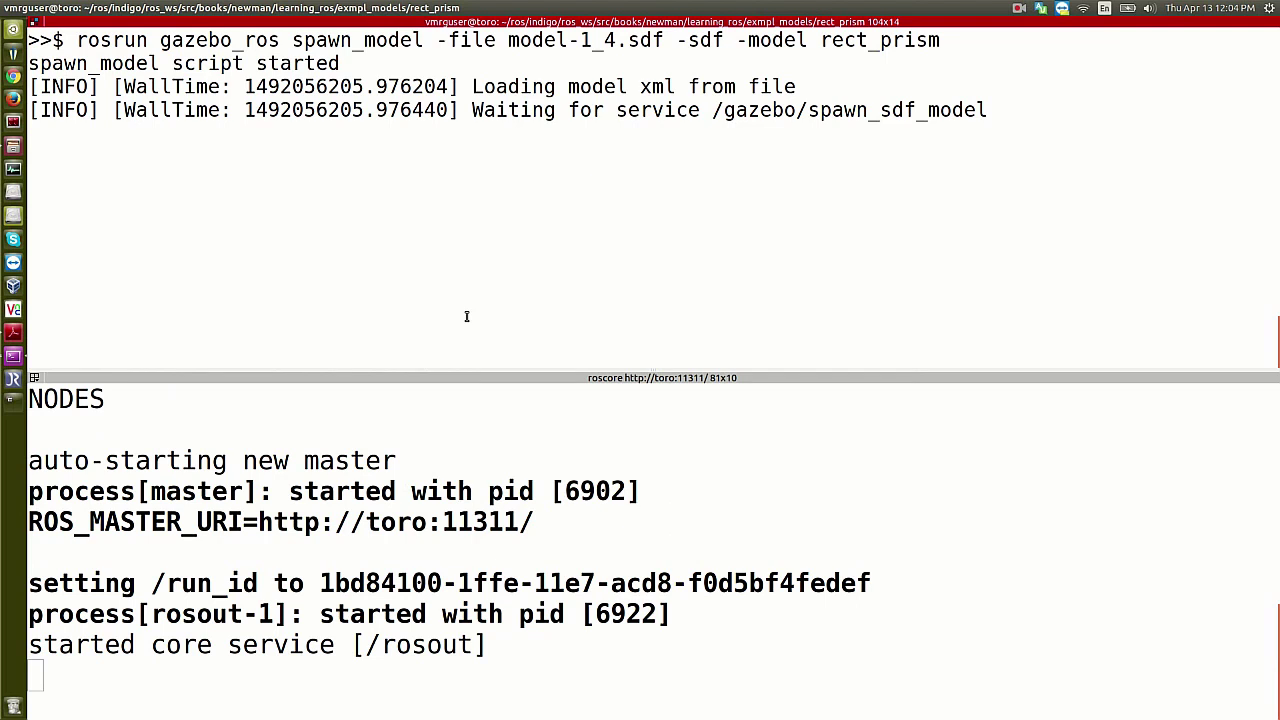
key(ctrl+c)
key(ctrl+l)
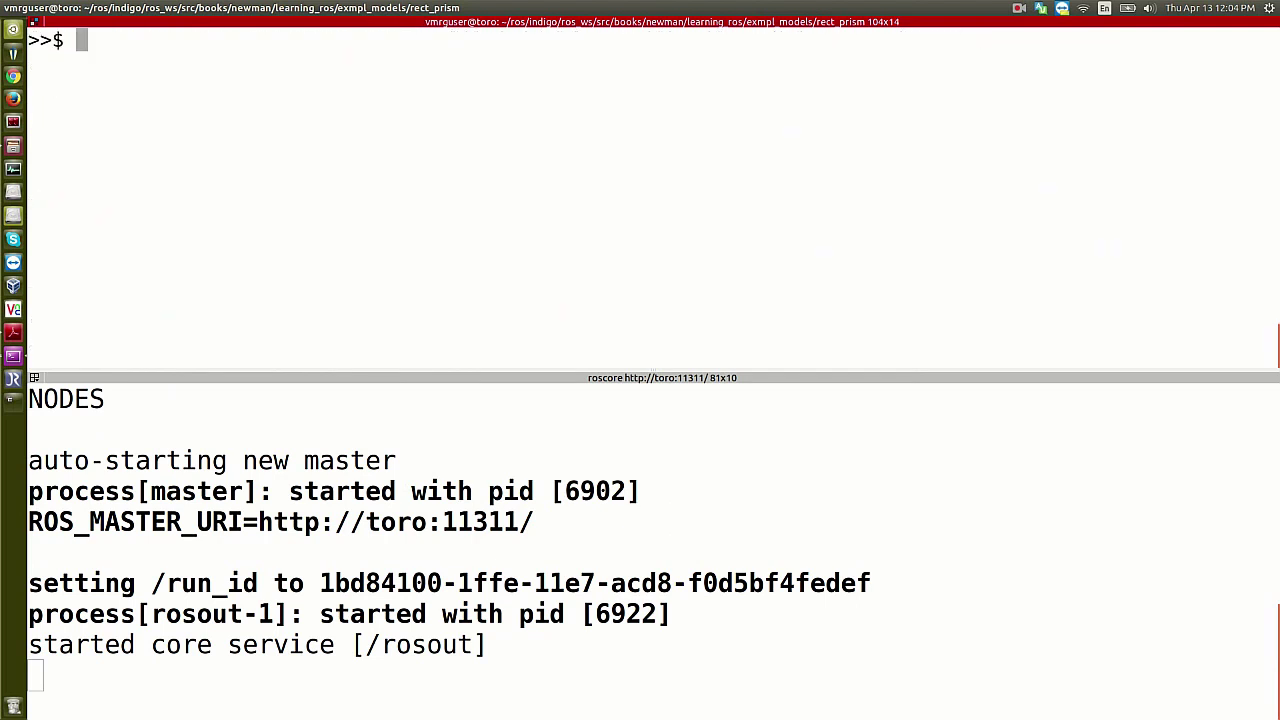
key(Up)
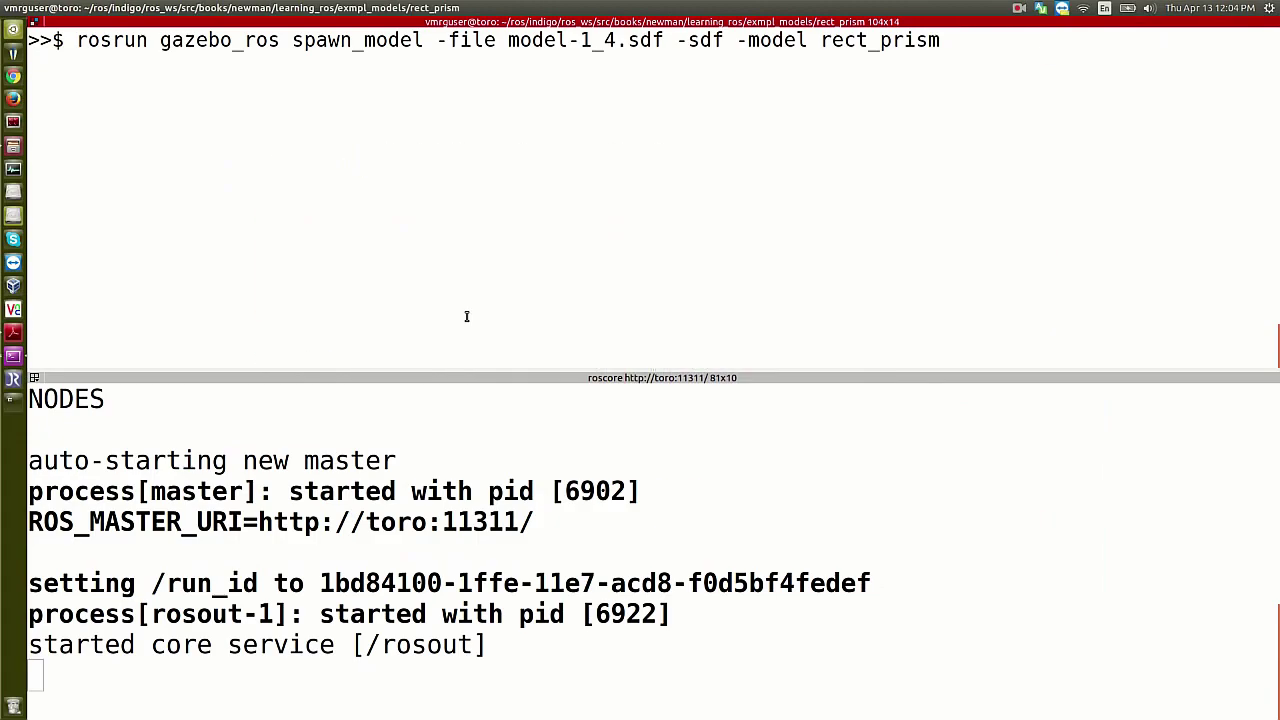
text(-x 0)
text(-y 0 -z 4)
key(Return)
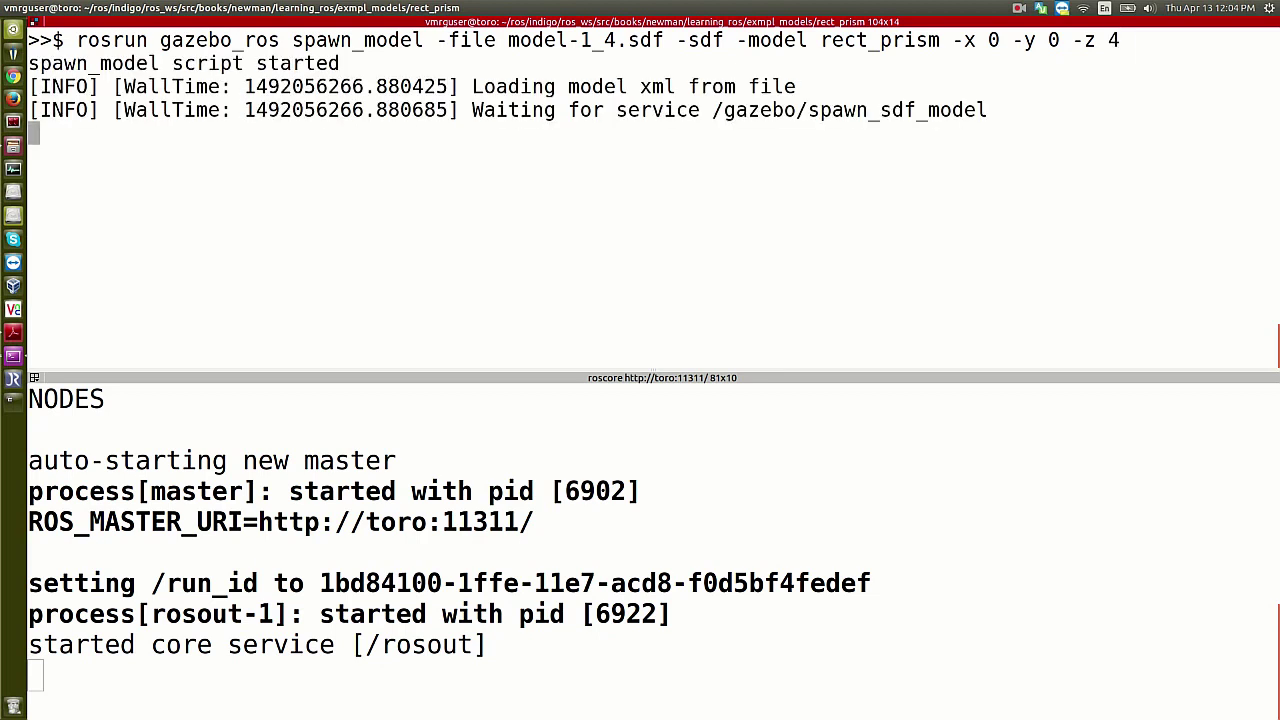
Step: Split the roscore pane to get a third terminal and launch Gazebo there with rosrun gazebo_ros gazebo
click(373, 442)
key(ctrl+shift+o)
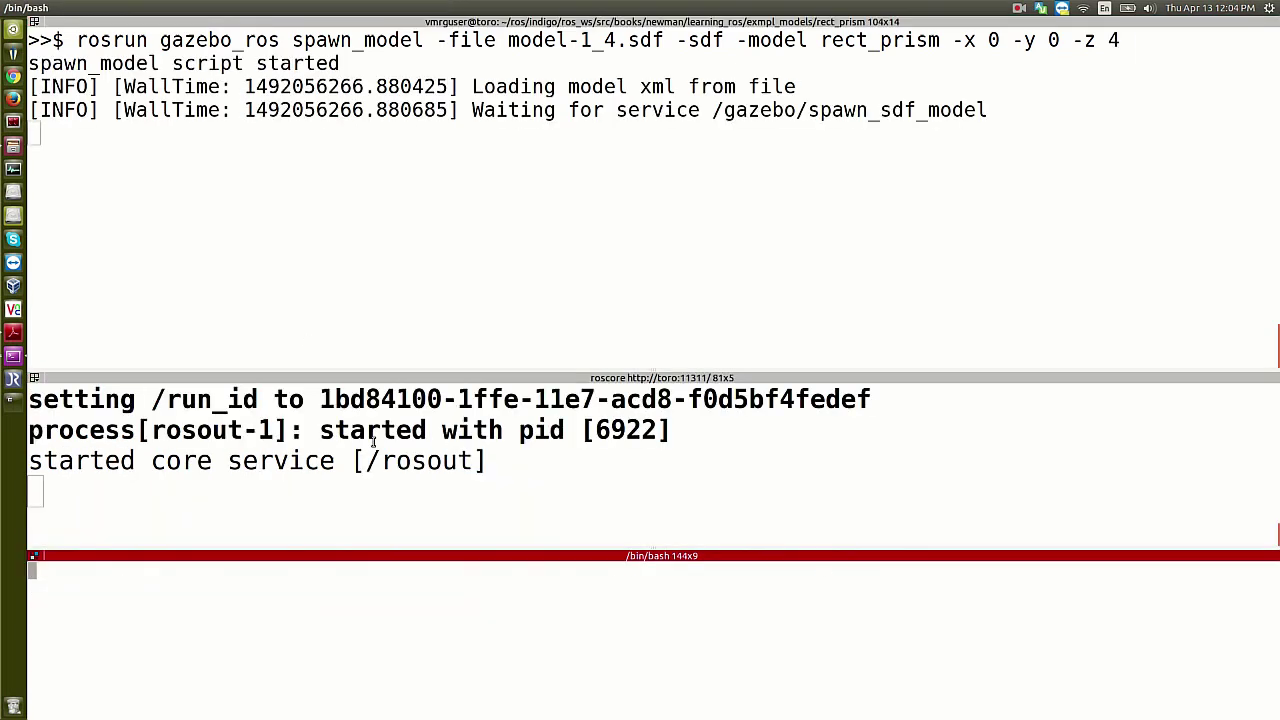
text(rosrun ga)
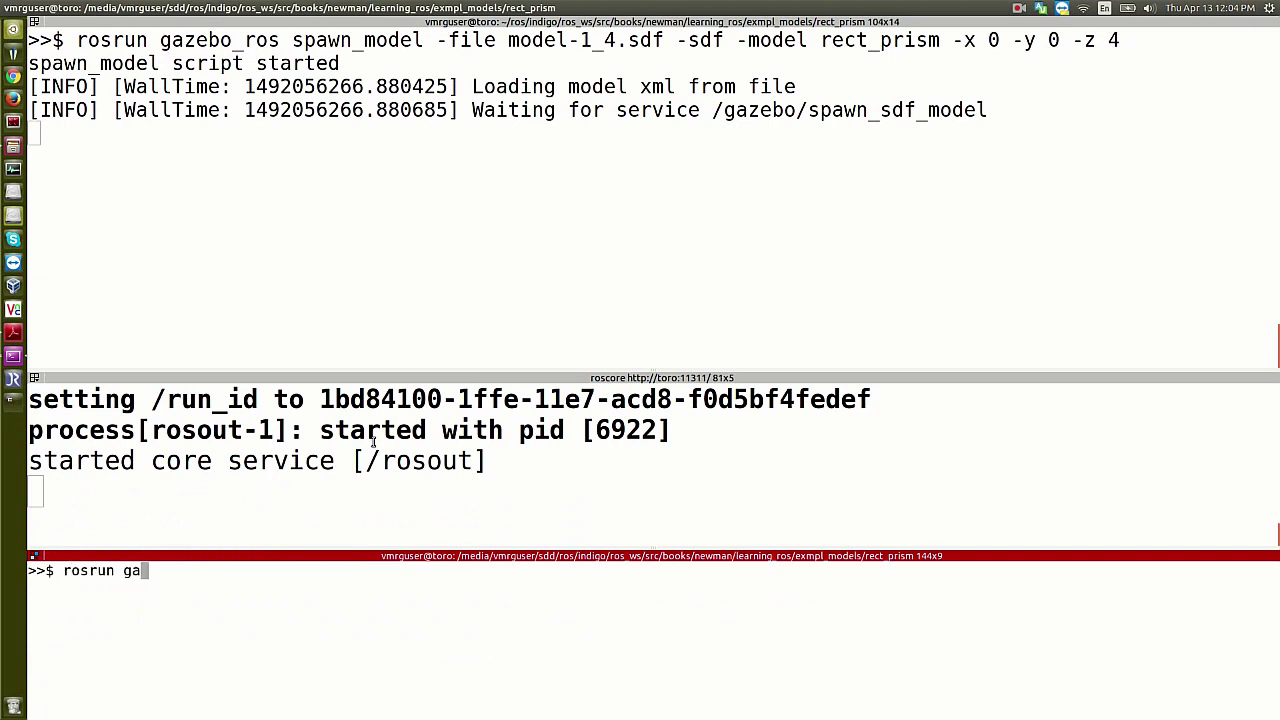
text(zebo_ros ga)
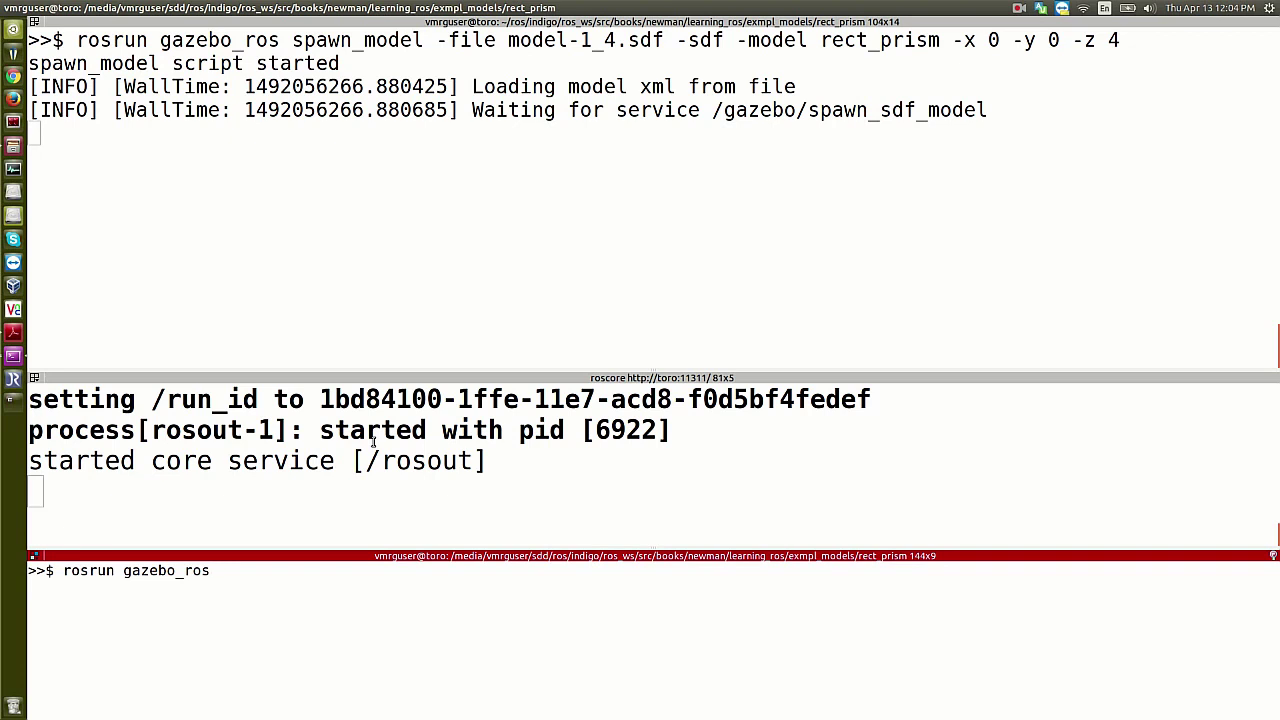
text(zebo)
key(Return)
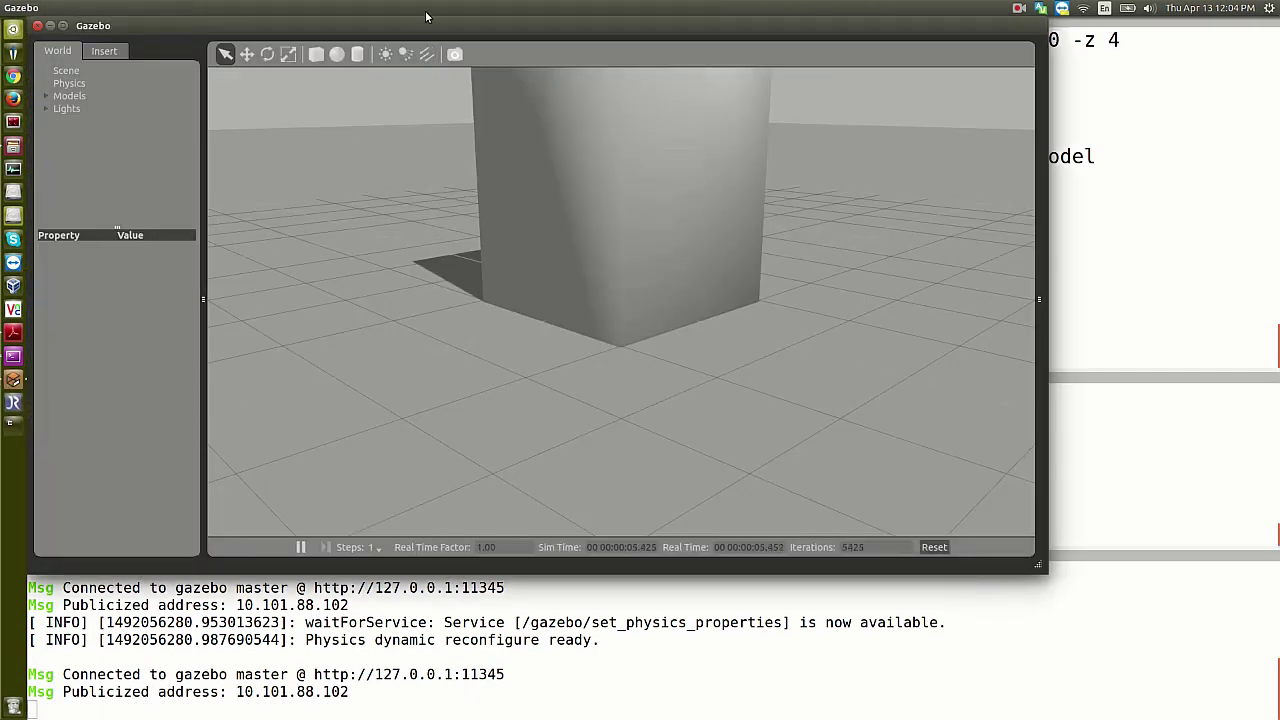
Step: Maximize the Gazebo window and examine the whole spawned prism from a more distant, raised viewpoint
key(ctrl+super+Up)
scroll(476, 289, up, 5)
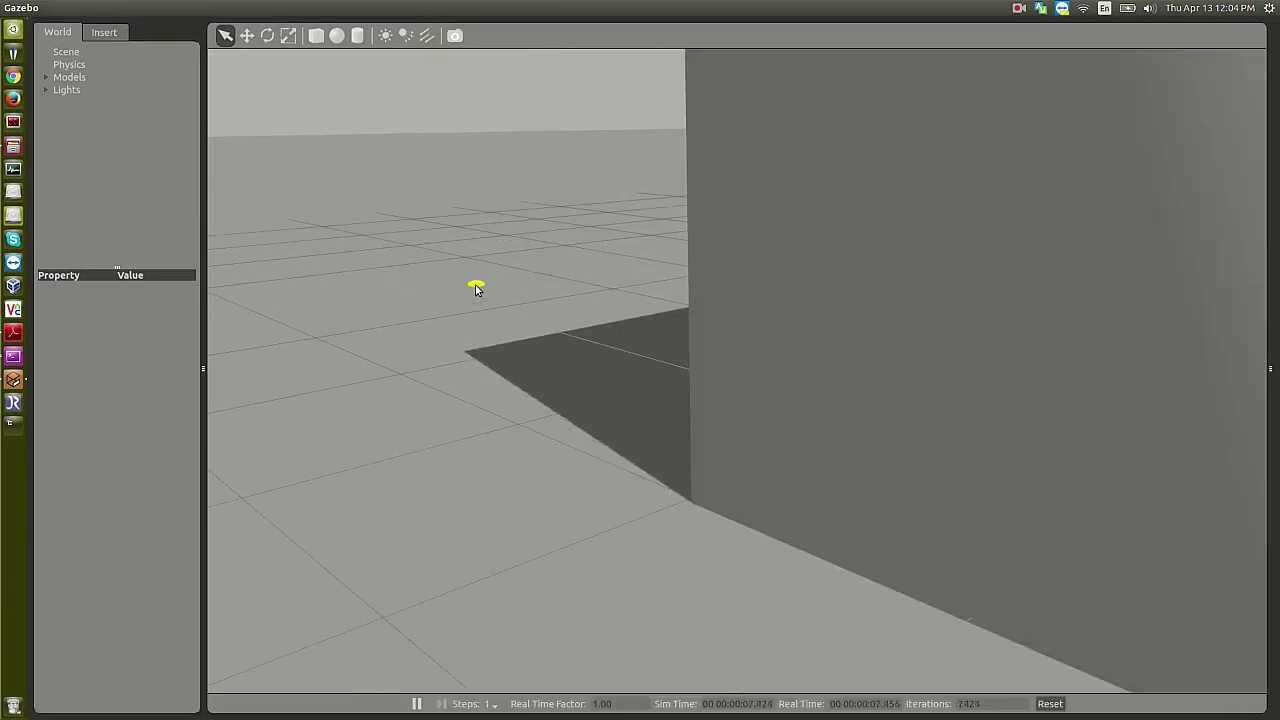
scroll(476, 289, down, 6)
drag(474, 286, 479, 390)
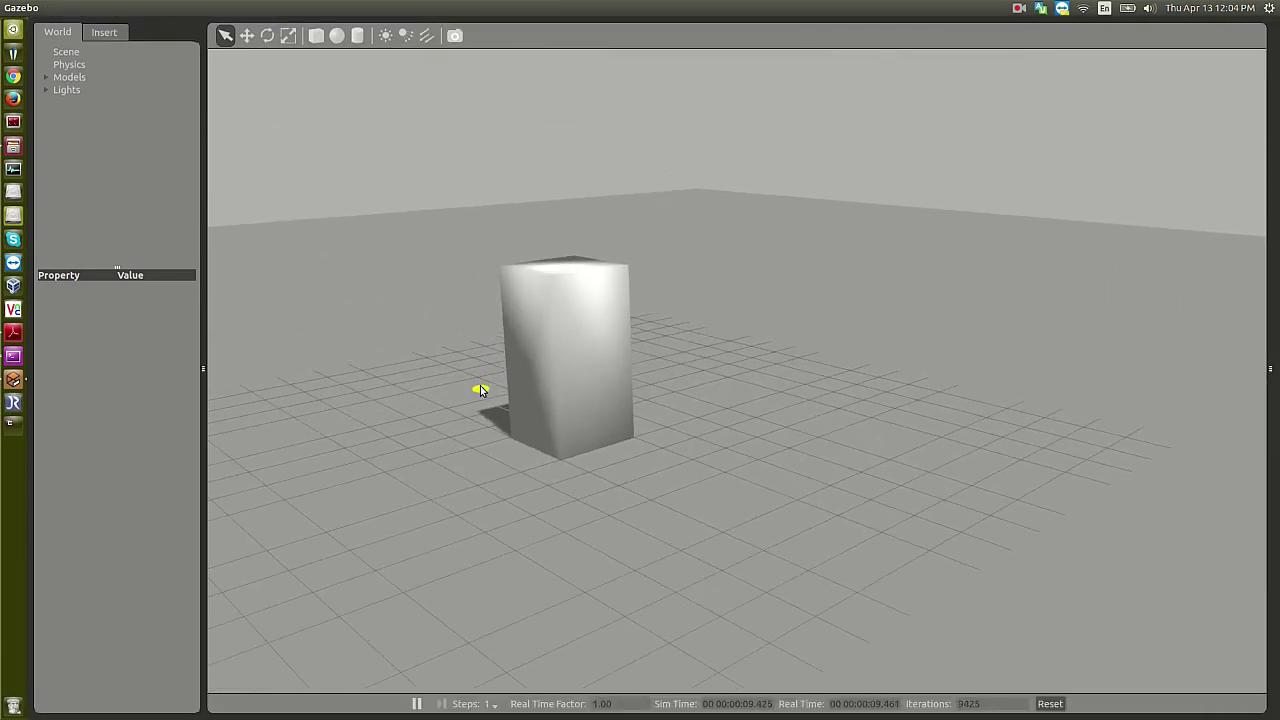
scroll(480, 390, up, 3)
Step: Tile the terminal and Gazebo windows side by side and clear the pane used for spawning
drag(395, 8, 1278, 300)
click(497, 237)
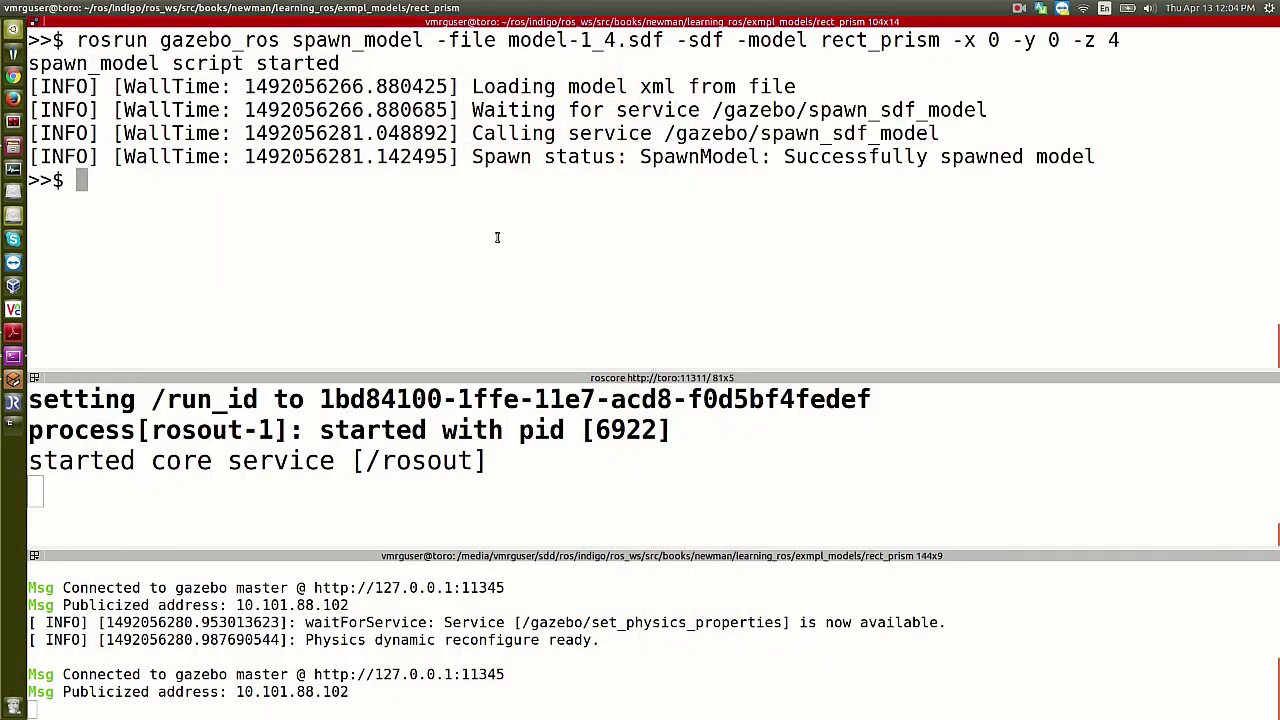
key(ctrl+super+Left)
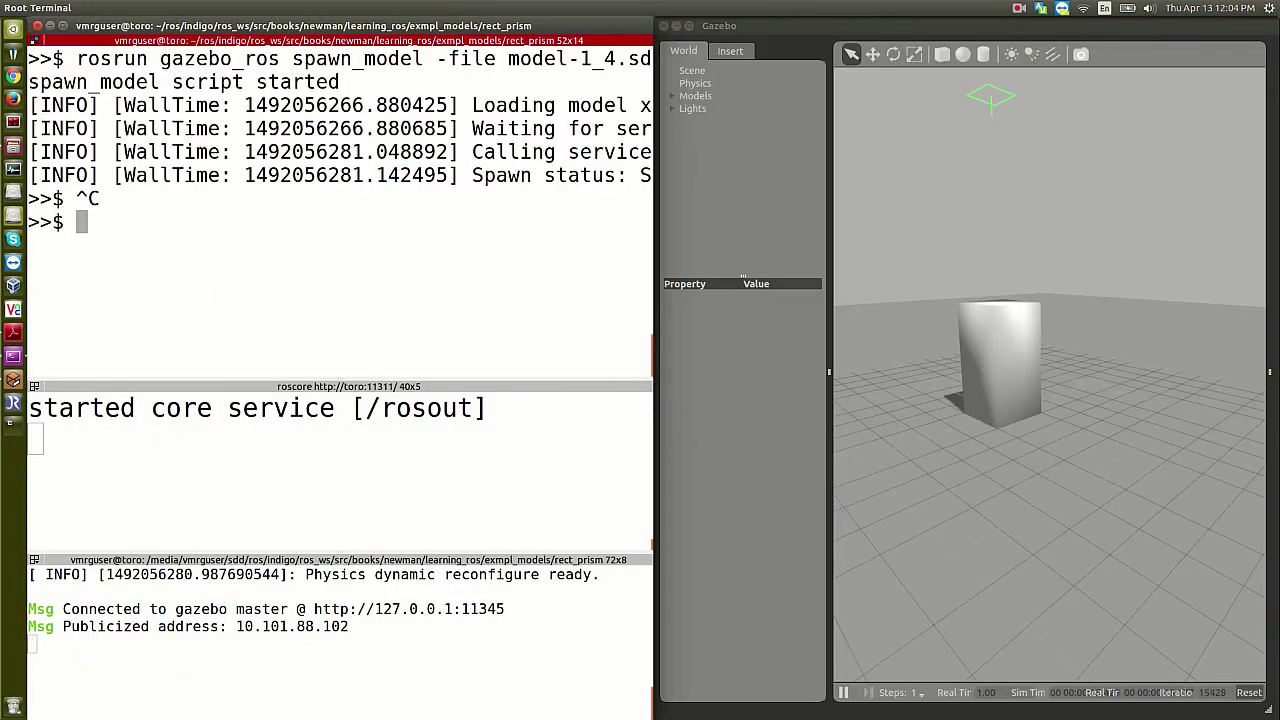
key(ctrl+l)
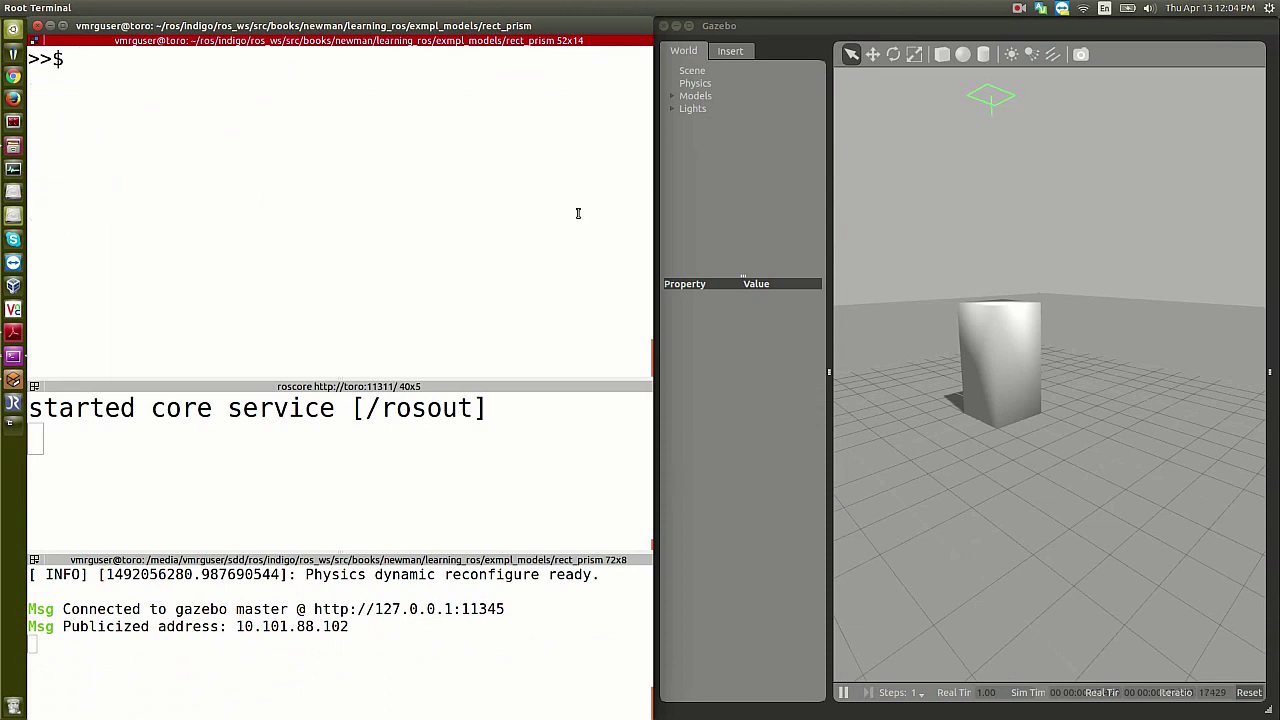
click(901, 133)
key(ctrl+super+Right)
click(456, 274)
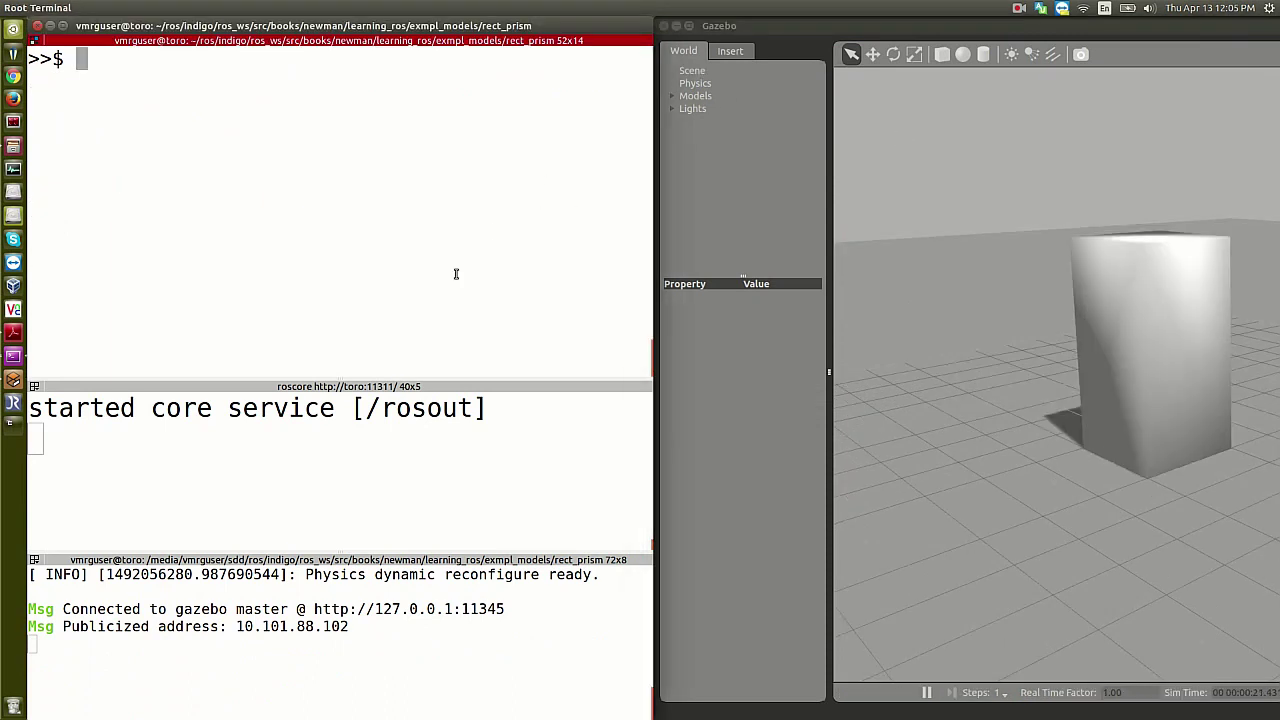
Step: Try to spawn rect_prism a second time at -x 0 -y 0 -z 4 in the running simulation
key(Up)
key(Return)
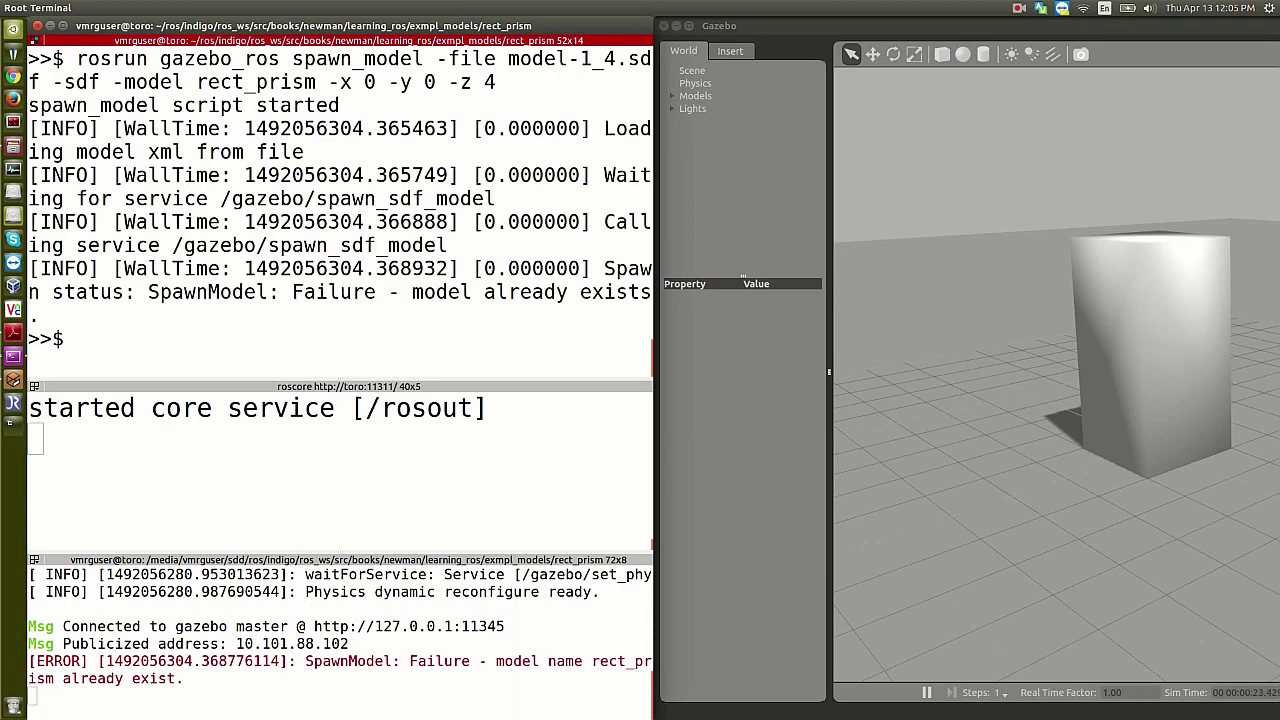
key(ctrl+c)
Step: Stop the running Gazebo session, clear its terminal pane and relaunch it with rosrun gazebo_ros gazebo
click(344, 637)
key(ctrl+c)
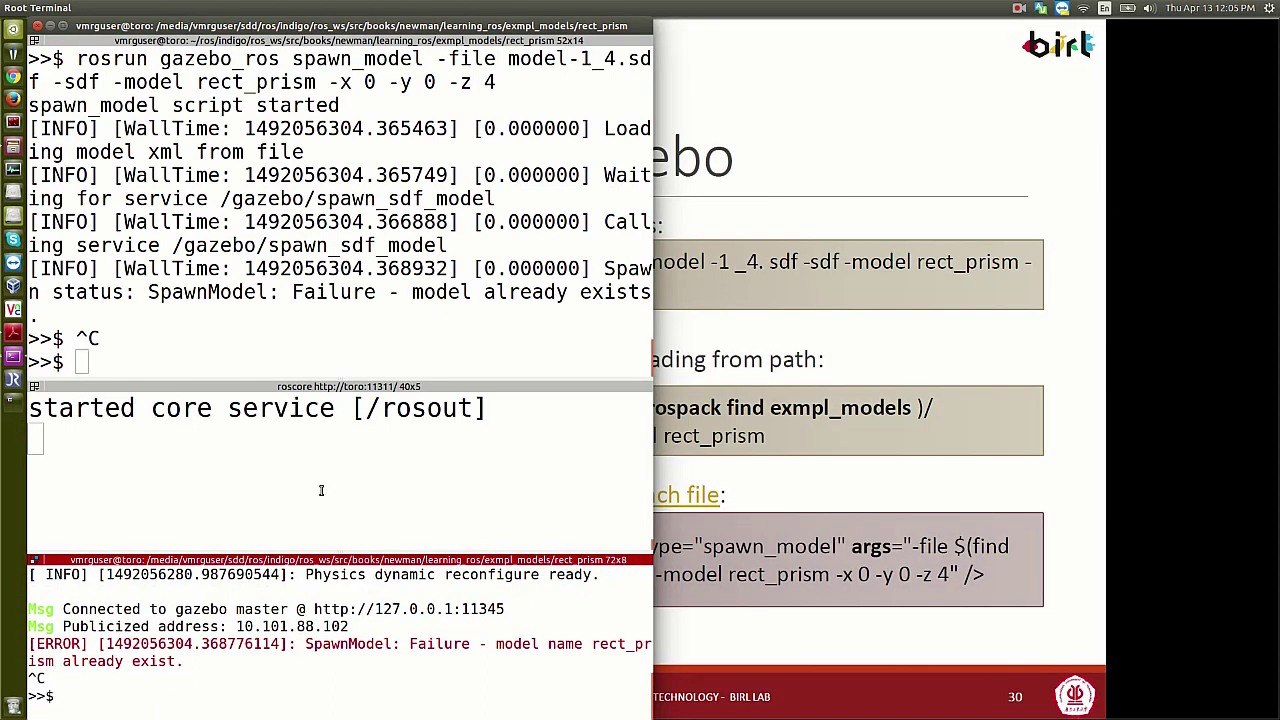
click(315, 182)
key(ctrl+c)
click(346, 677)
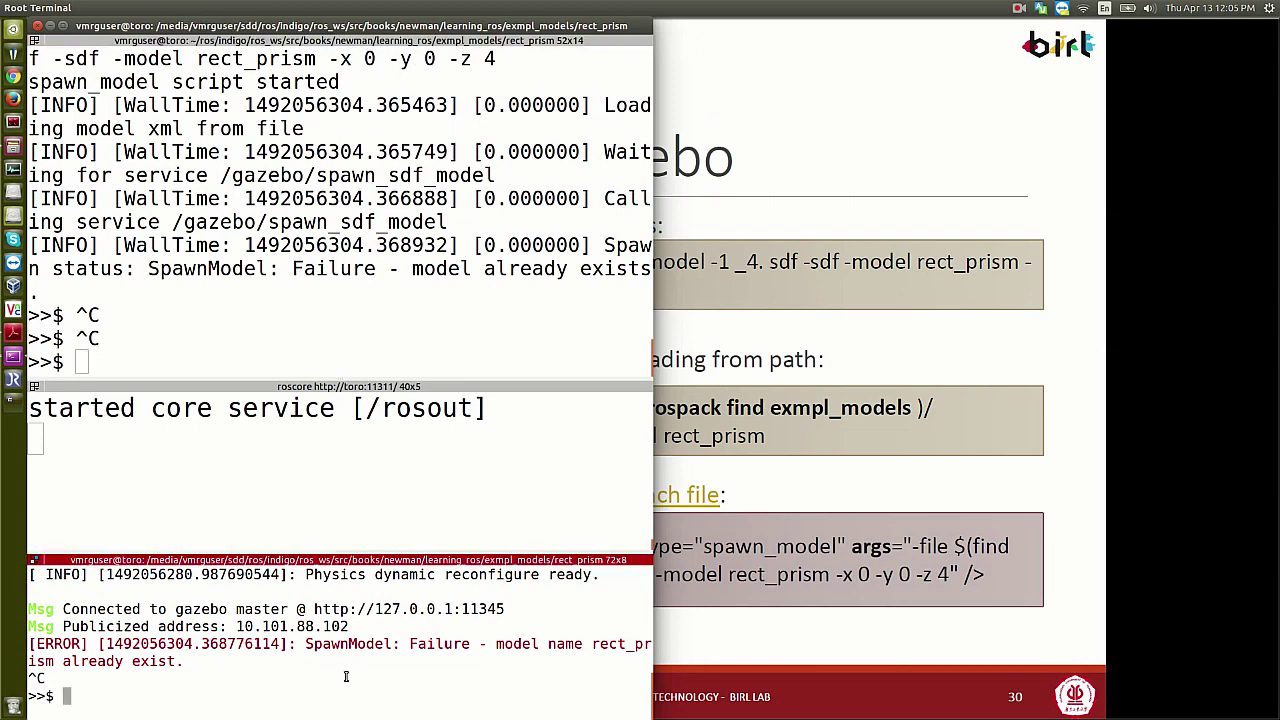
key(ctrl+l)
key(Up)
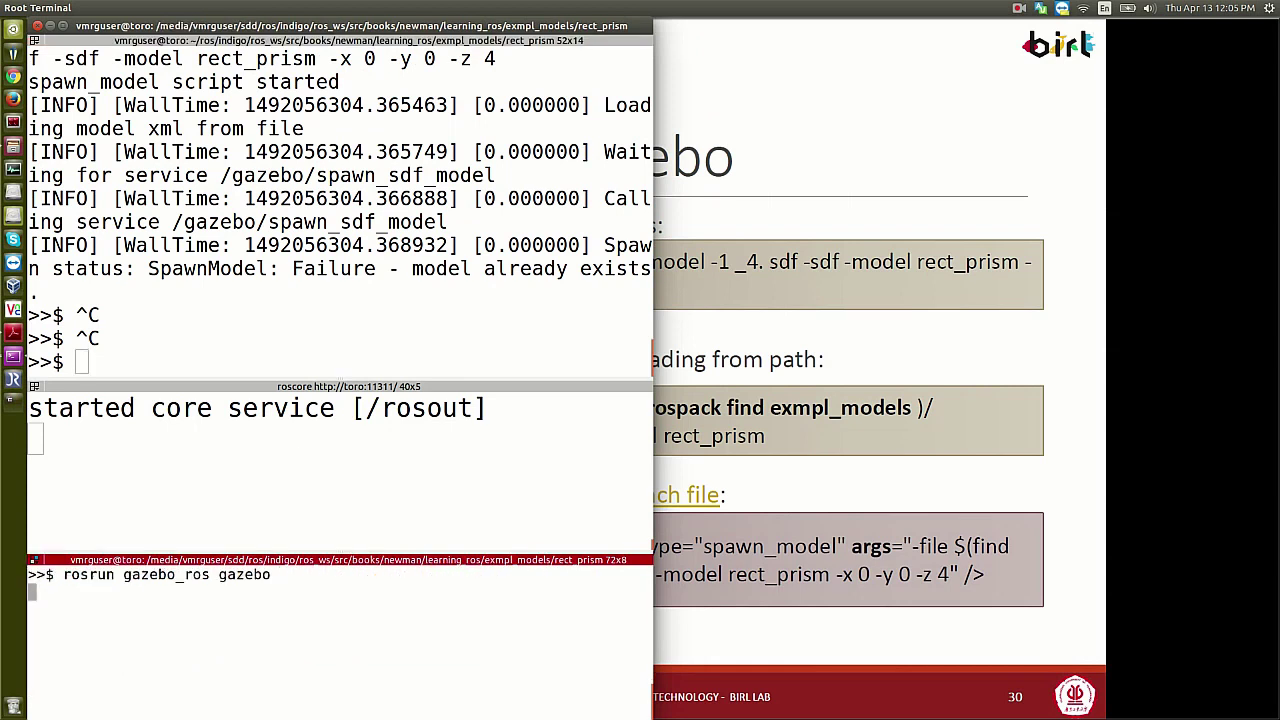
key(Return)
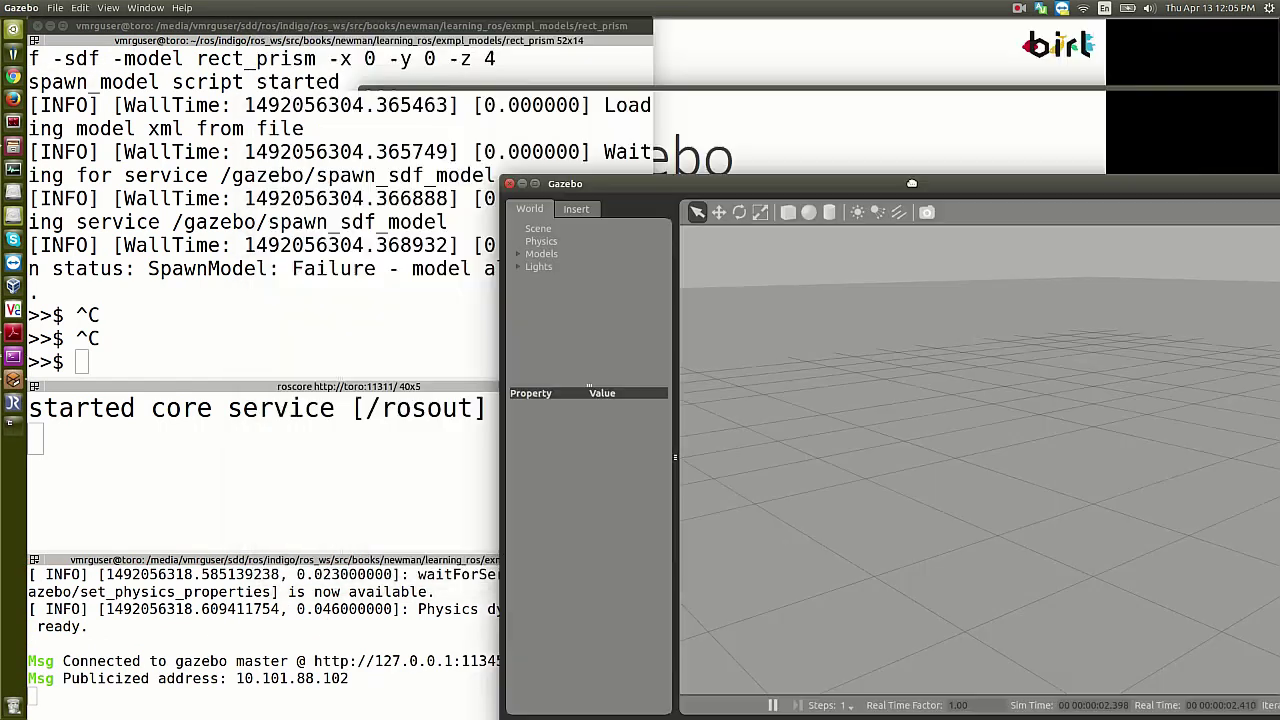
Step: Tile the new Gazebo window beside the terminal, collapse its World side panel and clear the spawn pane
drag(911, 183, 1278, 200)
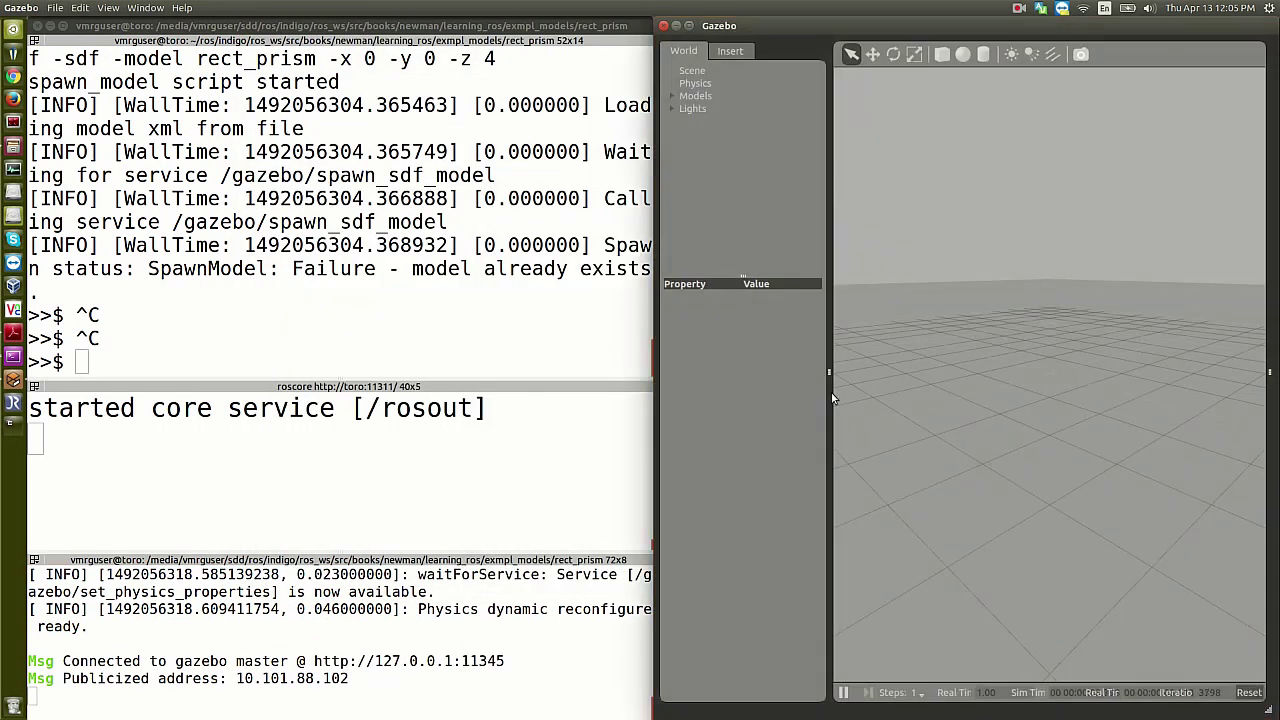
drag(832, 371, 655, 371)
click(648, 371)
key(ctrl+l)
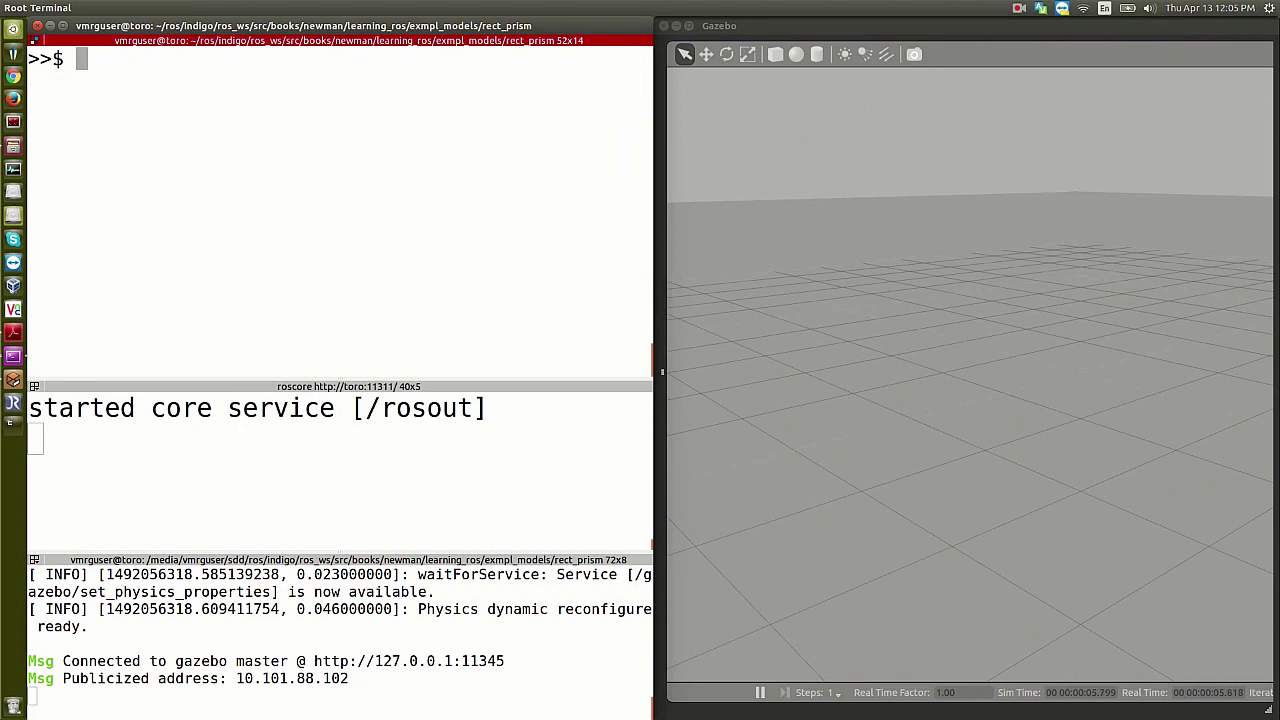
Step: Remove the -x 0 -y 0 -z 4 arguments from the spawn_model command, run it and view the whole prism in Gazebo
key(Up)
double_click(330, 57)
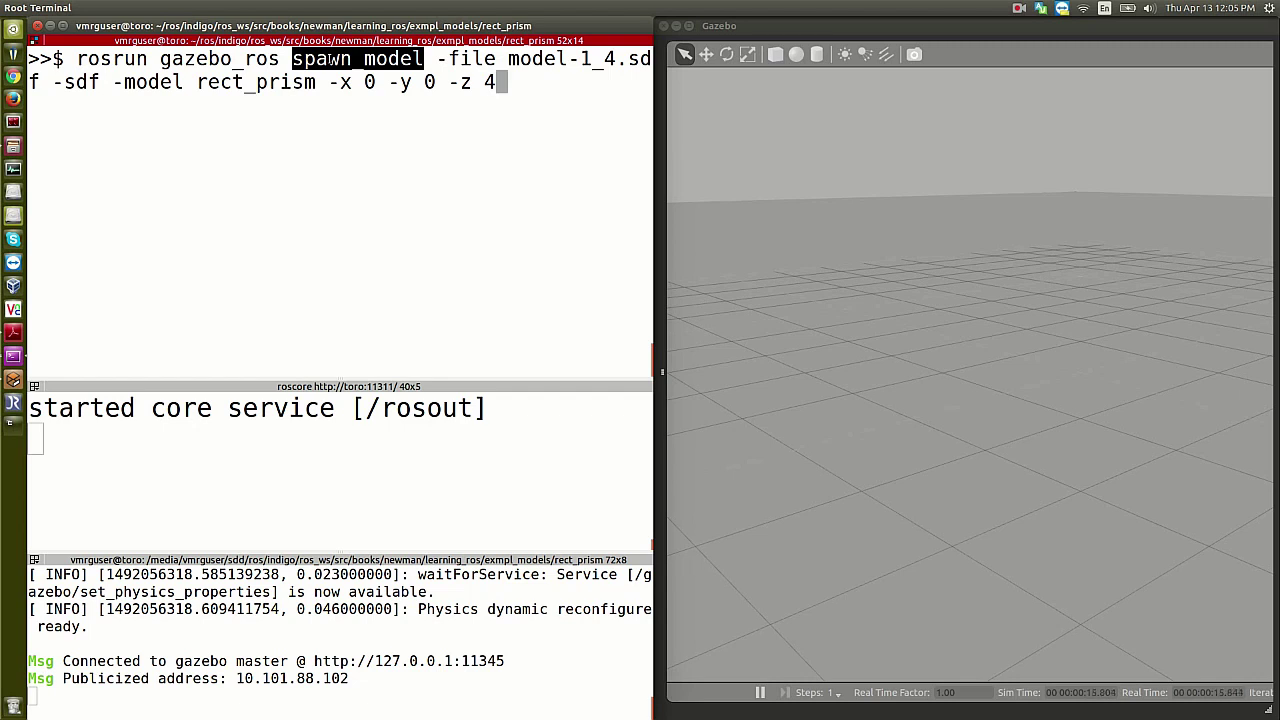
key(BackSpace)
key(BackSpace)
key(BackSpace)
key(BackSpace)
key(BackSpace)
key(BackSpace)
key(BackSpace)
key(BackSpace)
key(BackSpace)
key(BackSpace)
key(BackSpace)
key(BackSpace)
key(BackSpace)
key(BackSpace)
key(BackSpace)
key(Return)
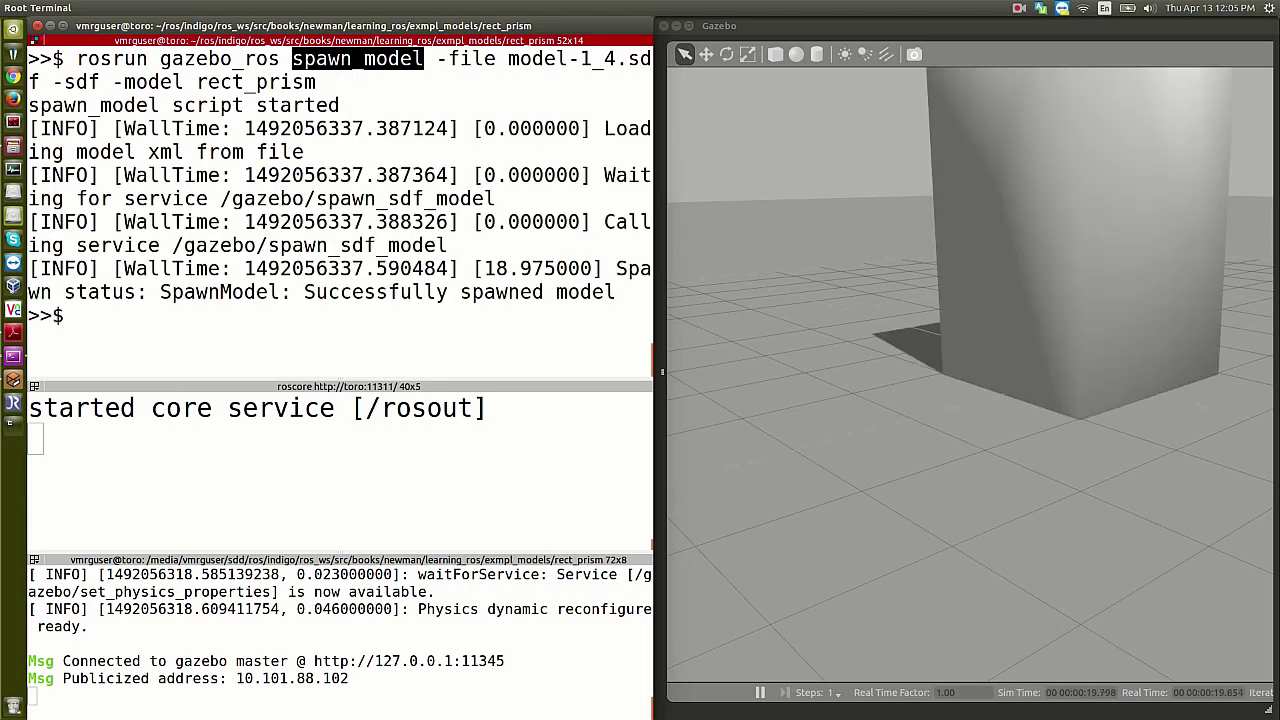
scroll(1028, 229, down, 6)
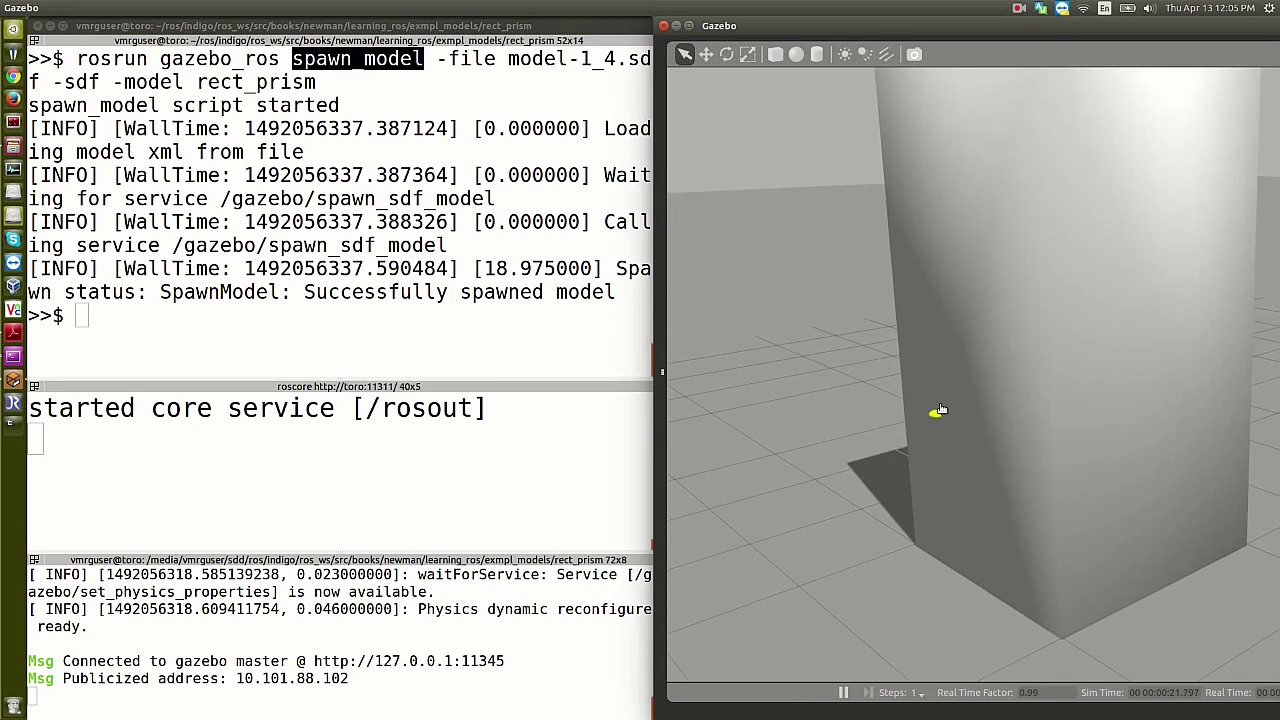
scroll(912, 495, down, 2)
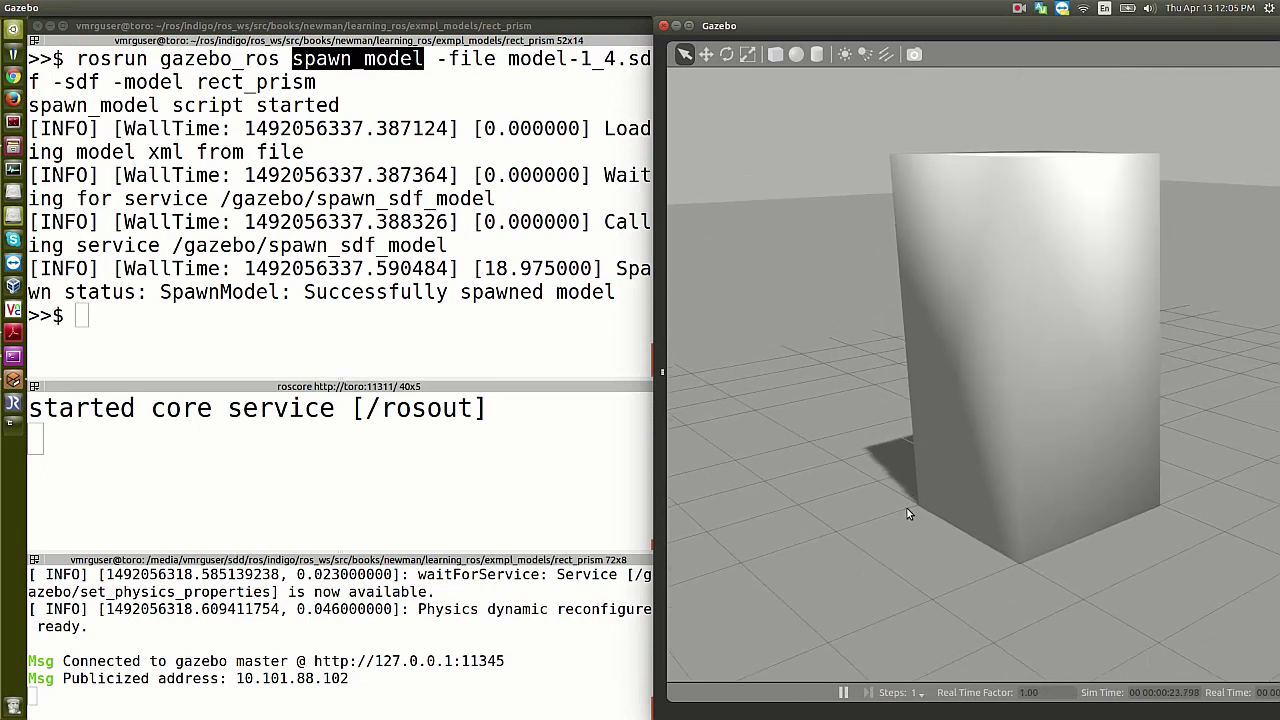
scroll(890, 465, down, 2)
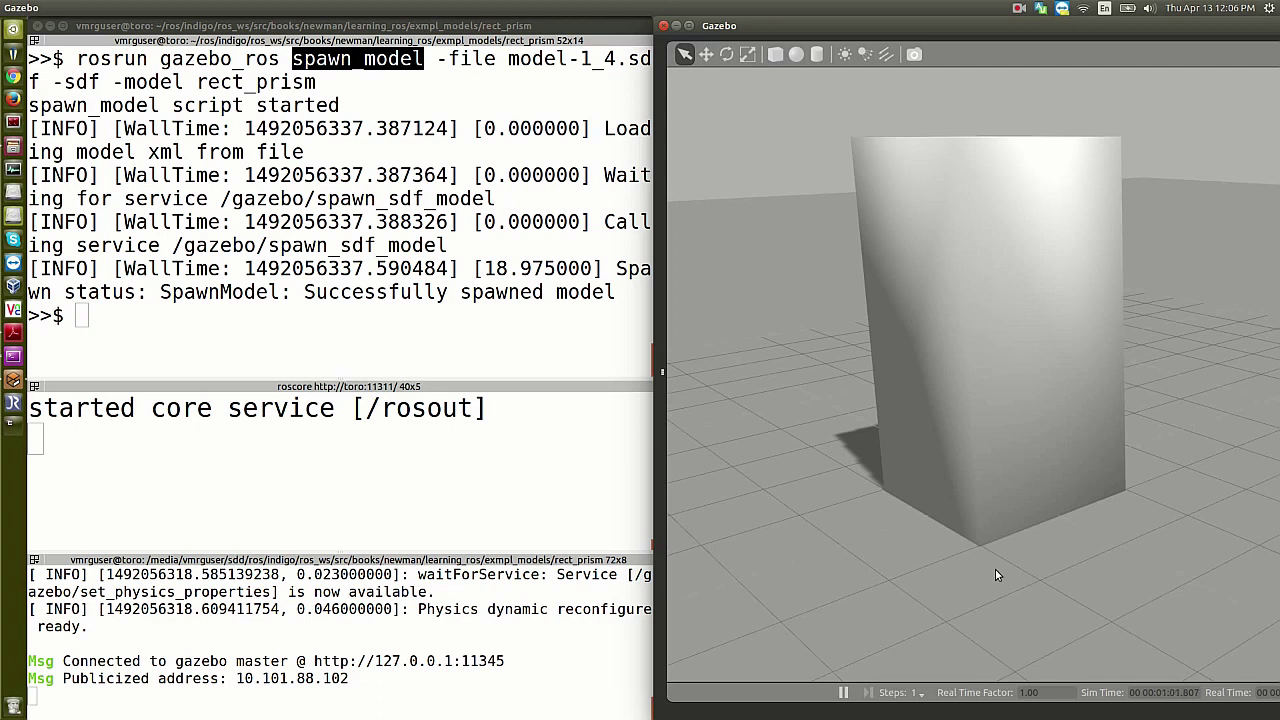
Step: Stop Gazebo from its terminal pane and clear the pane used for spawning
double_click(580, 661)
key(ctrl+c)
click(82, 315)
key(ctrl+c)
key(ctrl+l)
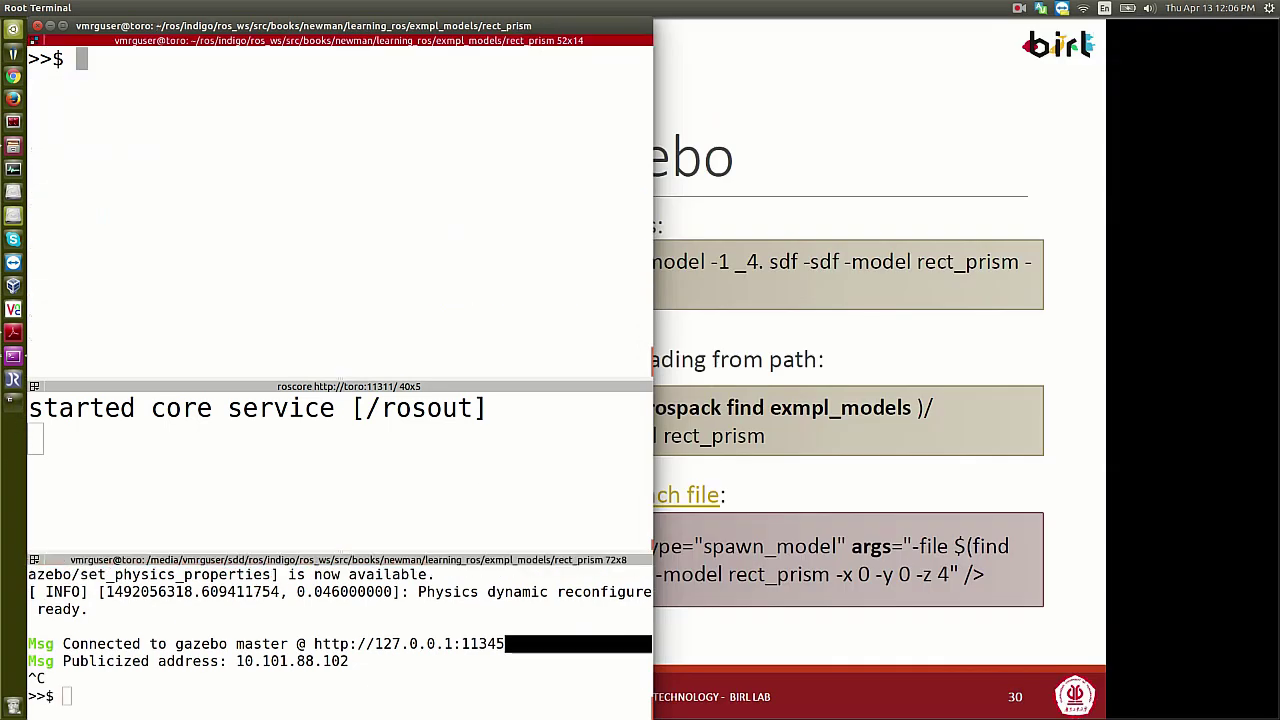
Step: Enter the rosrun gazebo_ros spawn_model command for model-1_4.sdf as rect_prism with the position -x 0 -y 0 -z 10
key(ctrl+shift+v)
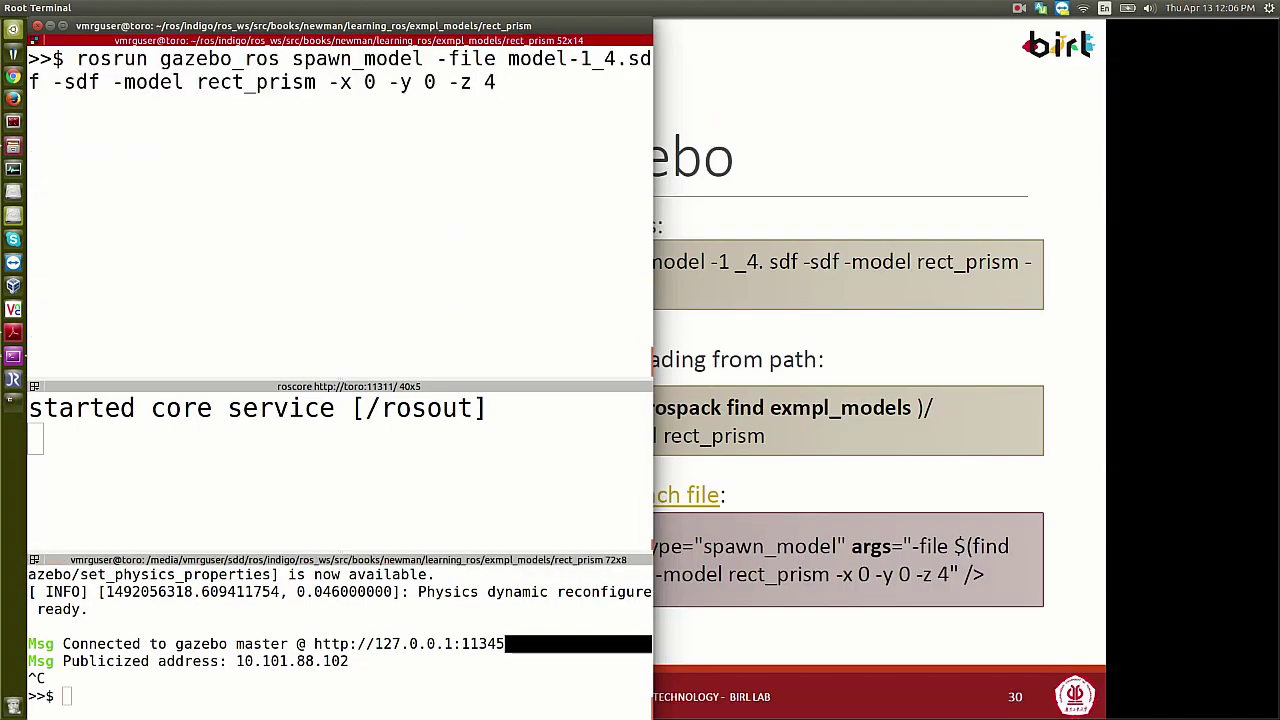
drag(328, 82, 500, 84)
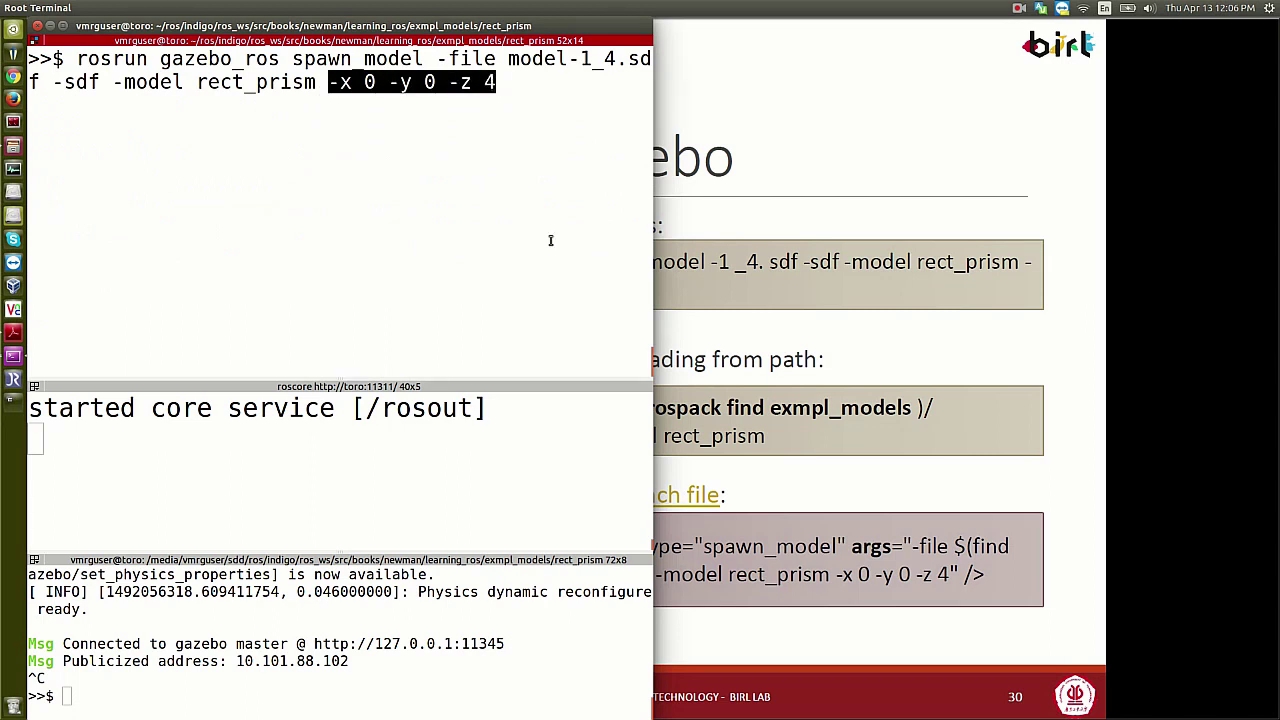
key(ctrl+shift+c)
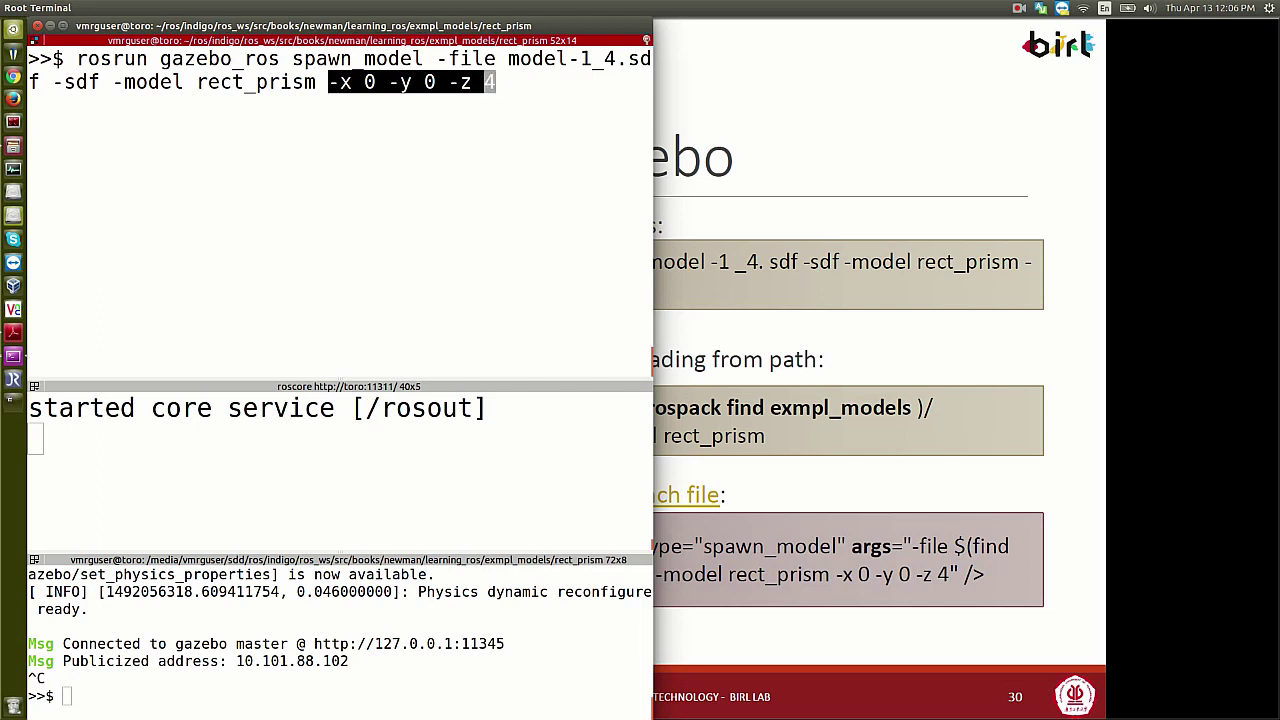
key(BackSpace)
text(10)
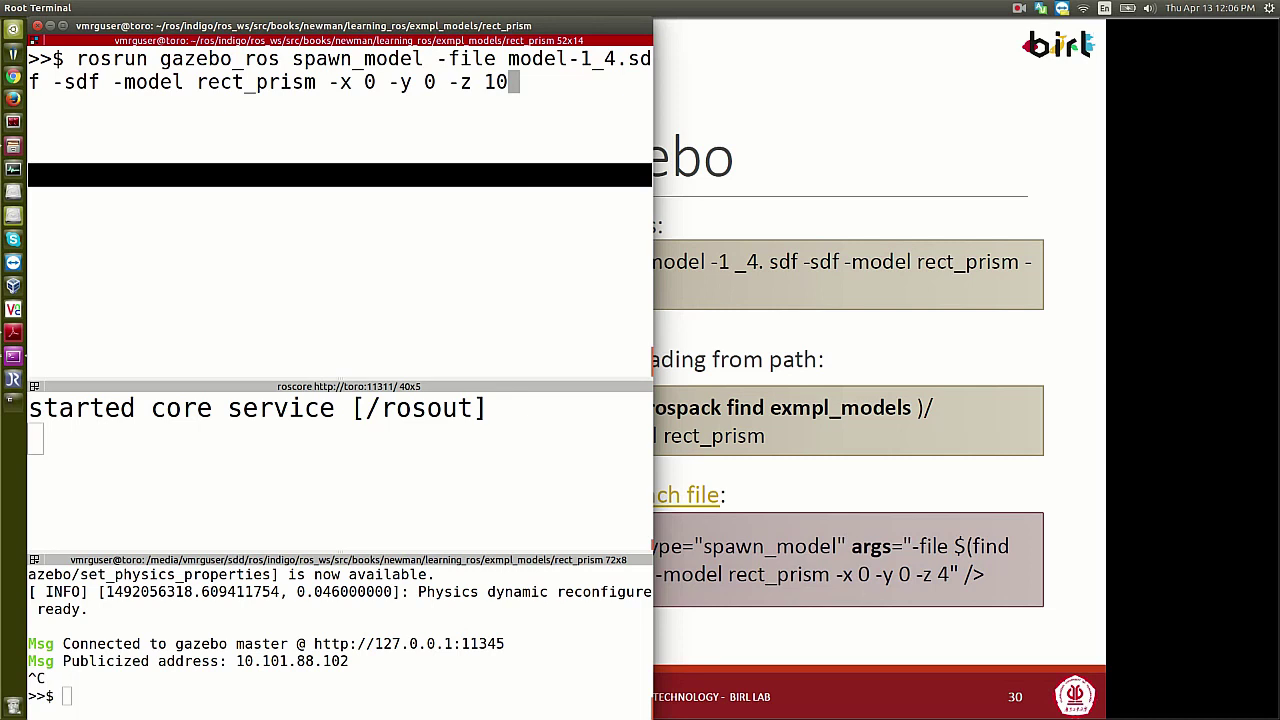
Step: Relaunch Gazebo with rosrun gazebo_ros gazebo in its own pane and tile its window beside the terminal
click(410, 645)
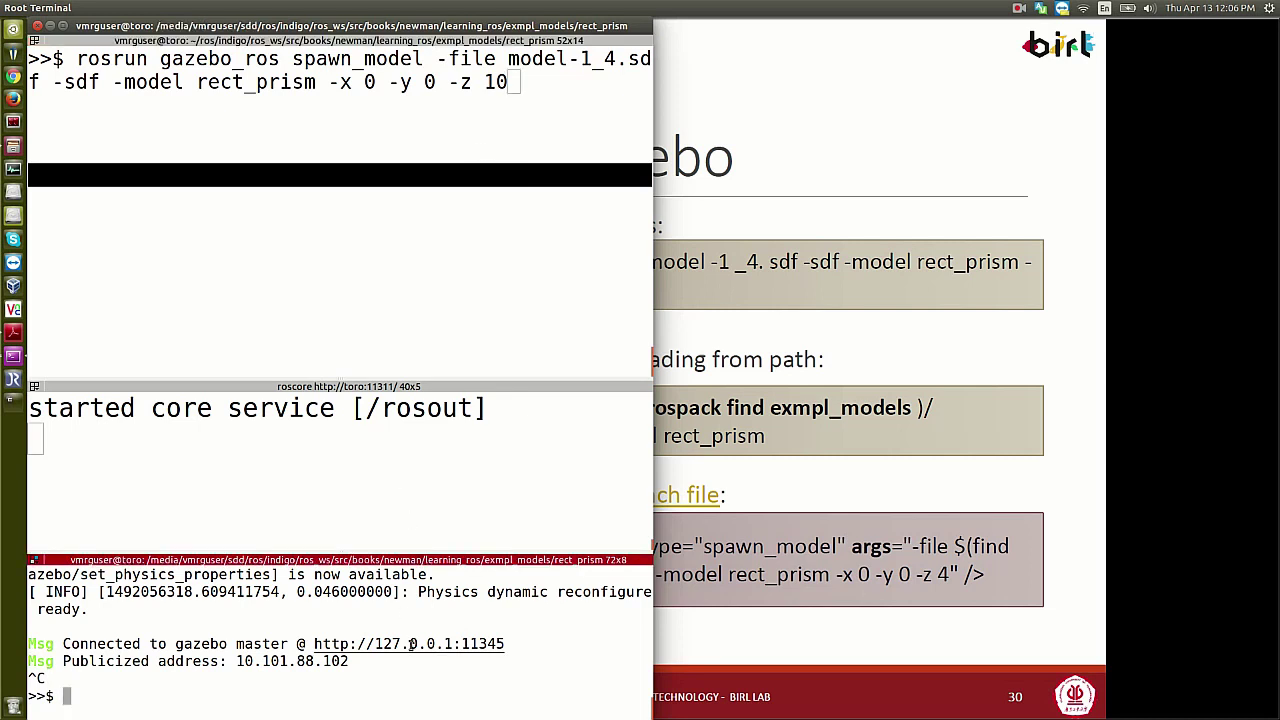
key(Up)
key(Return)
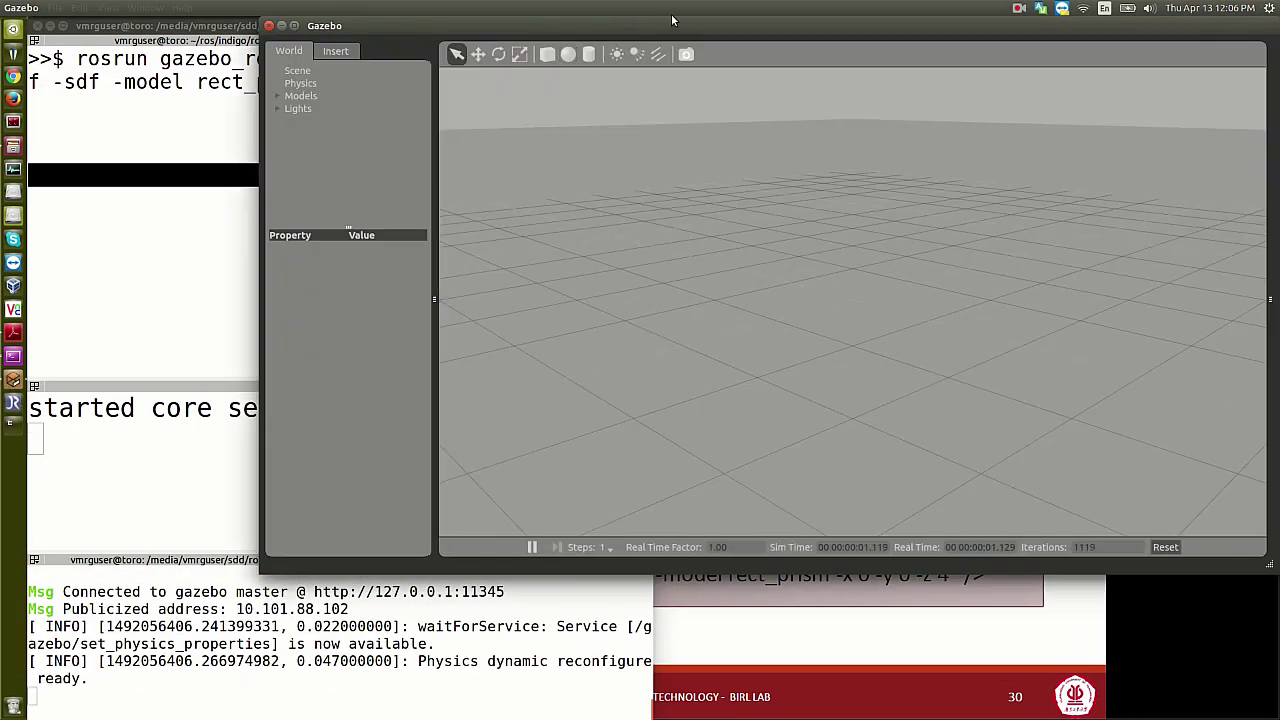
drag(675, 25, 1101, 25)
Step: Run the prepared spawn_model command and consult the slide on loading models before returning to the terminal
click(522, 78)
key(Return)
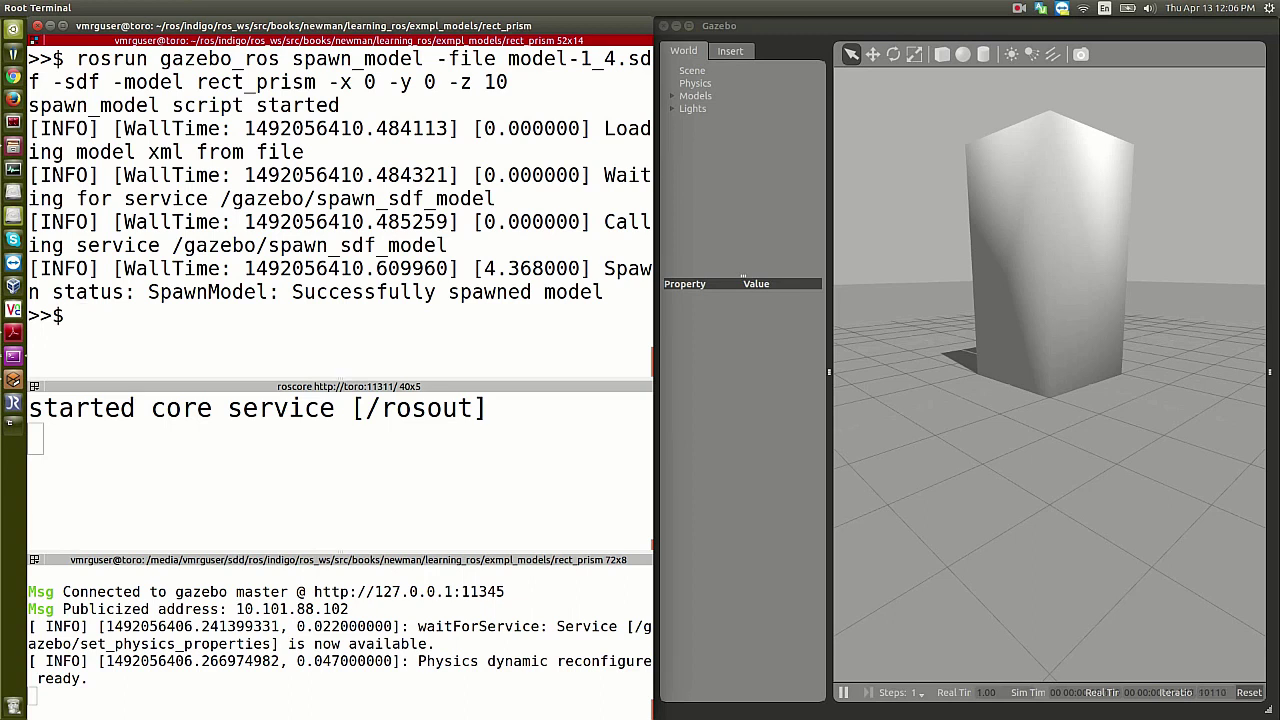
key(alt+Tab)
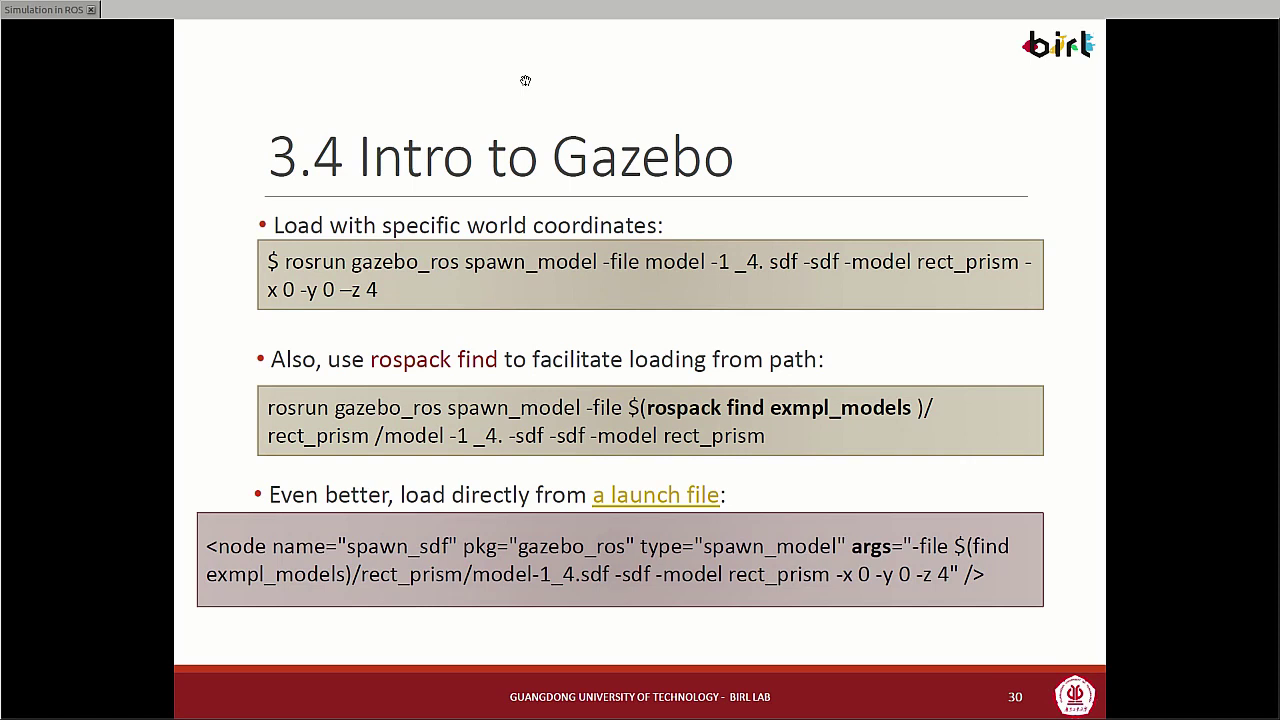
key(alt+Tab)
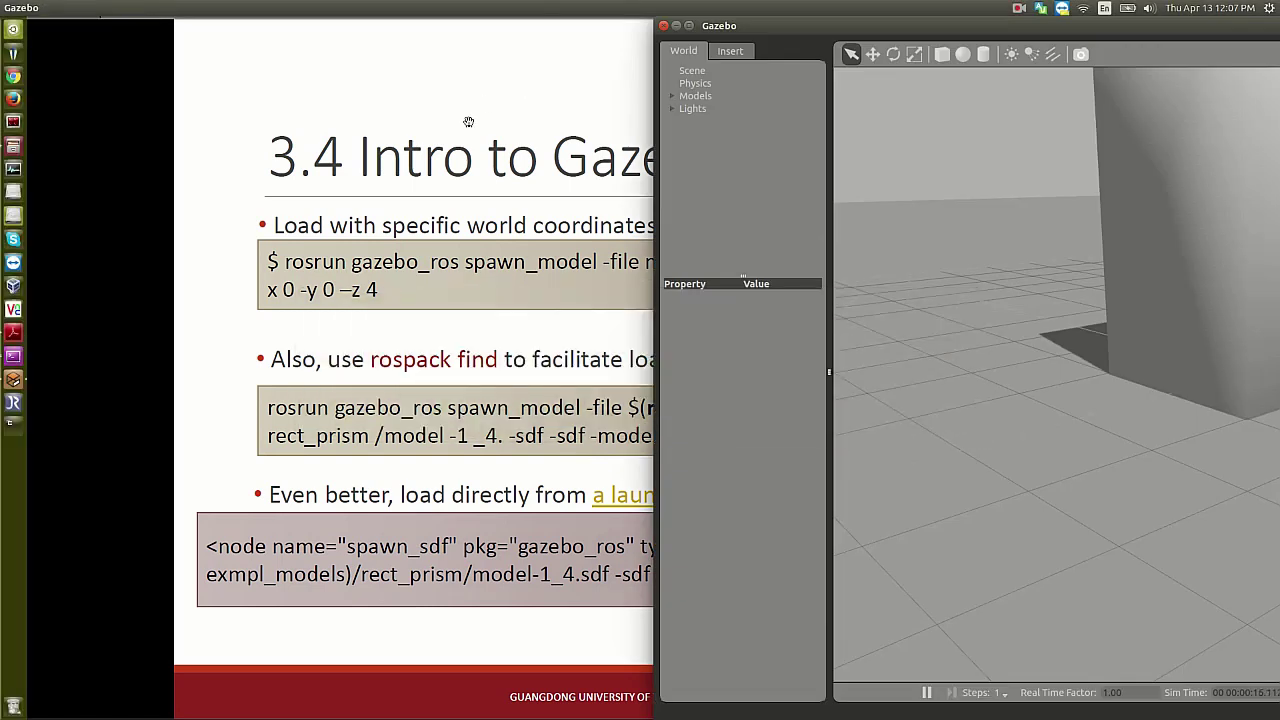
Step: Clear the spawn pane, print the working directory with pwd and highlight its rect_prism folder part
drag(372, 175, 28, 175)
key(ctrl+c)
key(ctrl+l)
text(pwd)
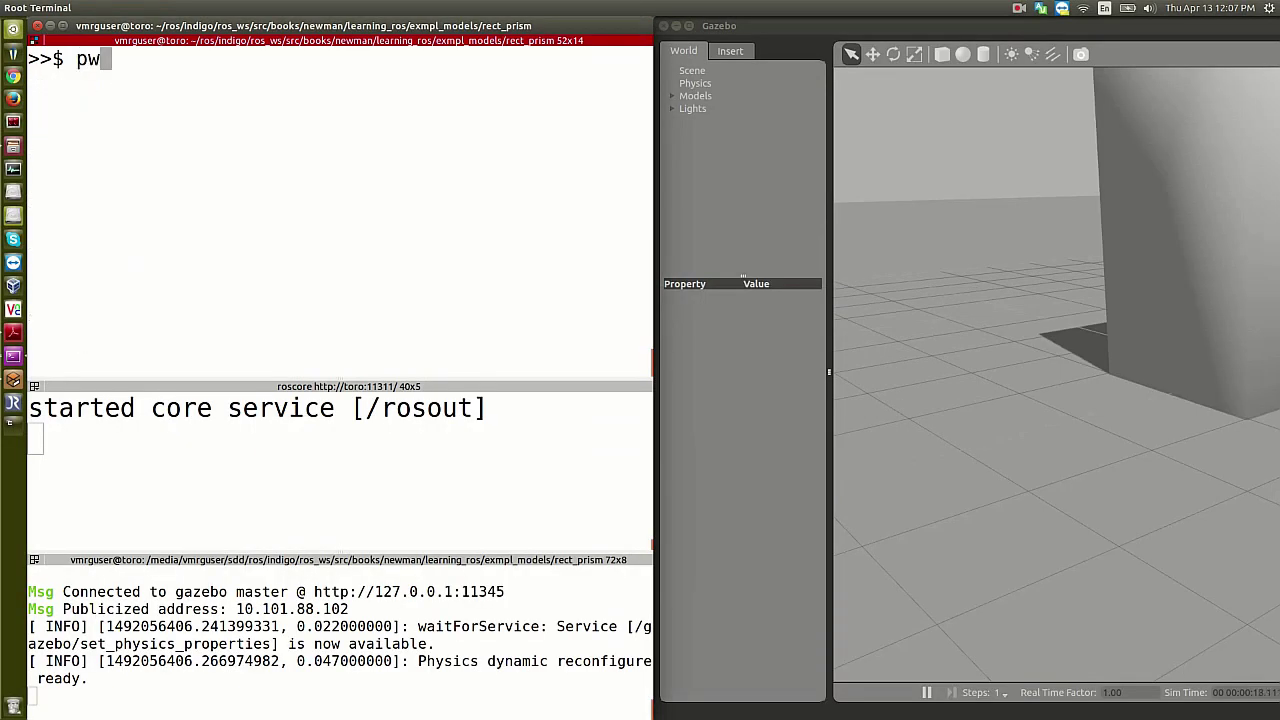
key(Return)
double_click(348, 104)
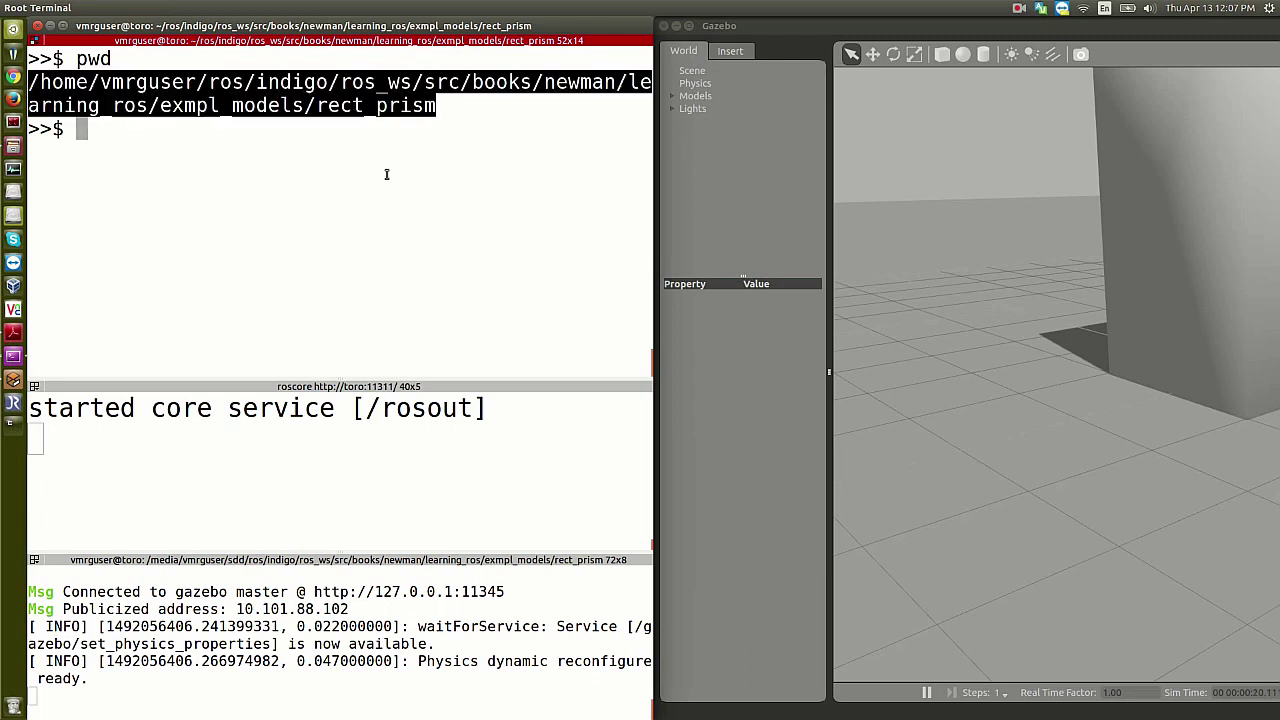
triple_click(389, 144)
drag(437, 105, 304, 105)
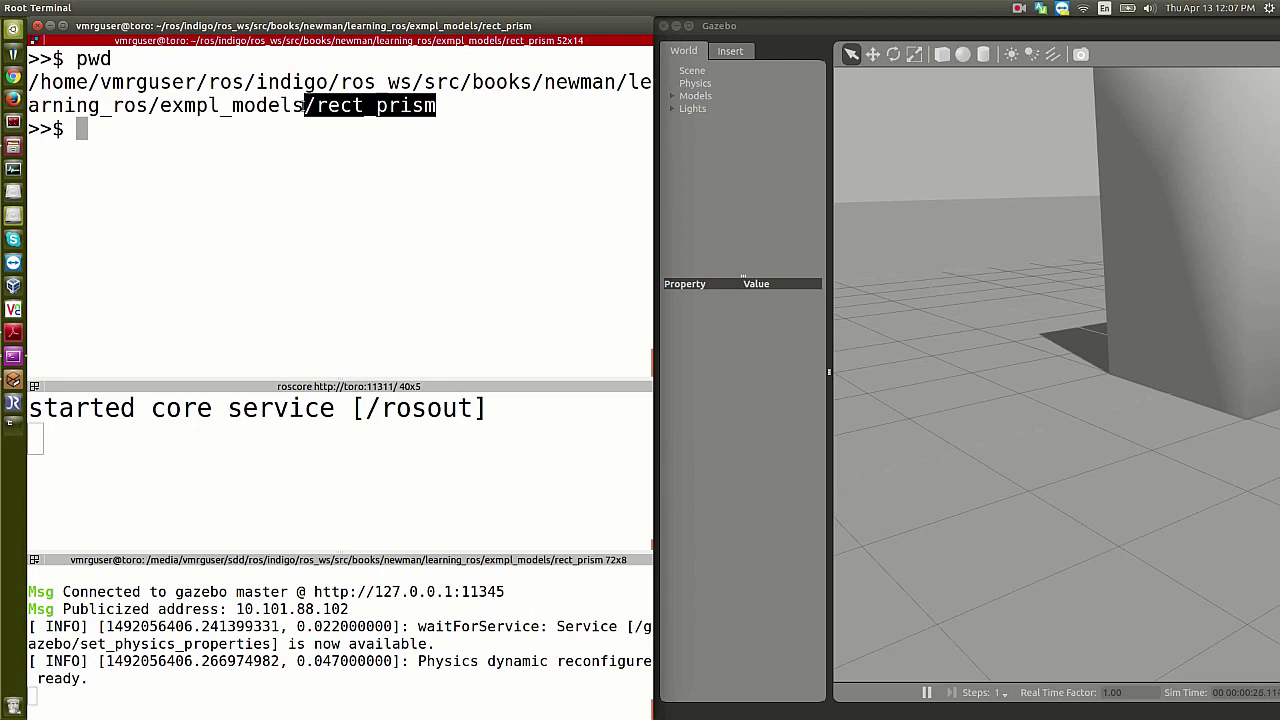
Step: Recall the earlier spawn_model command, highlight its model file name and clear the pane
key(Up)
key(Up)
key(Up)
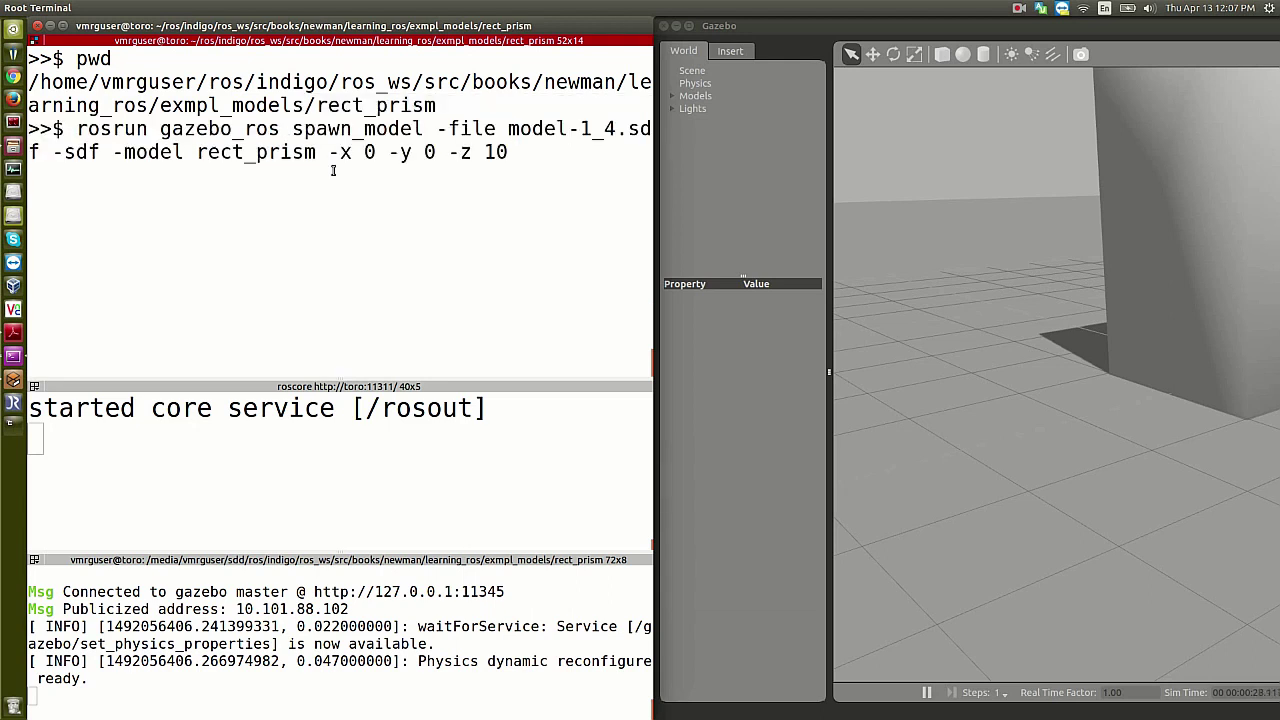
drag(508, 128, 617, 128)
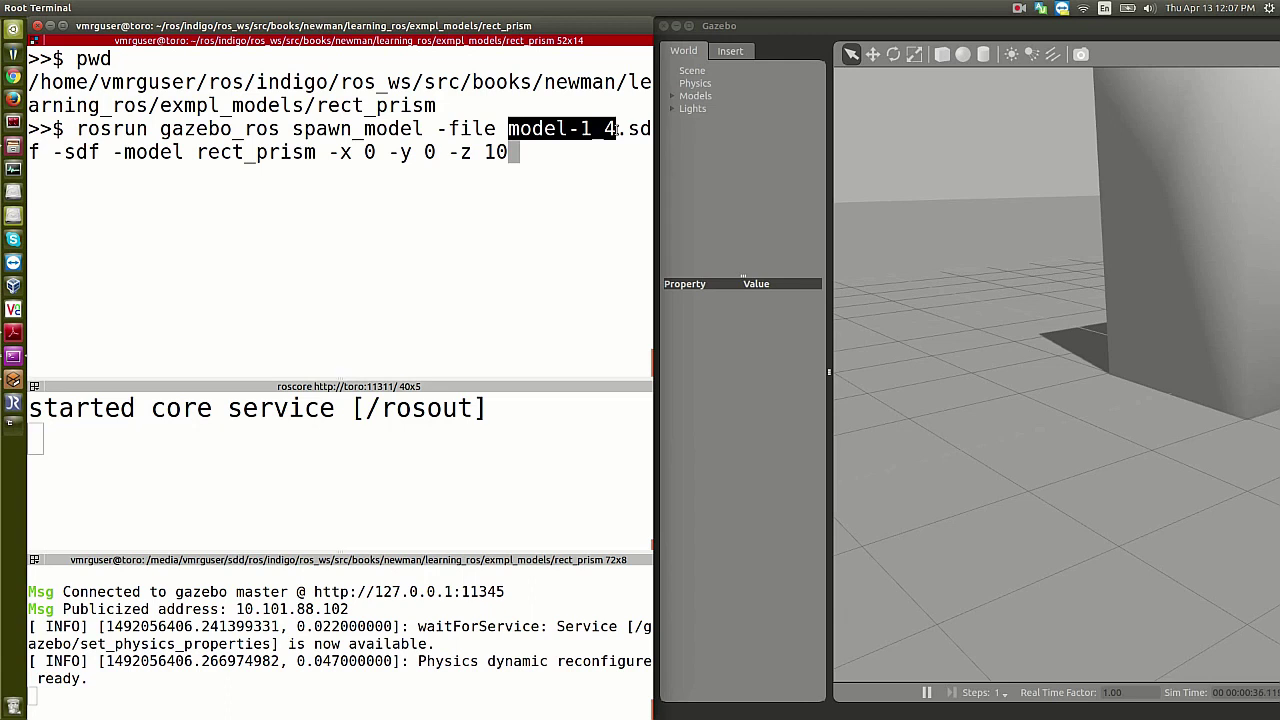
key(Return)
key(ctrl+l)
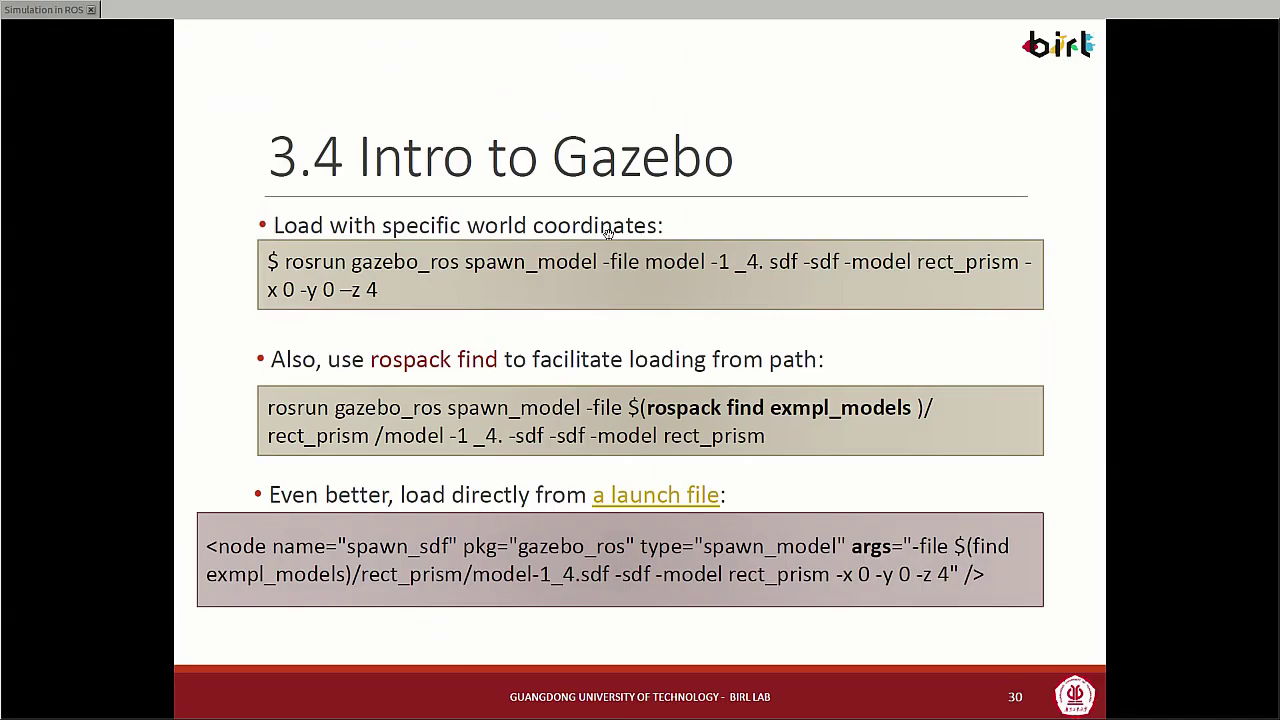
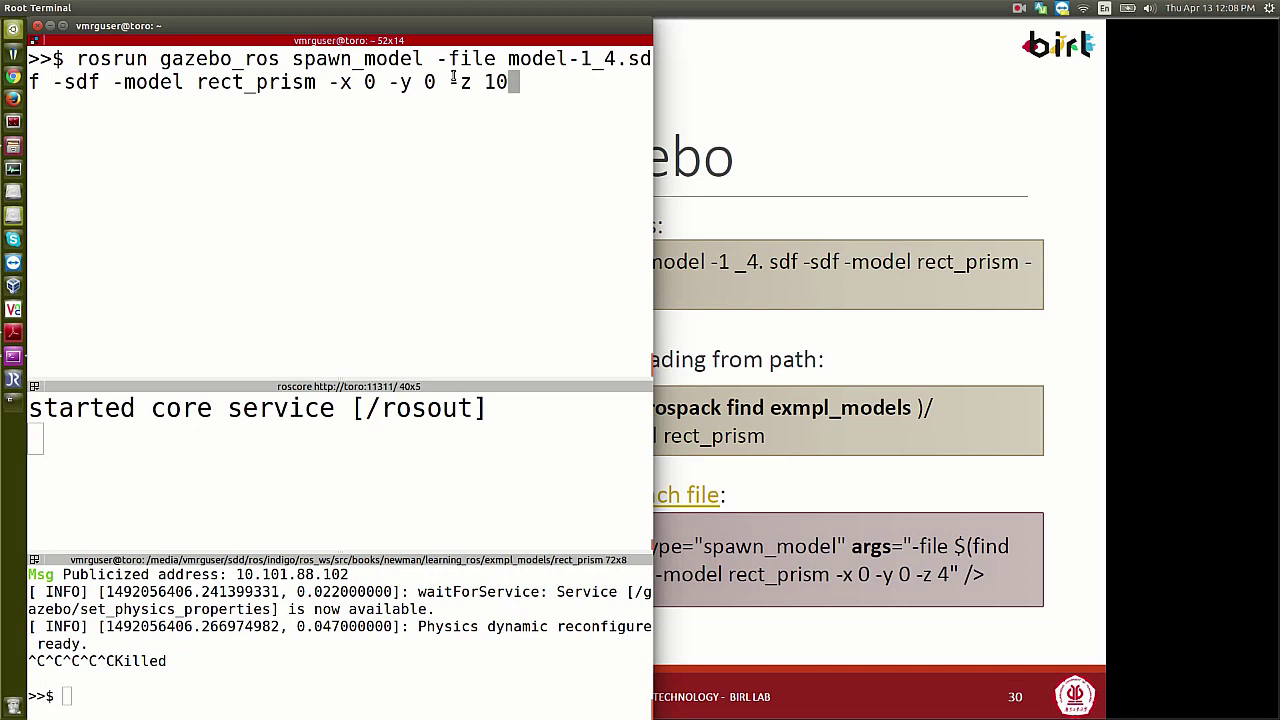
Step: Insert $(rospack find exmpl_models)/ in front of model-1_4.sdf in the recalled spawn_model command
key(Left)
key(Left)
key(Left)
key(Left)
key(Left)
key(Left)
key(Left)
key(Left)
key(Left)
key(Left)
key(Left)
key(Left)
key(Left)
key(Left)
key(Left)
key(Left)
key(Left)
key(Left)
key(Left)
key(Left)
key(Left)
key(Left)
key(Left)
key(Left)
key(Left)
key(Left)
key(Left)
key(Left)
key(Left)
key(Left)
key(Left)
key(Left)
key(Left)
key(Left)
key(Left)
key(Left)
key(Left)
key(Left)
key(Left)
key(Left)
key(Right)
key(Right)
key(Right)
key(Right)
key(Right)
key(Right)
key(Right)
key(Right)
key(Right)
key(Right)
key(Right)
key(Right)
key(Right)
key(Right)
key(Right)
key(Right)
key(Right)
key(Right)
key(Right)
key(Right)
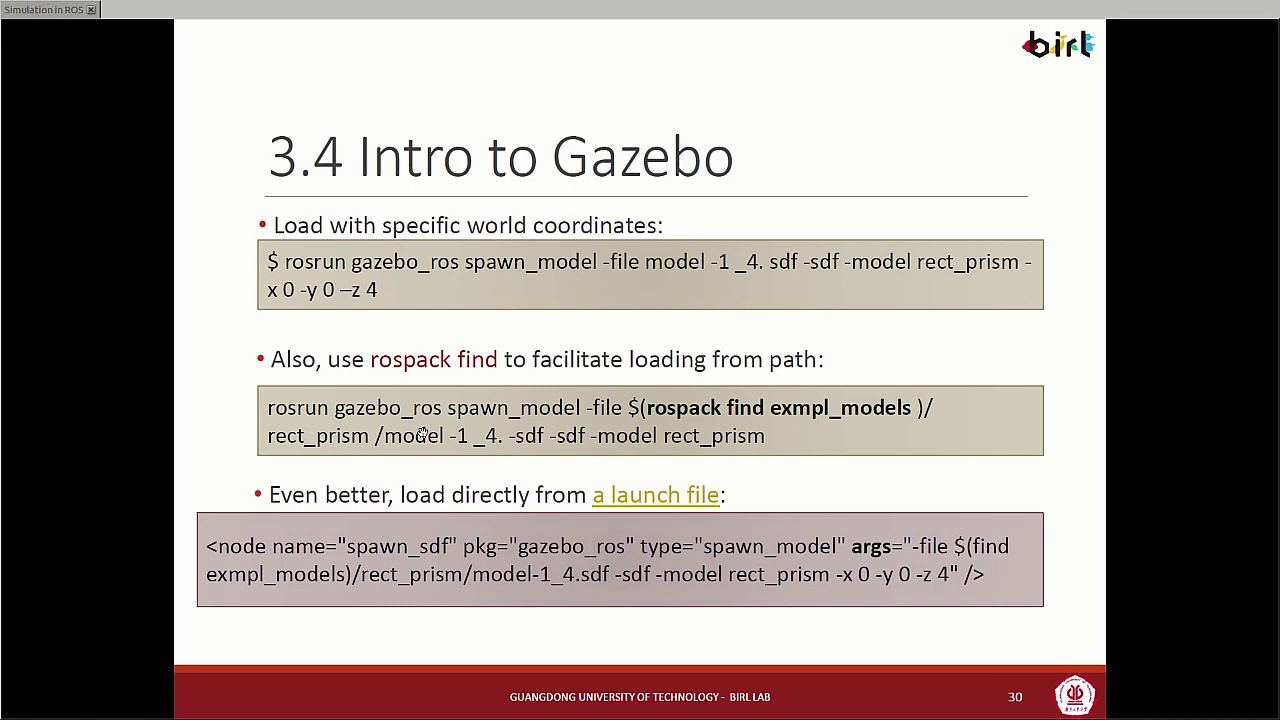
key(alt+Tab)
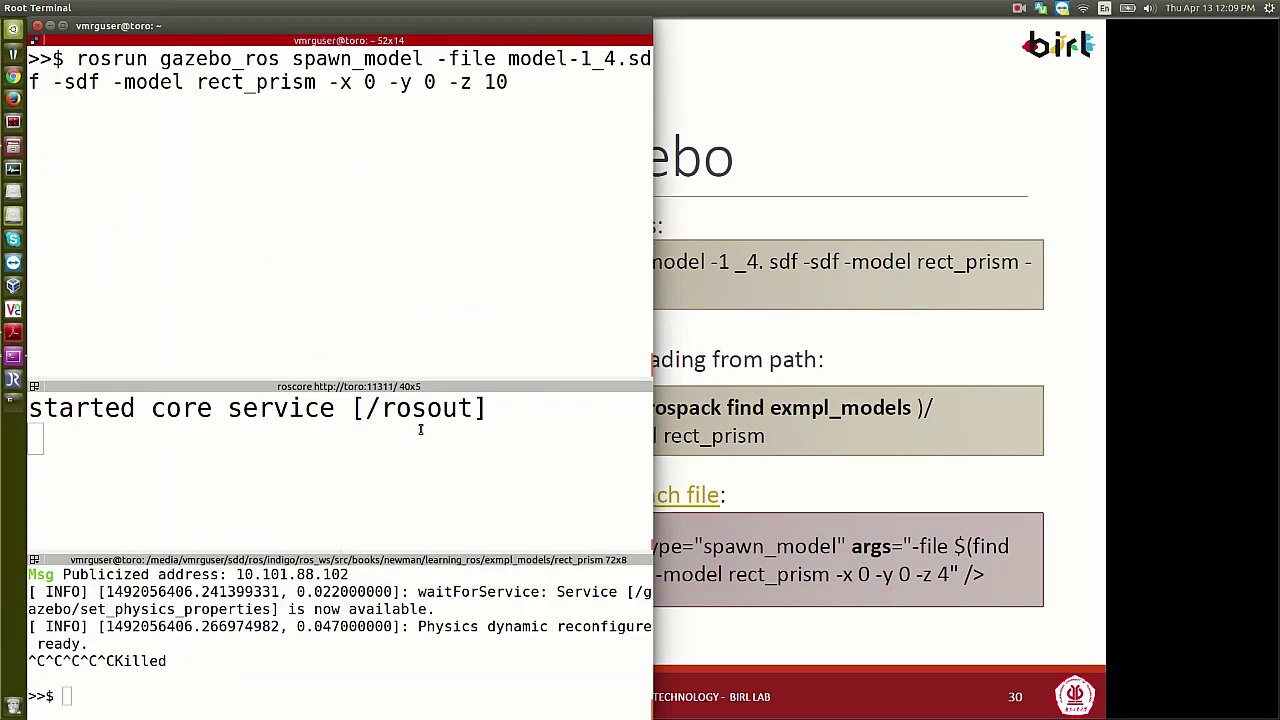
text($)
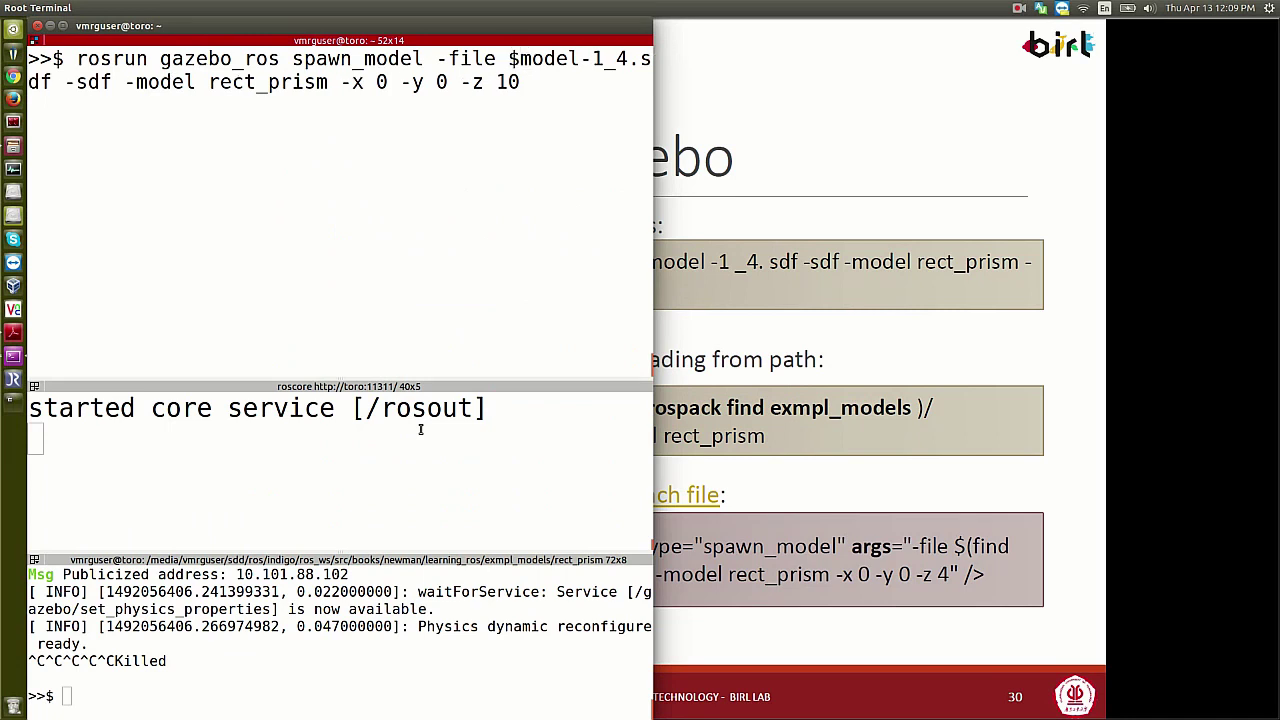
text(())
key(Left)
text(rospack find )
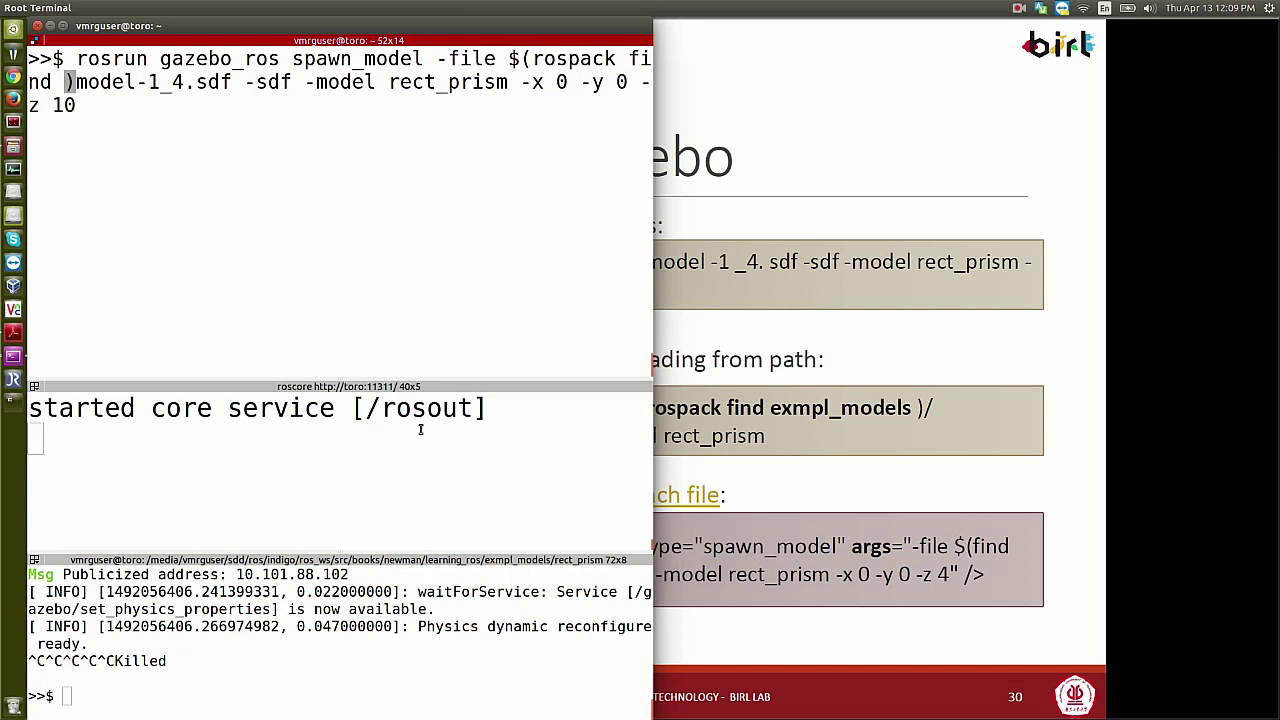
text(ex)
key(alt+Tab)
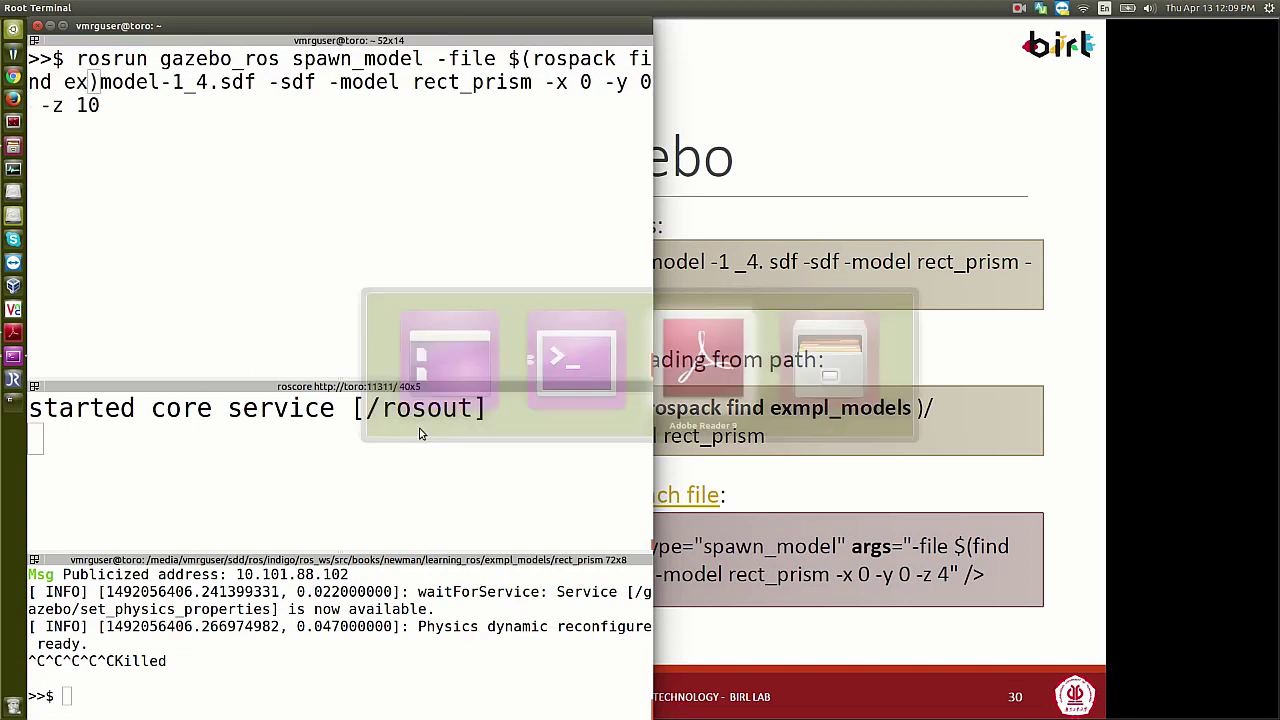
key(alt+Tab)
text(mpl_mo)
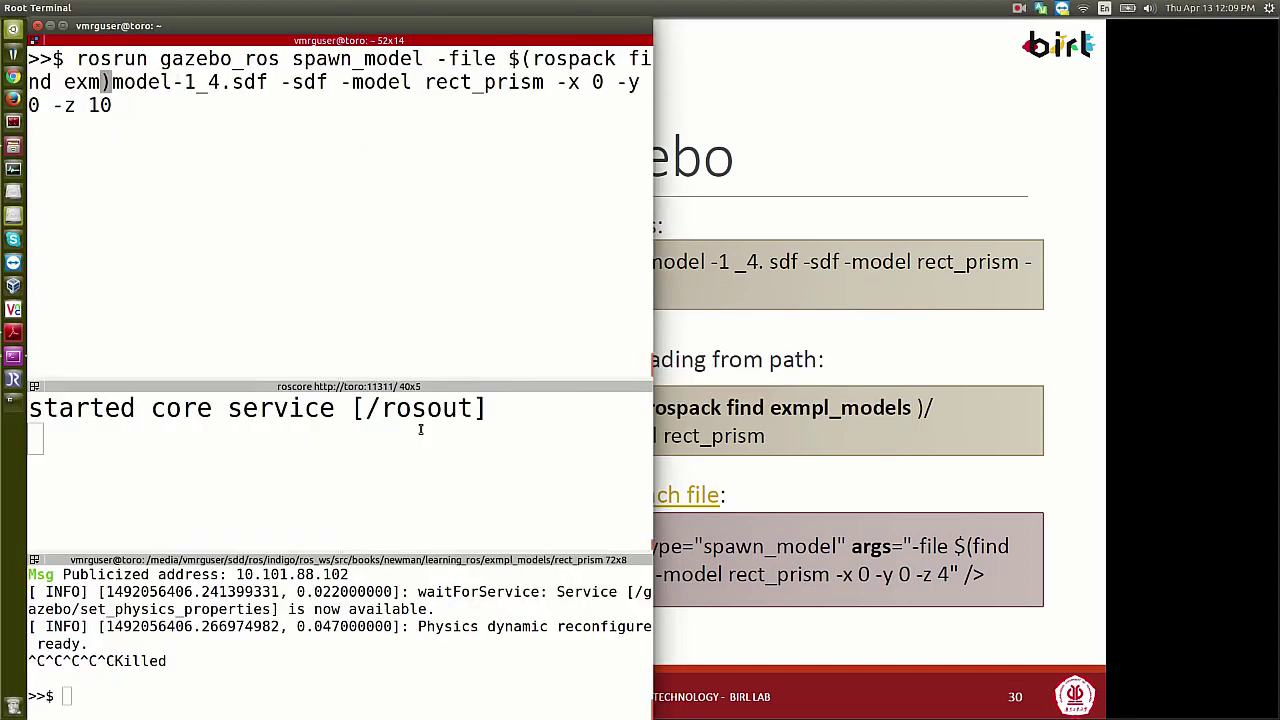
text(dels)
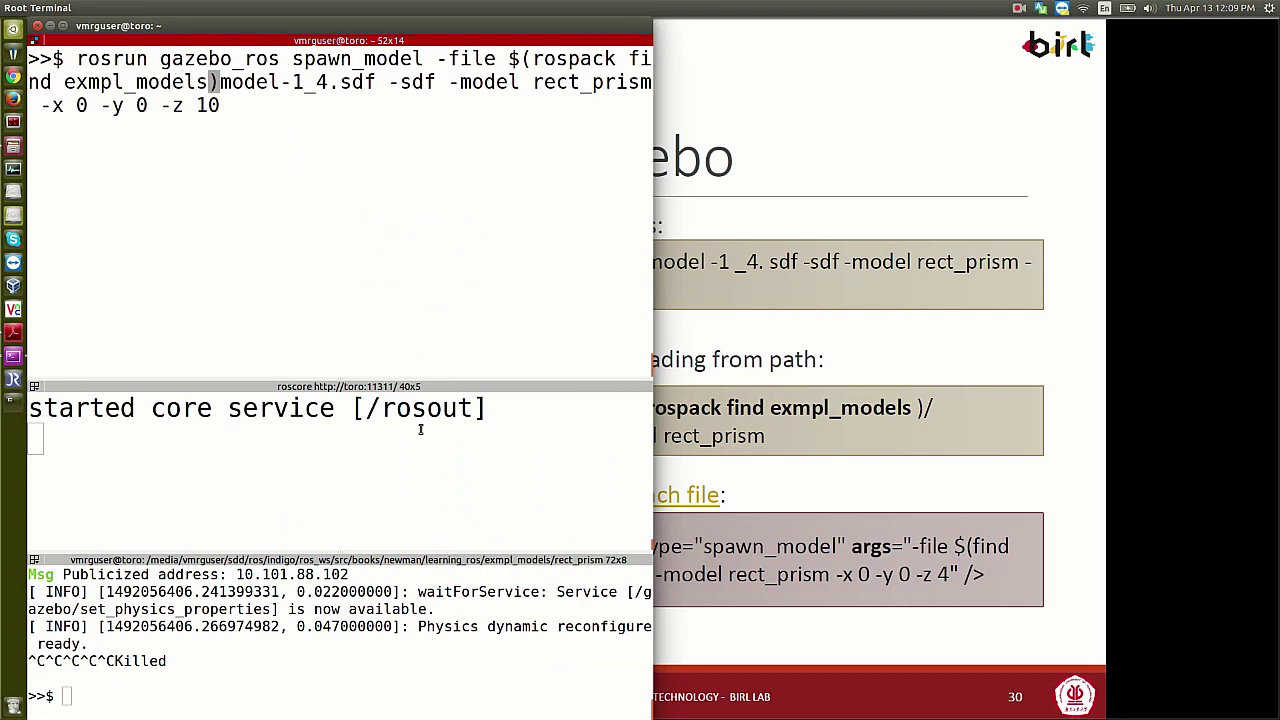
key(Right)
text(/)
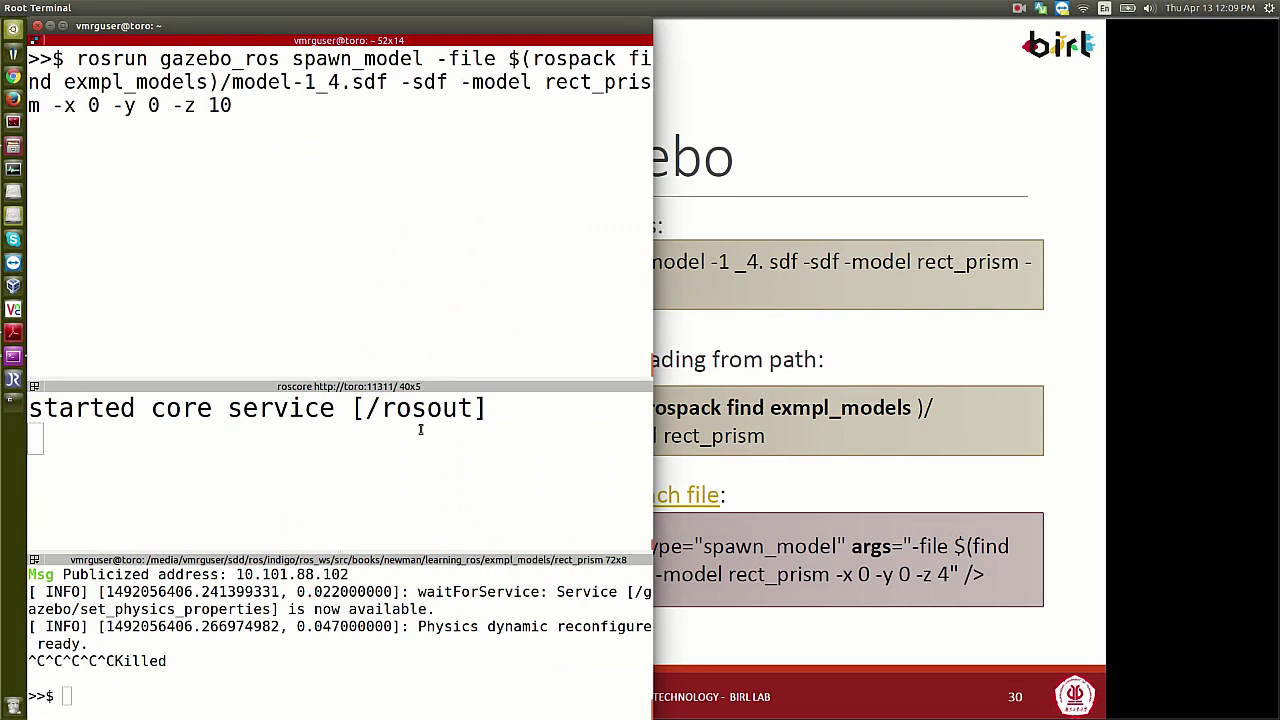
Step: Add the rect_prism/ folder to the model file path in the spawn_model command, checking it against the slide
key(alt+Tab)
key(alt+Tab)
text(rect_r)
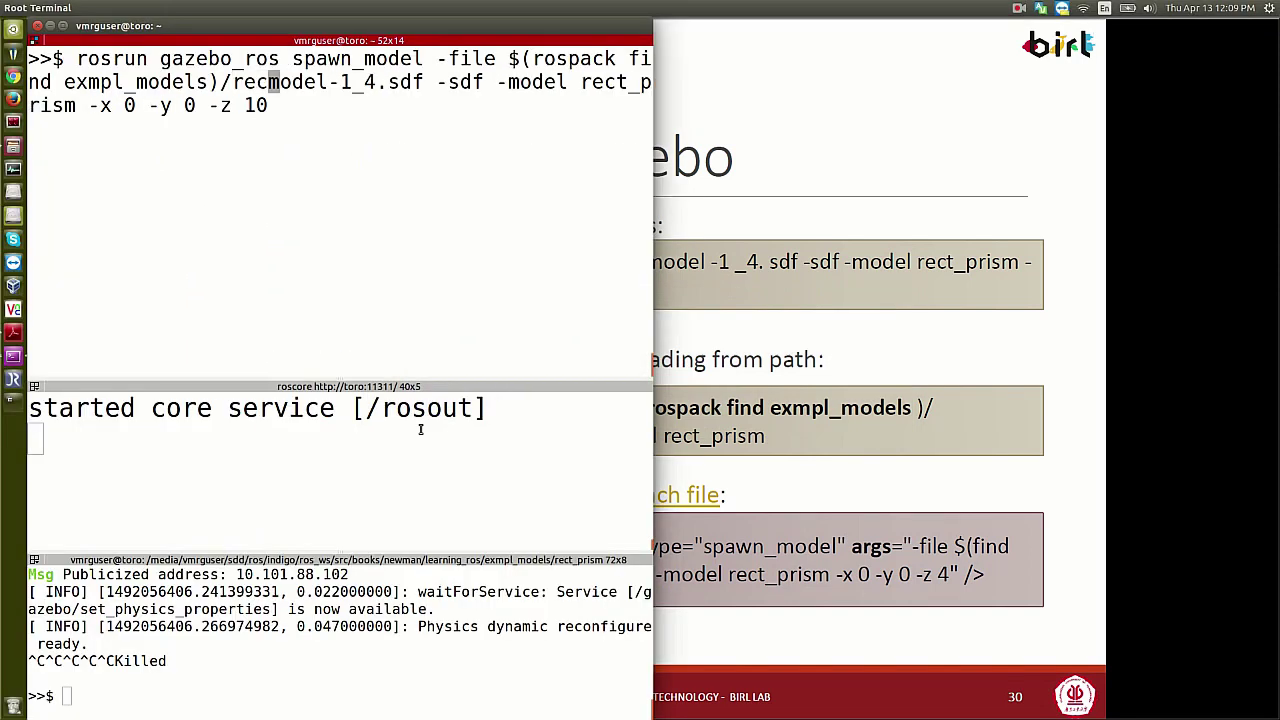
key(BackSpace)
text(prism)
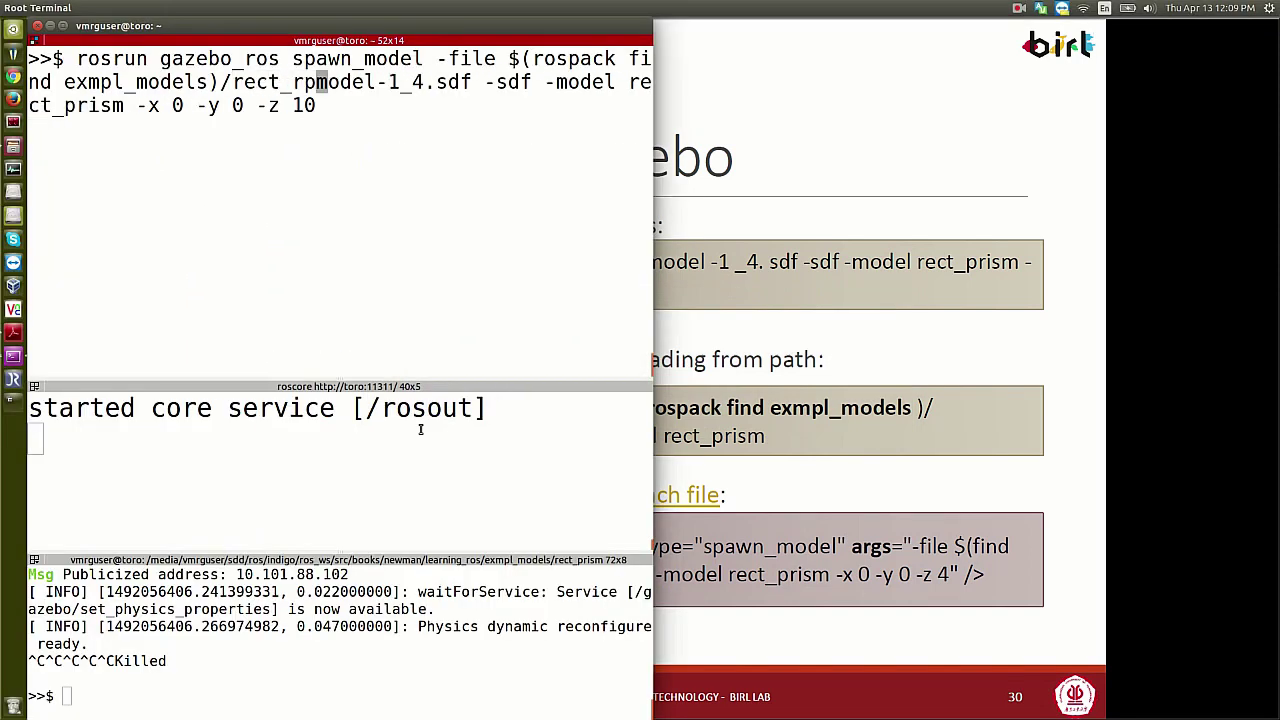
text(/)
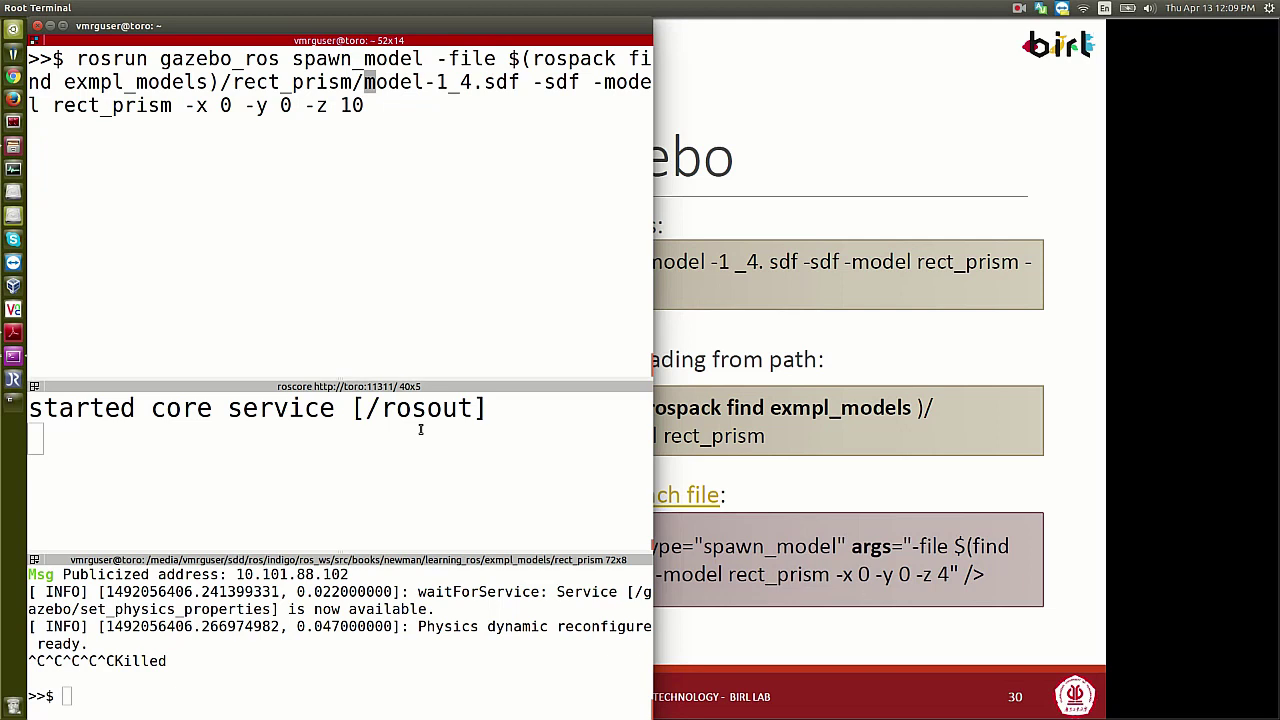
Step: Relaunch Gazebo with rosrun gazebo_ros gazebo and run the rospack-based spawn_model command to spawn the prism
click(188, 650)
key(Up)
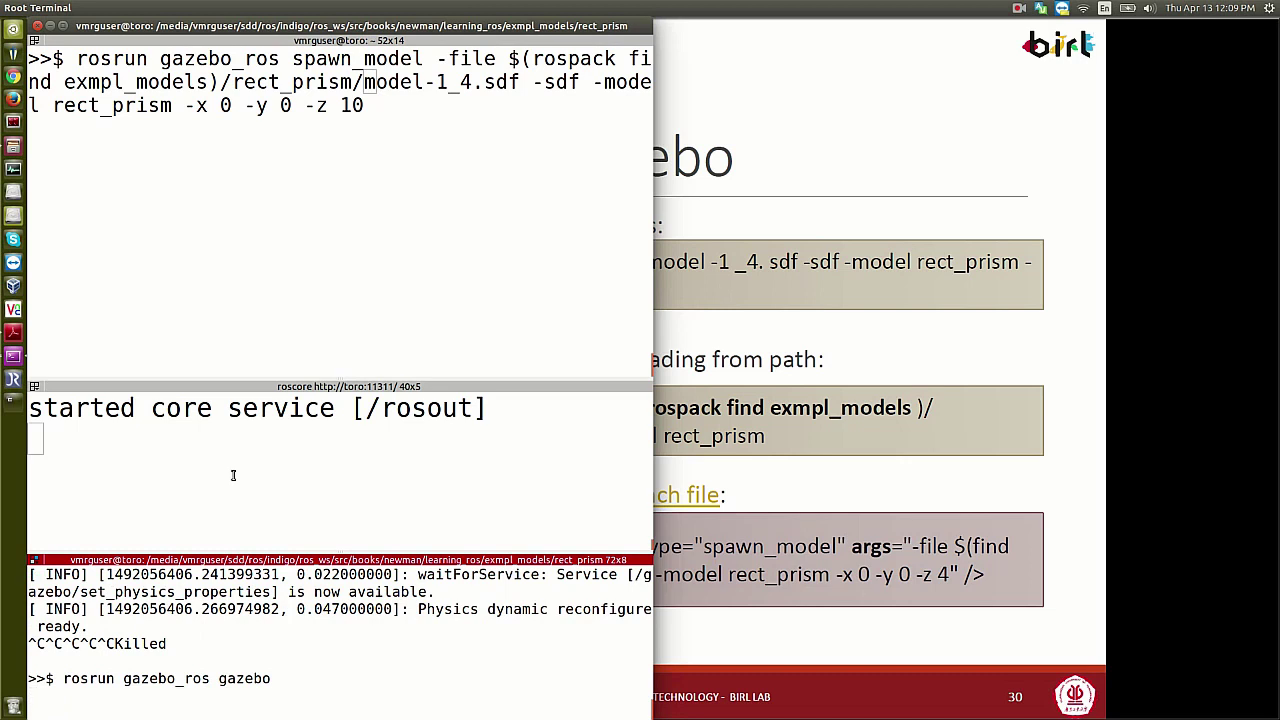
key(Return)
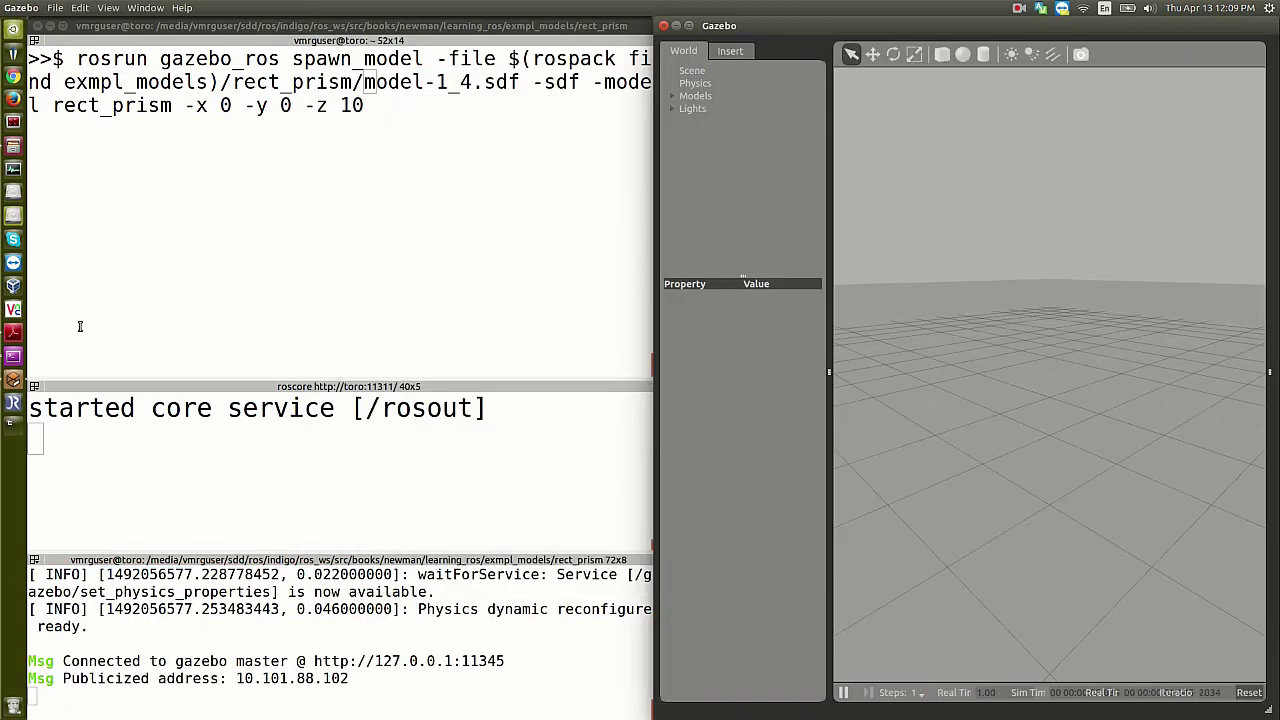
click(78, 277)
key(Return)
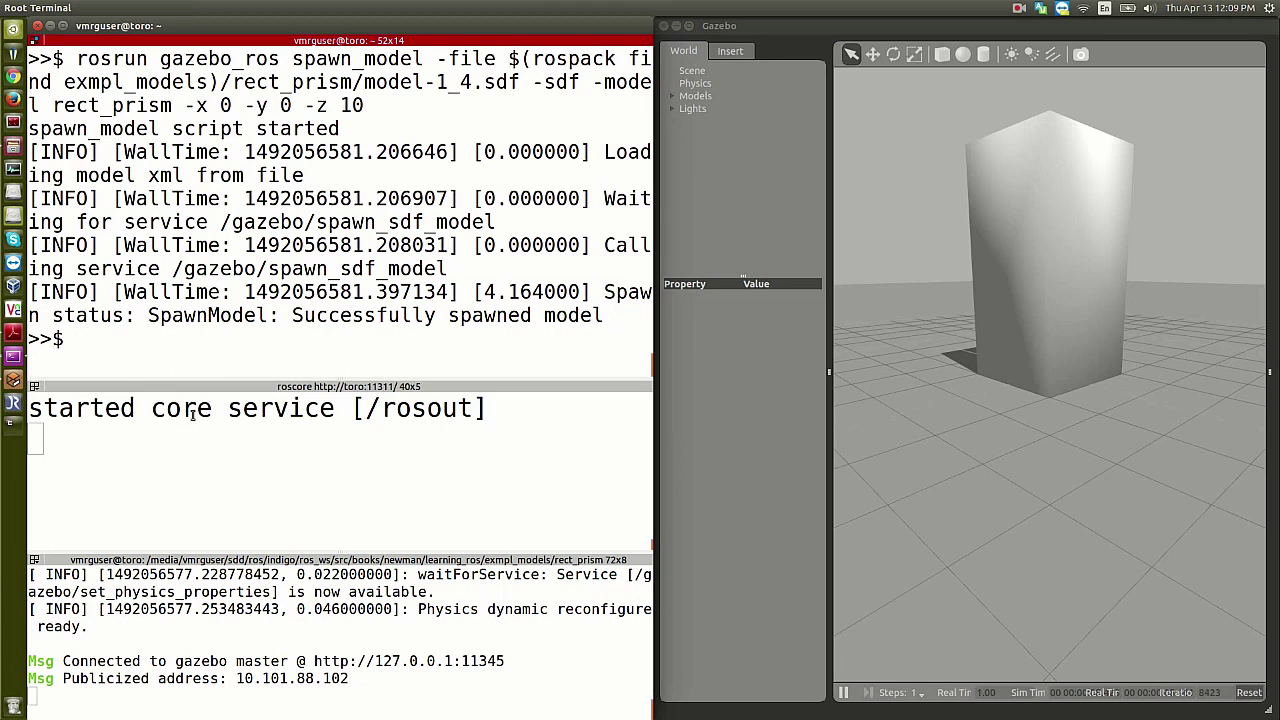
Step: Check the launch file slide, clear the spawn pane, change to exmpl_models/rect_prism with roscd and list its files
key(alt+Tab)
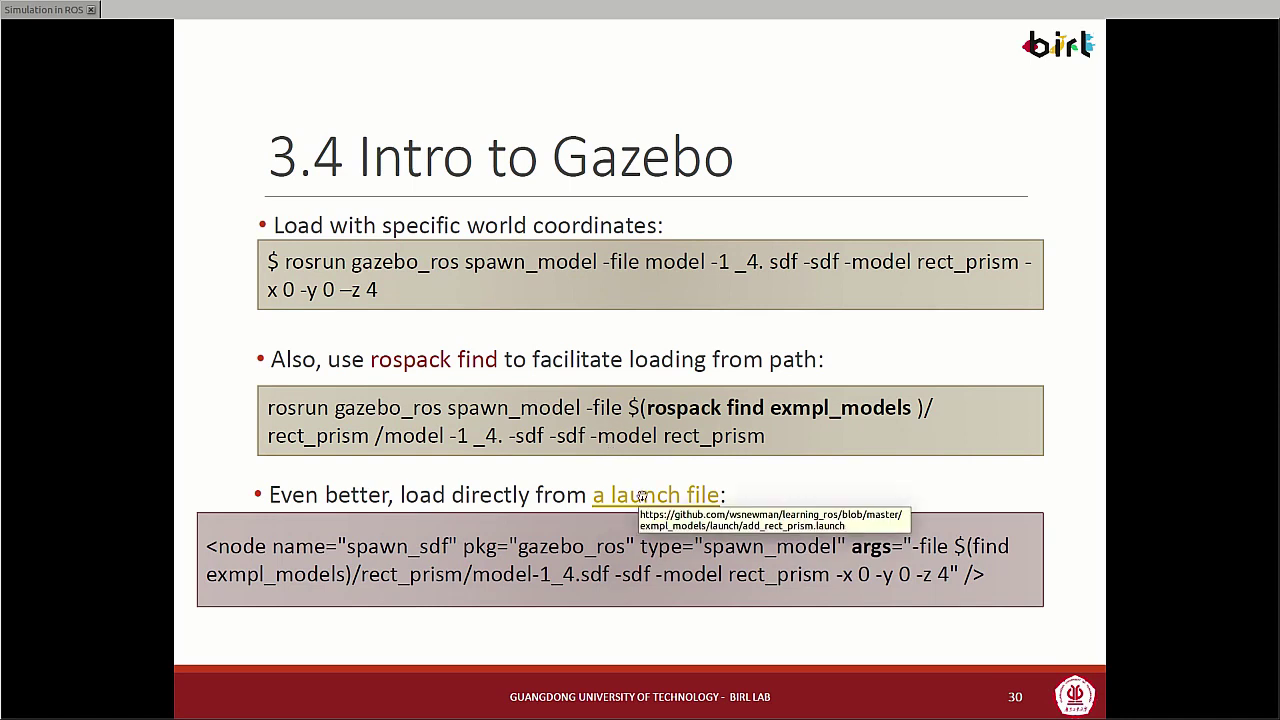
key(alt+Tab)
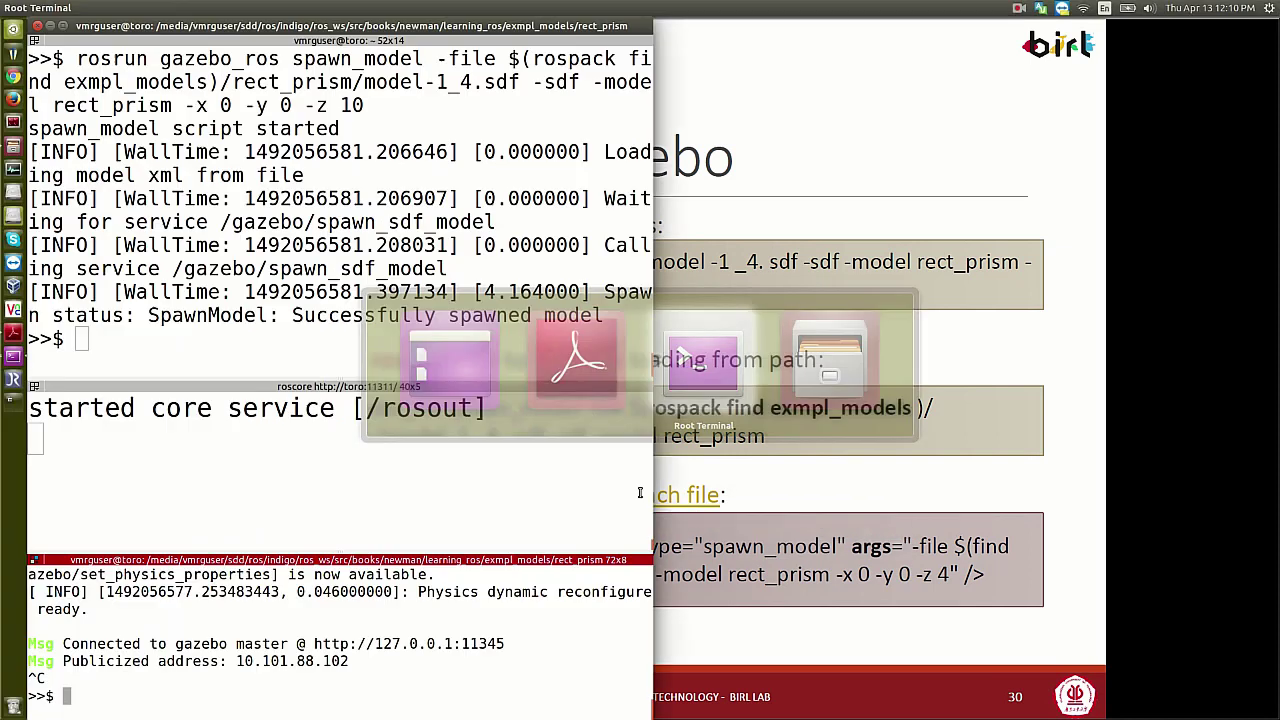
click(305, 308)
key(ctrl+l)
text(roscd exm)
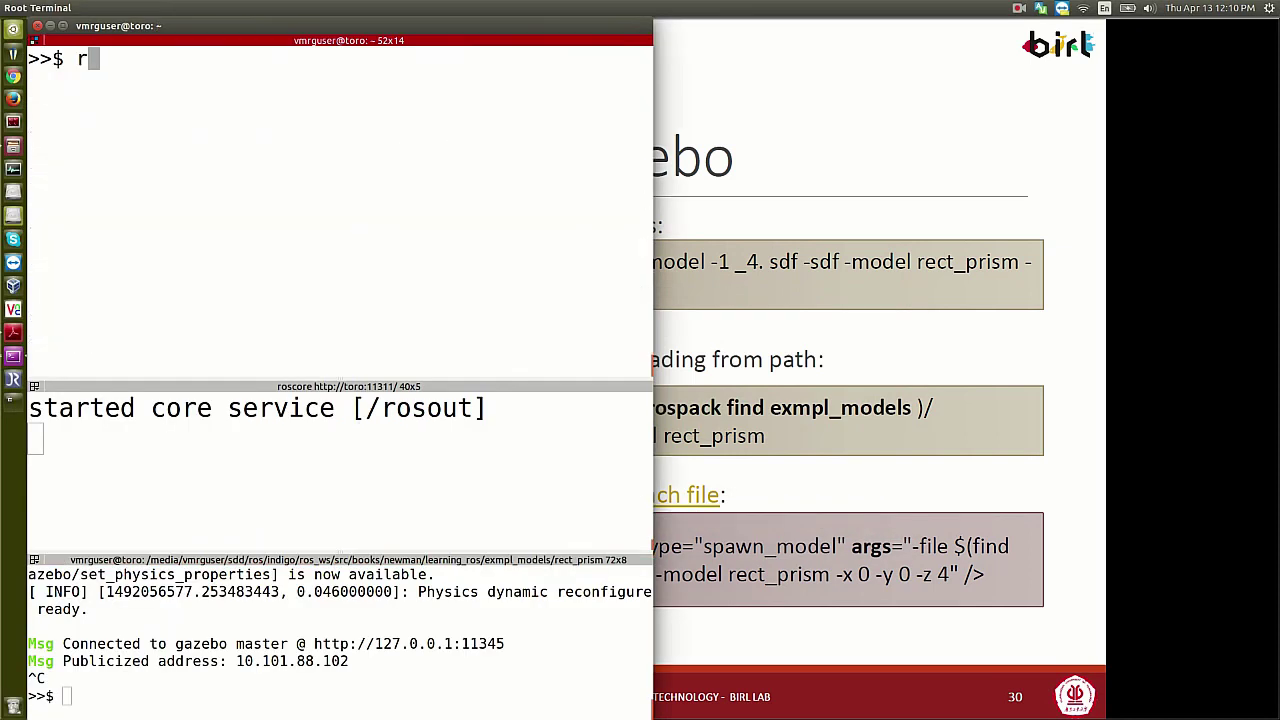
key(Tab)
text(re)
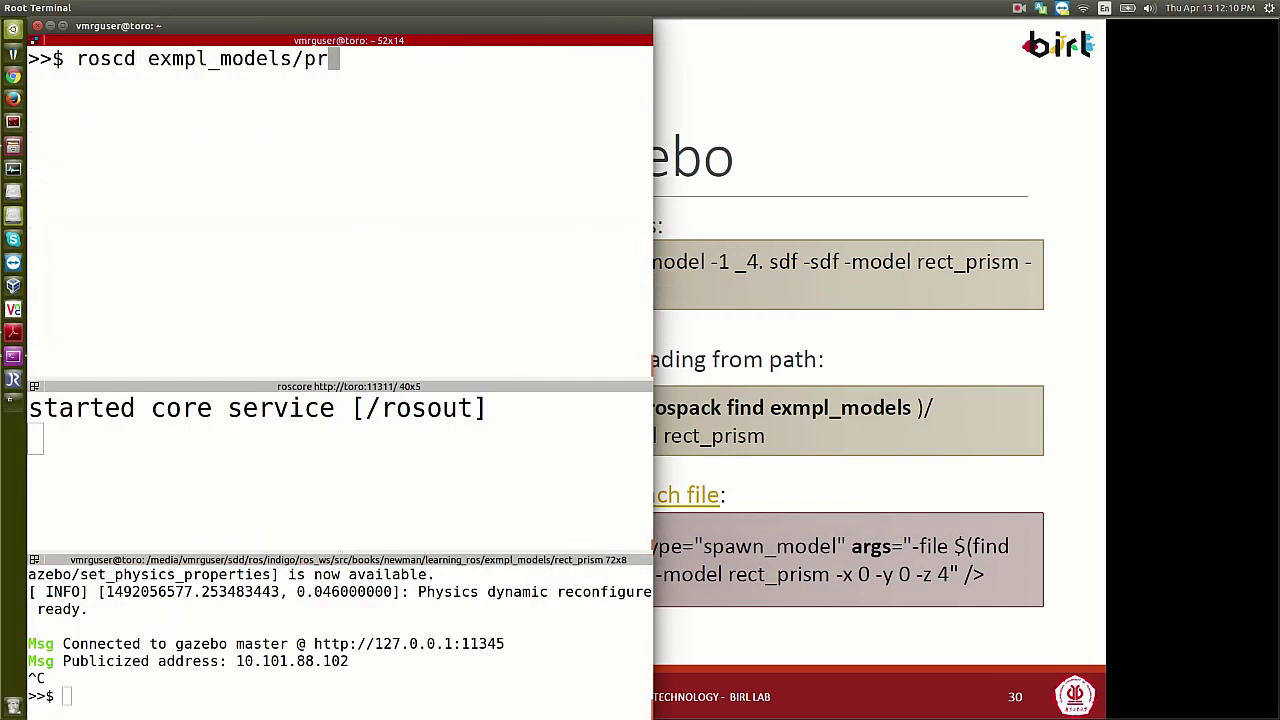
key(Tab)
text(lo)
key(BackSpace)
key(BackSpace)
key(Return)
text(l)
key(Return)
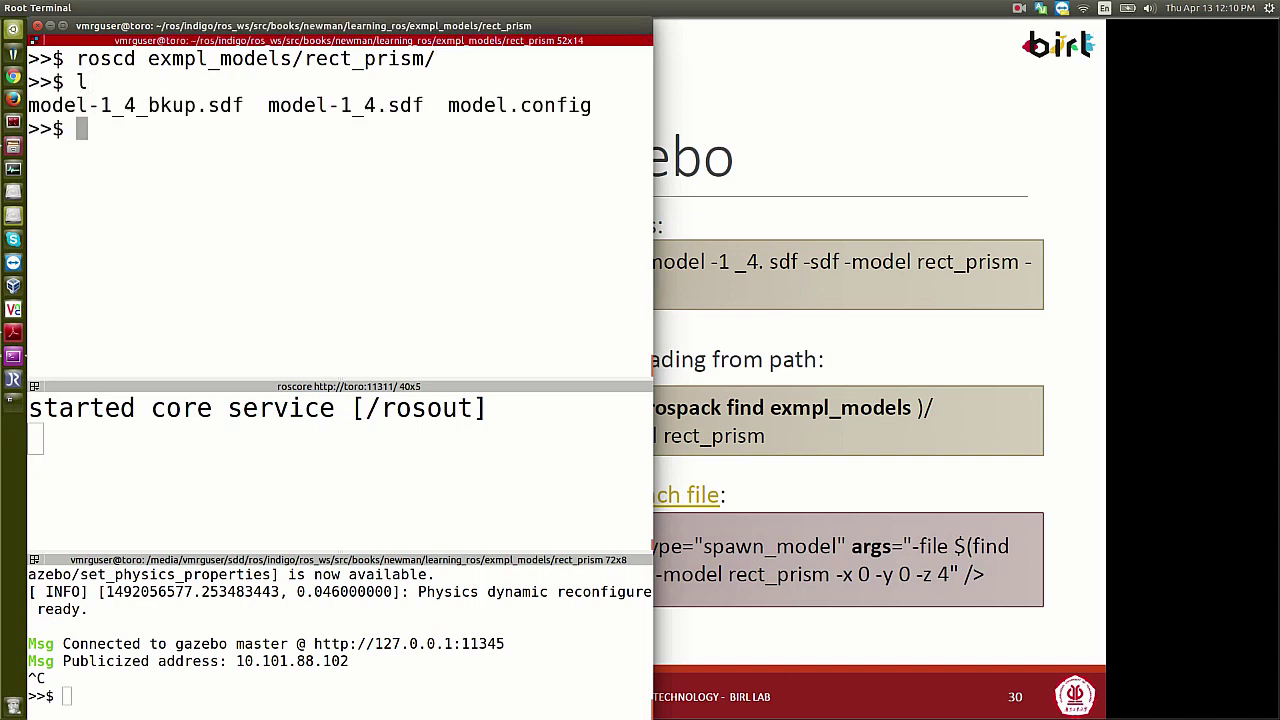
Step: Change from rect_prism up to the exmpl_models package, enter its launch folder and list the files
text(cd ..)
key(Return)
text(l)
key(Return)
text(cd la)
key(Tab)
key(Return)
text(l)
key(Return)
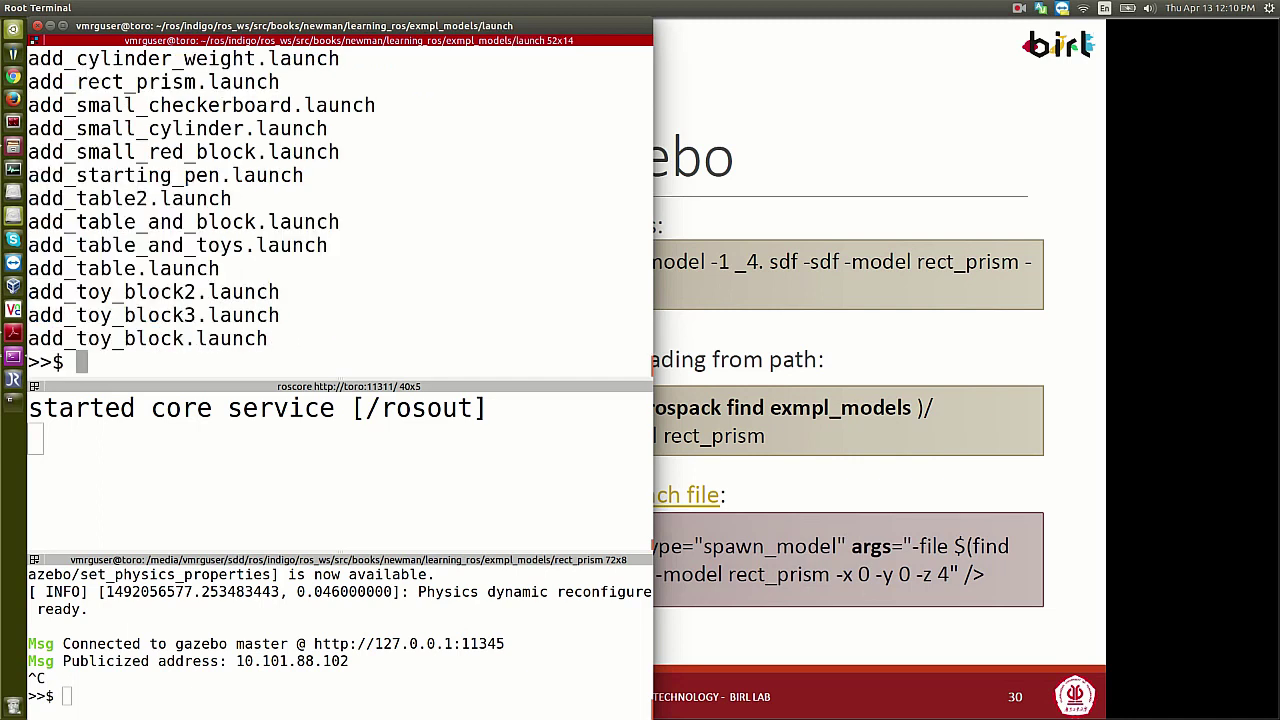
Step: Look through the launch files, compare with the slide, and open add_rect_prism.launch with emacsn in a maximized terminal window
scroll(239, 318, up, 5)
scroll(239, 318, down, 5)
scroll(239, 318, up, 5)
scroll(239, 318, down, 5)
key(alt+Tab)
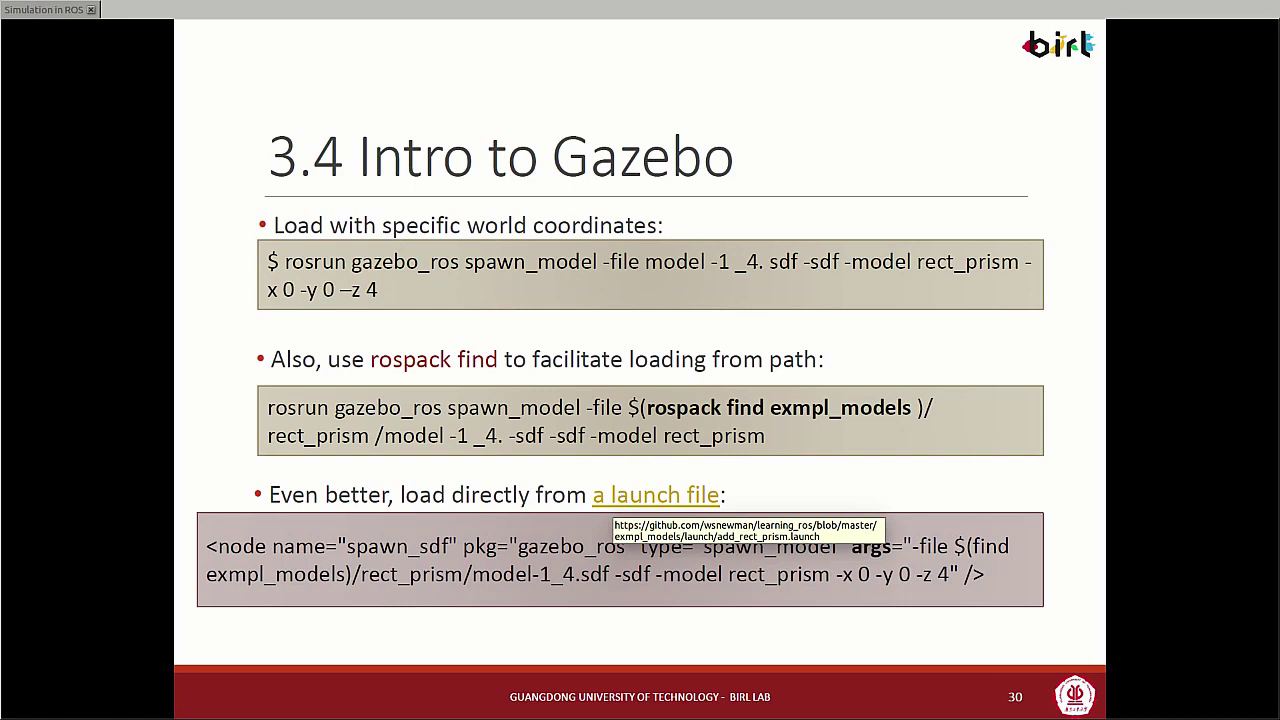
key(alt+Tab)
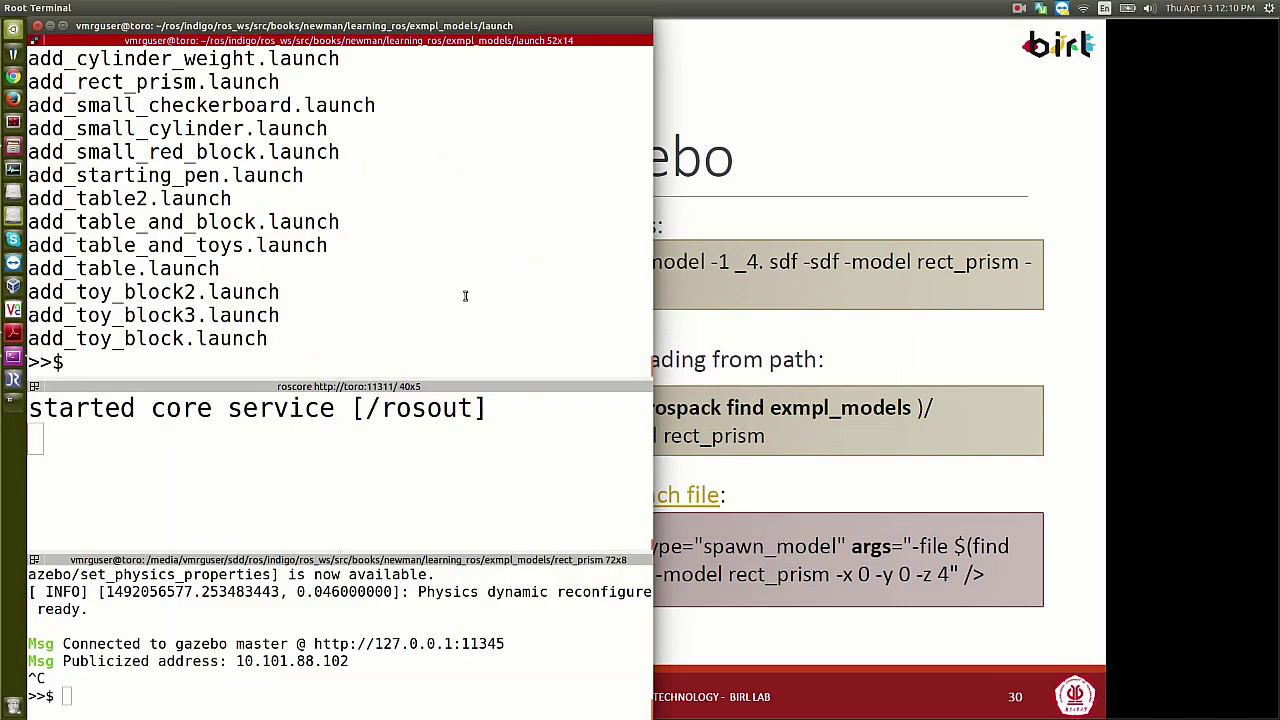
double_click(176, 80)
text(emacsn add_rect_prism.launch)
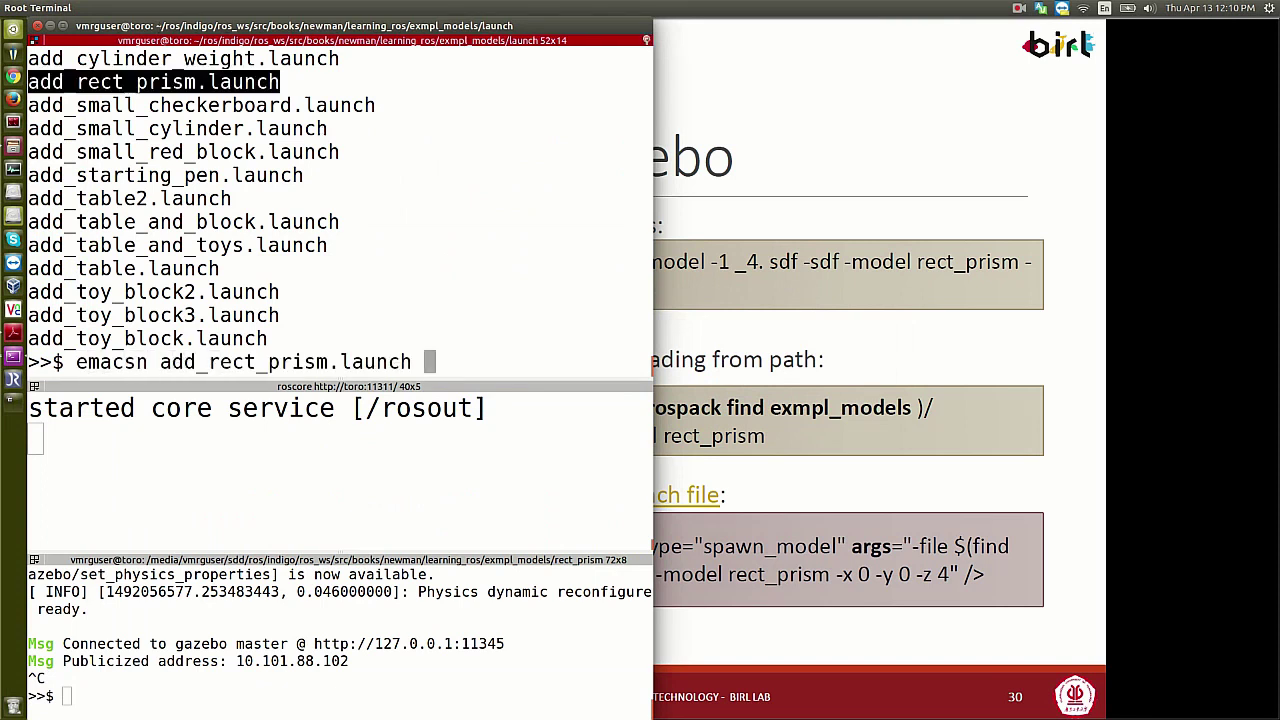
key(Return)
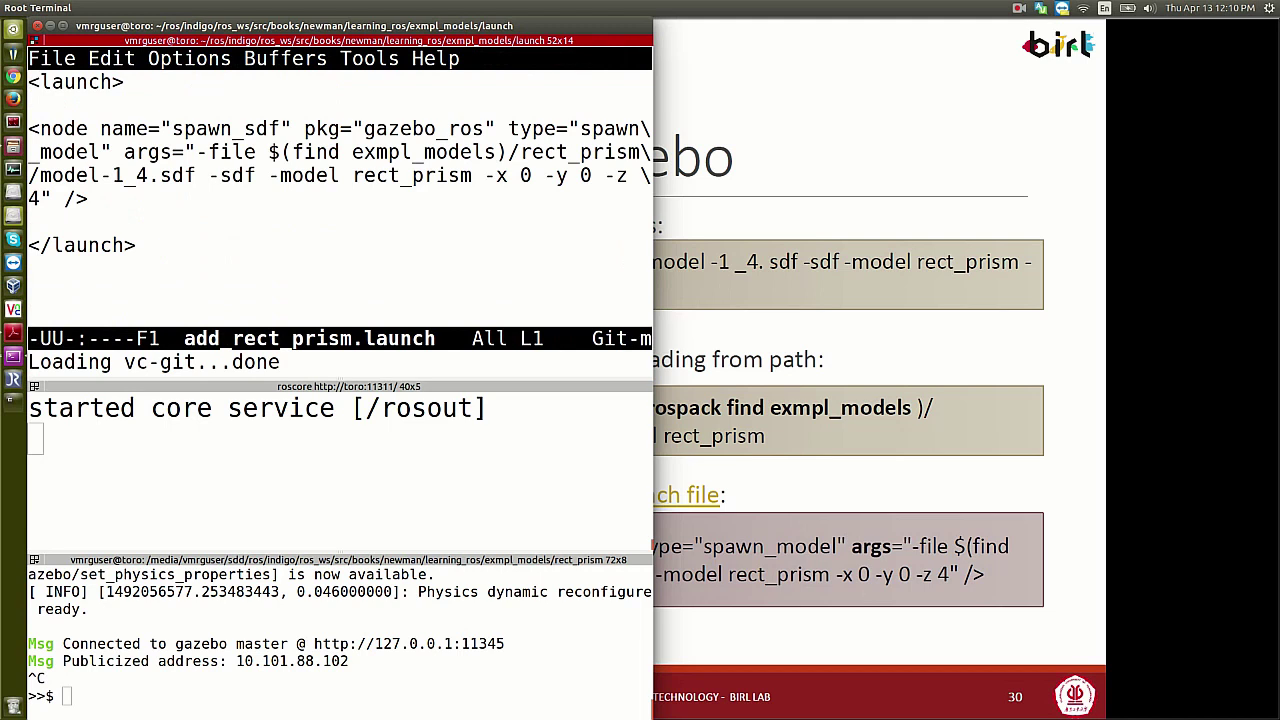
double_click(250, 27)
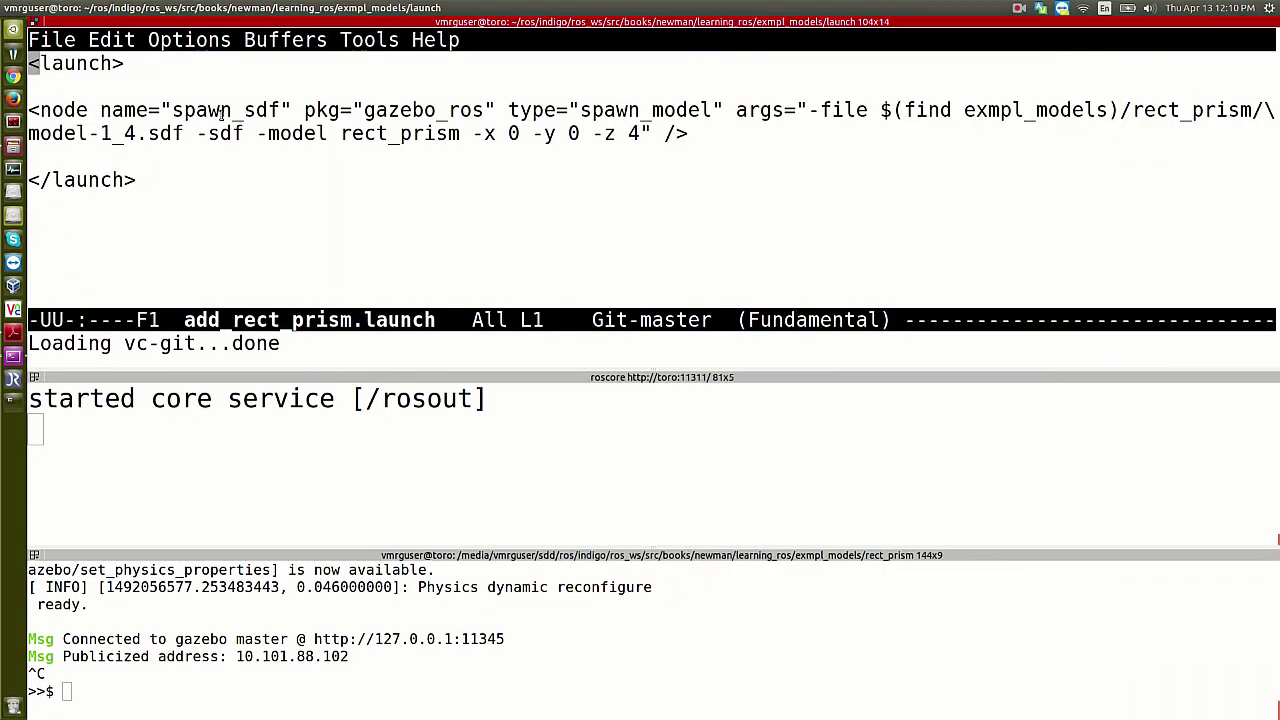
Step: Examine the name, pkg, type and args attributes of the spawn node in add_rect_prism.launch
double_click(115, 110)
drag(162, 110, 275, 110)
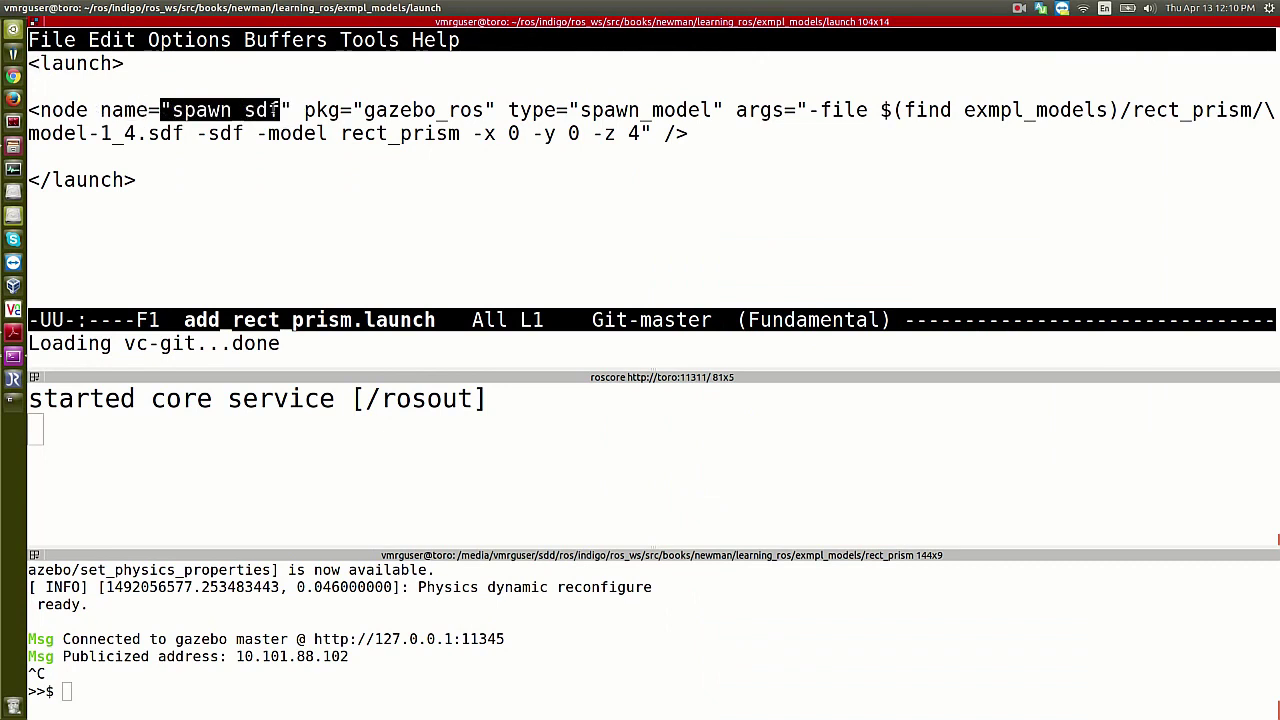
double_click(366, 110)
double_click(603, 110)
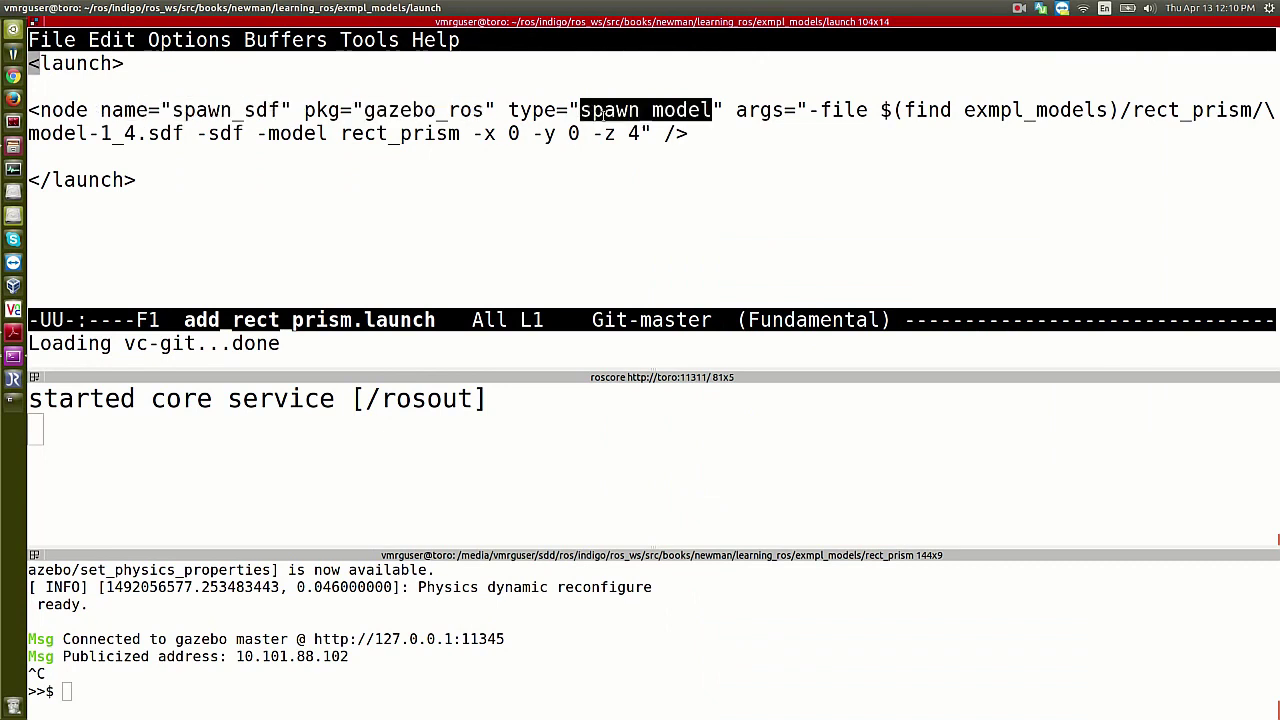
double_click(740, 112)
click(740, 112)
drag(740, 112, 655, 127)
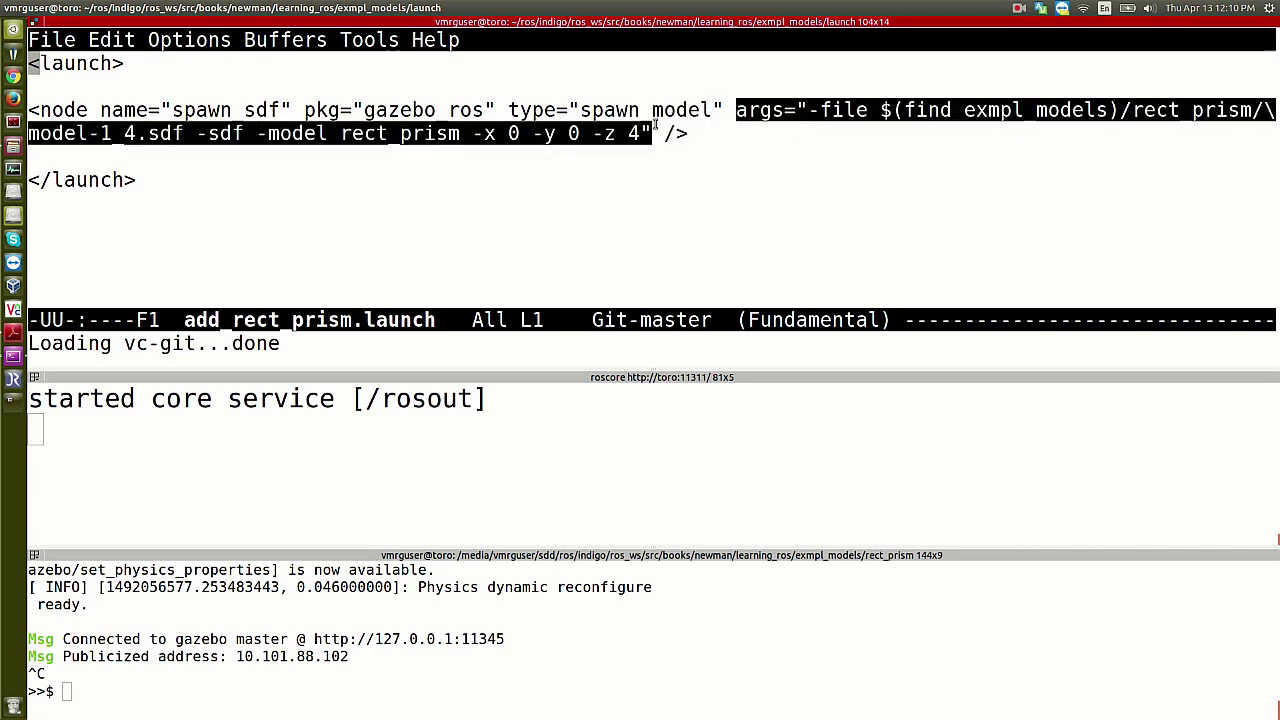
Step: Examine the individual args: the -file path with $(find exmpl_models), -sdf, -model rect_prism and the x, y, z coordinates
click(759, 124)
drag(737, 112, 869, 112)
click(801, 110)
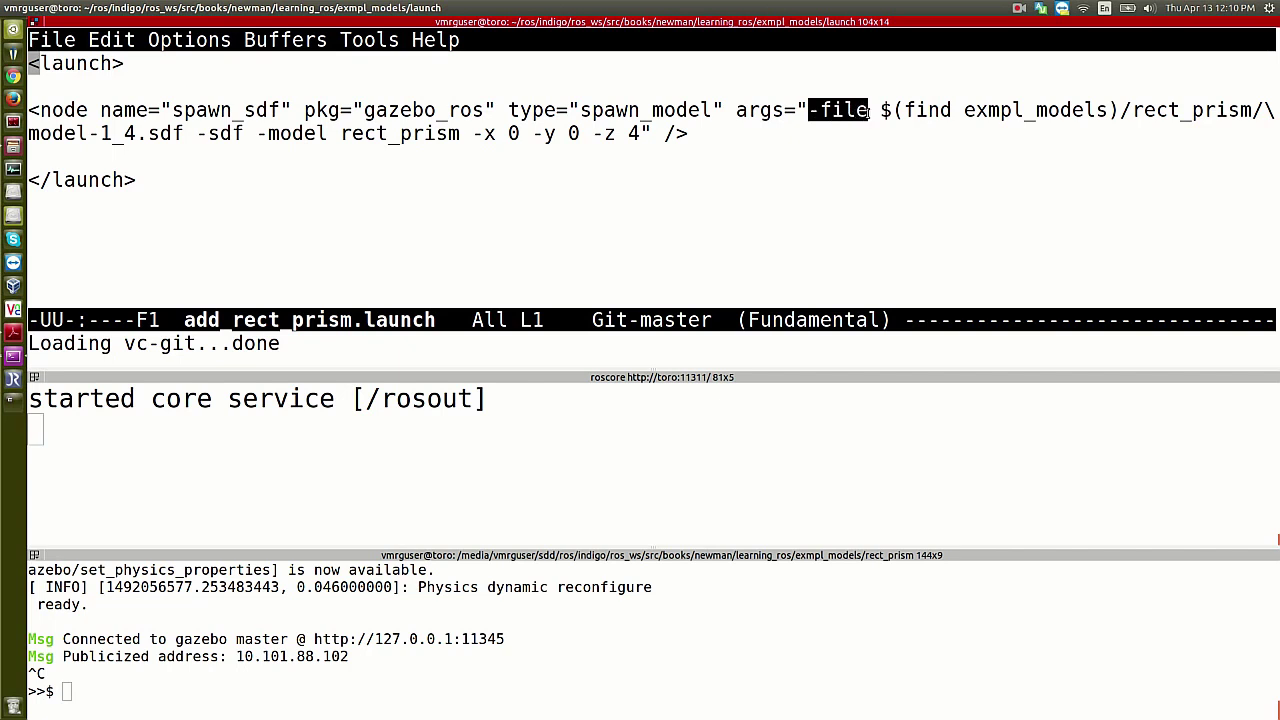
drag(883, 110, 1120, 110)
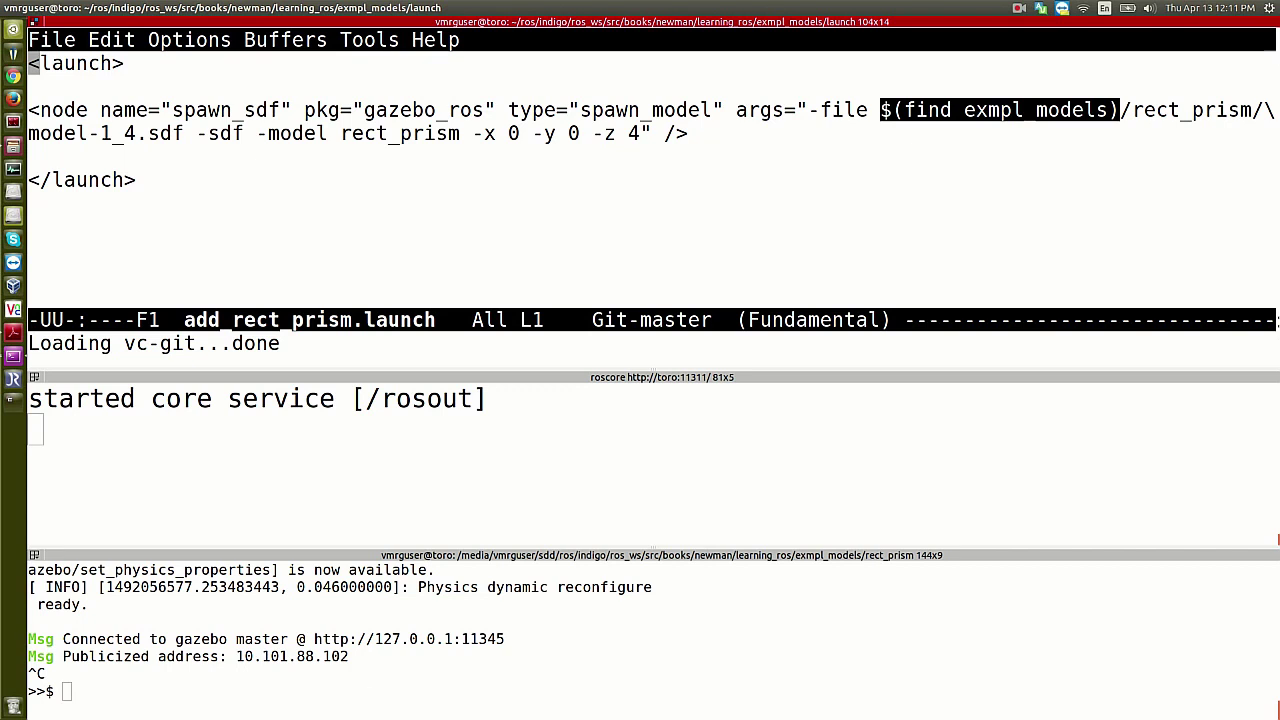
drag(1121, 110, 1264, 110)
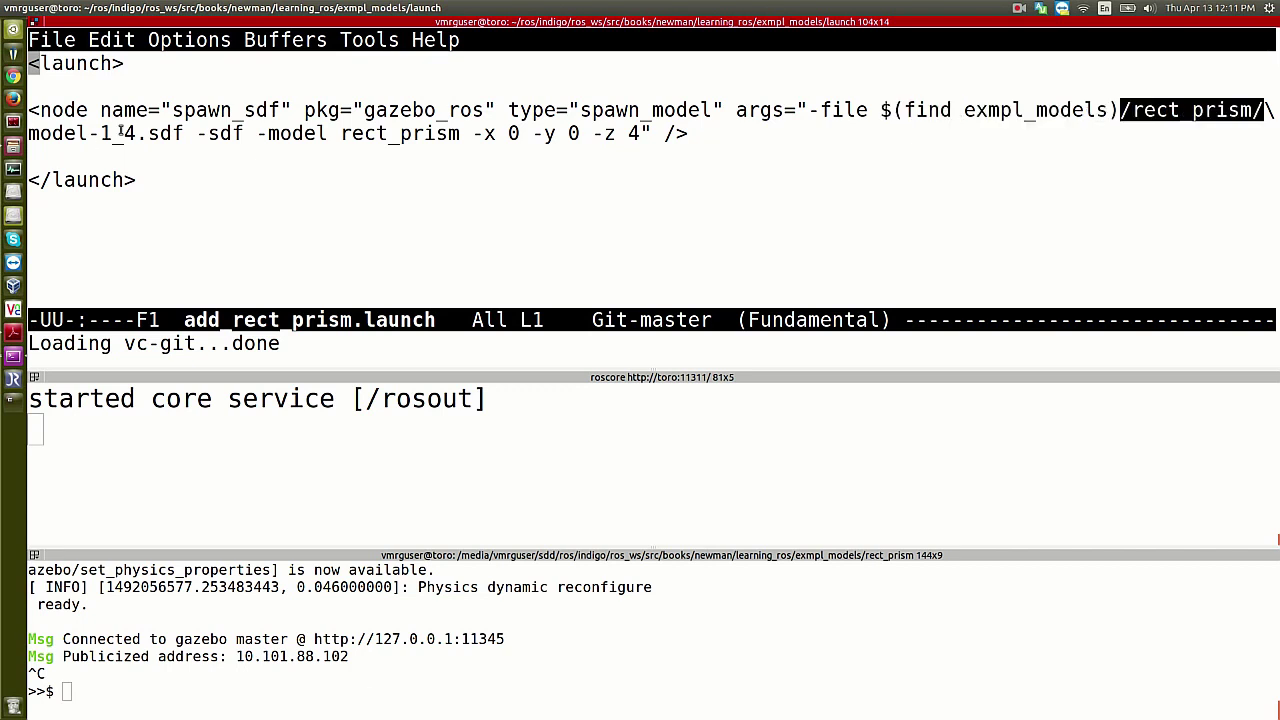
click(64, 134)
triple_click(70, 136)
double_click(166, 134)
double_click(210, 133)
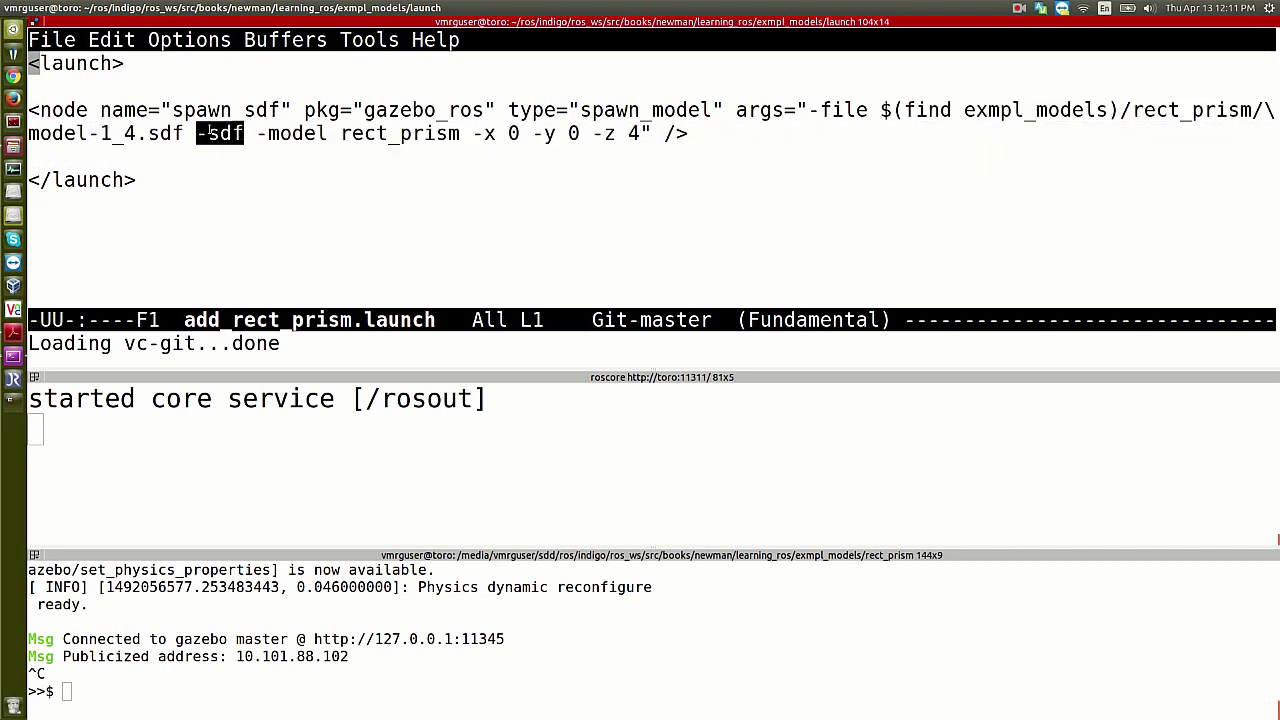
double_click(292, 134)
double_click(394, 136)
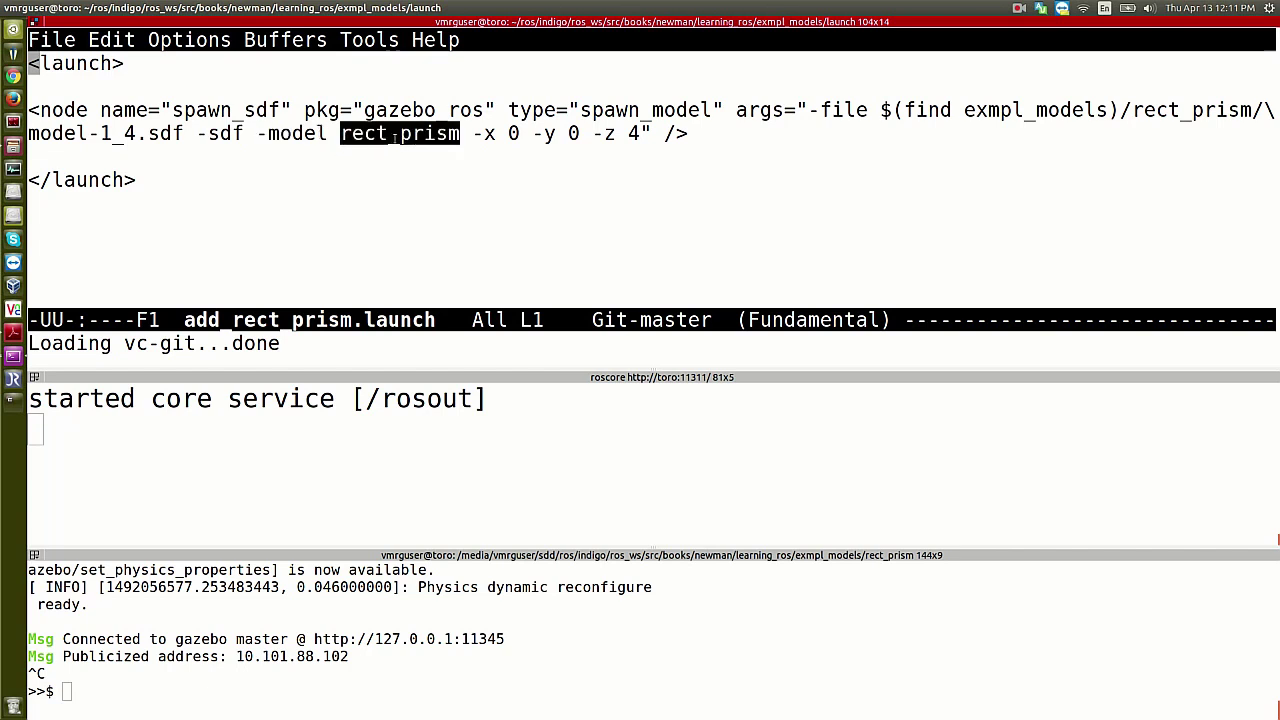
drag(484, 134, 704, 132)
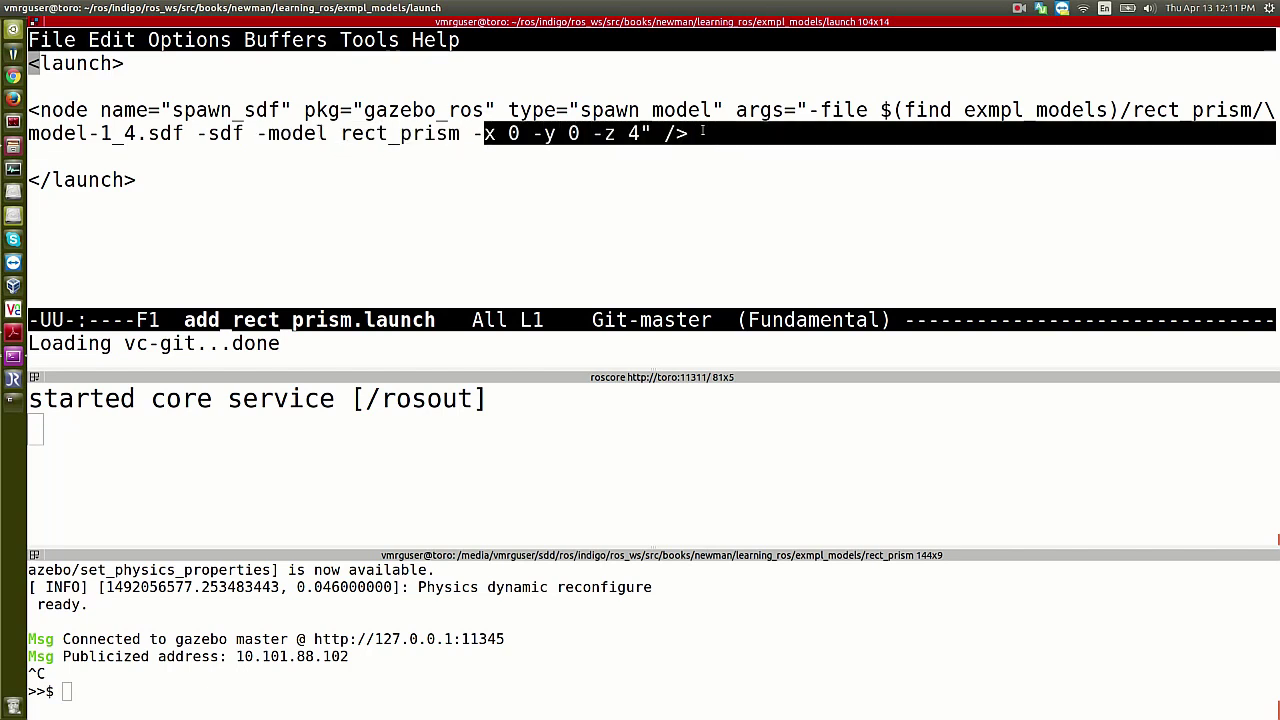
click(394, 180)
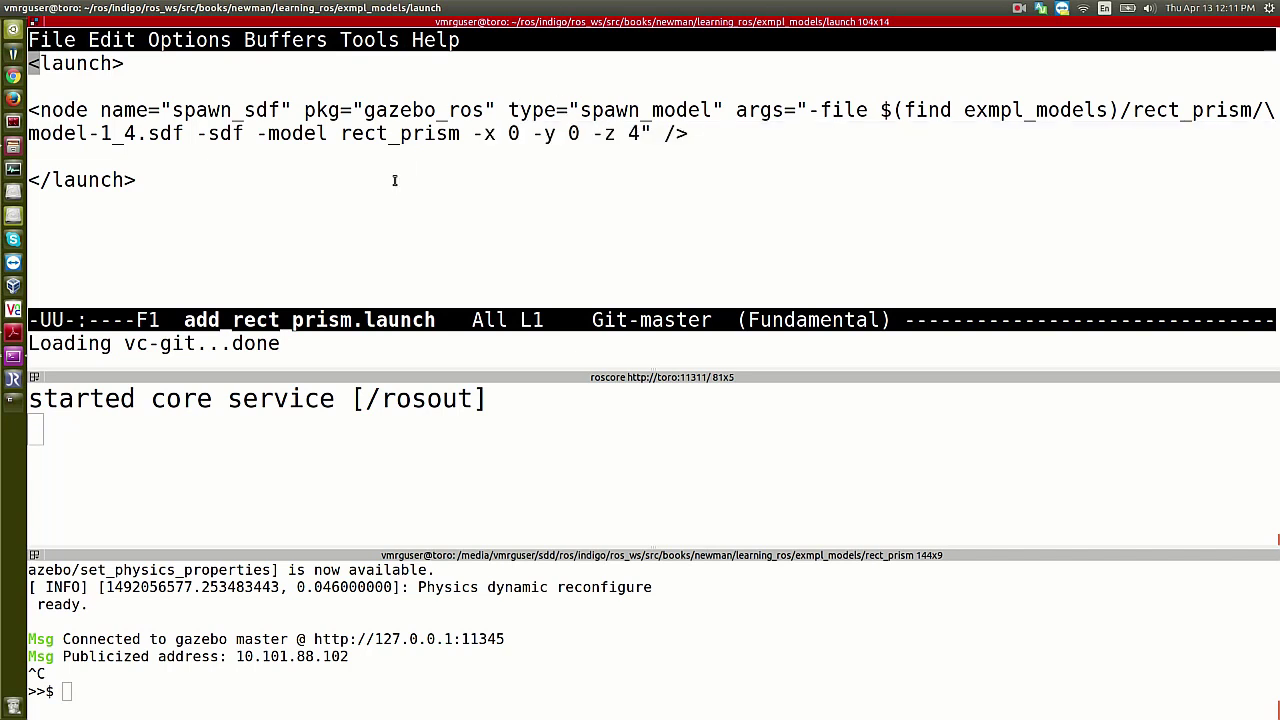
Step: Quit the editor showing add_rect_prism.launch and clear the maximized terminal
key(ctrl+x)
key(ctrl+c)
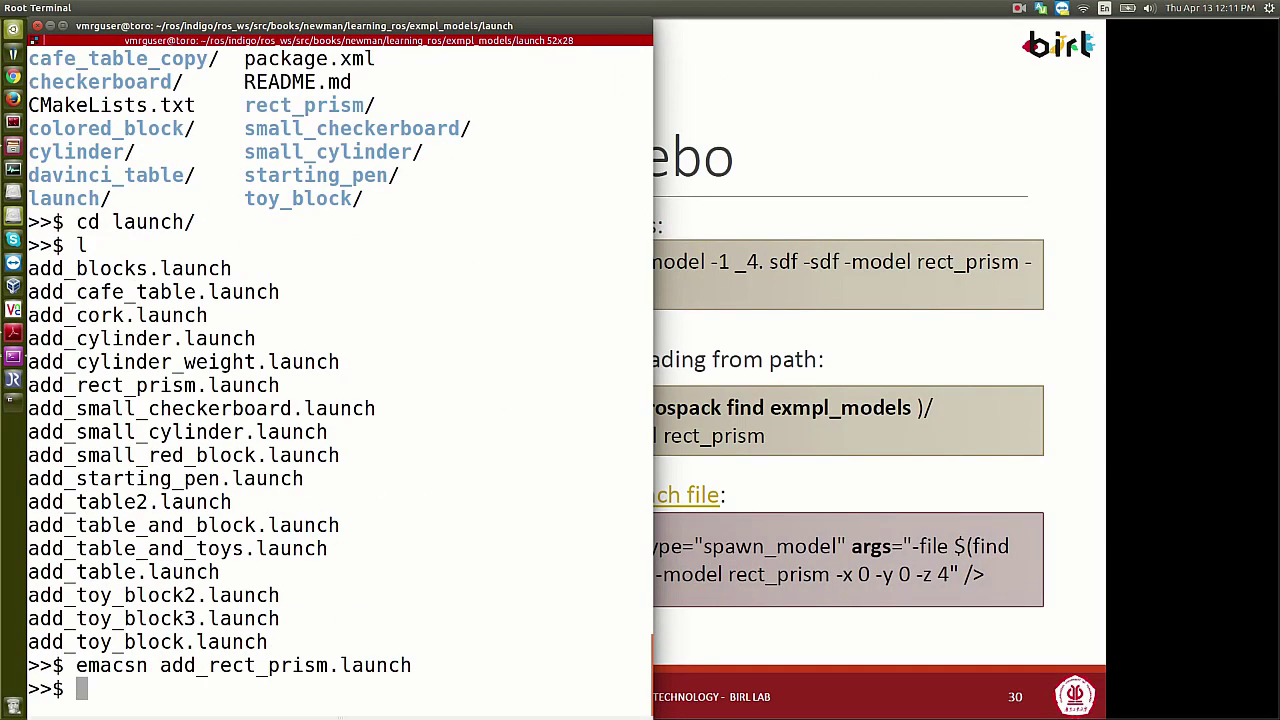
double_click(280, 26)
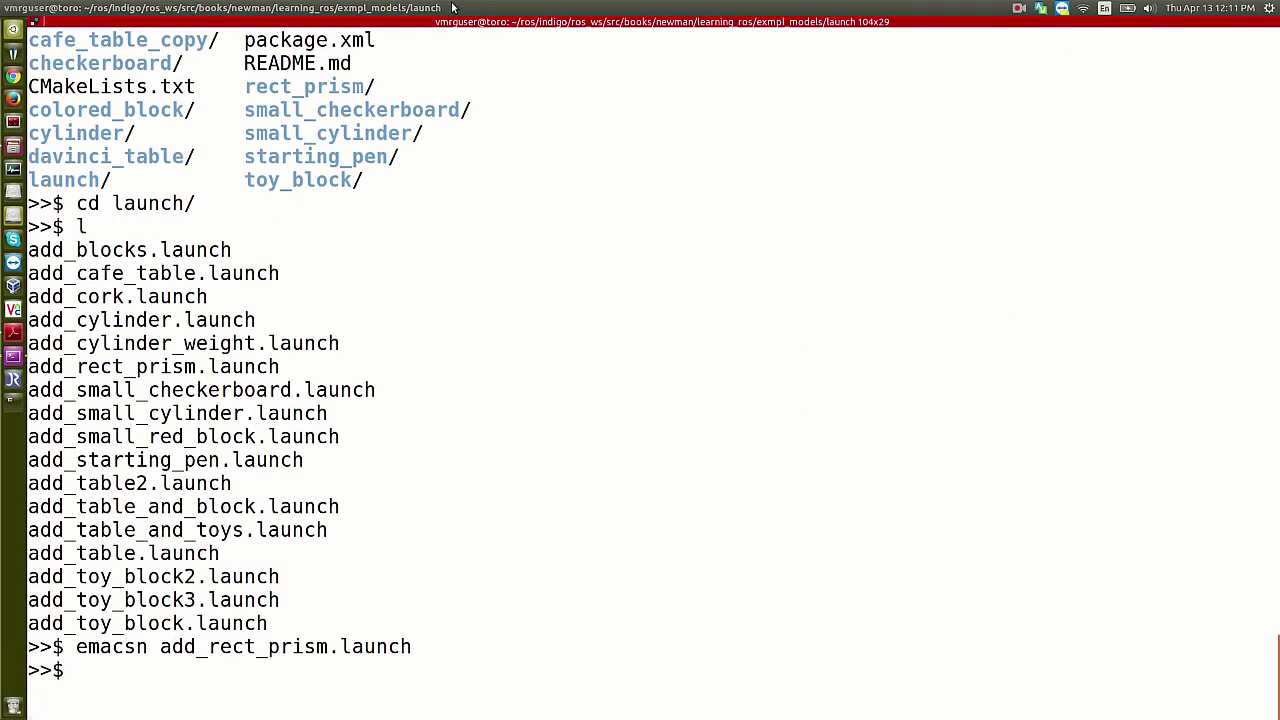
double_click(436, 301)
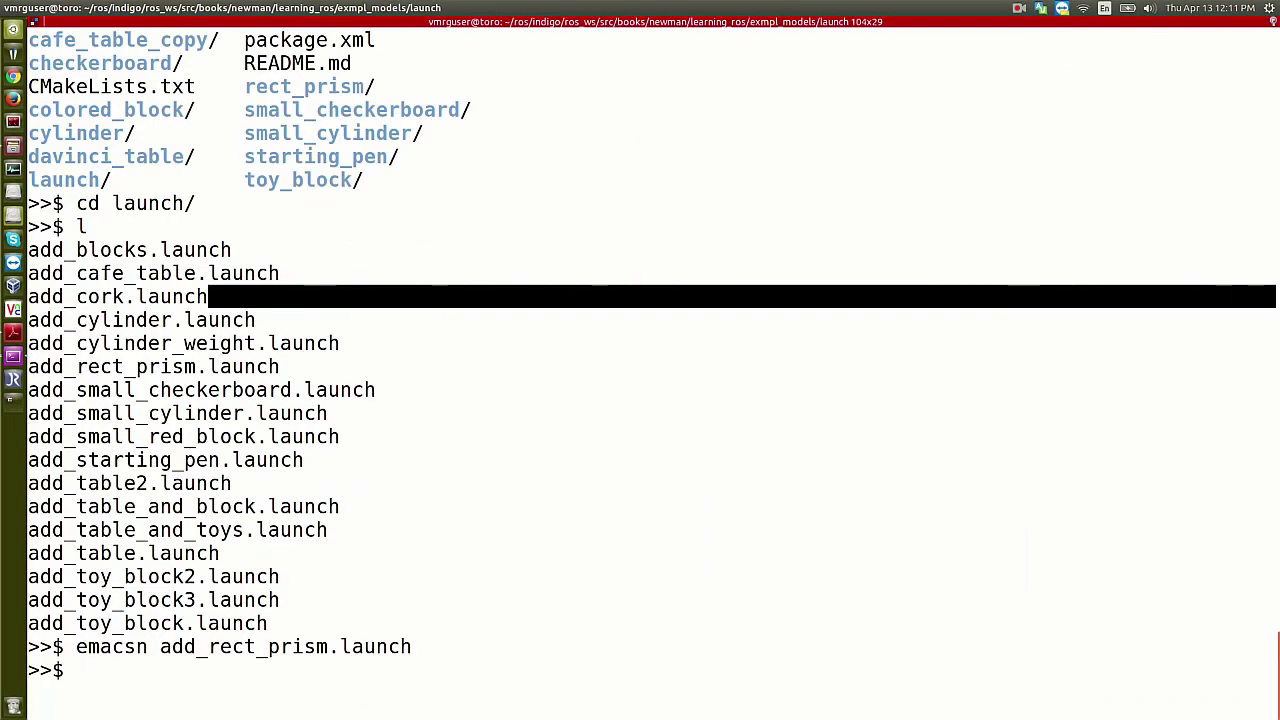
key(ctrl+l)
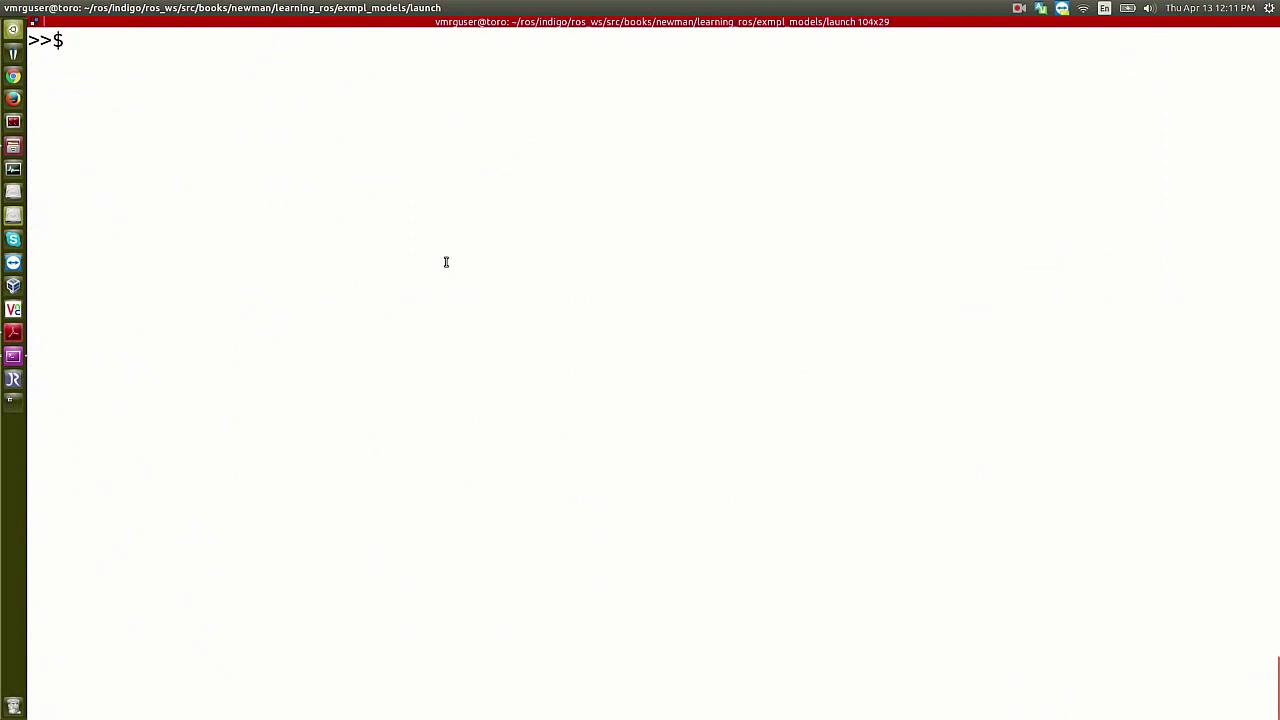
Step: Split the terminal horizontally and try to start roscore in the new pane
key(ctrl+shift+o)
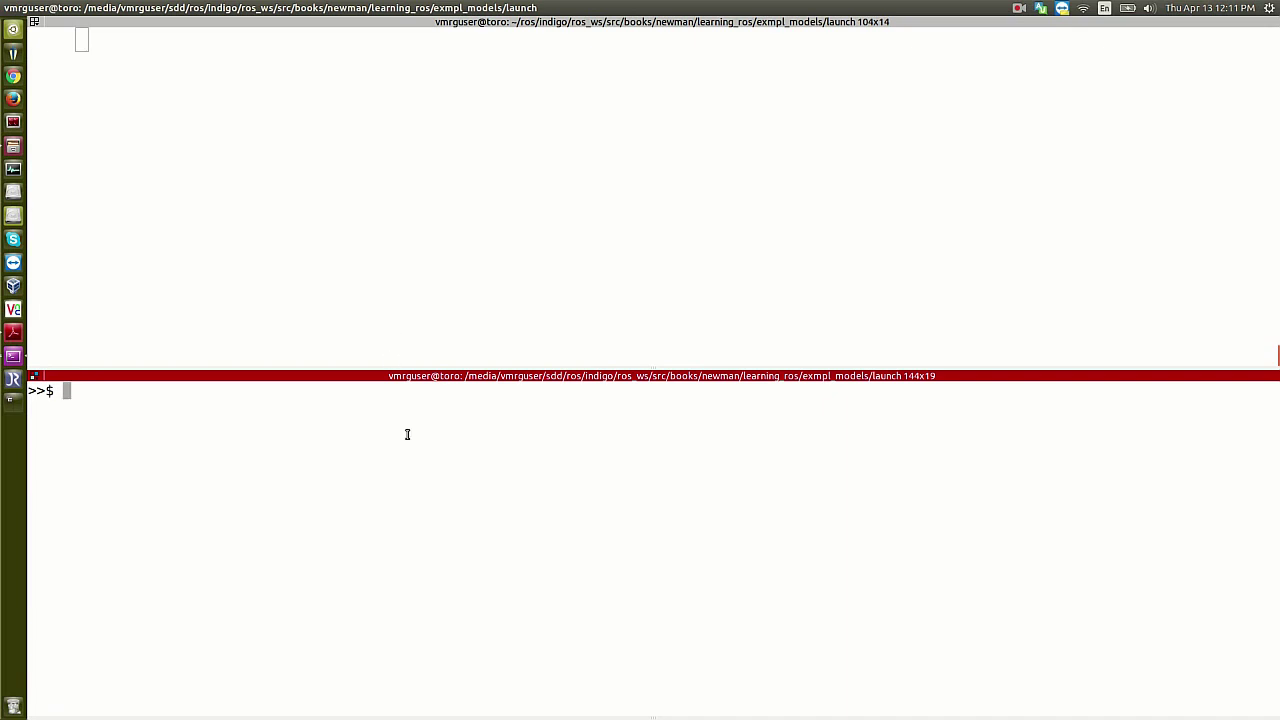
text(roscore)
key(Return)
Step: Launch Gazebo with rosrun gazebo_ros gazebo in another new pane and fit its window beside the terminal
key(ctrl+shift+o)
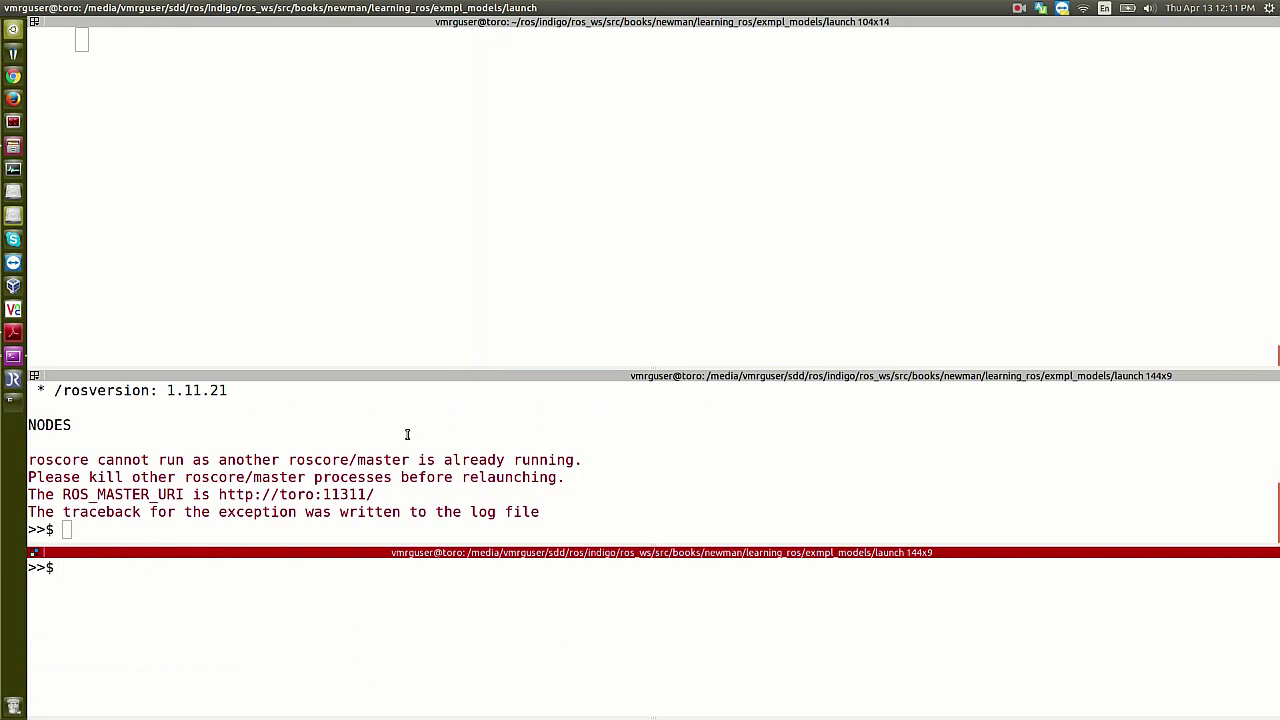
text(rosrun gazebo_ros gazebo)
key(Return)
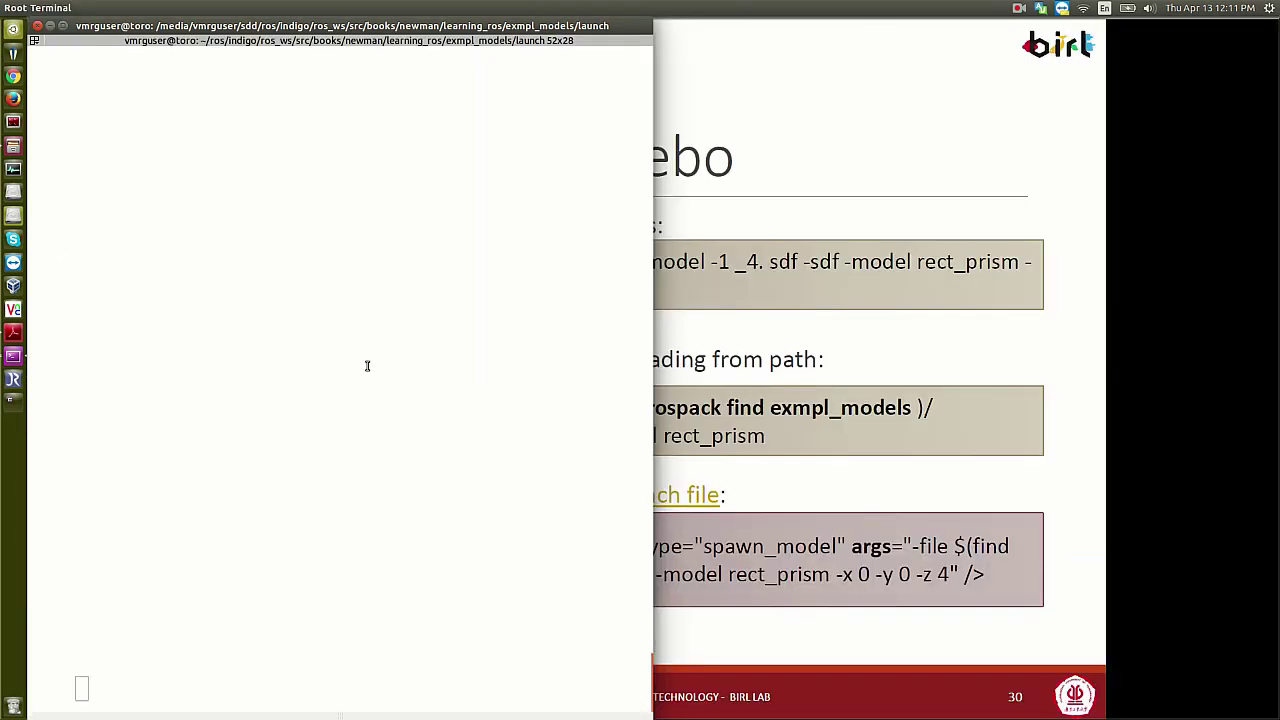
key(Return)
drag(684, 30, 1273, 255)
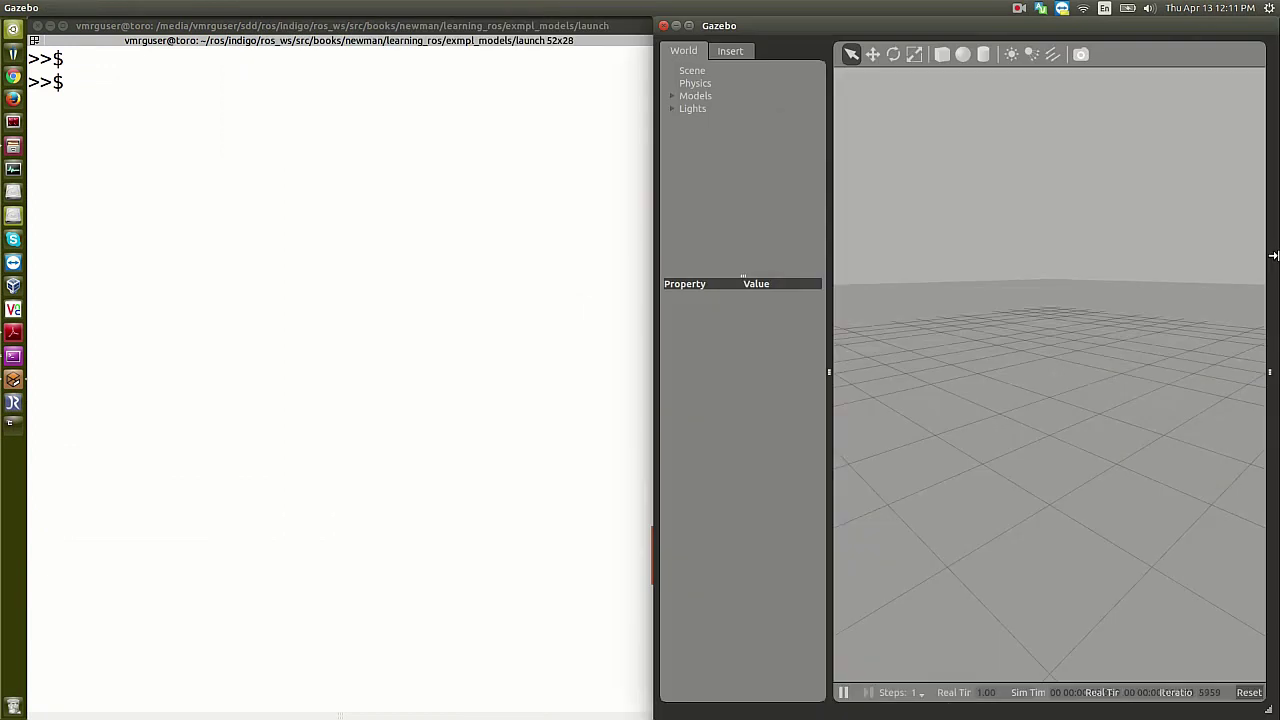
Step: Clear the upper terminal pane and list the launch files again
click(390, 222)
key(ctrl+l)
scroll(378, 224, up, 5)
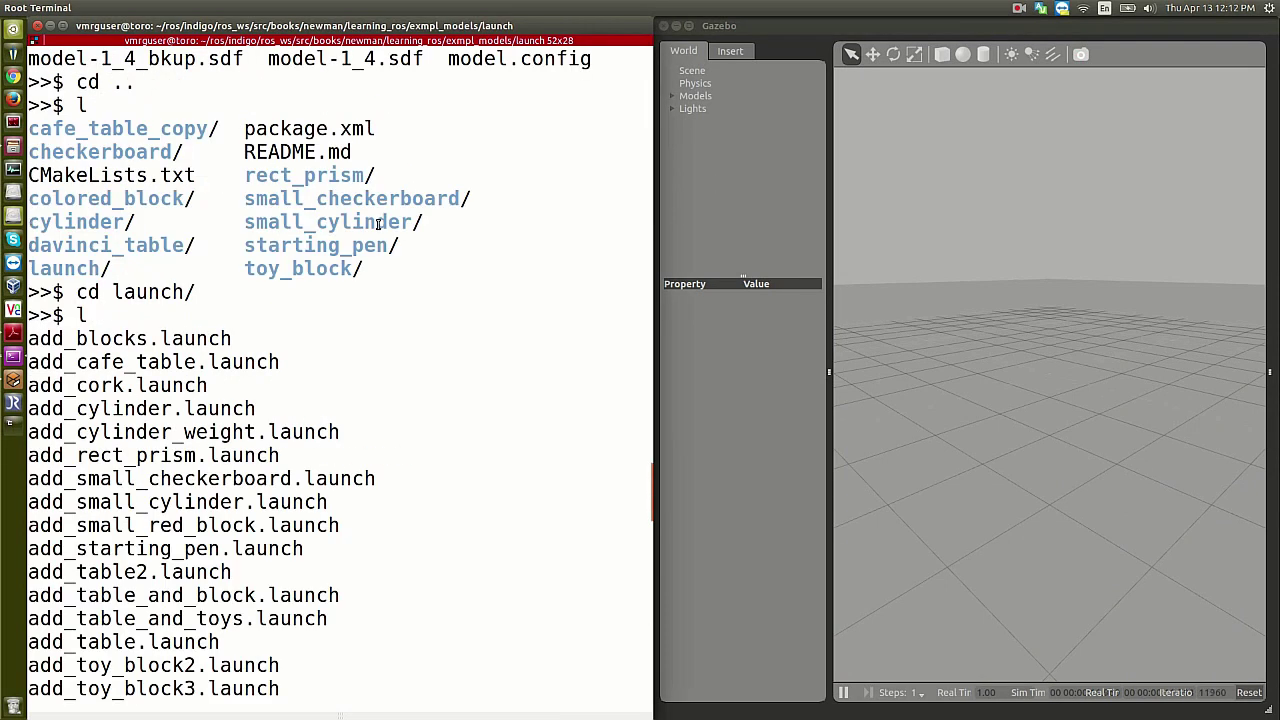
scroll(378, 224, down, 5)
key(ctrl+l)
text(l)
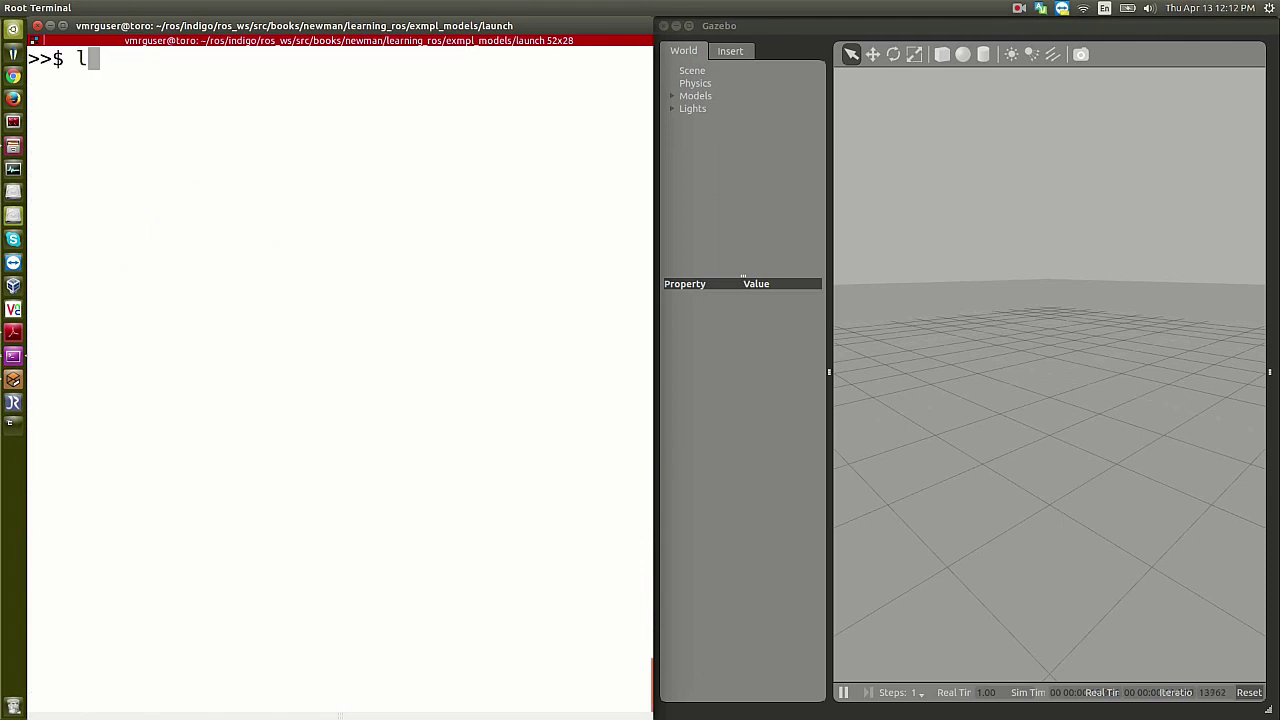
key(Return)
Step: Spawn the prism in Gazebo by running roslaunch exmpl_models add_rect_prism.launch
text(rosrla)
key(BackSpace)
key(BackSpace)
key(BackSpace)
text(launch ex)
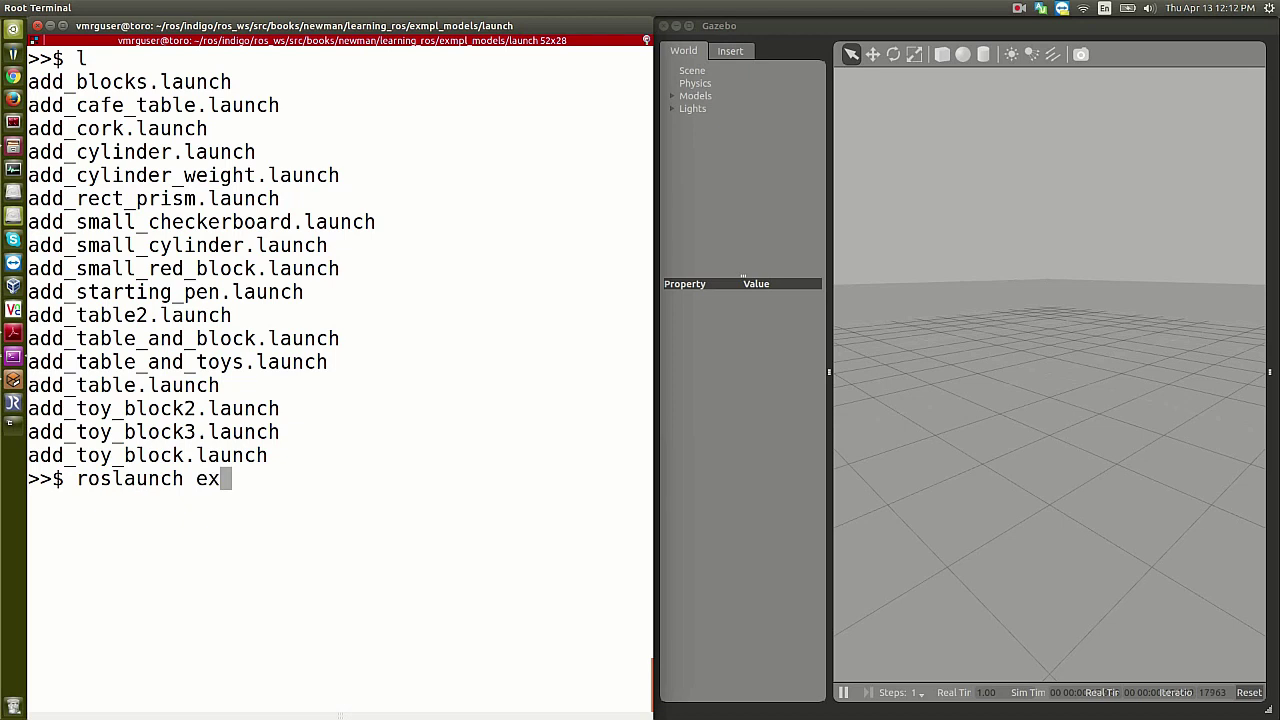
key(Tab)
text(add_r)
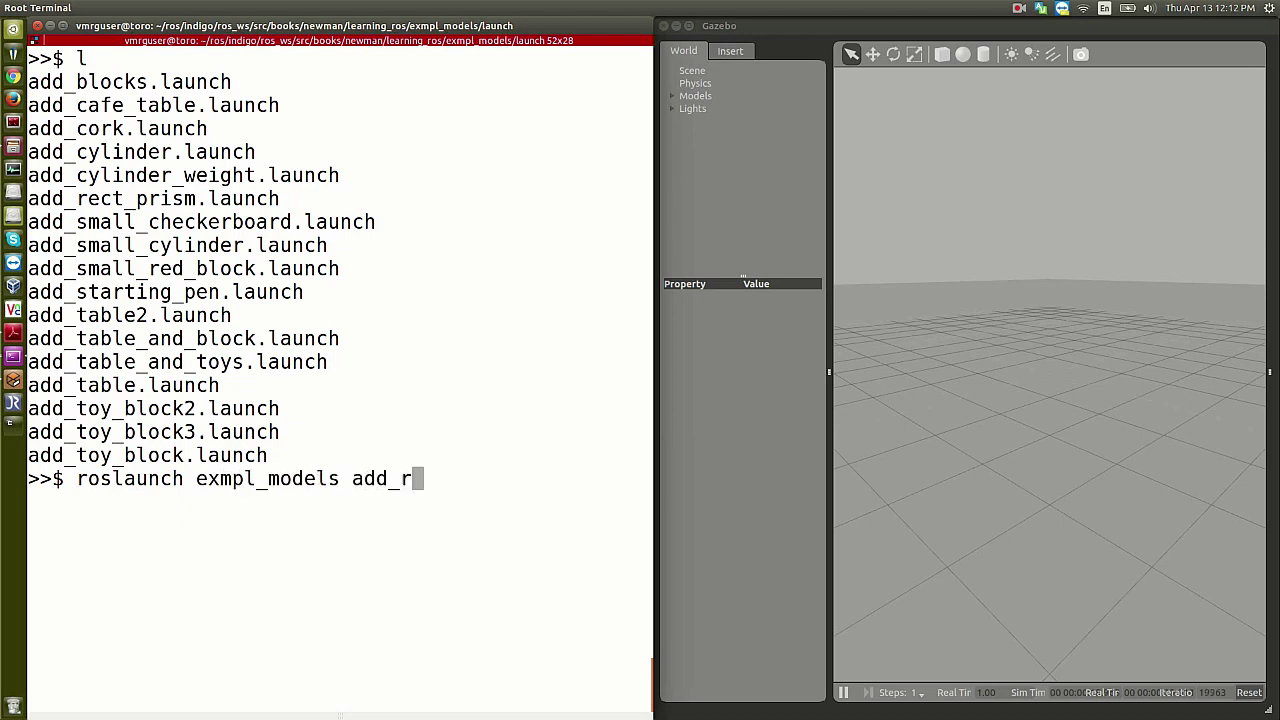
key(Tab)
text(e)
key(BackSpace)
key(Return)
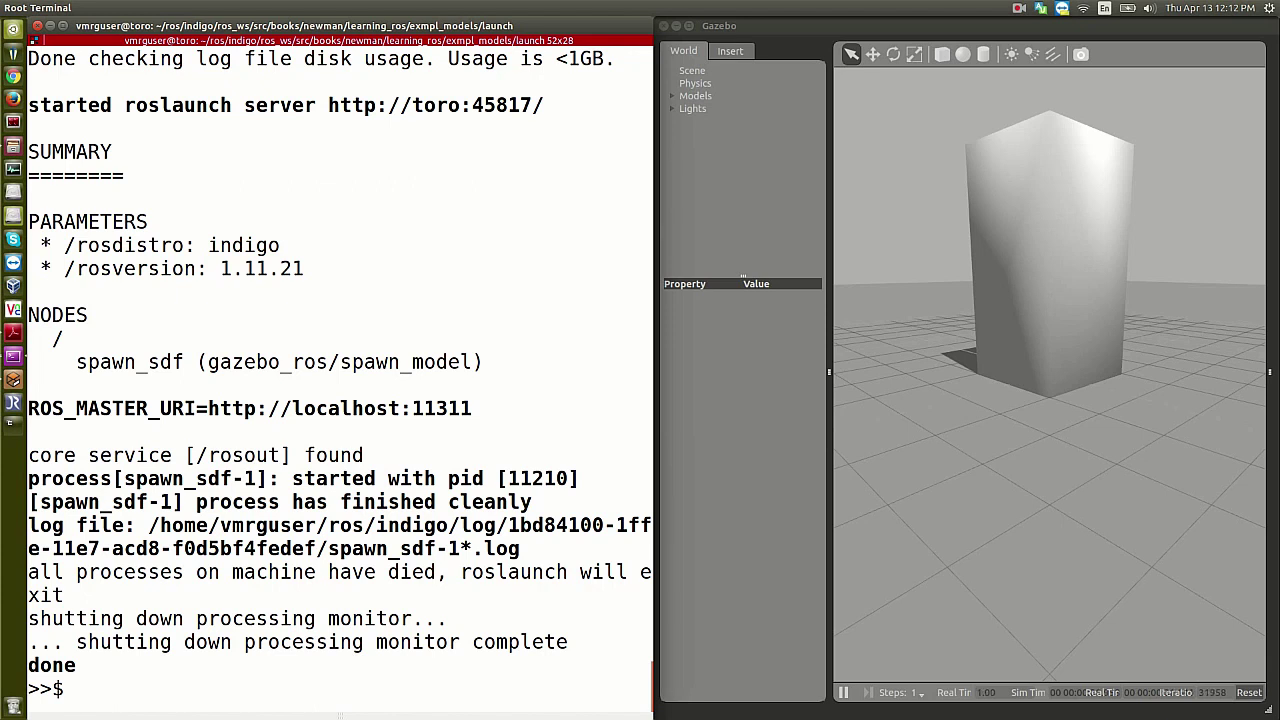
Step: Review the slide listing the launch commands for the rectangular prism and the cylinder
key(alt+Tab)
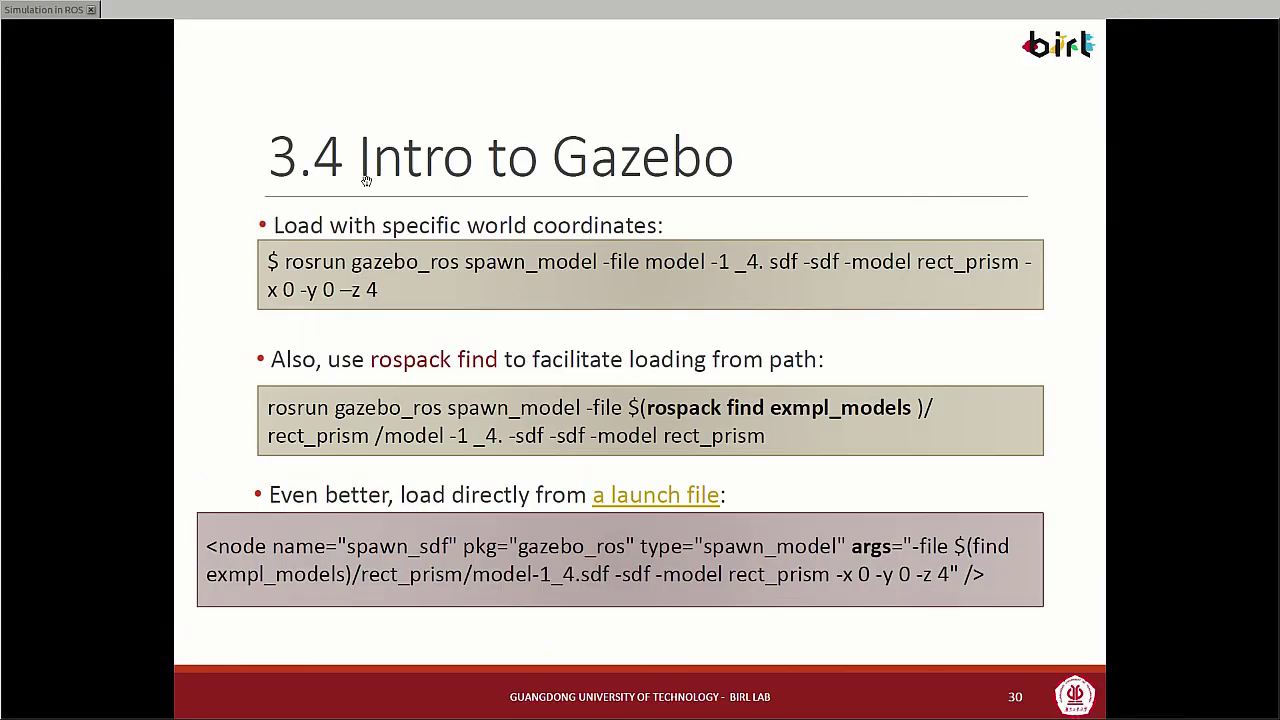
key(Right)
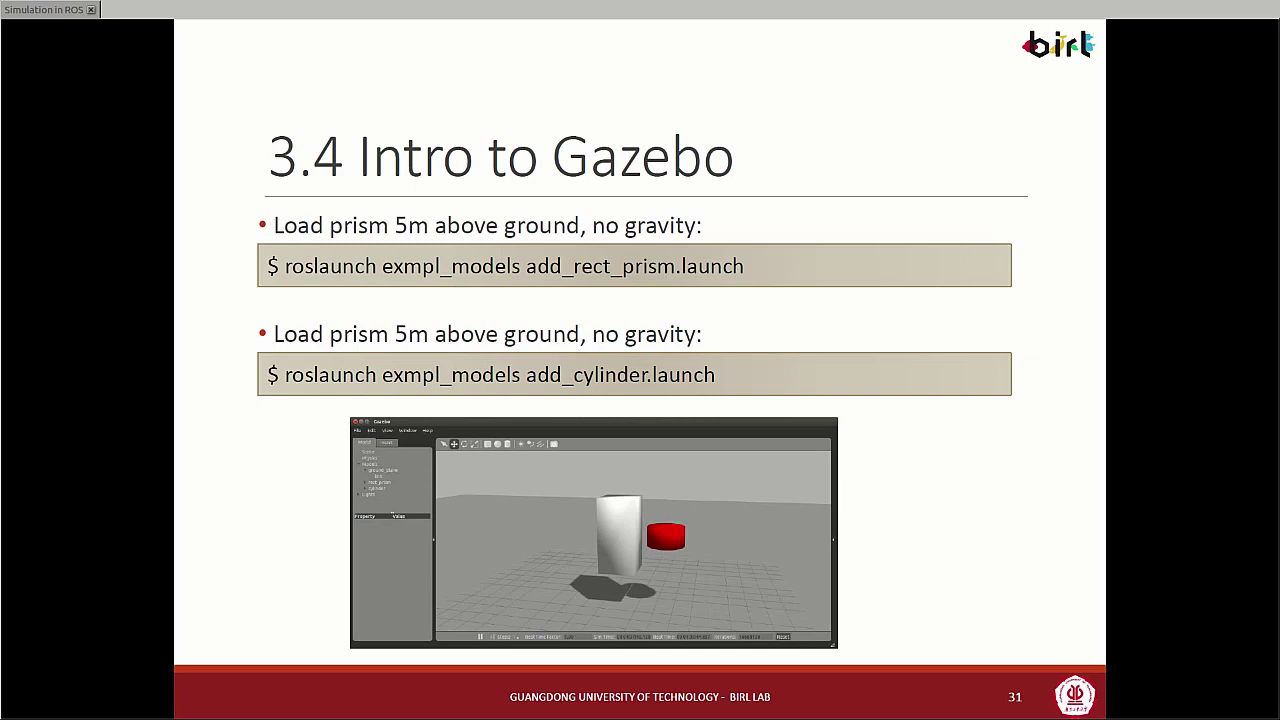
click(469, 256)
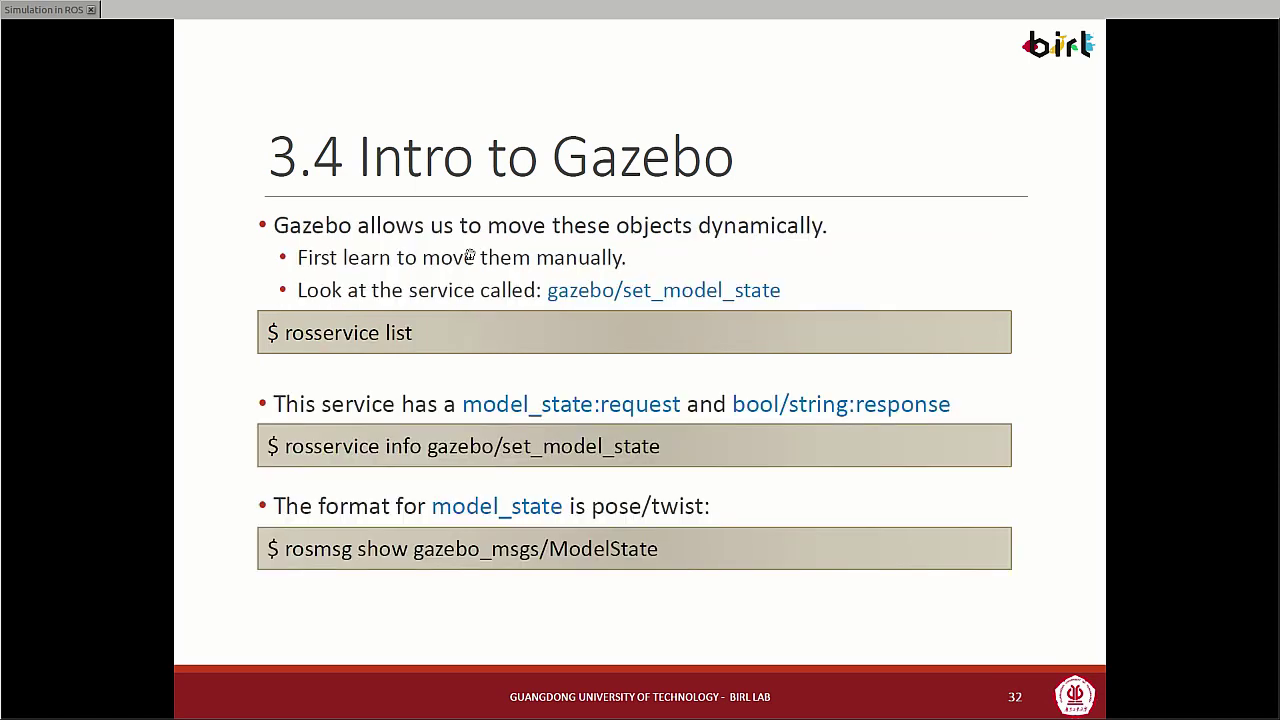
key(Left)
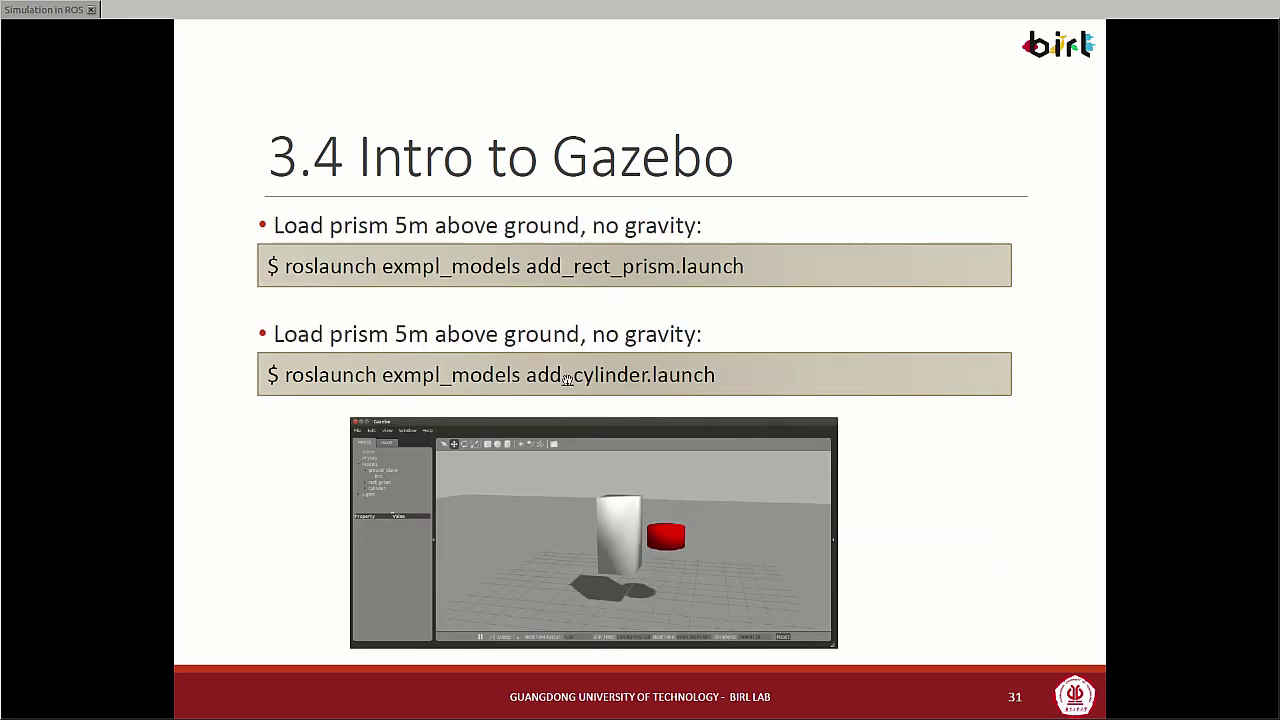
key(alt+Tab)
key(Up)
key(BackSpace)
key(BackSpace)
key(BackSpace)
key(BackSpace)
key(BackSpace)
key(BackSpace)
key(BackSpace)
key(BackSpace)
key(BackSpace)
key(BackSpace)
key(BackSpace)
key(BackSpace)
key(BackSpace)
key(BackSpace)
key(BackSpace)
key(BackSpace)
key(BackSpace)
key(BackSpace)
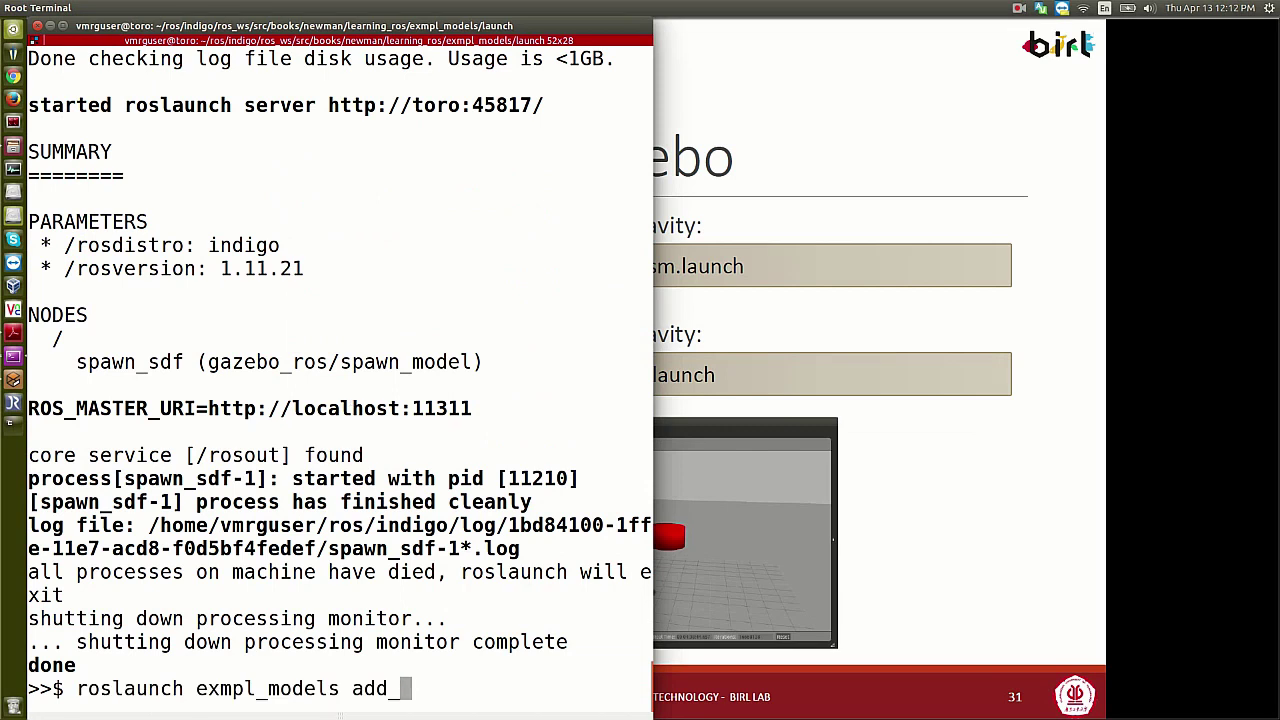
Step: Switch to Gazebo and reset the world
key(alt+Tab)
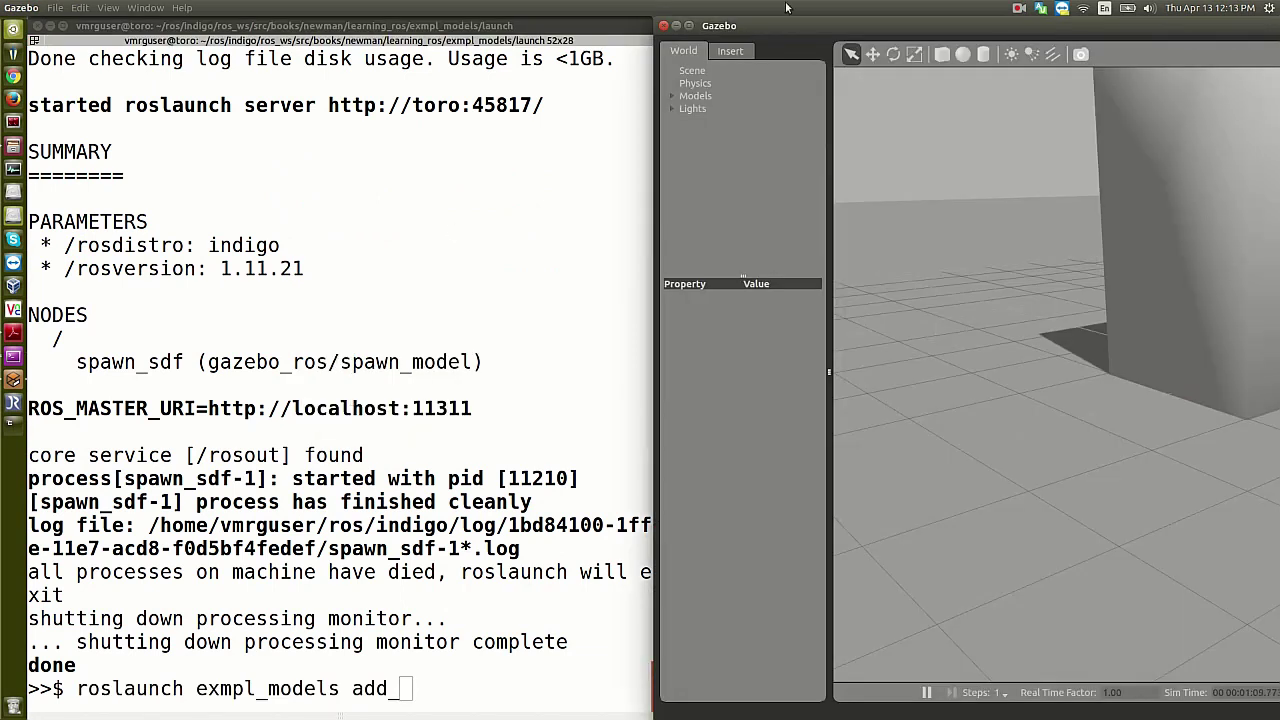
click(55, 8)
mouse_move(78, 10)
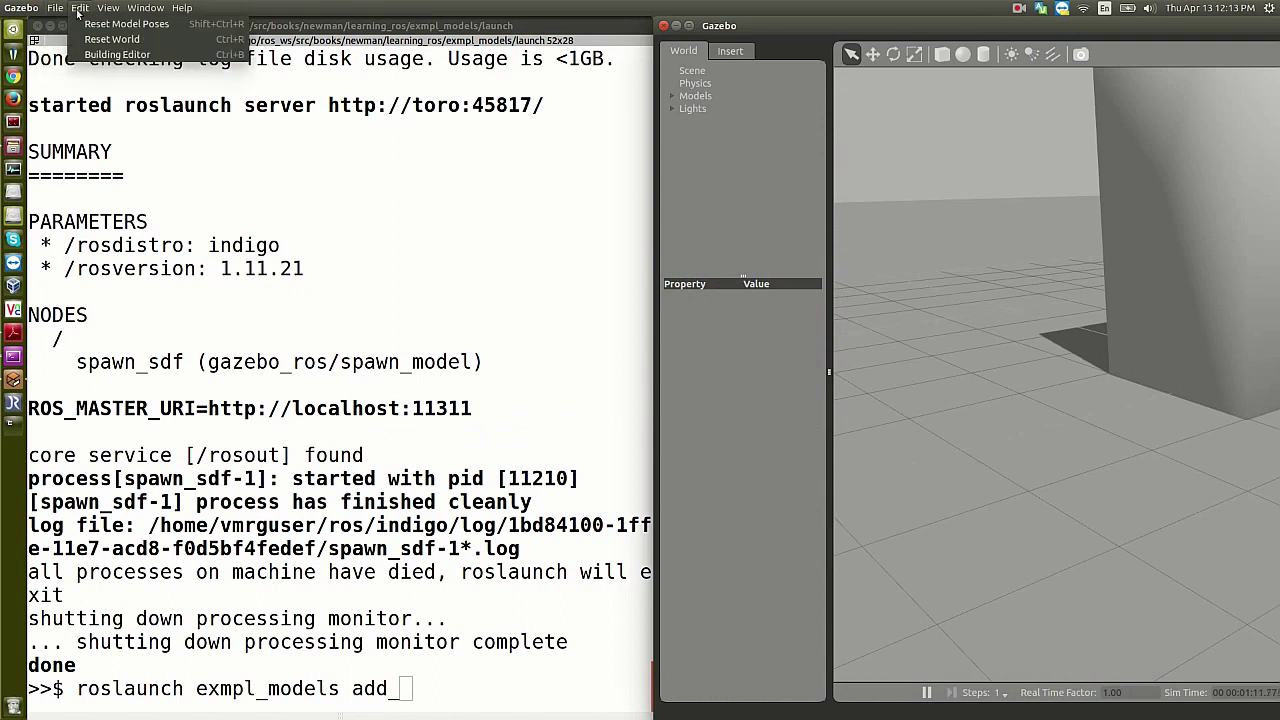
click(96, 38)
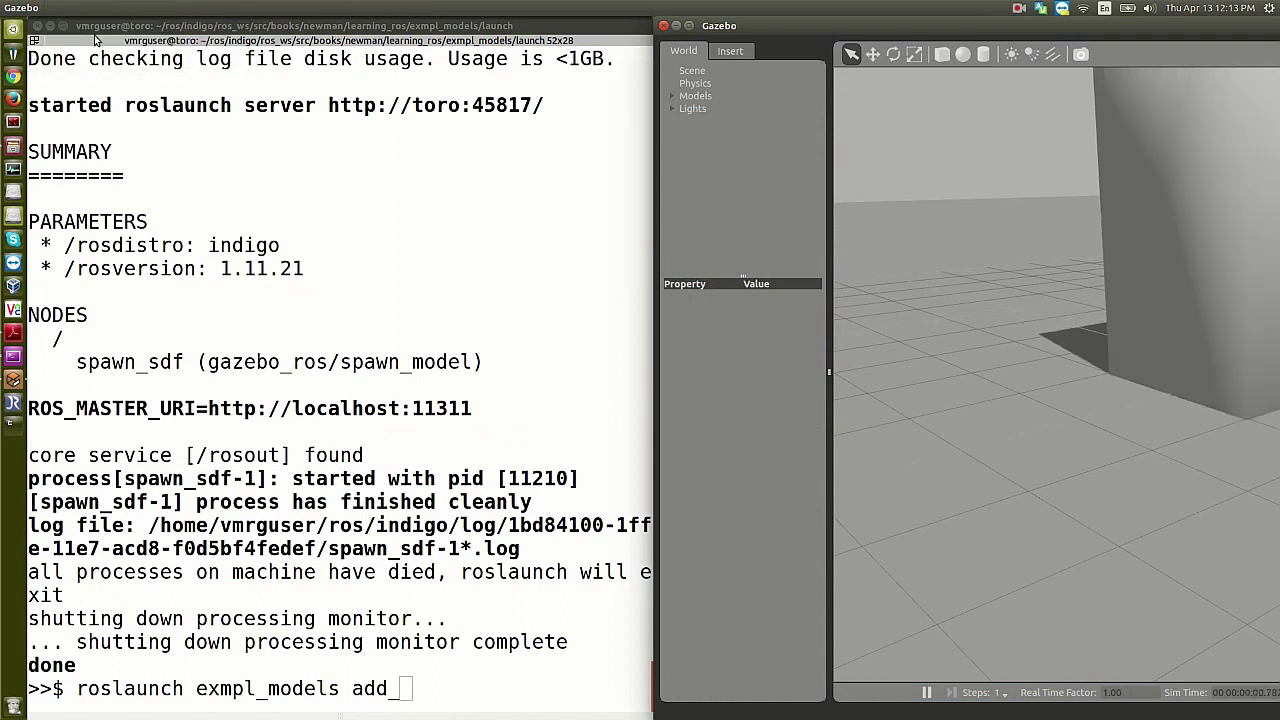
click(85, 8)
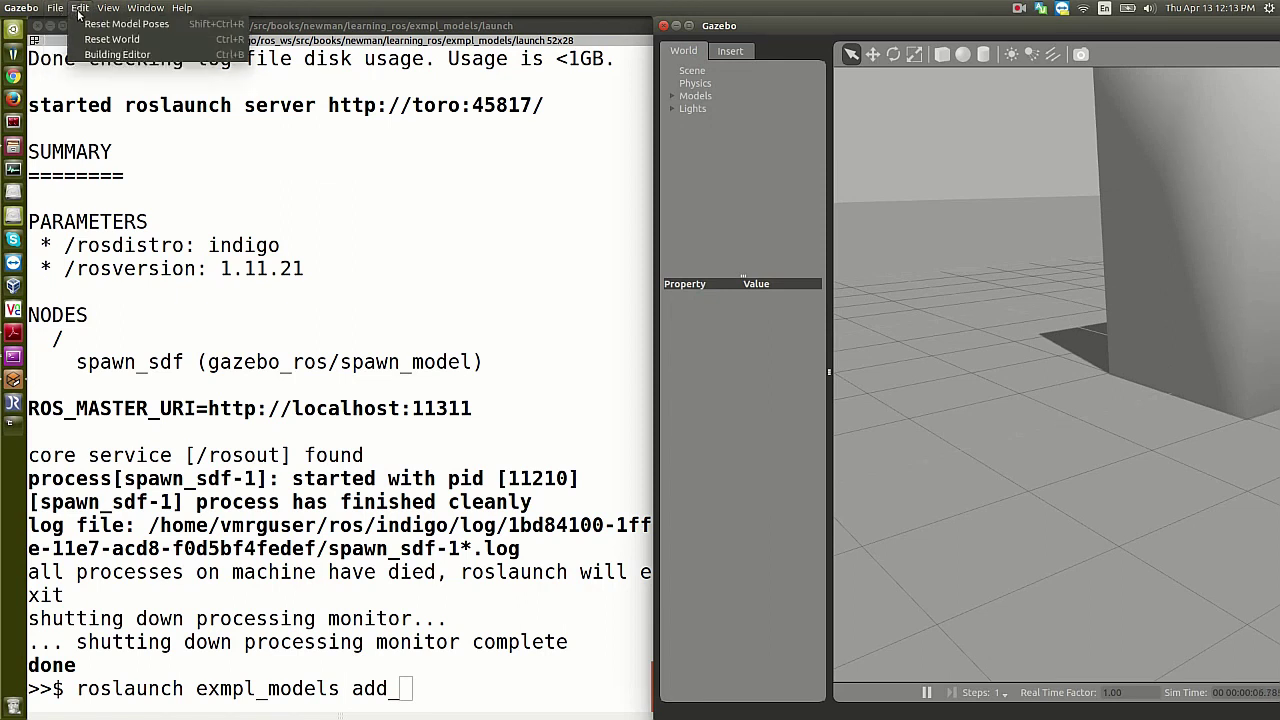
mouse_move(113, 18)
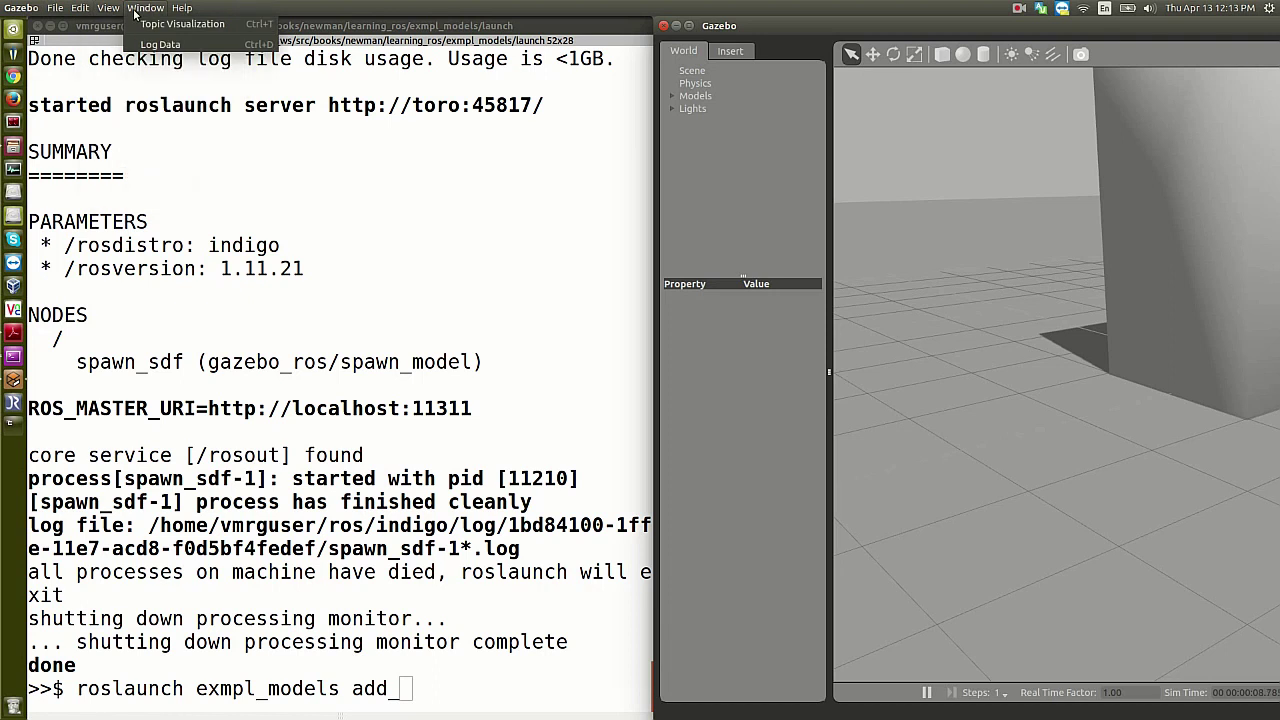
click(225, 90)
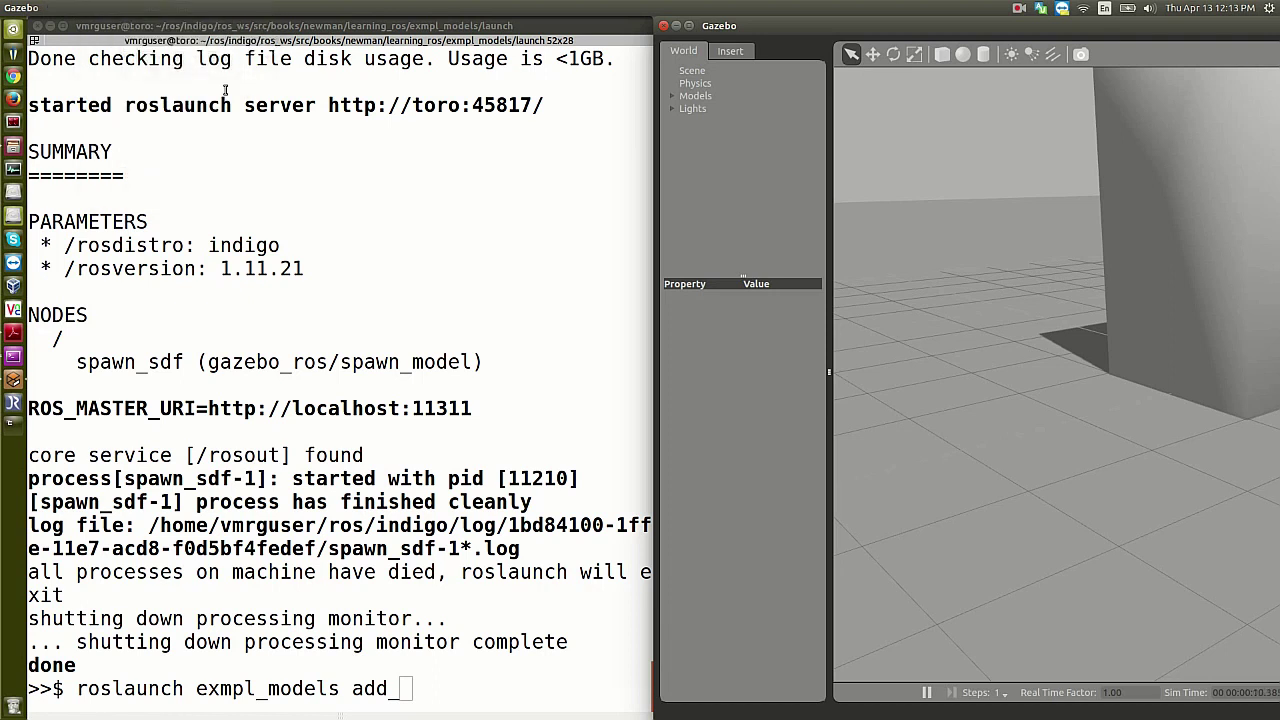
Step: Return to the ROS terminal and discard the unfinished roslaunch command
click(583, 367)
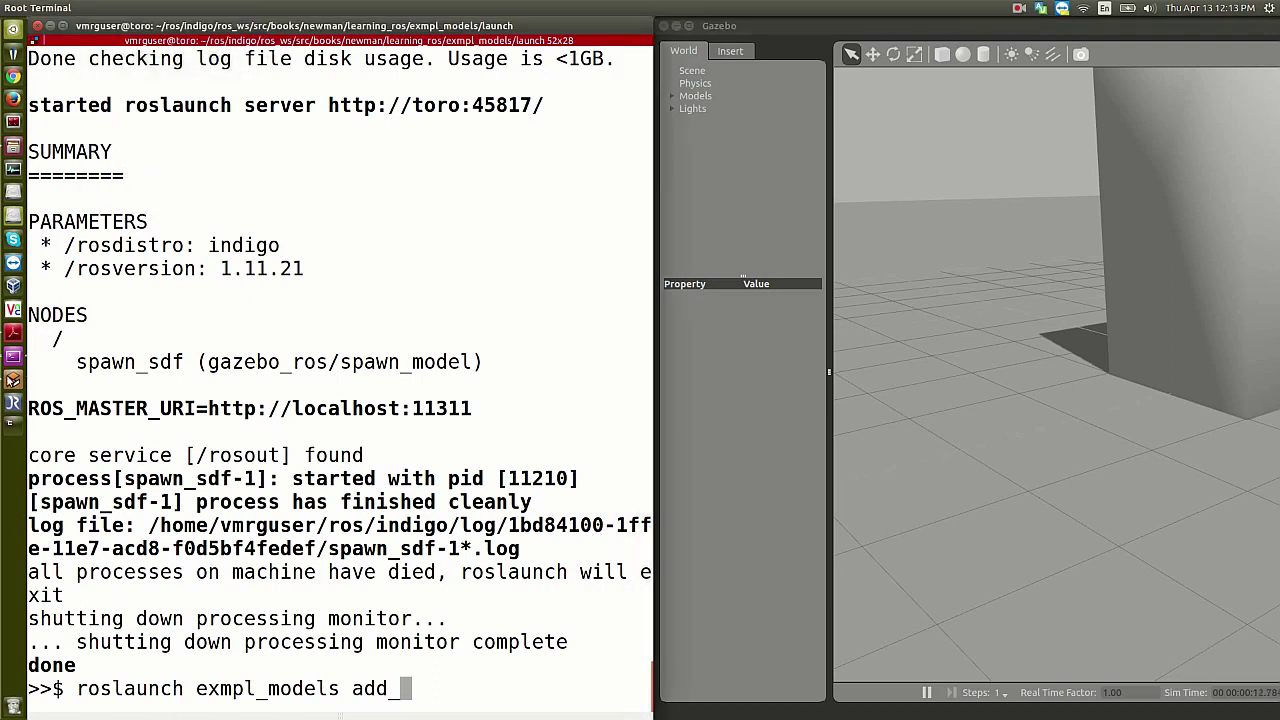
click(13, 357)
click(13, 357)
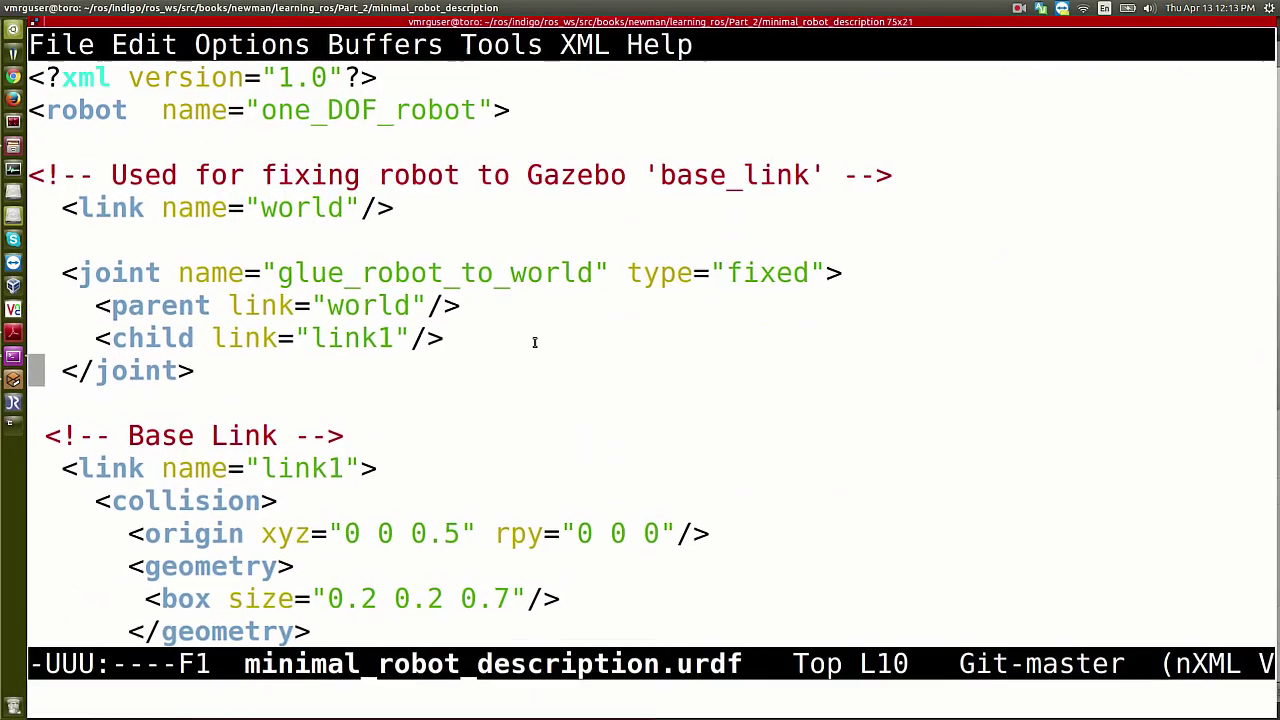
click(13, 260)
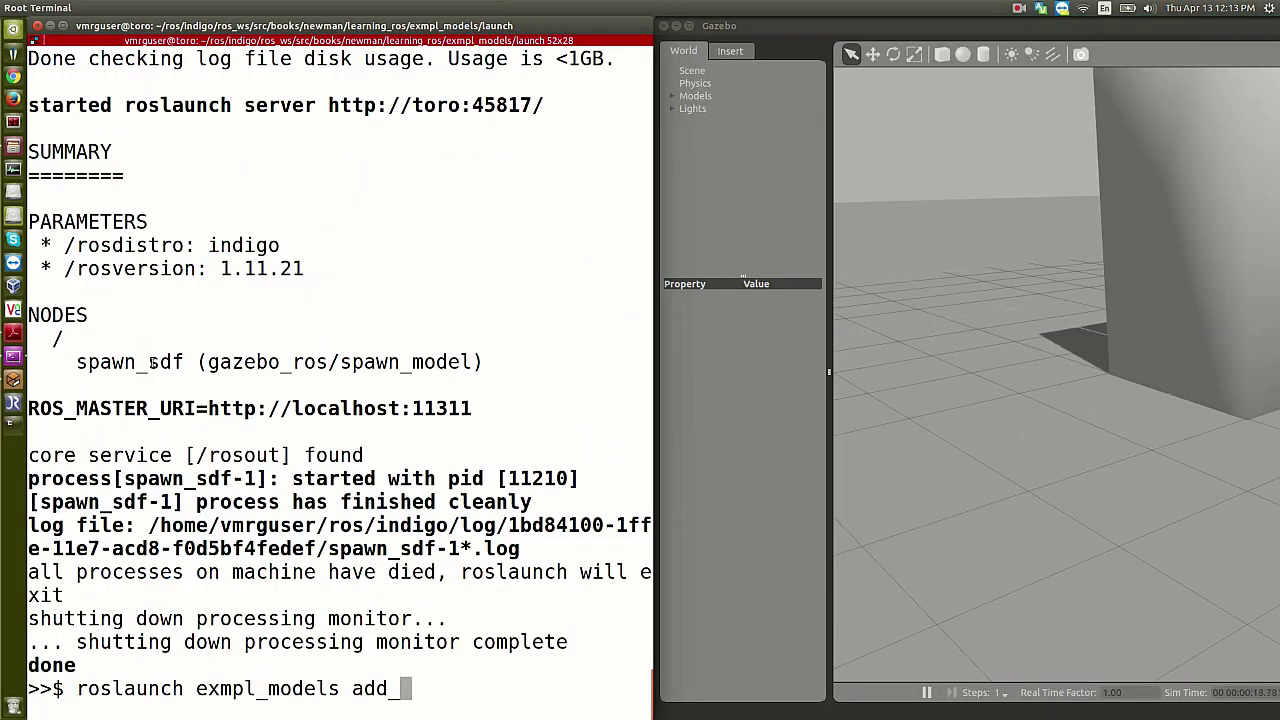
key(ctrl+c)
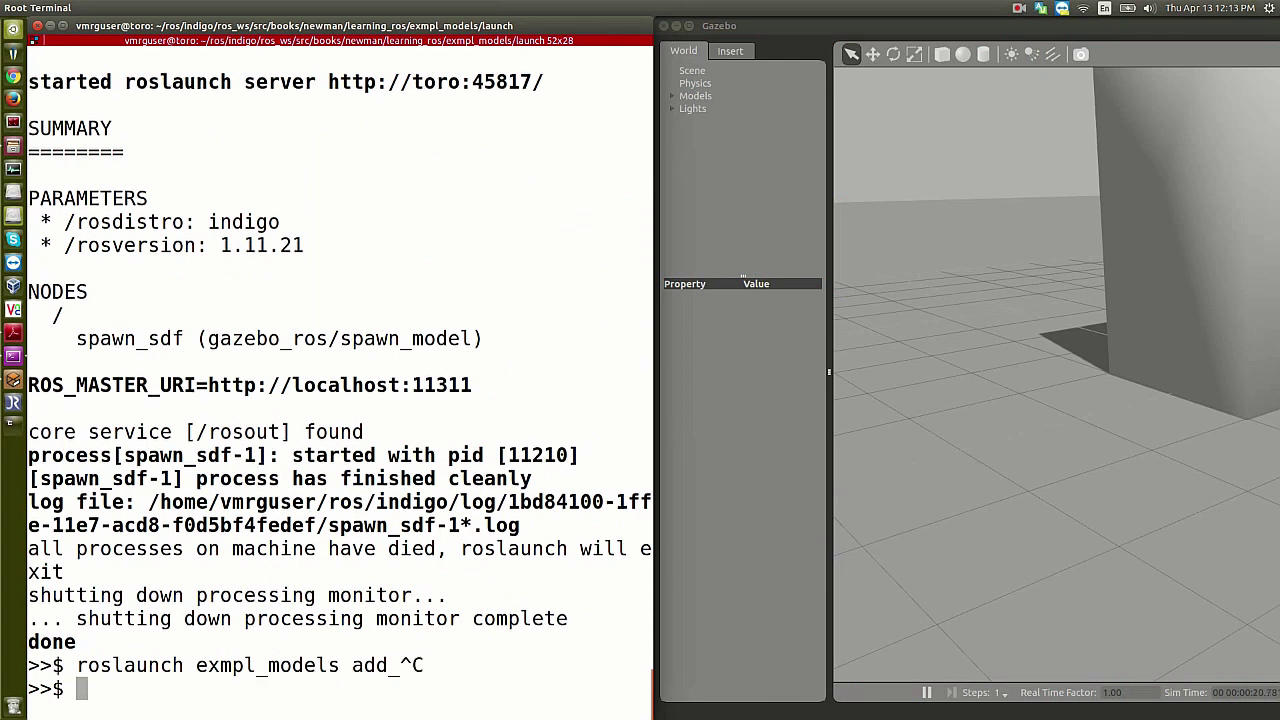
Step: Split the new terminal vertically, check for Gazebo processes with ps aux | grep gazebo, and clear the pane
text(ps aux)
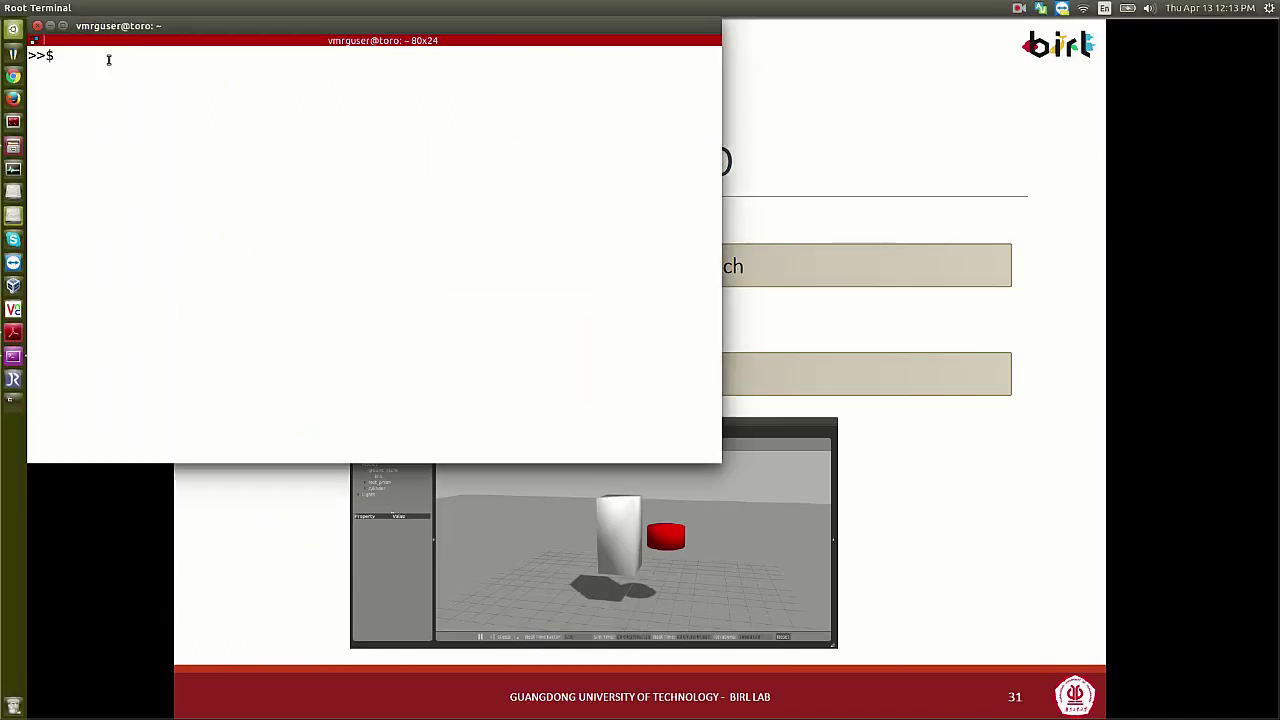
key(ctrl+shift+e)
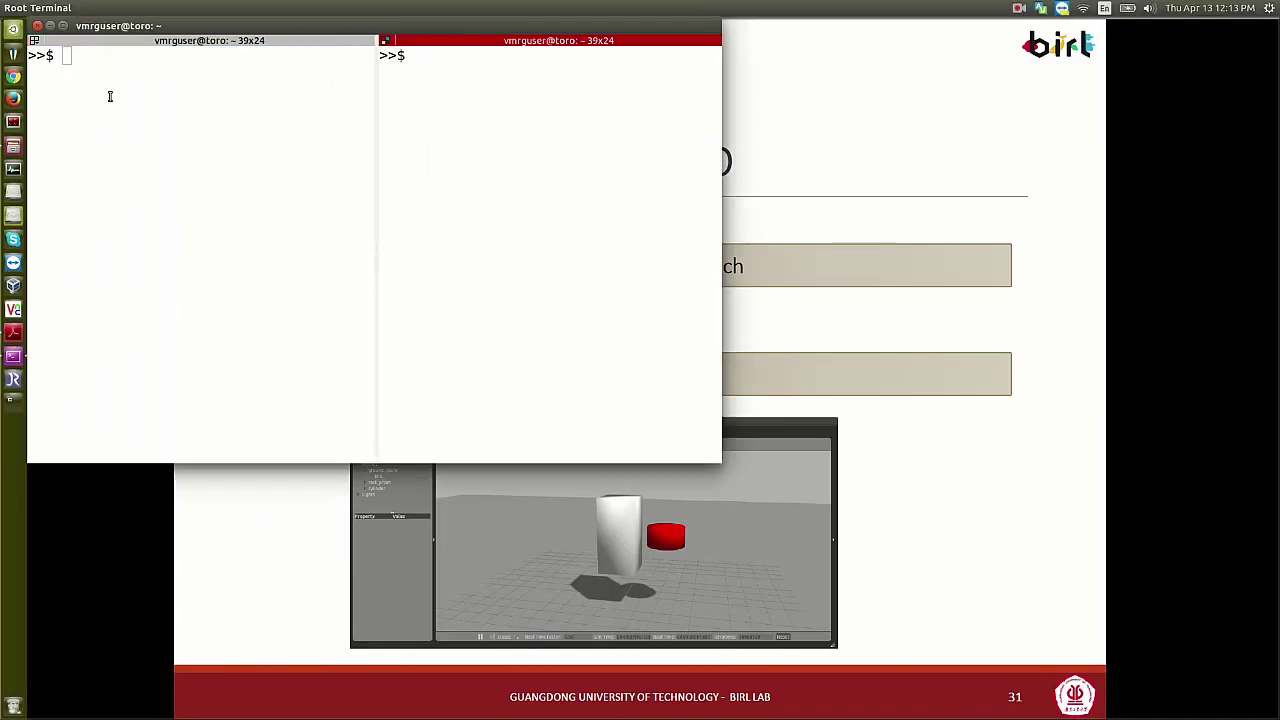
text(ps aux | grep gazebo)
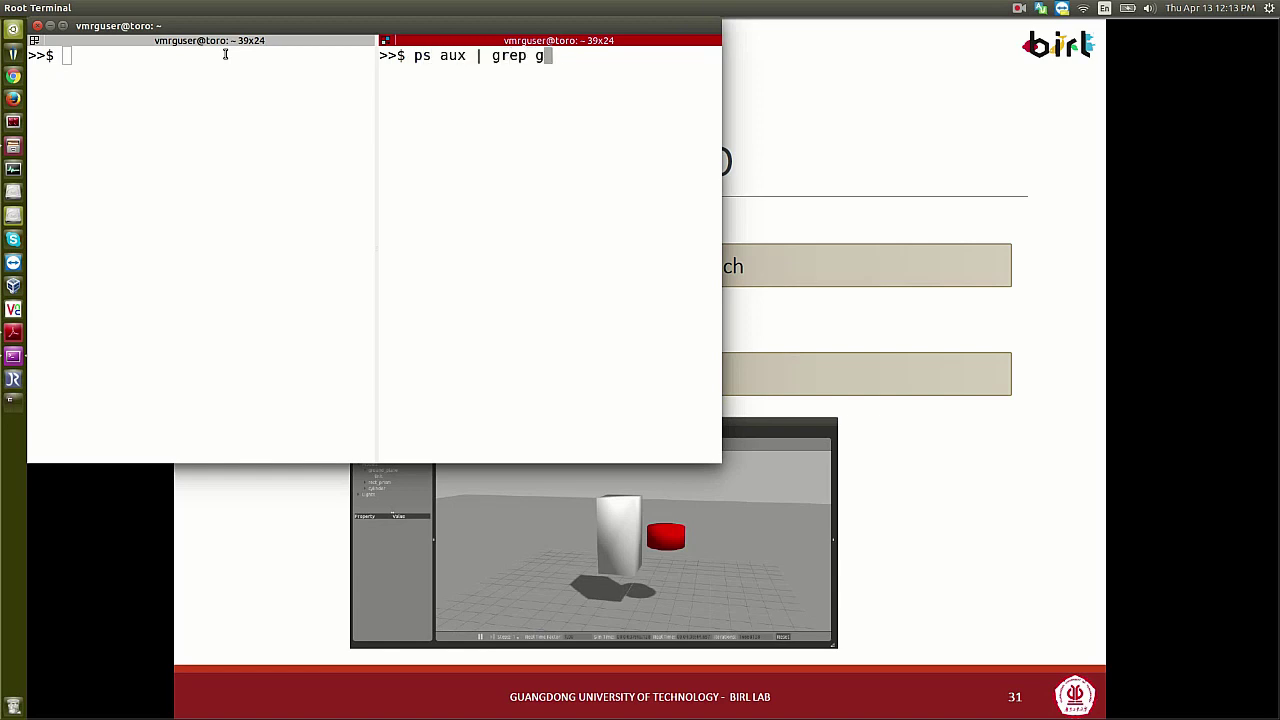
key(Return)
key(ctrl+l)
text(rosc)
key(BackSpace)
key(BackSpace)
key(BackSpace)
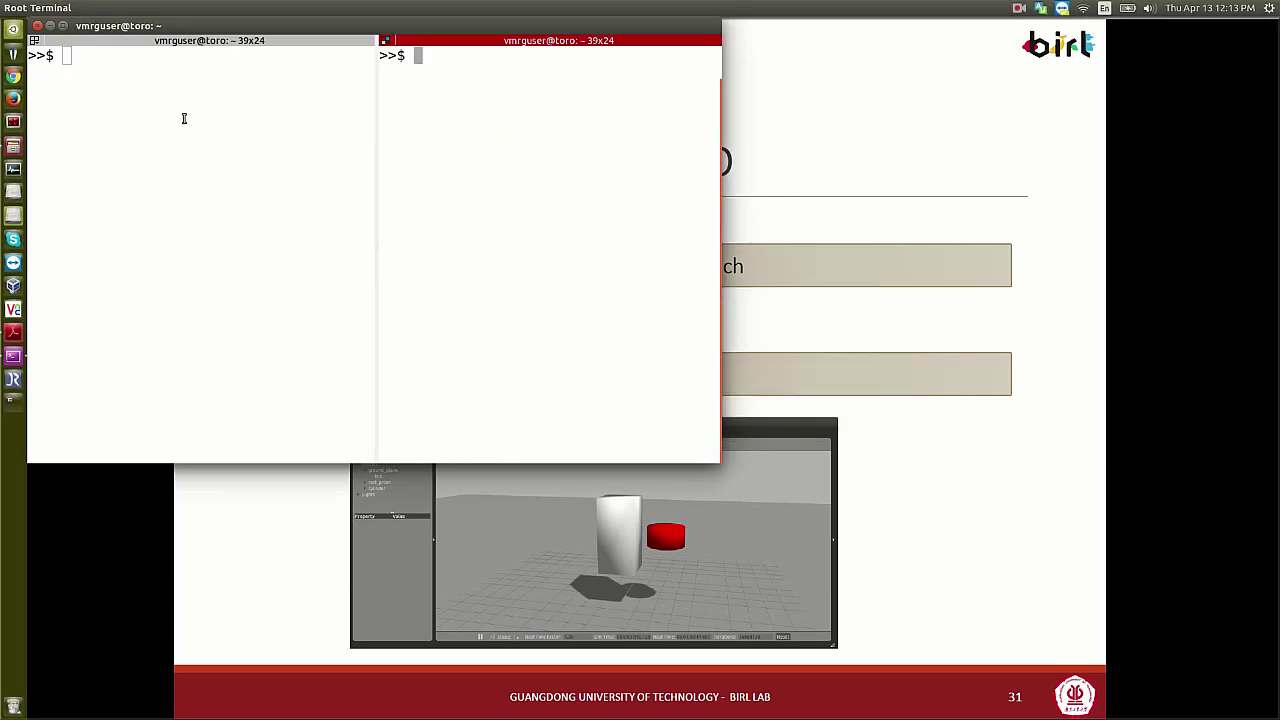
Step: Close the extra terminal pane with exit and enlarge the text in the remaining one
click(185, 118)
text(rosl)
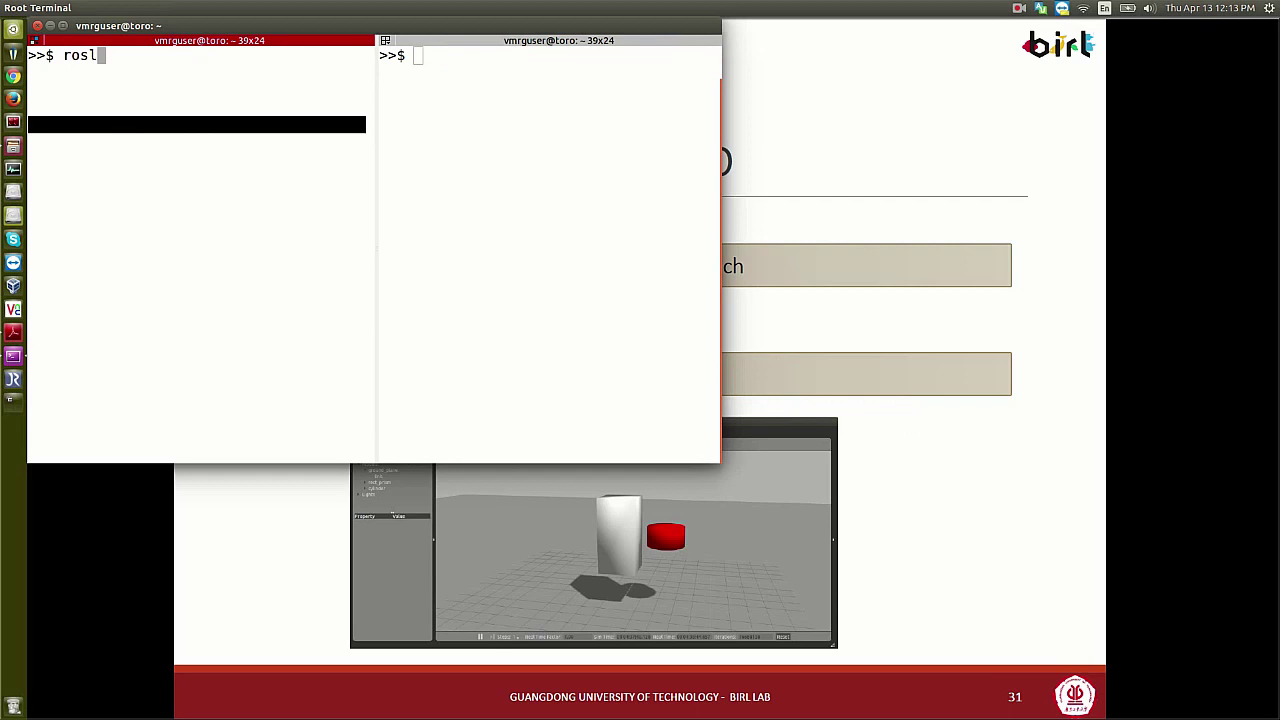
click(489, 205)
text(exit)
key(Return)
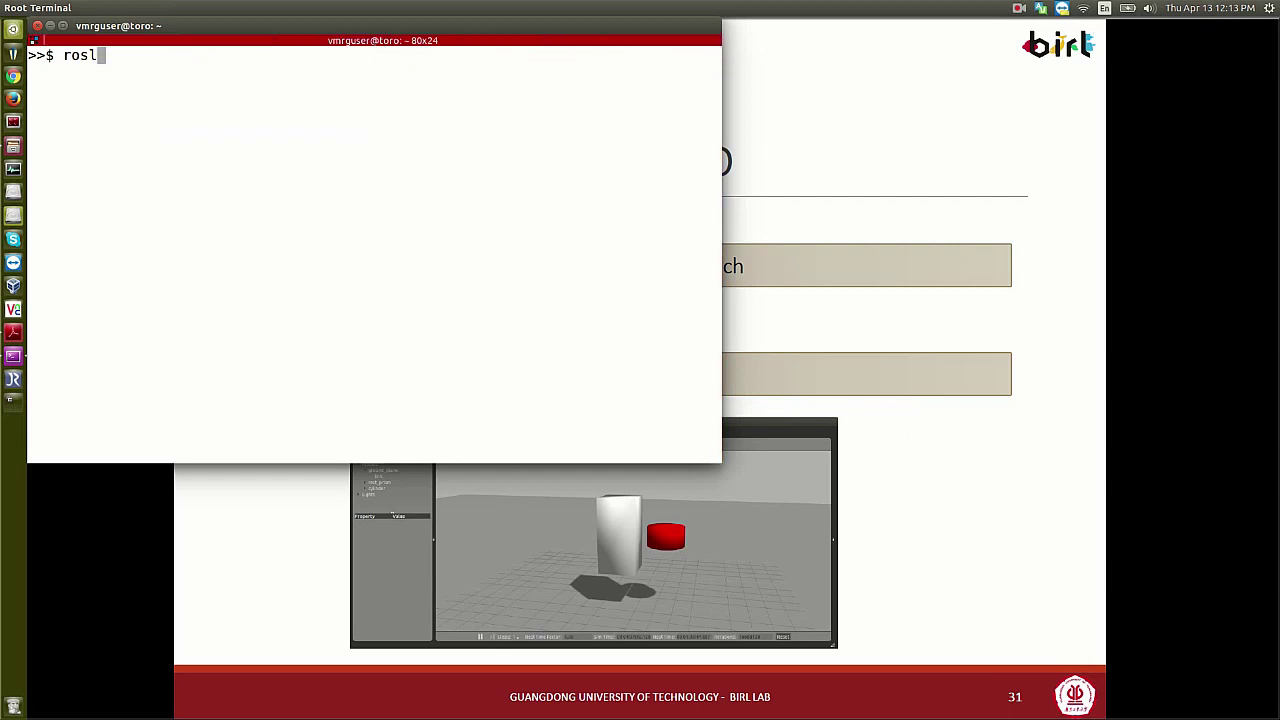
key(ctrl+plus)
key(ctrl+plus)
Step: Run roslaunch exmpl_models add_cylinder.launch in the terminal to spawn the cylinder
text(aunch exmpl_models)
key(alt+Tab)
key(alt+Tab)
text(add_cy)
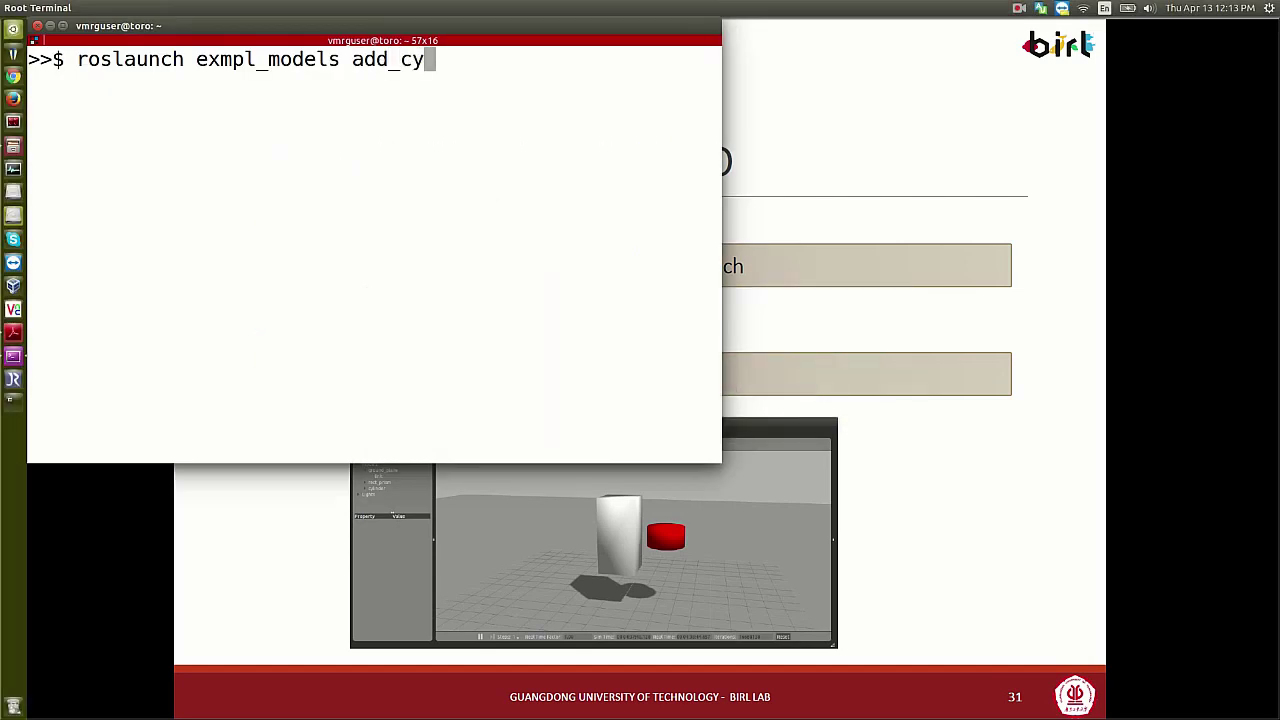
key(Tab)
text(.l)
key(Tab)
key(Return)
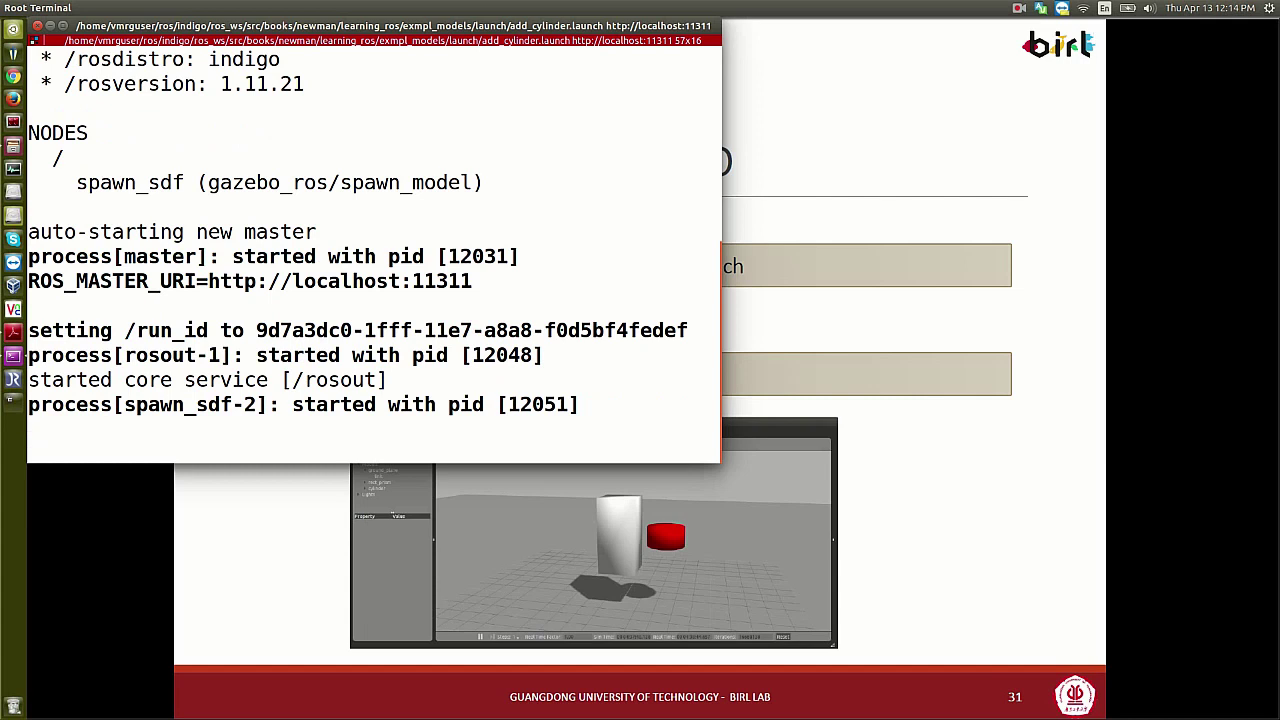
Step: Split the terminal horizontally and launch Gazebo in the new pane with rosrun gazebo_ros gazebo
key(ctrl+shift+o)
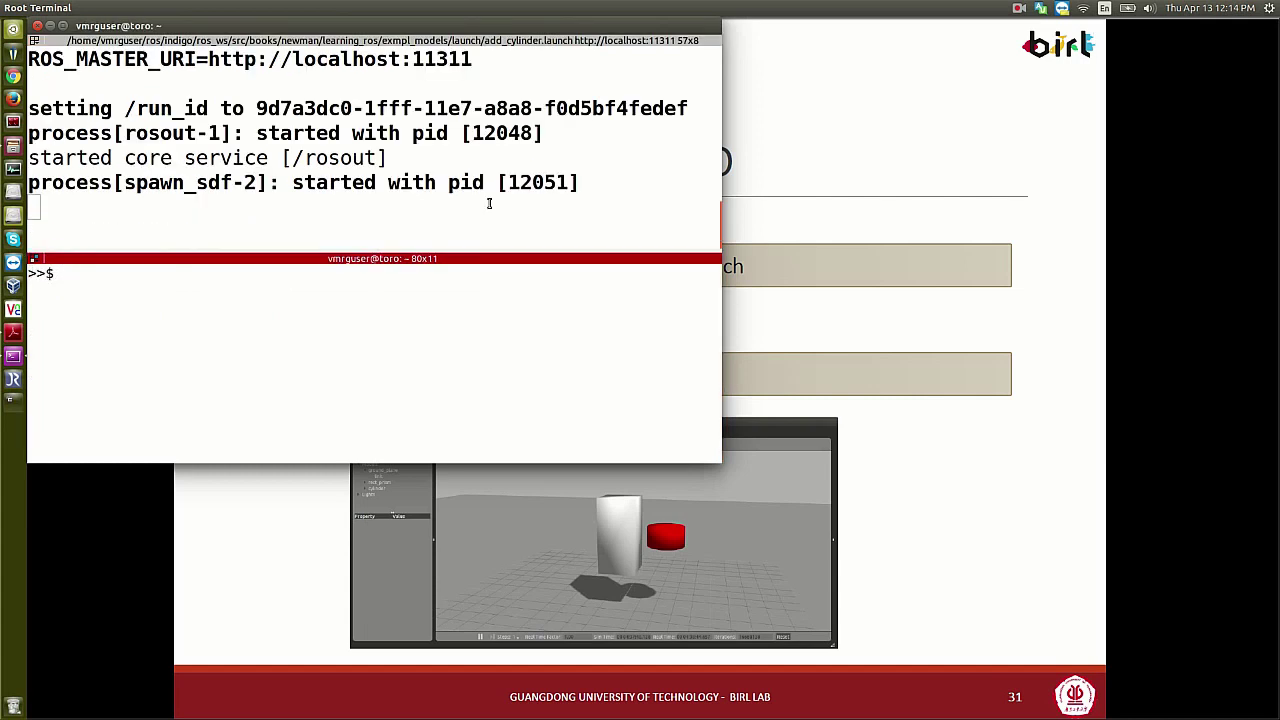
text(rosrun ga)
key(BackSpace)
key(BackSpace)
text(gazebo_ros gaz)
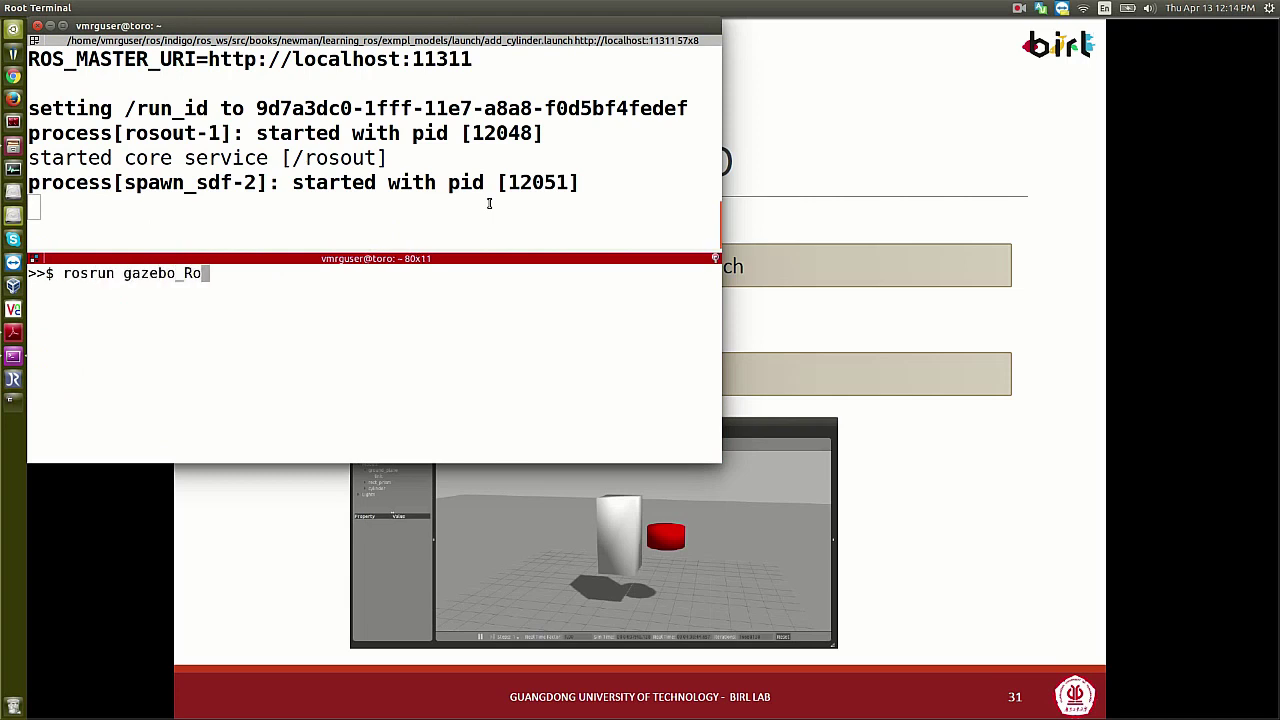
text(ebo)
key(Return)
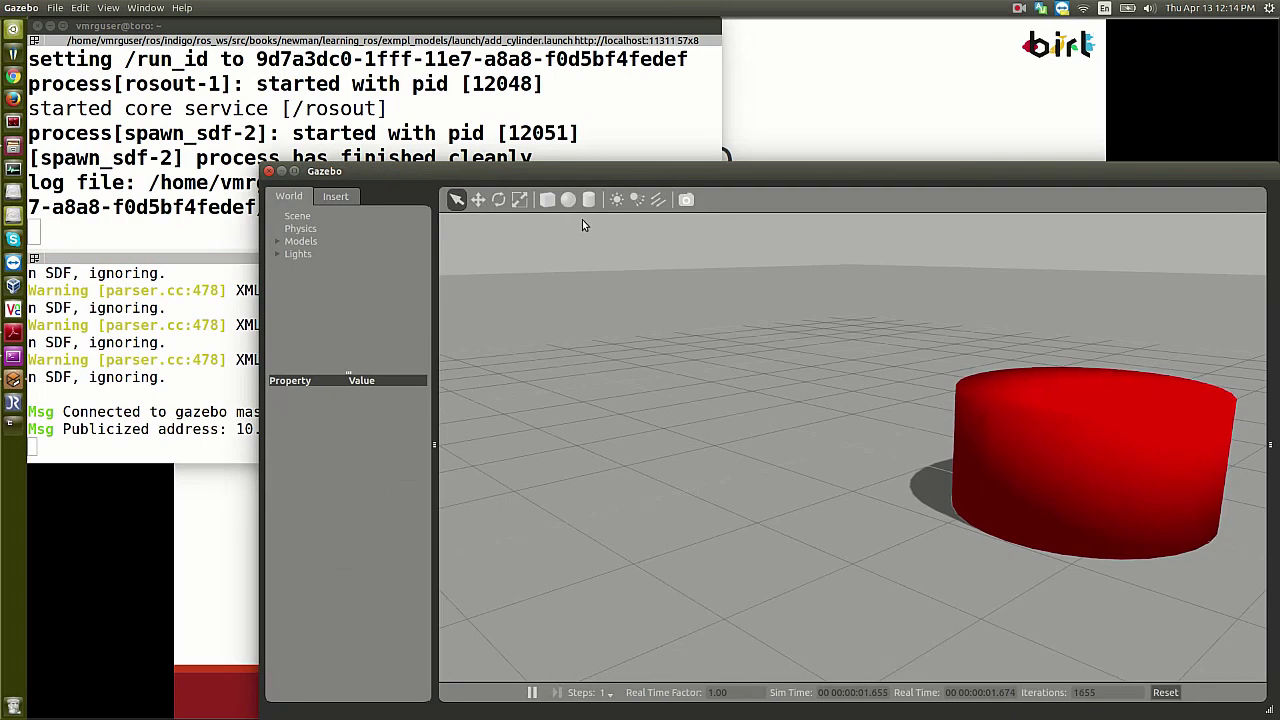
Step: Inspect the red cylinder in the maximized Gazebo window and fit the window beside the terminal
double_click(639, 172)
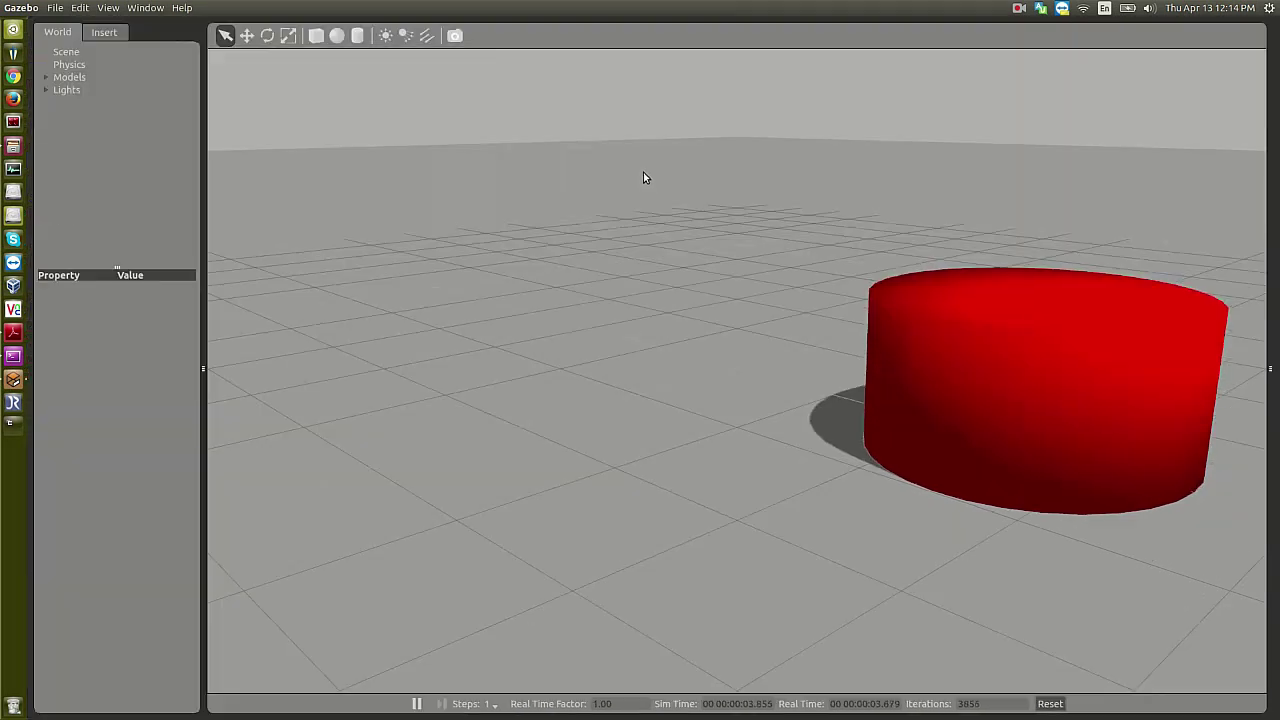
scroll(650, 194, down, 5)
scroll(650, 194, down, 2)
scroll(650, 194, up, 5)
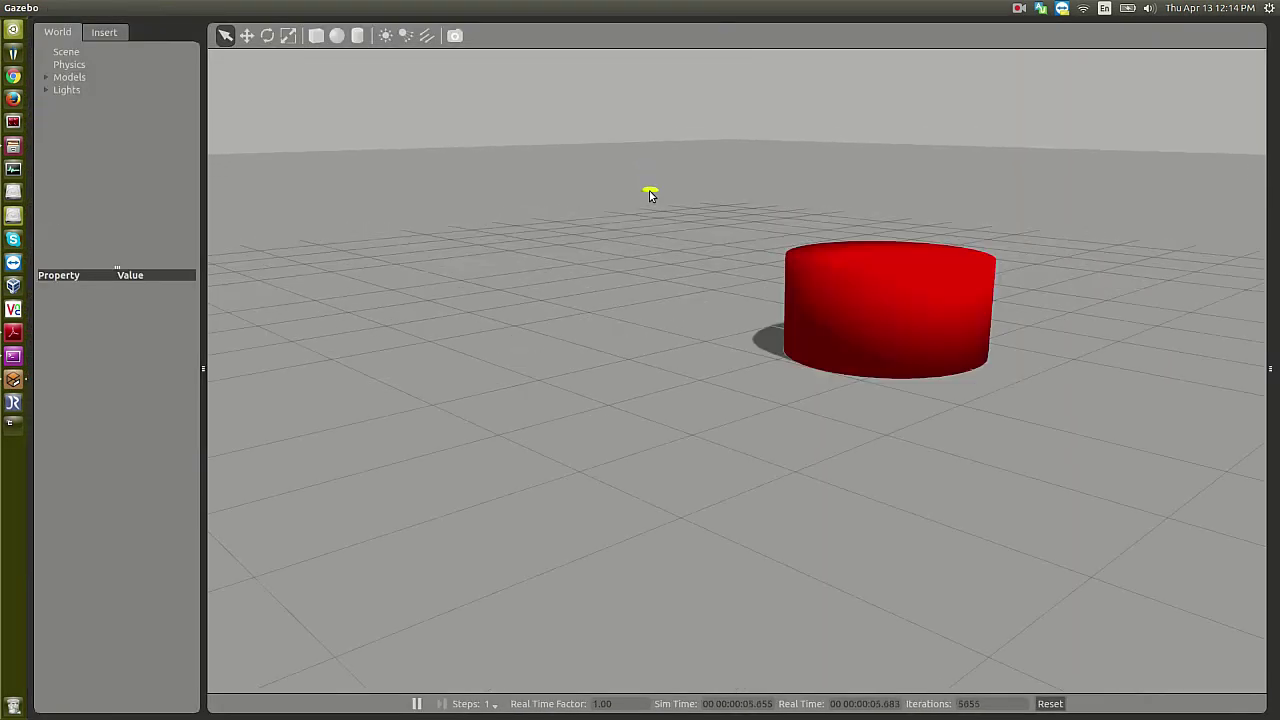
double_click(478, 10)
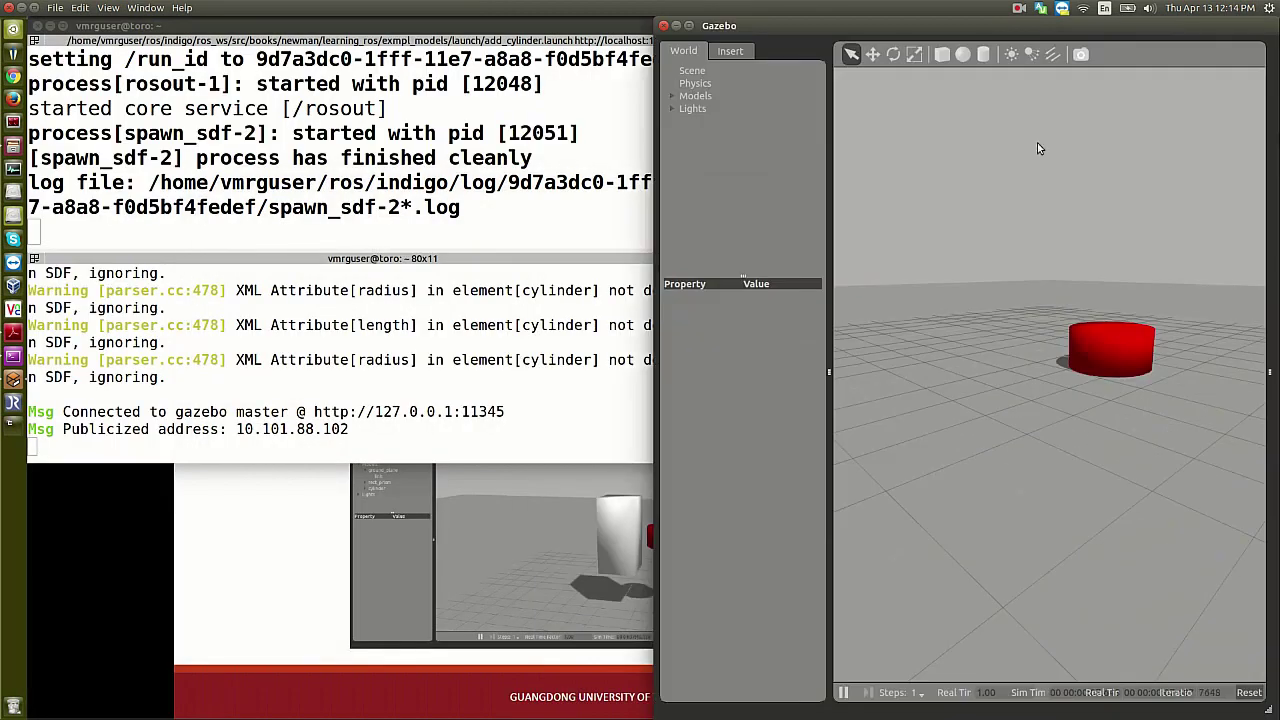
Step: Add the prism to the Gazebo world by running roslaunch exmpl_models add_rect_prism.launch in another new terminal pane
key(ctrl+shift+o)
key(Up)
key(Up)
key(ctrl+u)
text(roslaunch exmp)
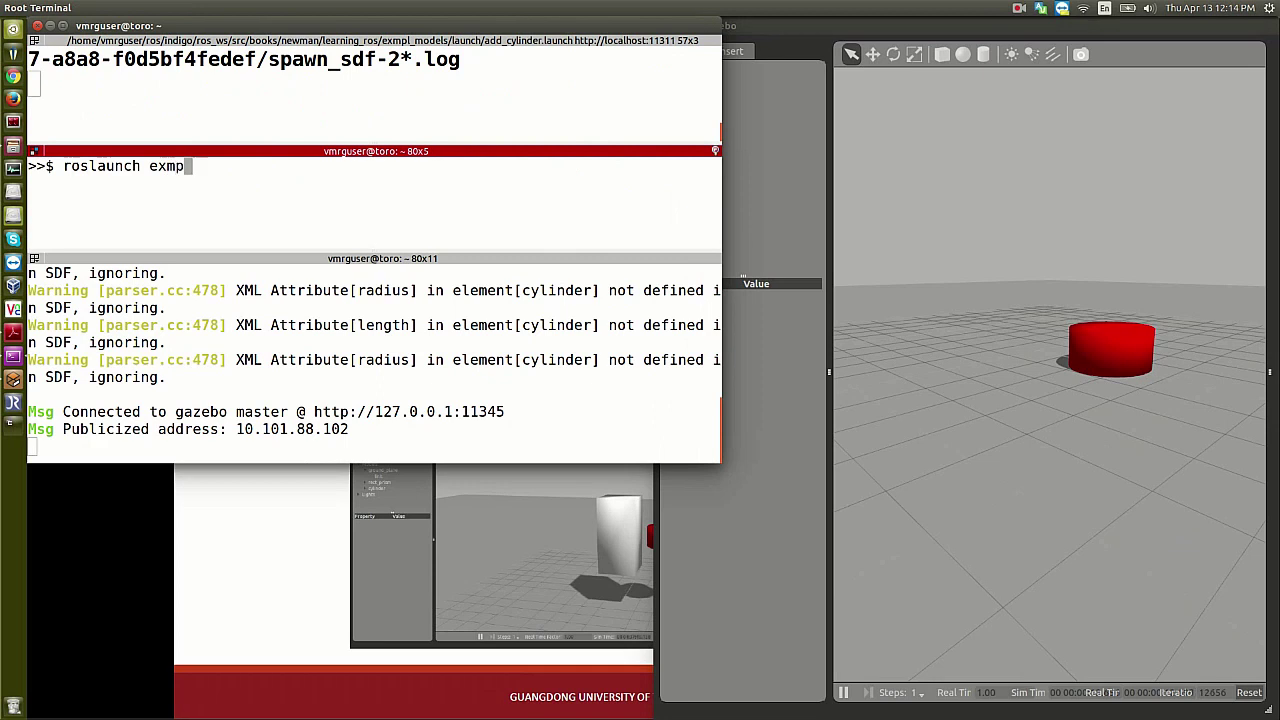
key(Tab)
text(add_r)
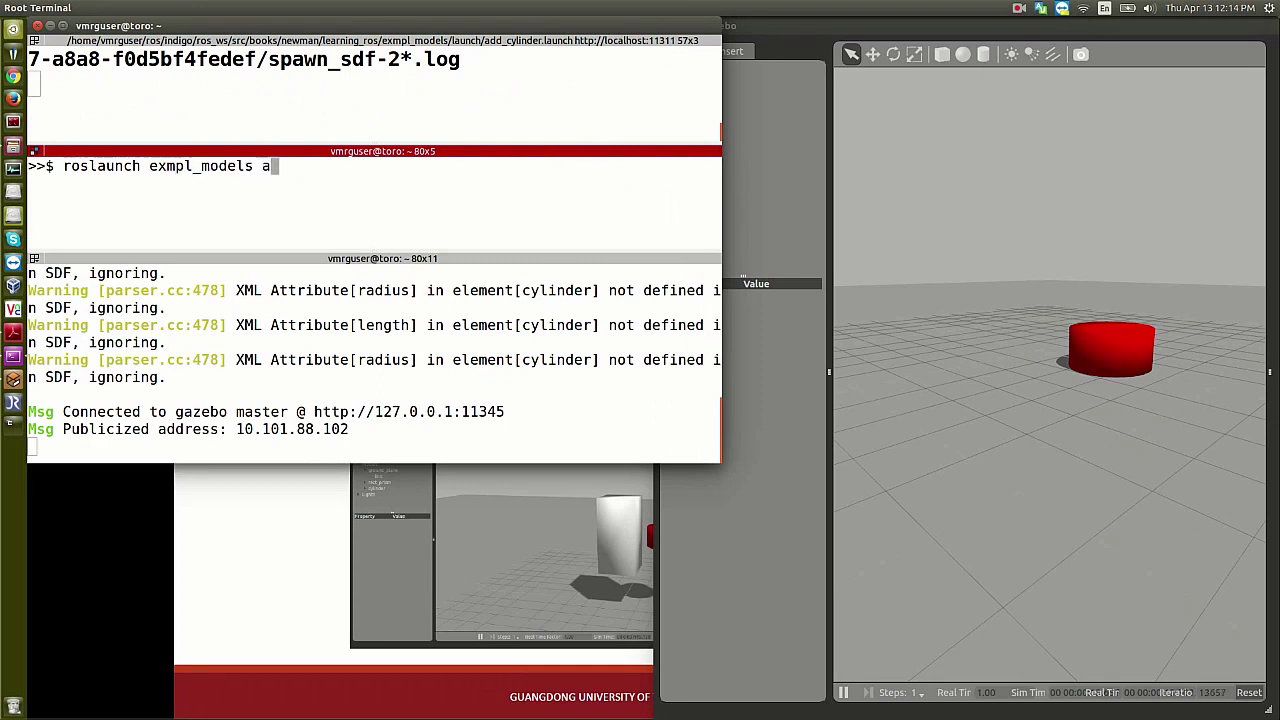
key(Tab)
key(Return)
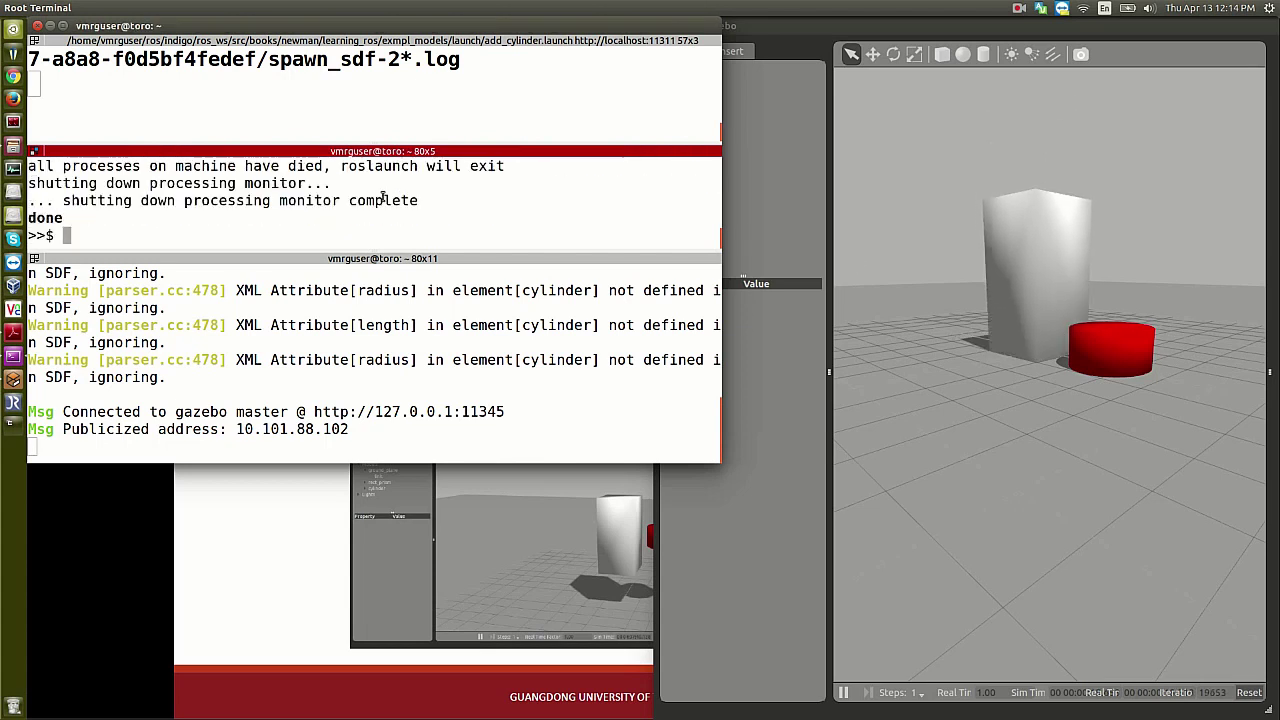
Step: Examine the prism and the red cylinder together up close in the Gazebo scene
click(950, 355)
scroll(950, 355, up, 5)
scroll(949, 355, down, 3)
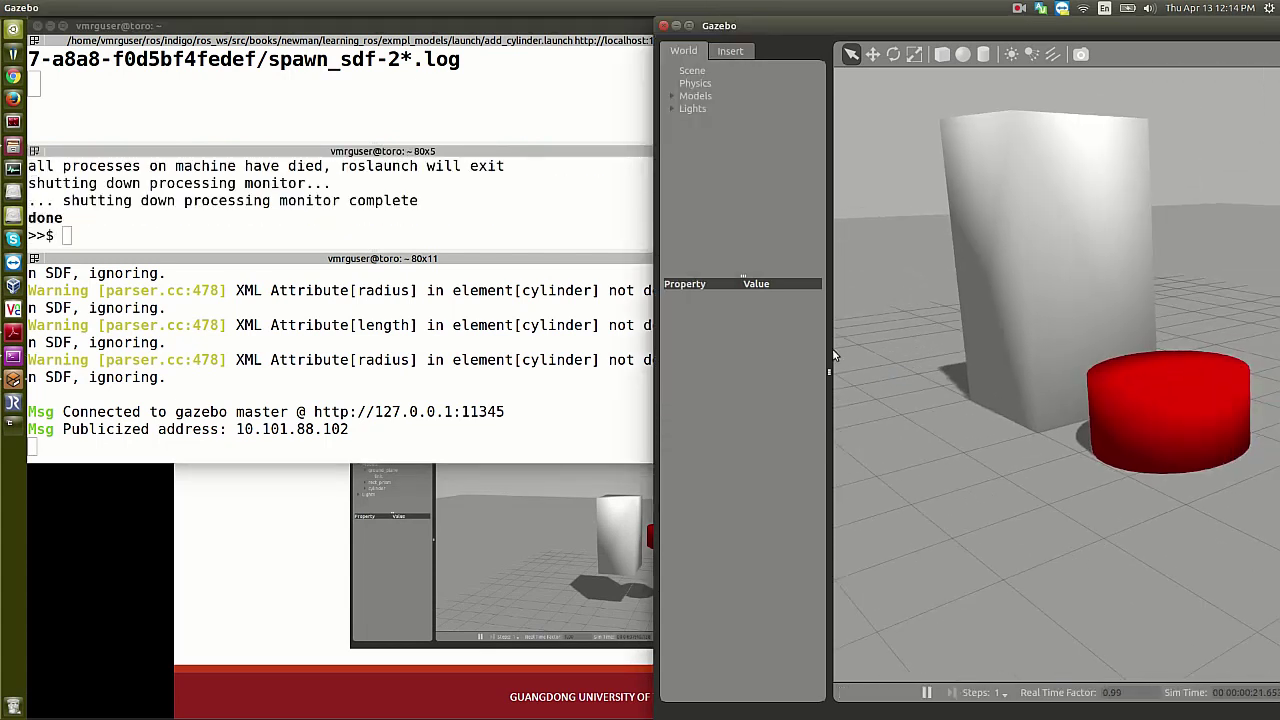
drag(830, 355, 736, 356)
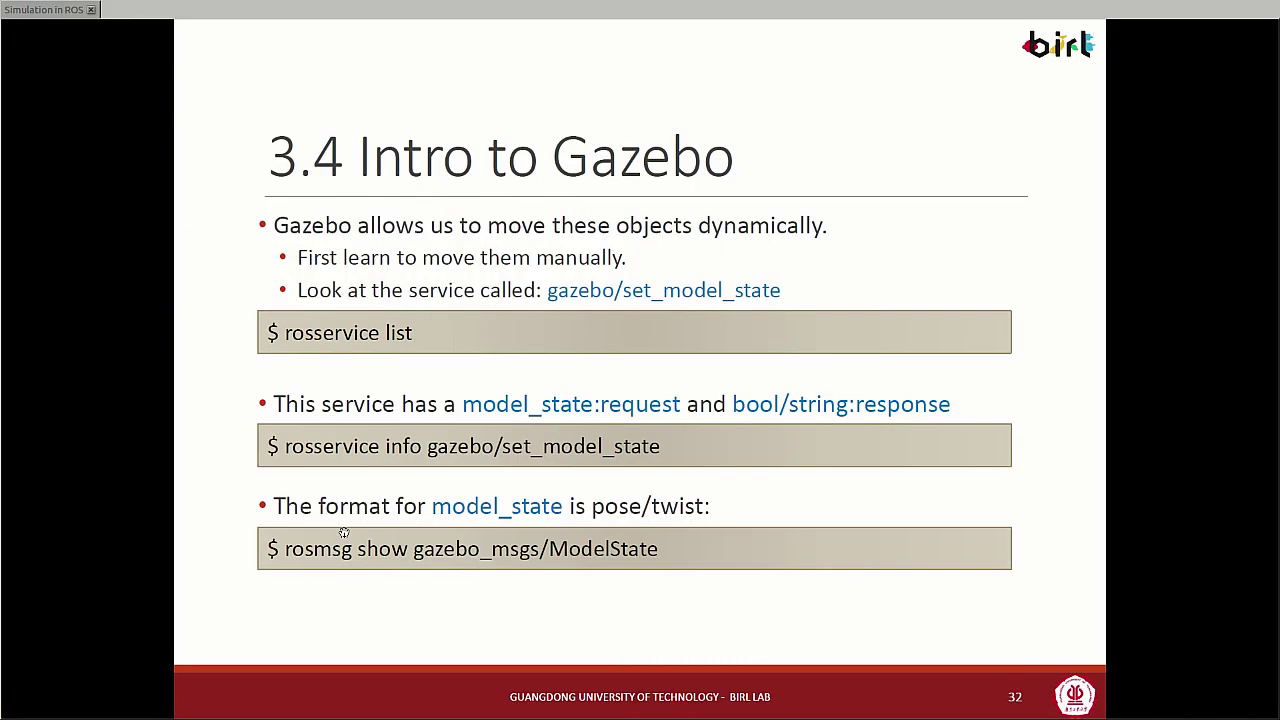
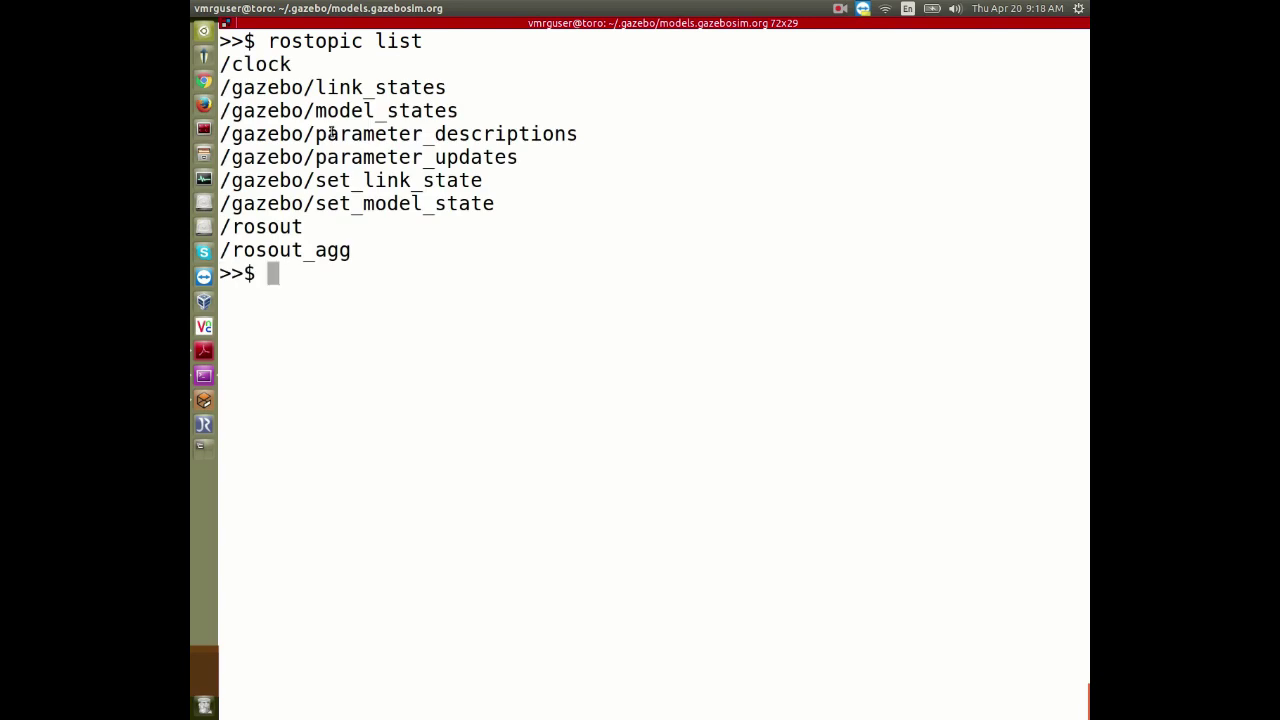
Step: Echo the /gazebo/link_states topic with rostopic echo -c and shrink the terminal text until the whole message fits
drag(315, 88, 449, 87)
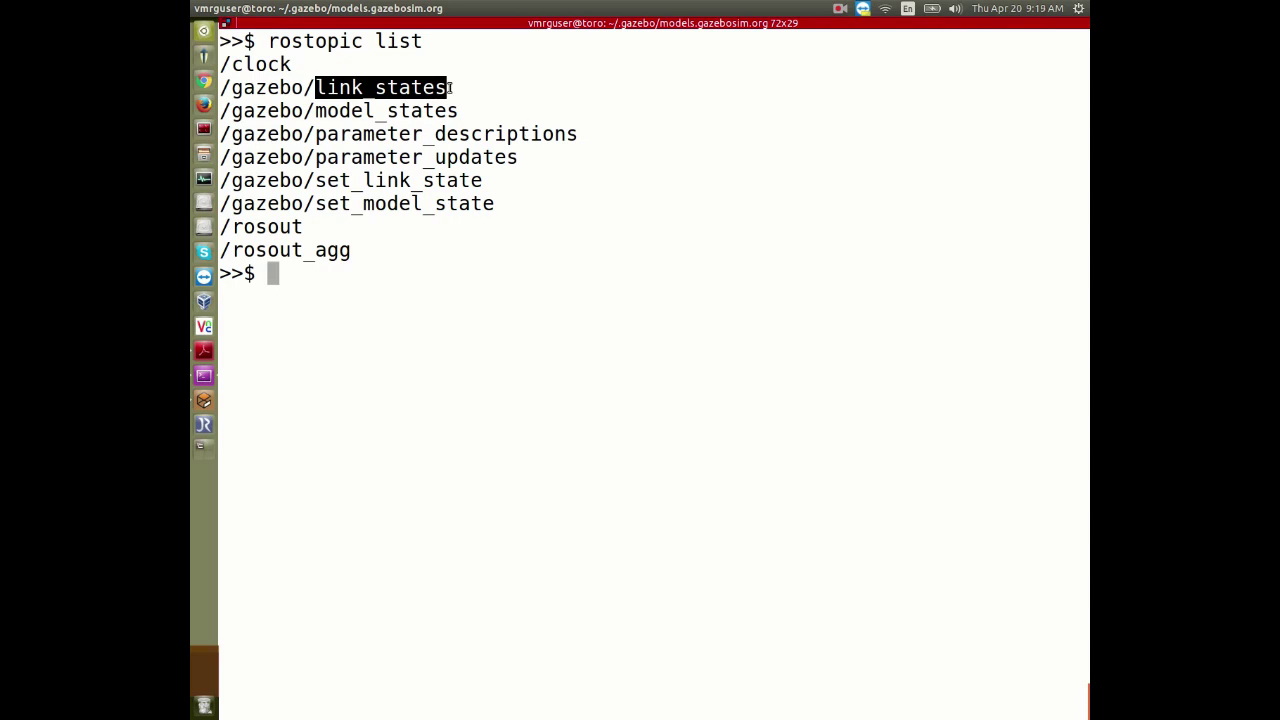
text(rostopic echo -c /gazebo/lin)
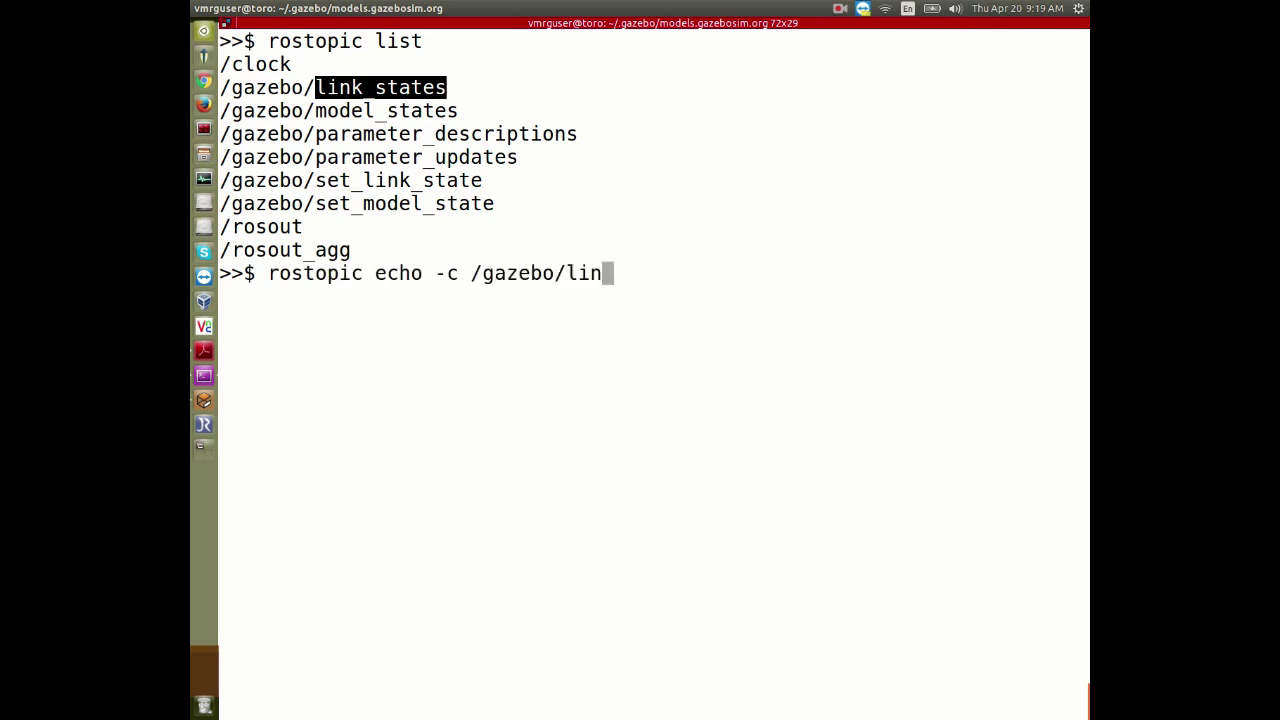
key(Tab)
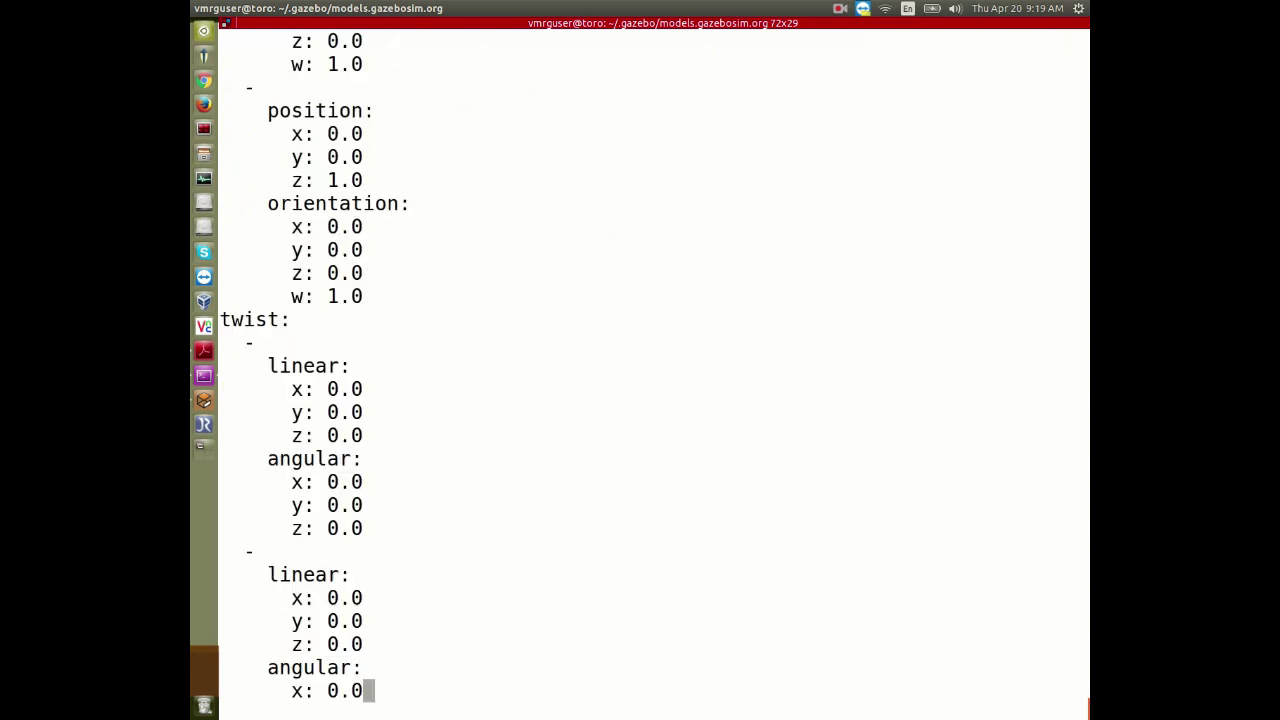
key(ctrl+minus)
key(ctrl+minus)
key(ctrl+minus)
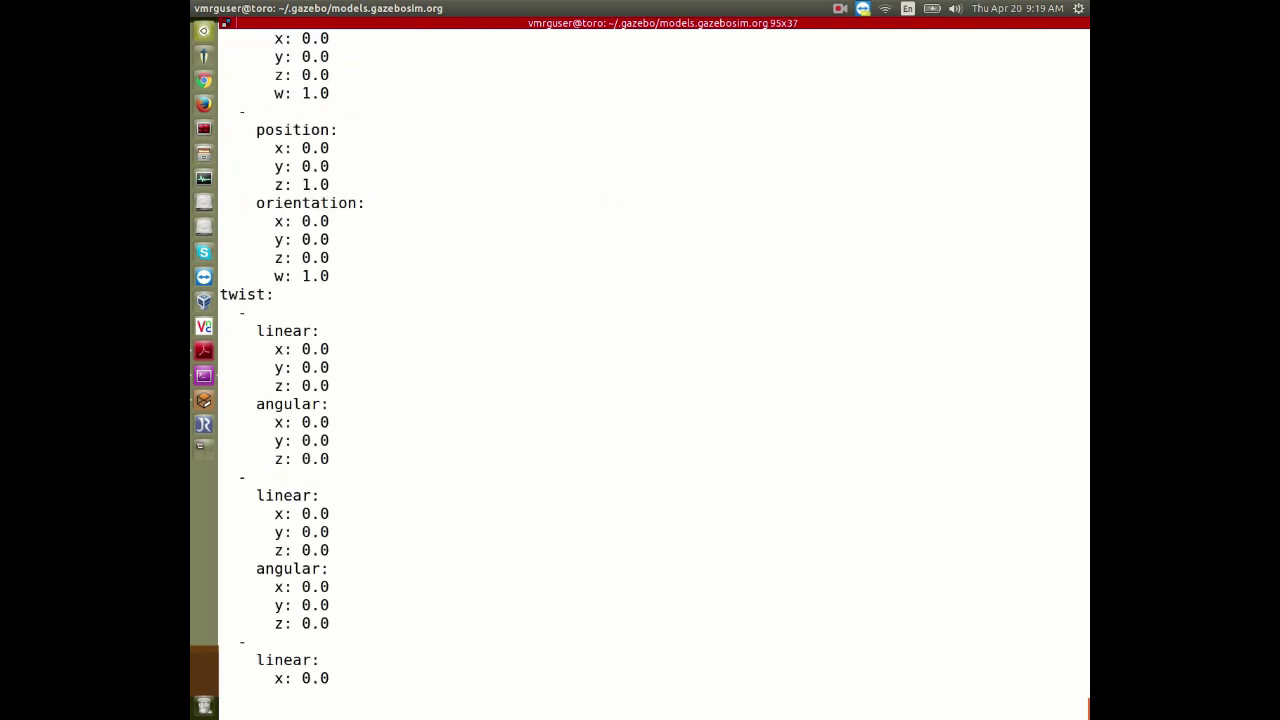
key(ctrl+minus)
key(ctrl+minus)
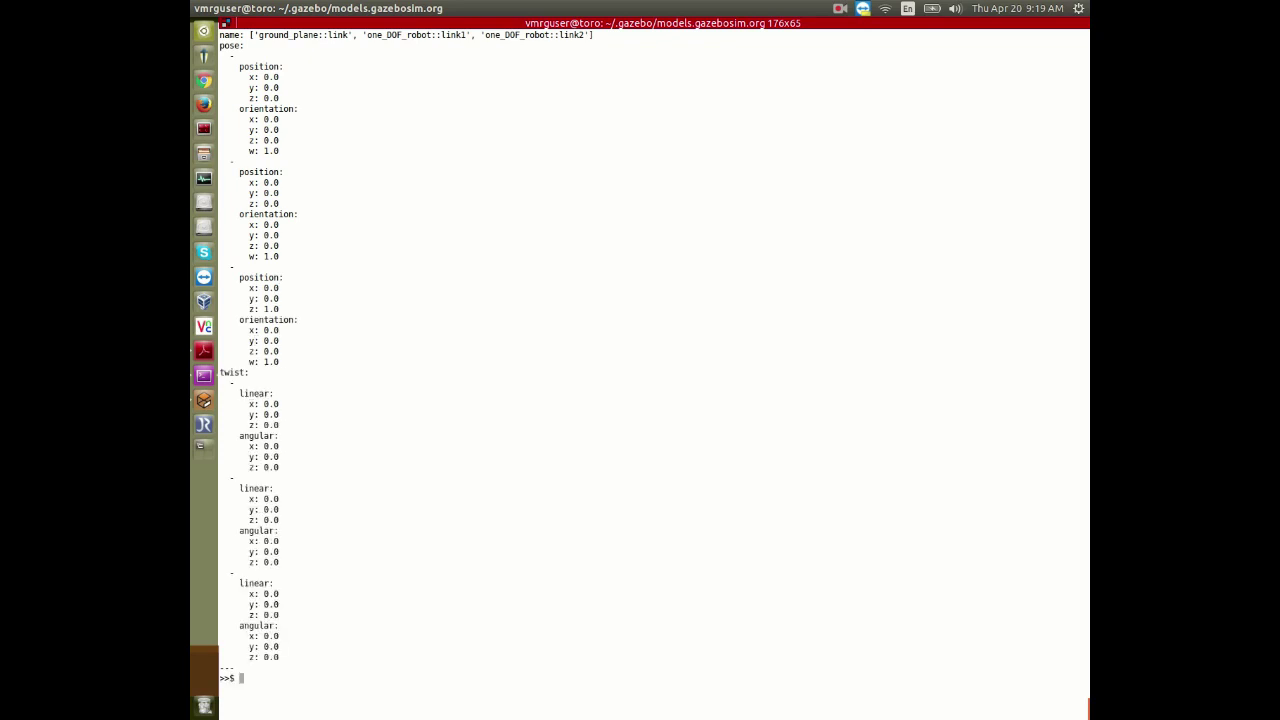
Step: Enlarge the terminal text and list the ROS topics again with rostopic list
key(ctrl+plus)
key(ctrl+plus)
key(ctrl+plus)
key(Up)
key(Up)
key(Return)
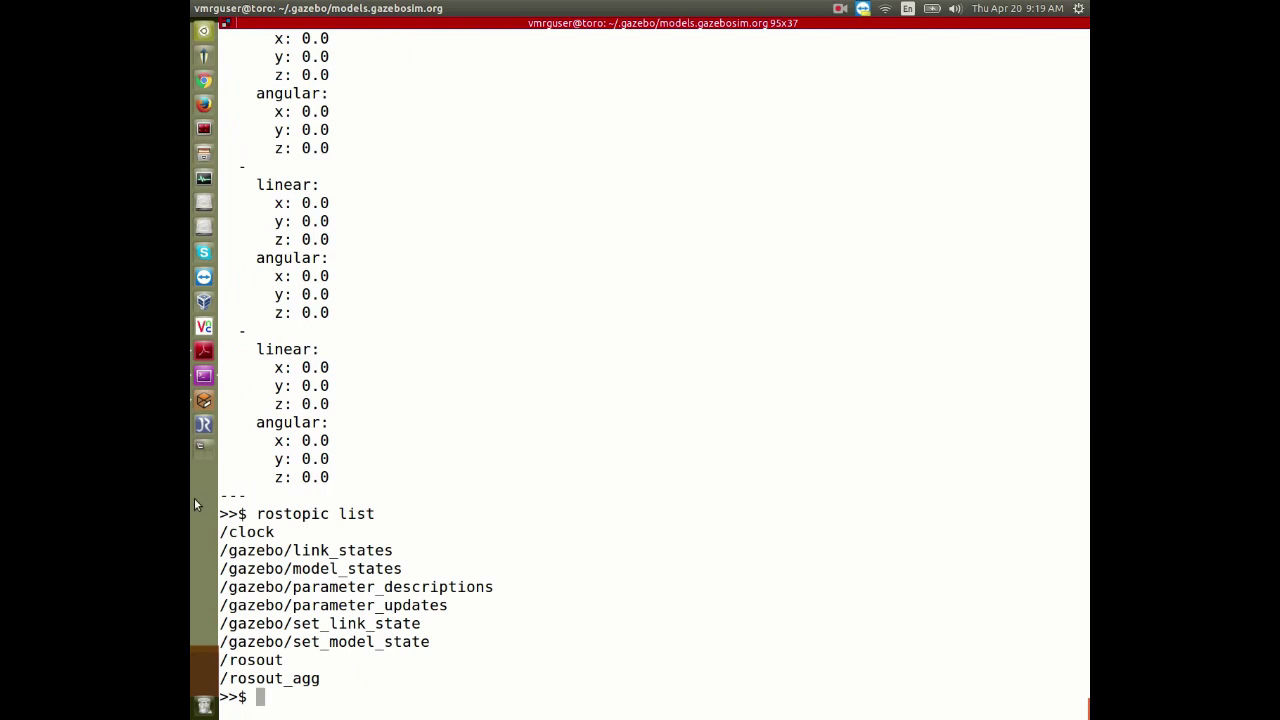
Step: Echo the /gazebo/model_states topic by adapting the previous rostopic echo -c command for link_states
drag(294, 568, 404, 564)
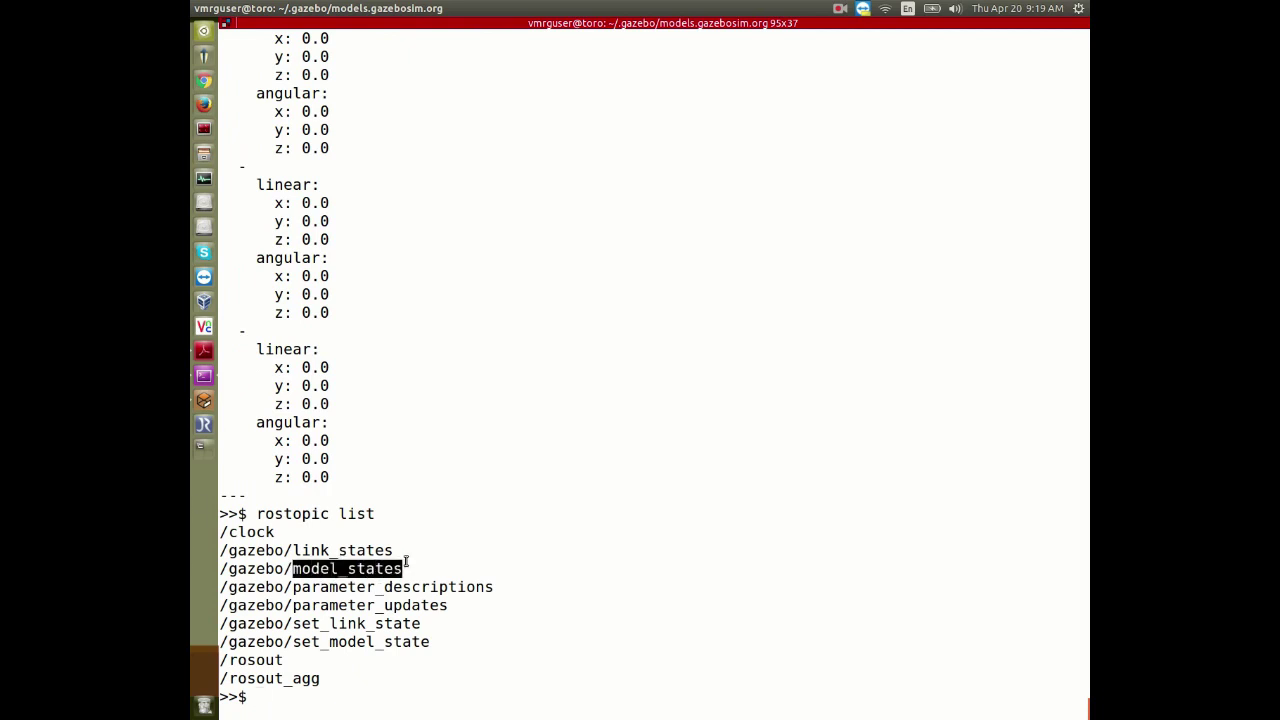
key(Up)
key(Up)
key(Left)
key(Left)
key(Left)
key(Left)
key(Left)
key(Left)
key(Left)
key(BackSpace)
key(BackSpace)
key(BackSpace)
key(BackSpace)
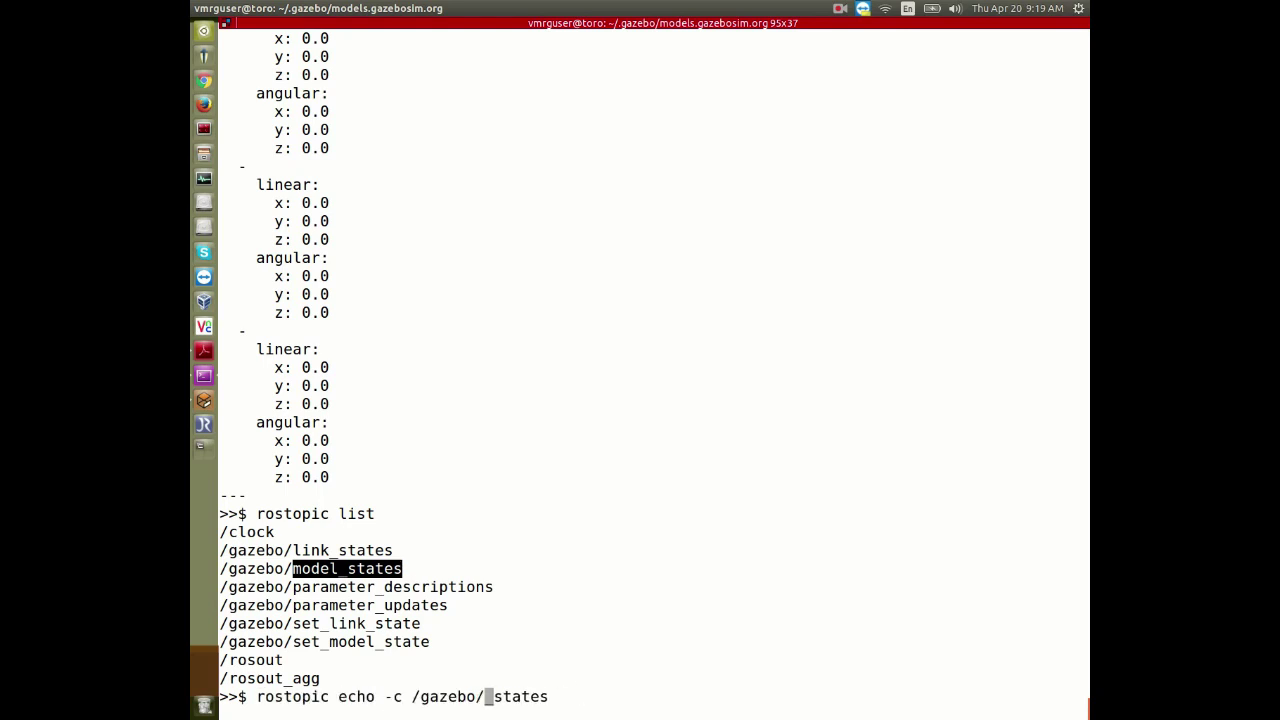
text(model)
key(Return)
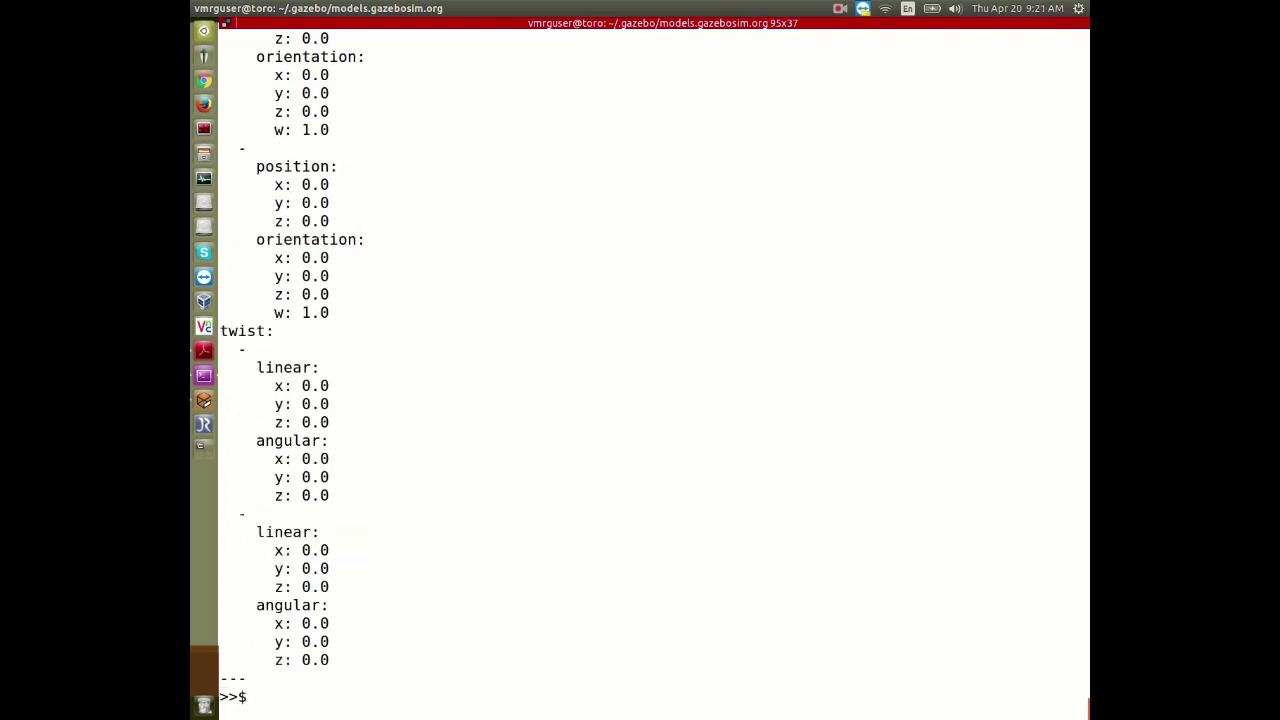
Step: List the topics with rostopic list in a cleared terminal with larger text and point out the set_link_state topic
key(ctrl+plus)
key(ctrl+plus)
key(ctrl+plus)
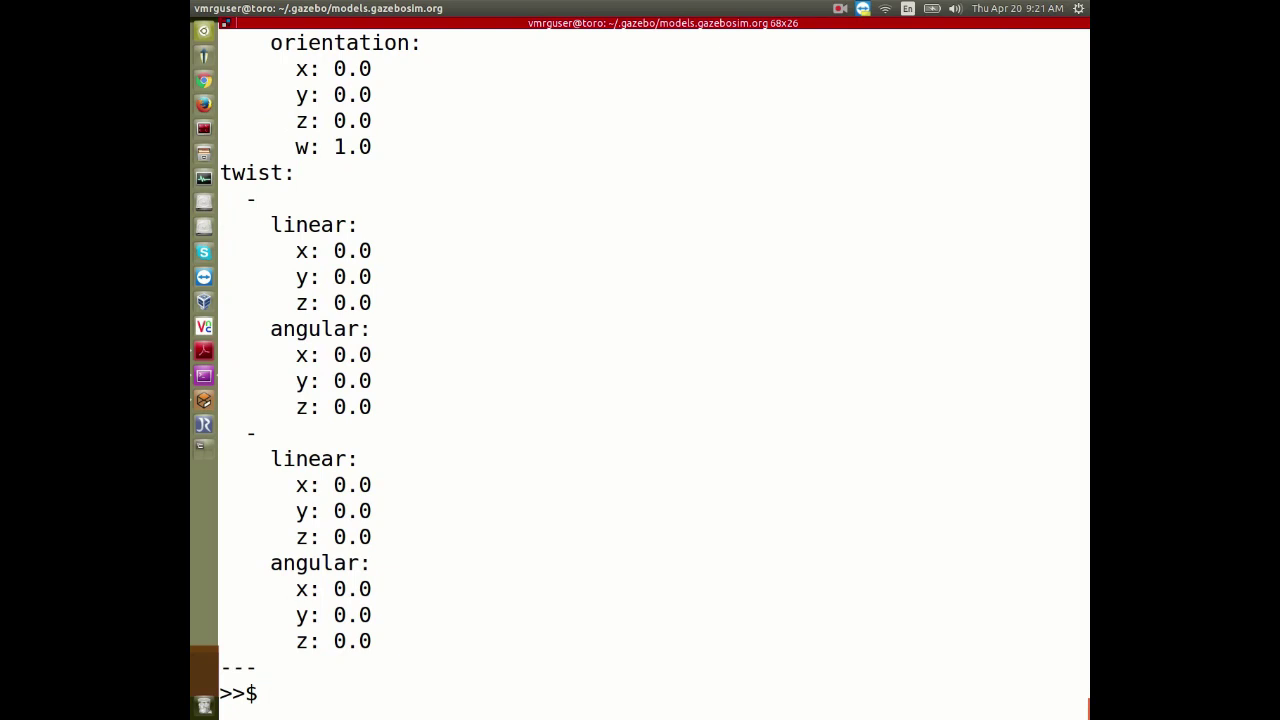
key(ctrl+l)
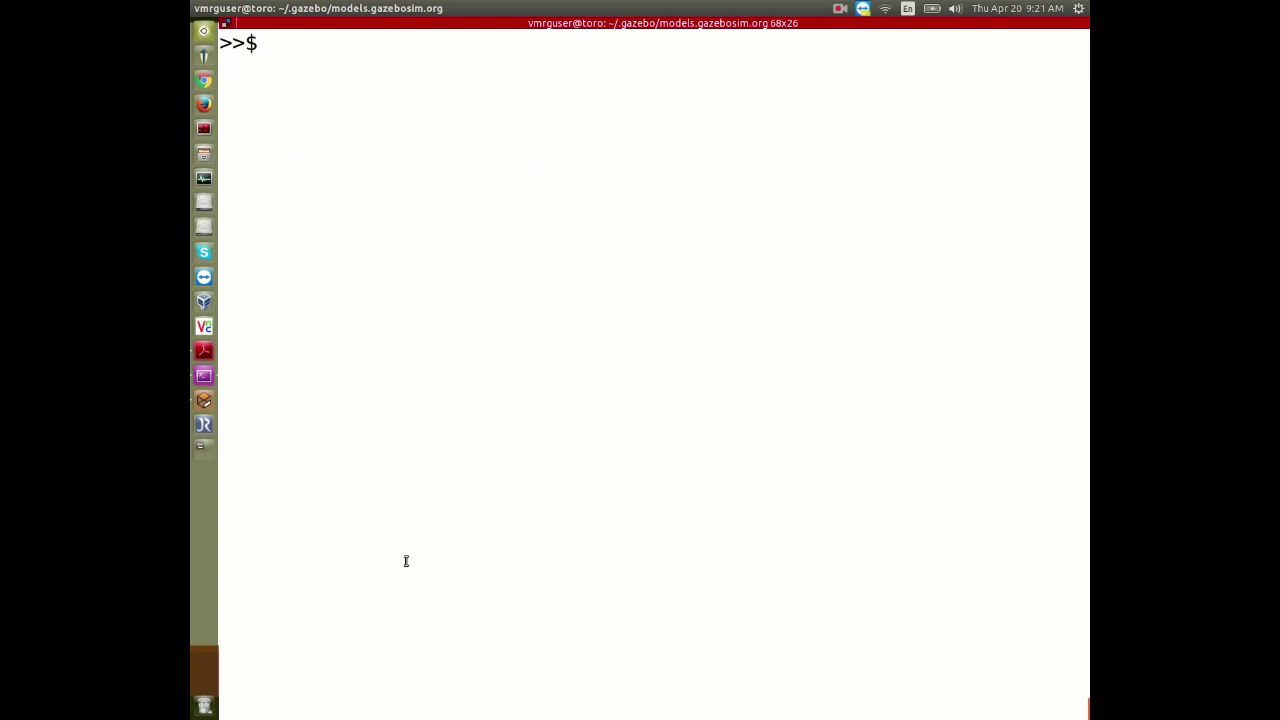
text(rostopic list)
key(Return)
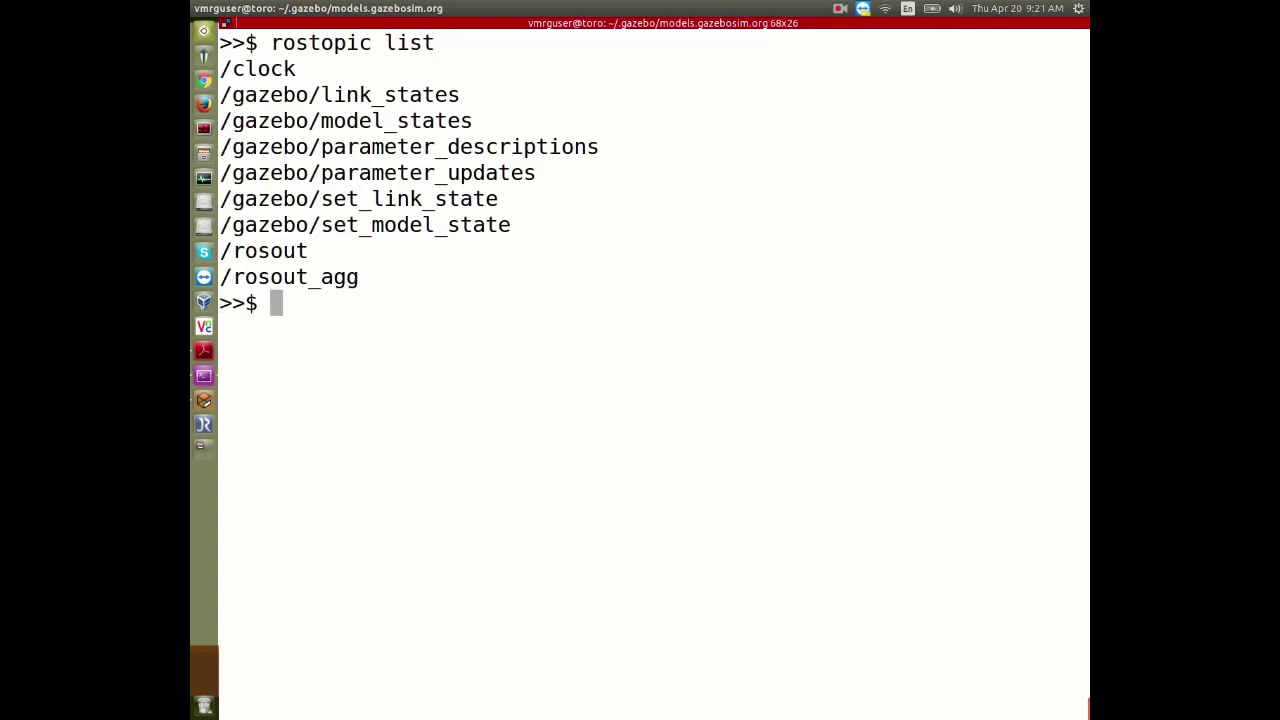
drag(334, 205, 359, 205)
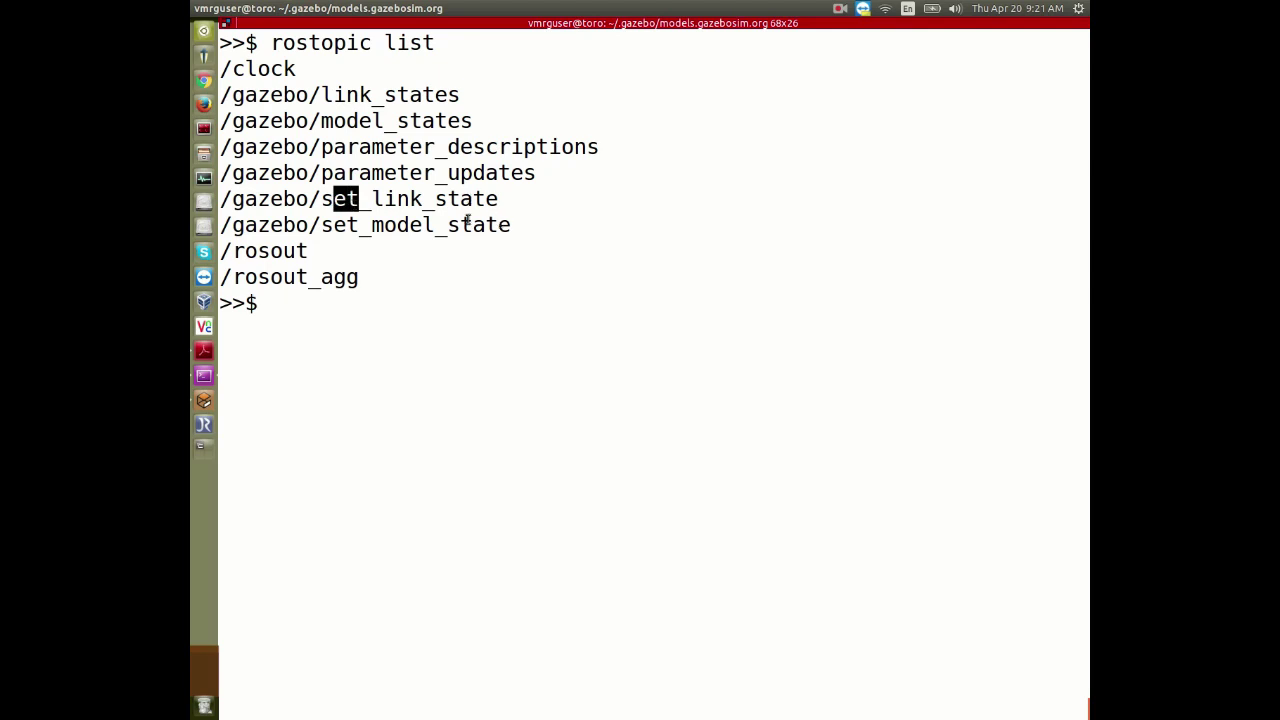
Step: Clear the terminal and list the available ROS services with rosservice list, viewing them from the beginning
key(ctrl+l)
text(rosservice list)
key(Return)
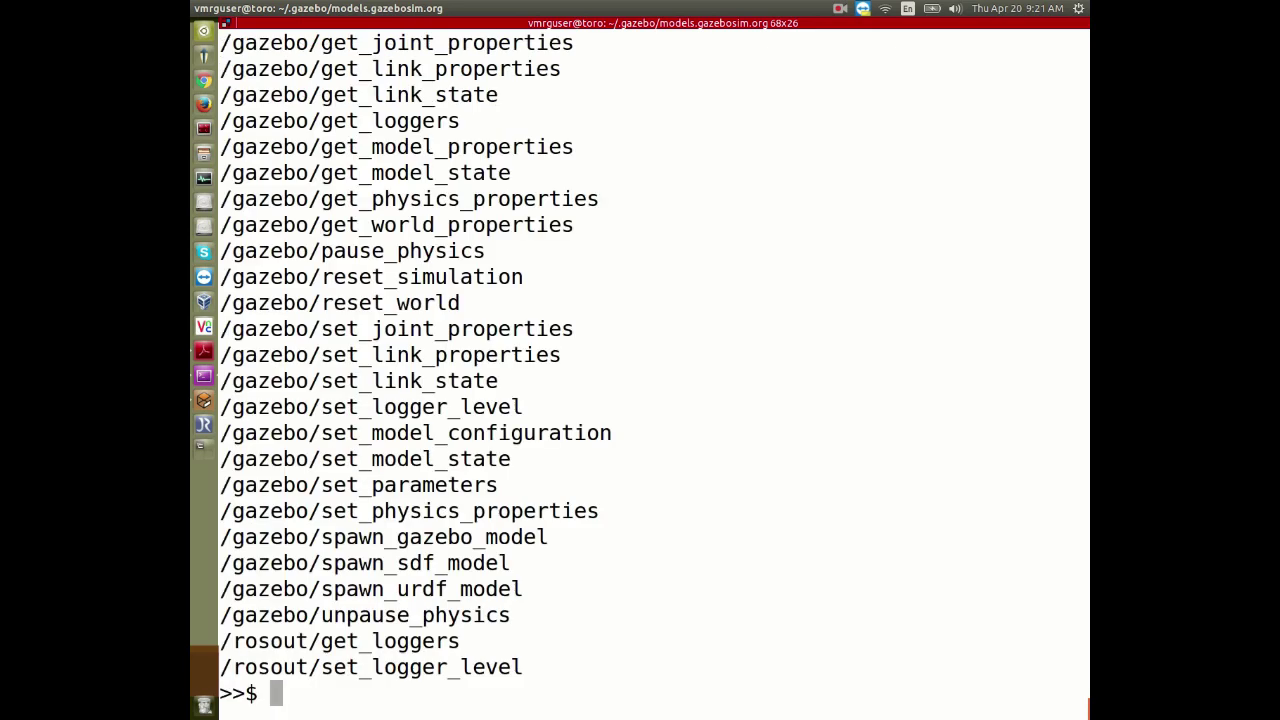
scroll(496, 232, up, 2)
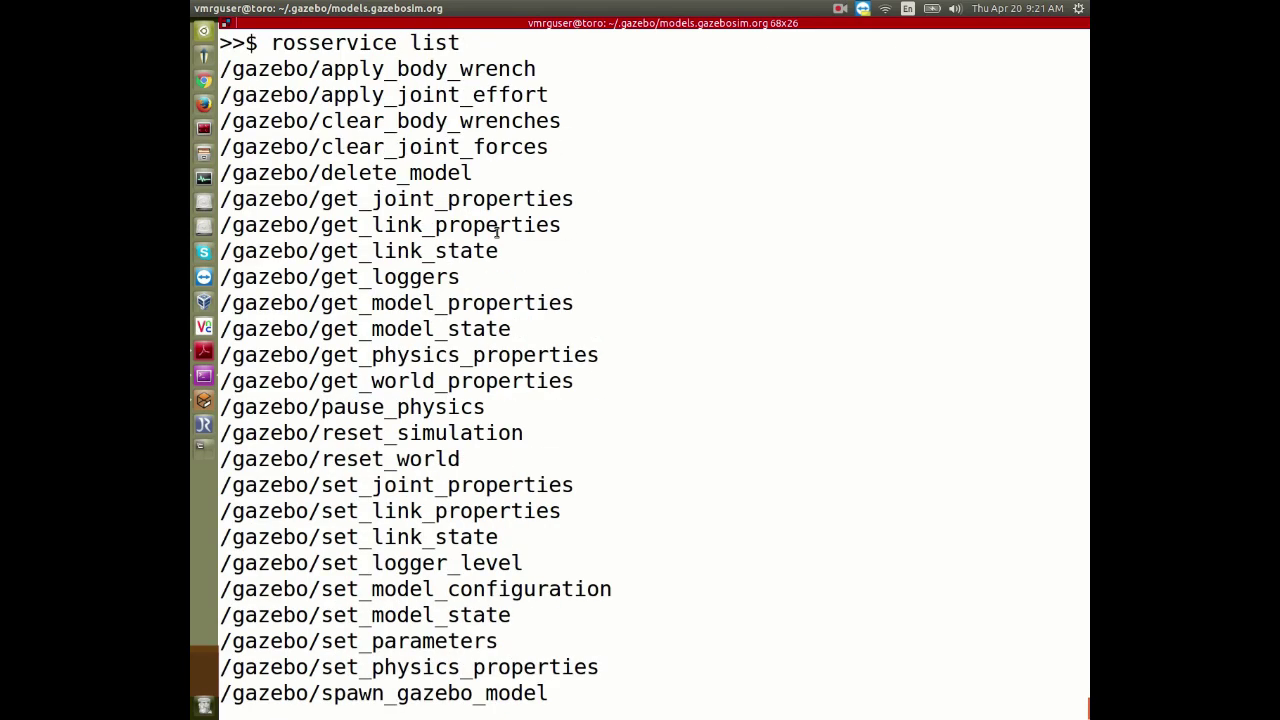
Step: Review the Gazebo services for applying body wrenches, getting and setting joint and link properties, and spawning SDF and URDF models
double_click(440, 70)
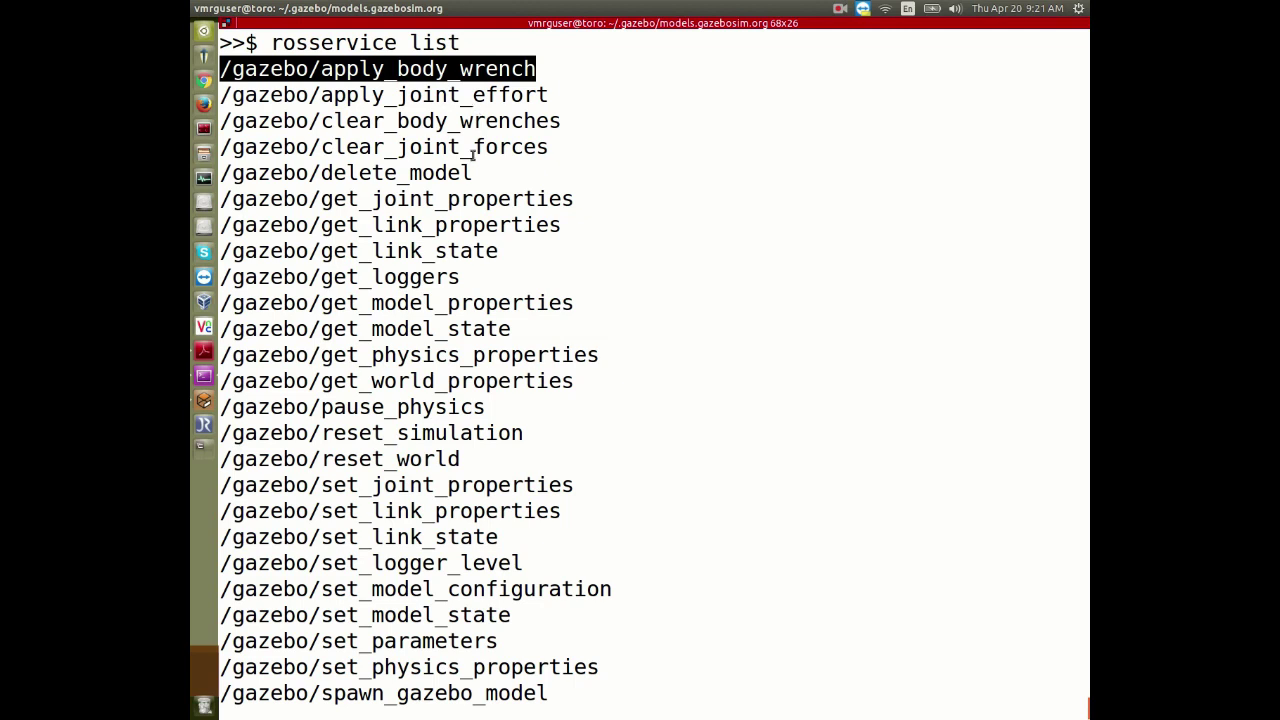
double_click(467, 199)
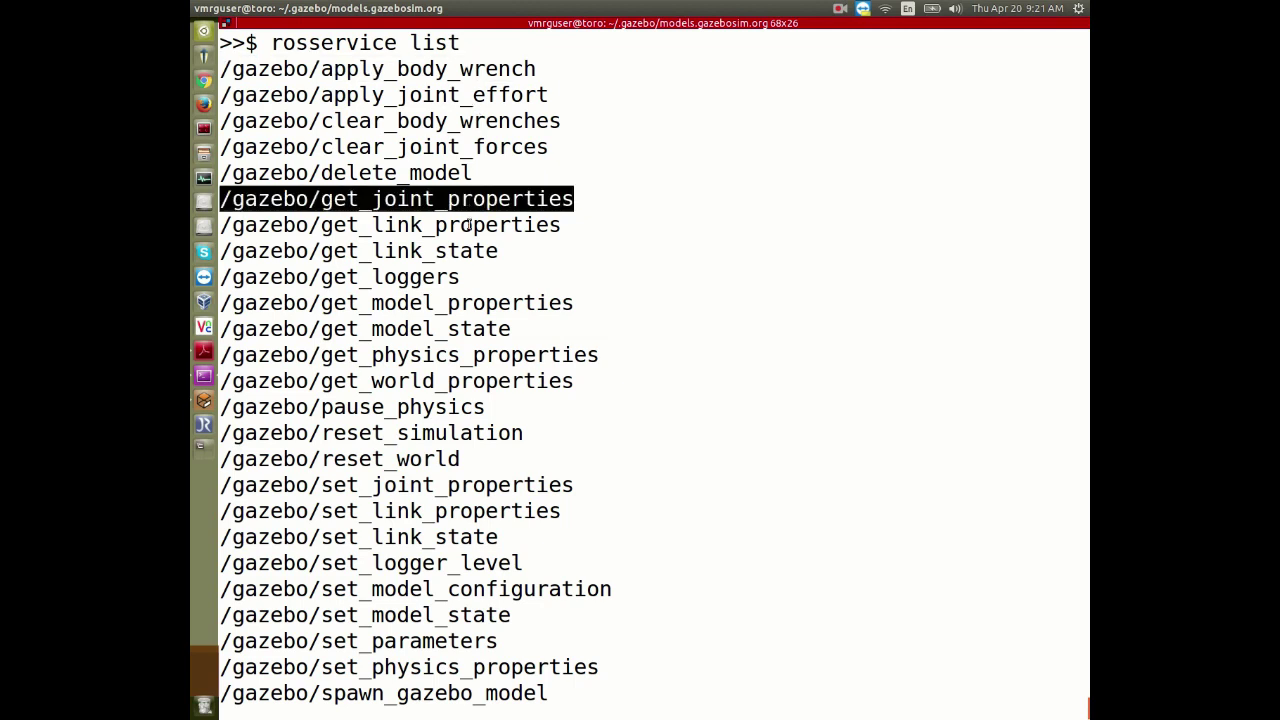
double_click(467, 225)
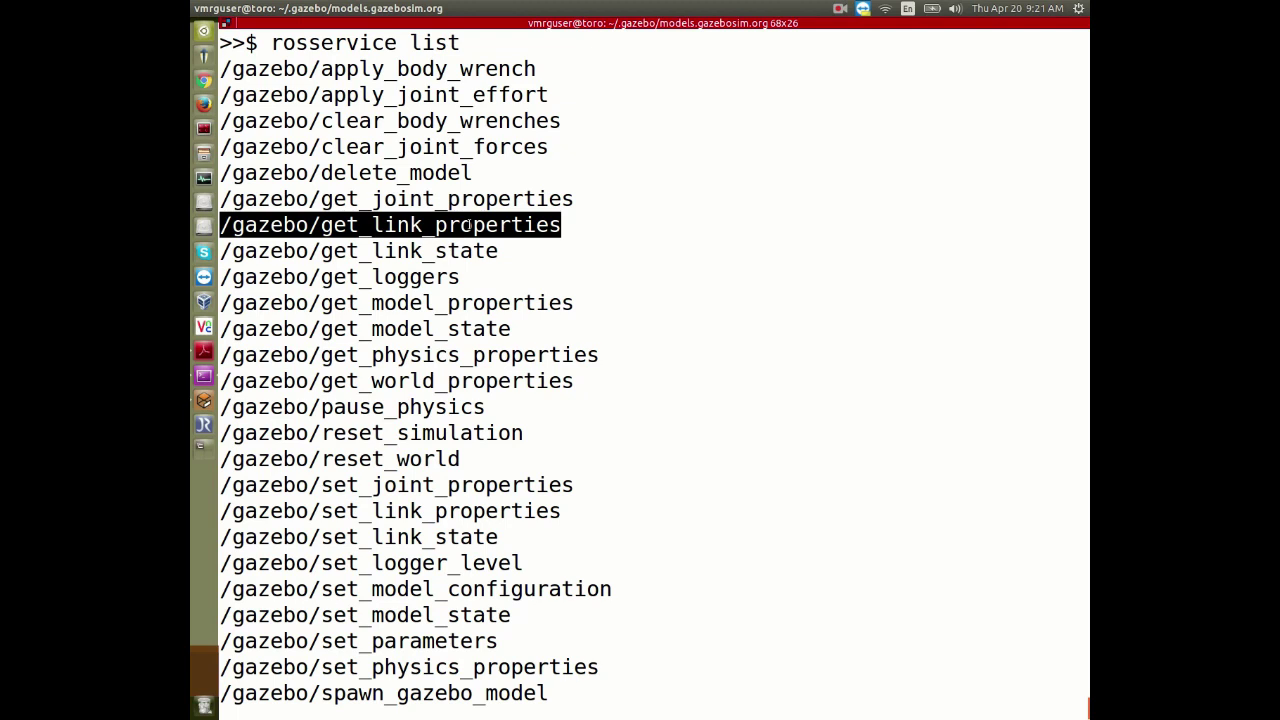
scroll(467, 226, down, 2)
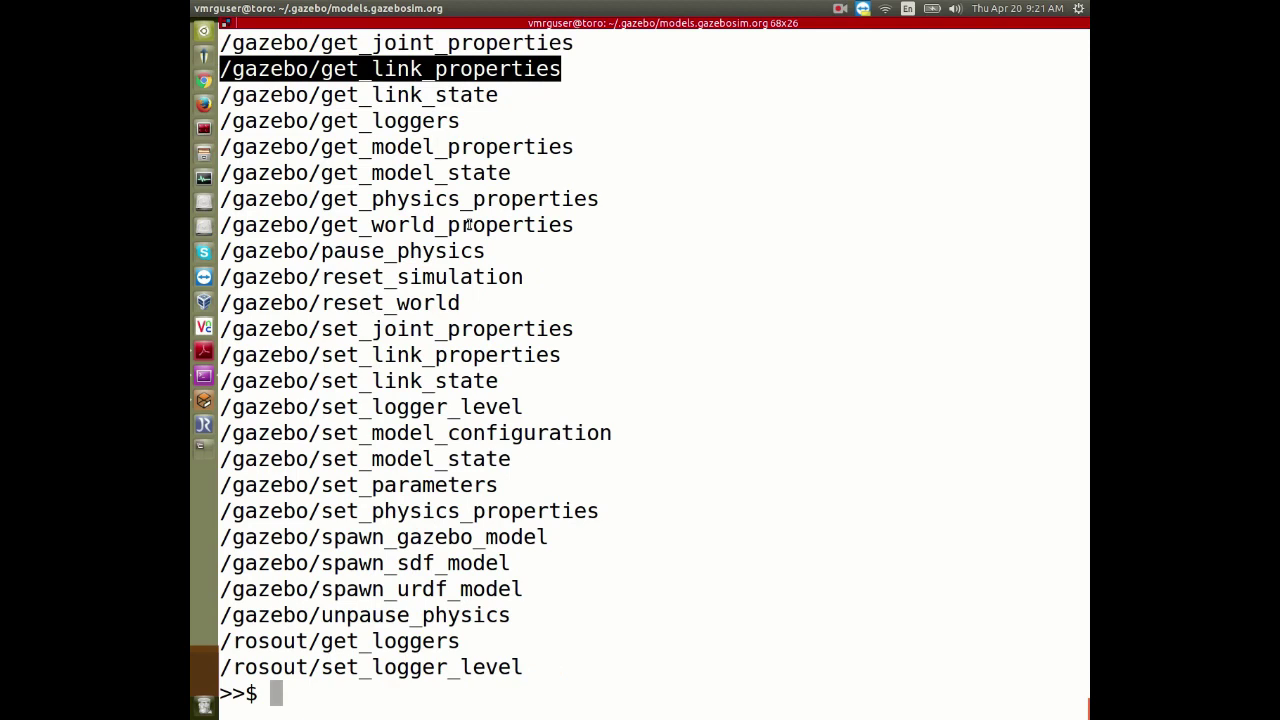
drag(322, 563, 517, 589)
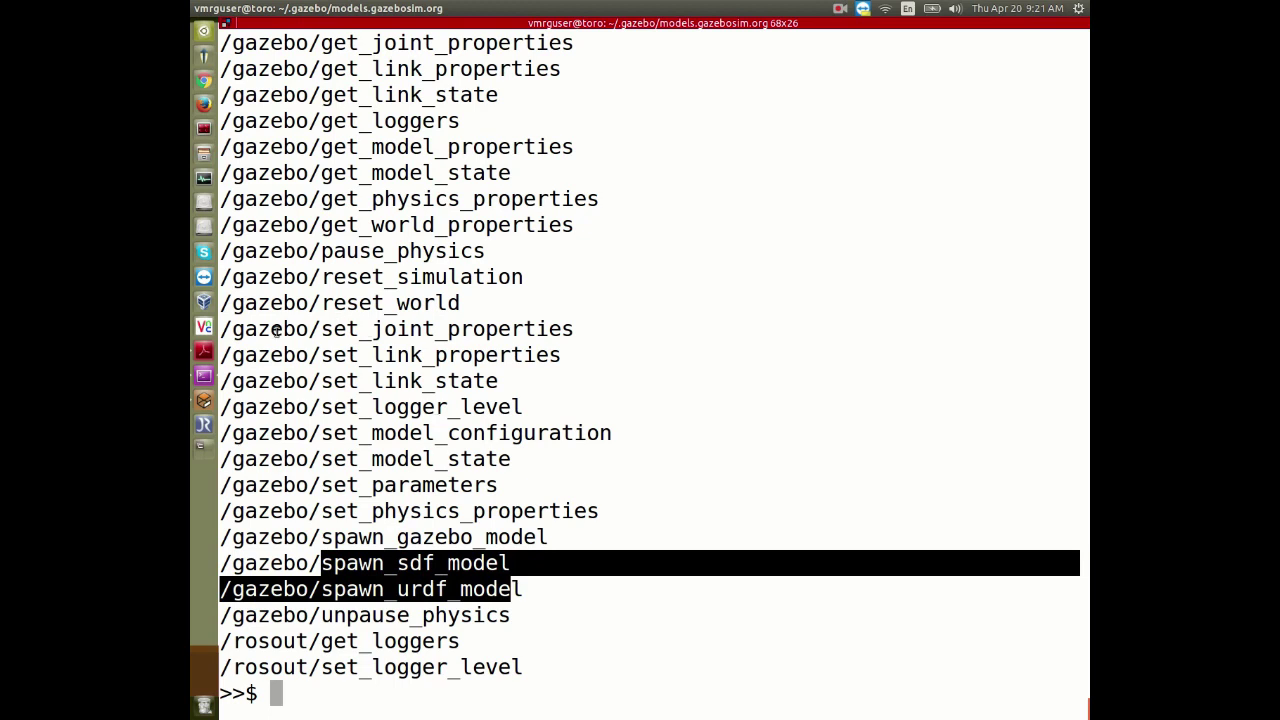
drag(236, 330, 587, 351)
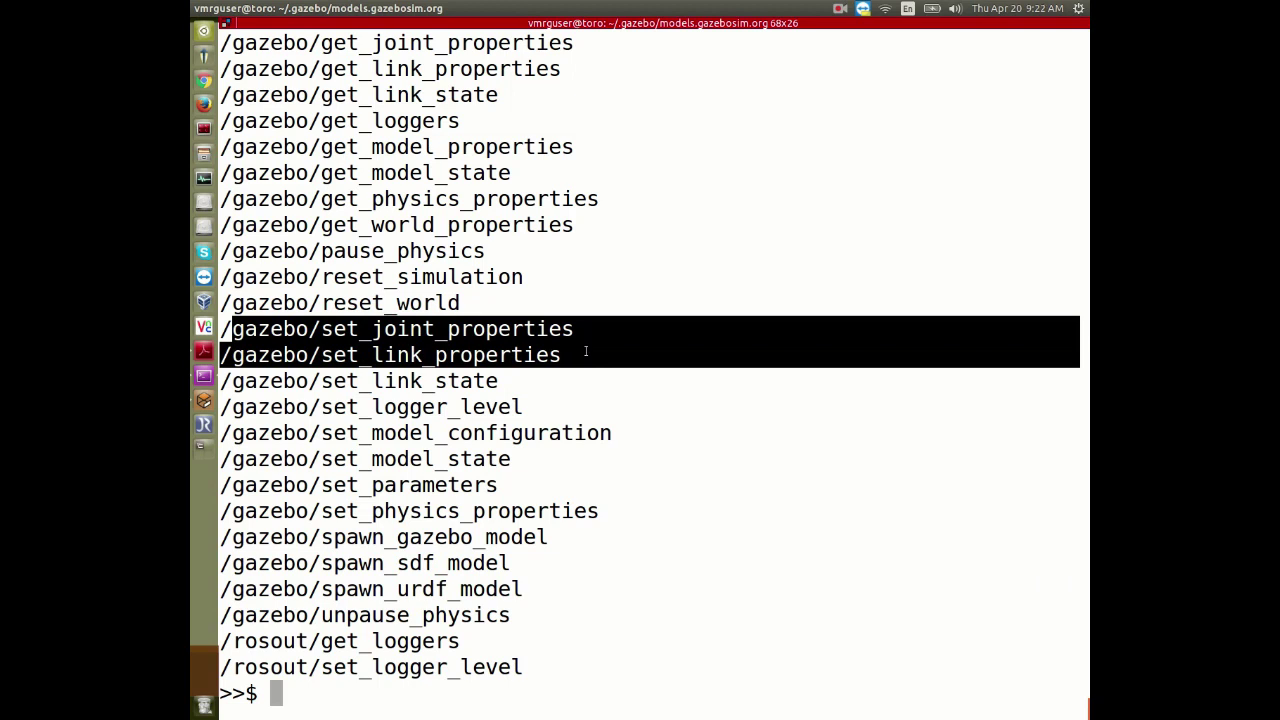
key(alt+Tab)
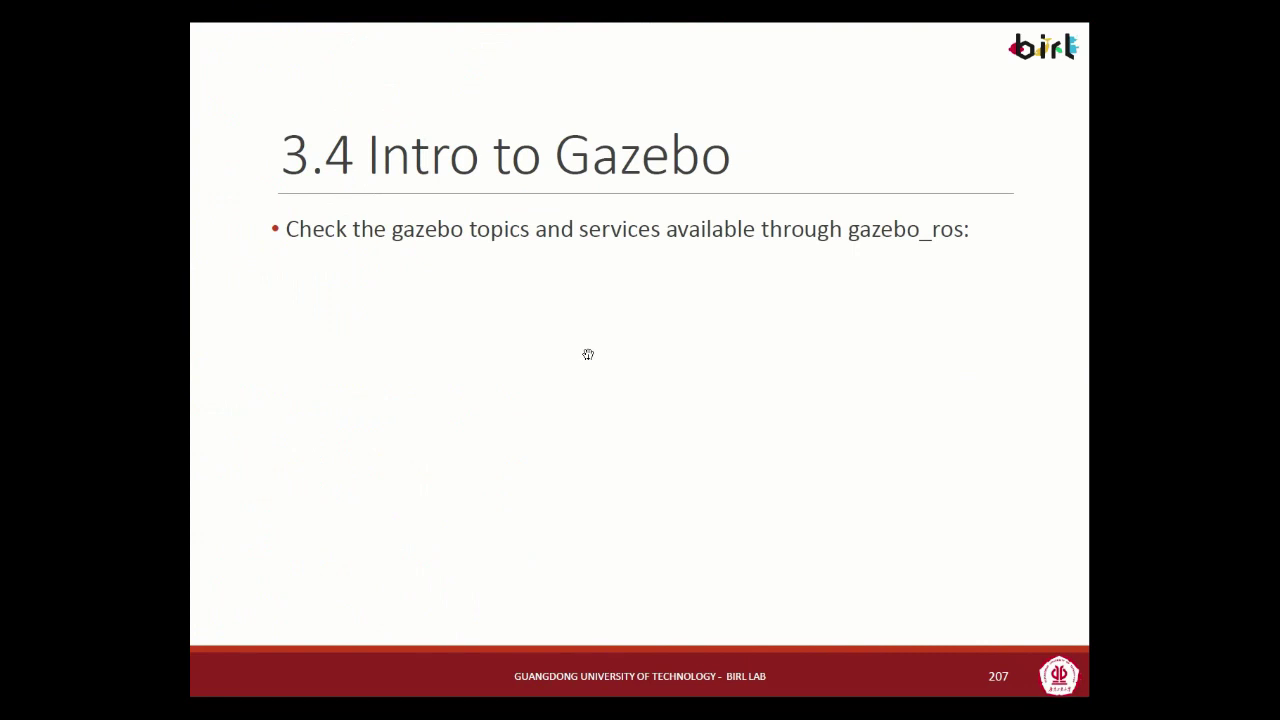
key(Right)
key(Right)
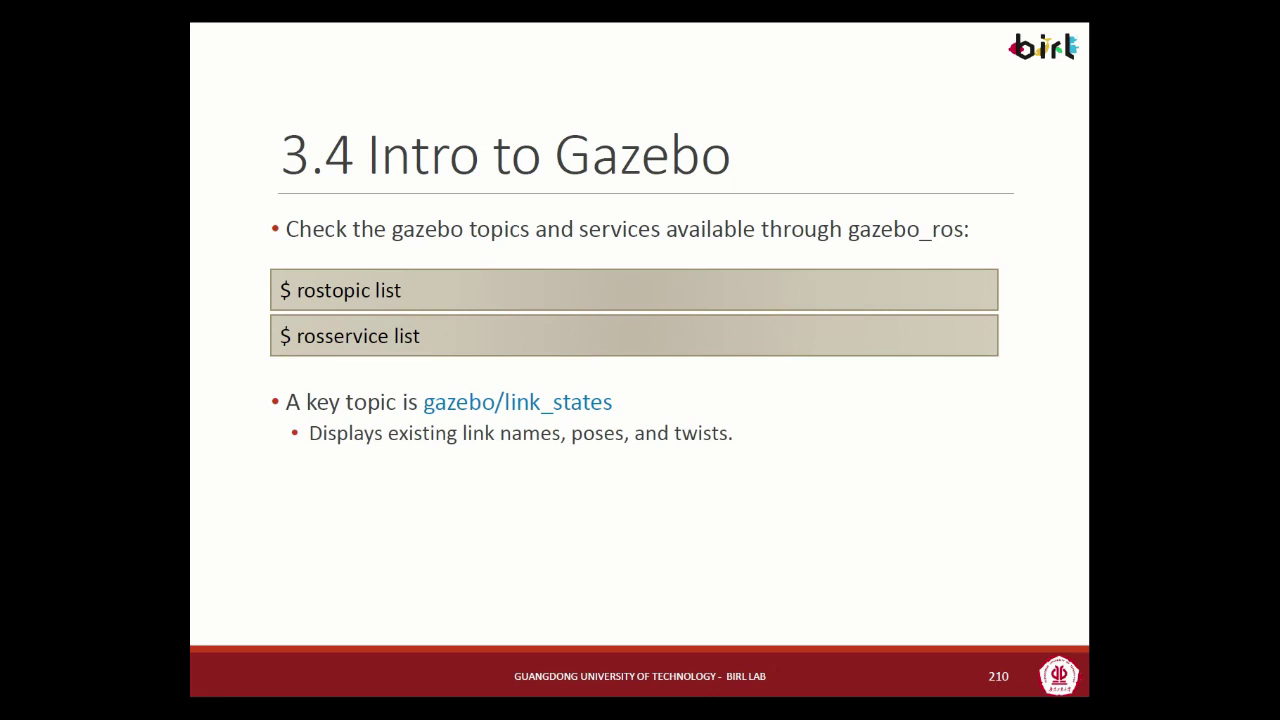
click(588, 354)
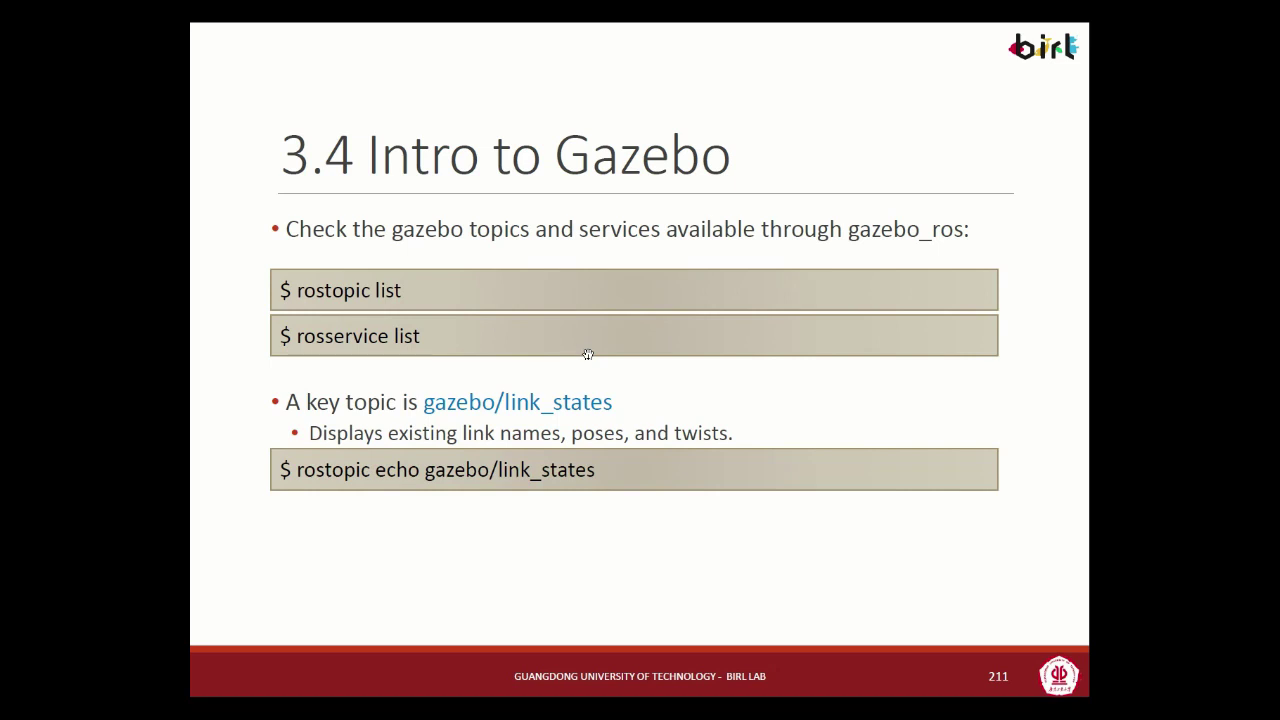